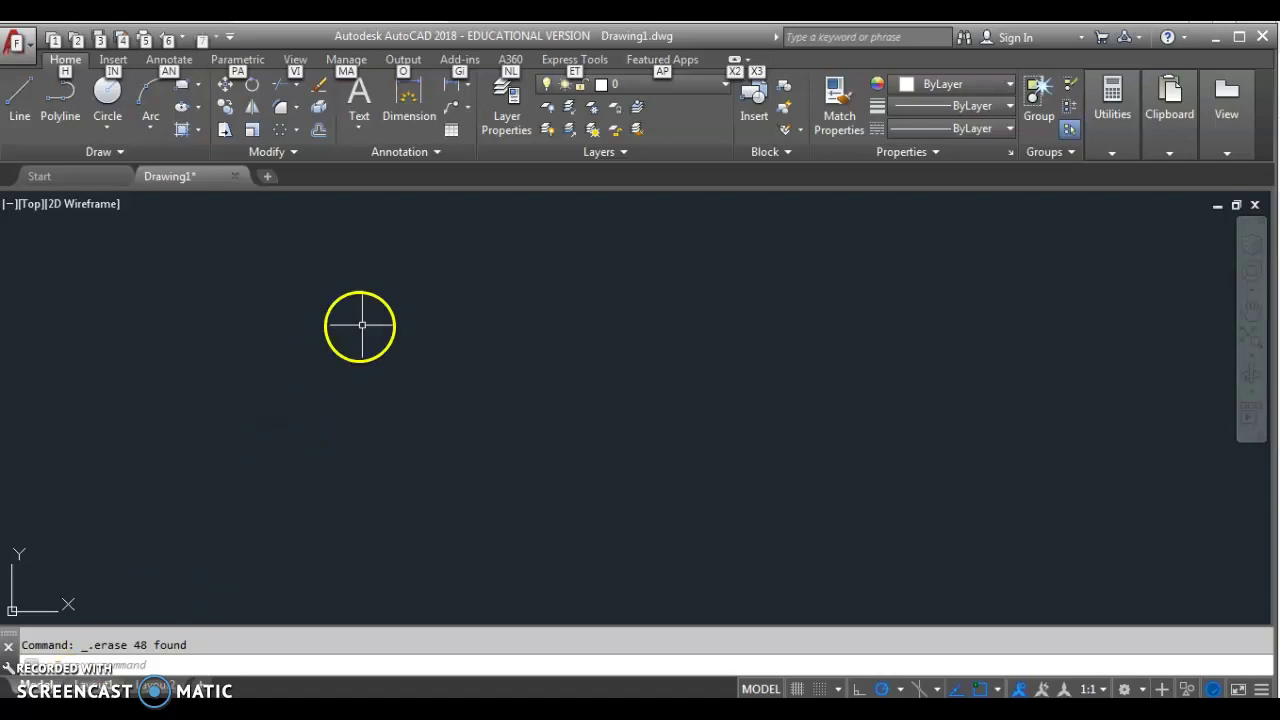
Draw a 76-unit horizontal base line after checking the reference drawing
key("alt+Tab")
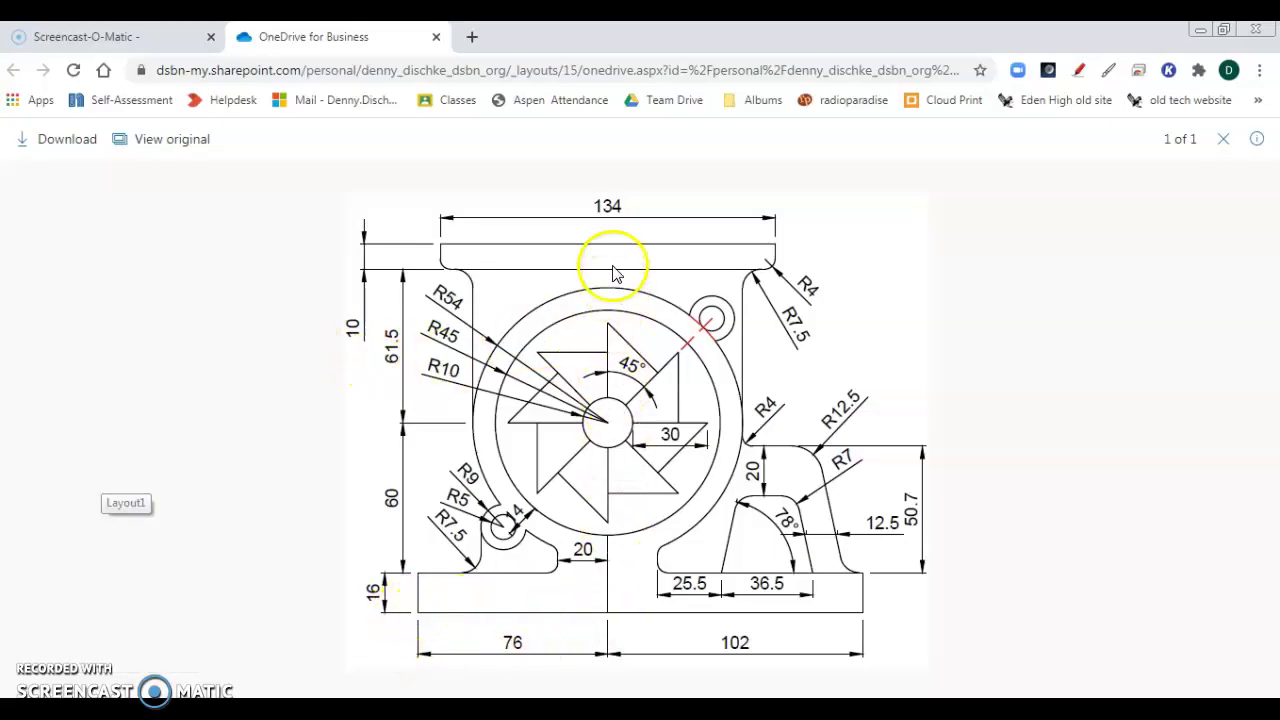
key("alt+Tab")
left_click(14, 108)
left_click(427, 488)
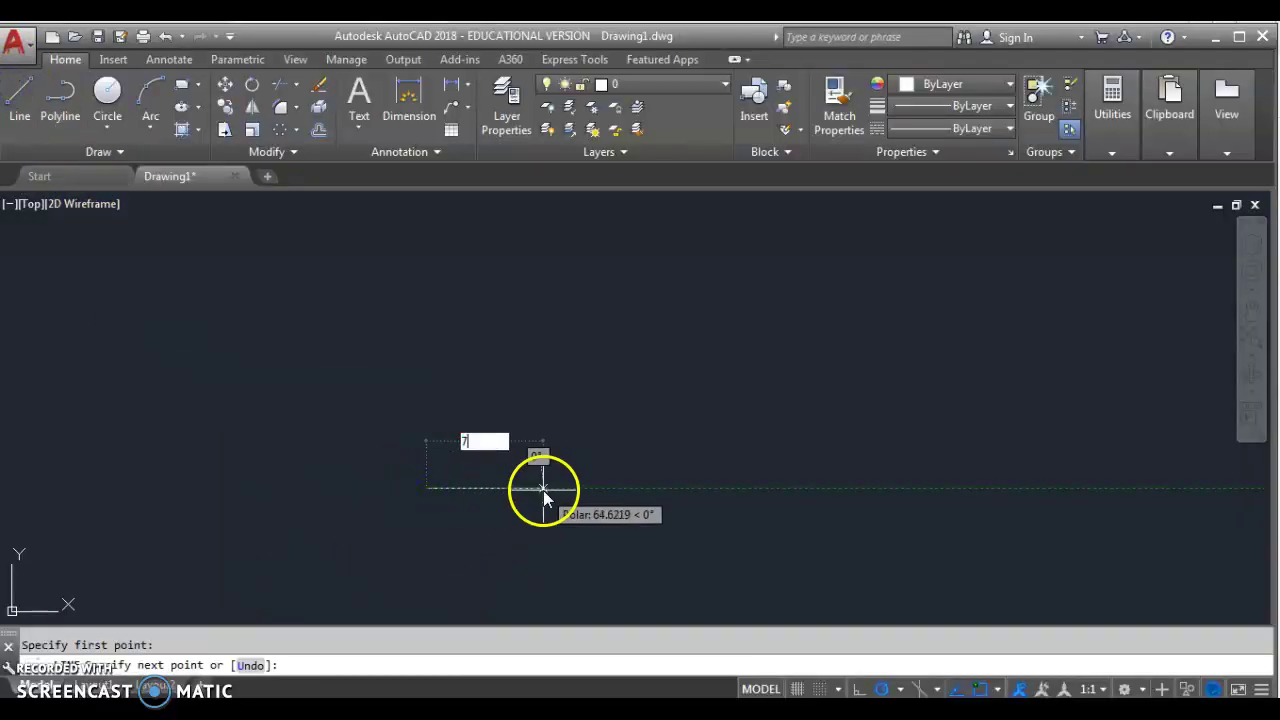
type("6")
key("Return")
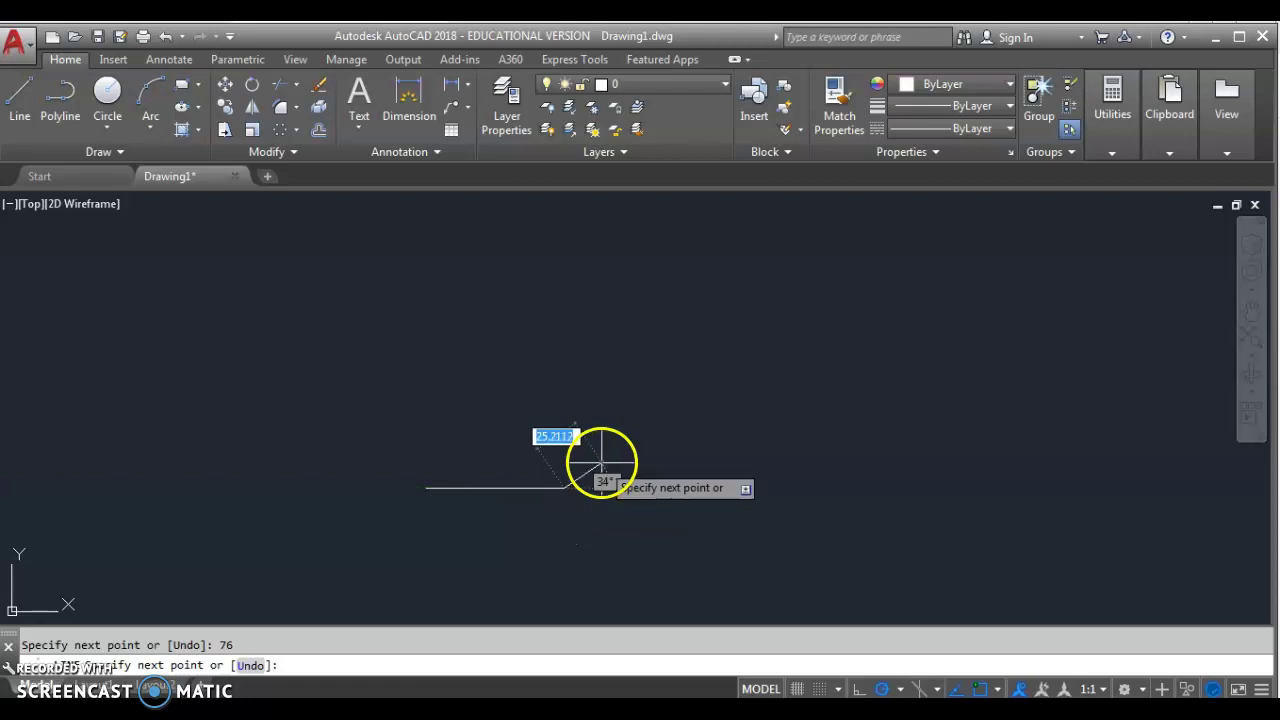
key("Escape")
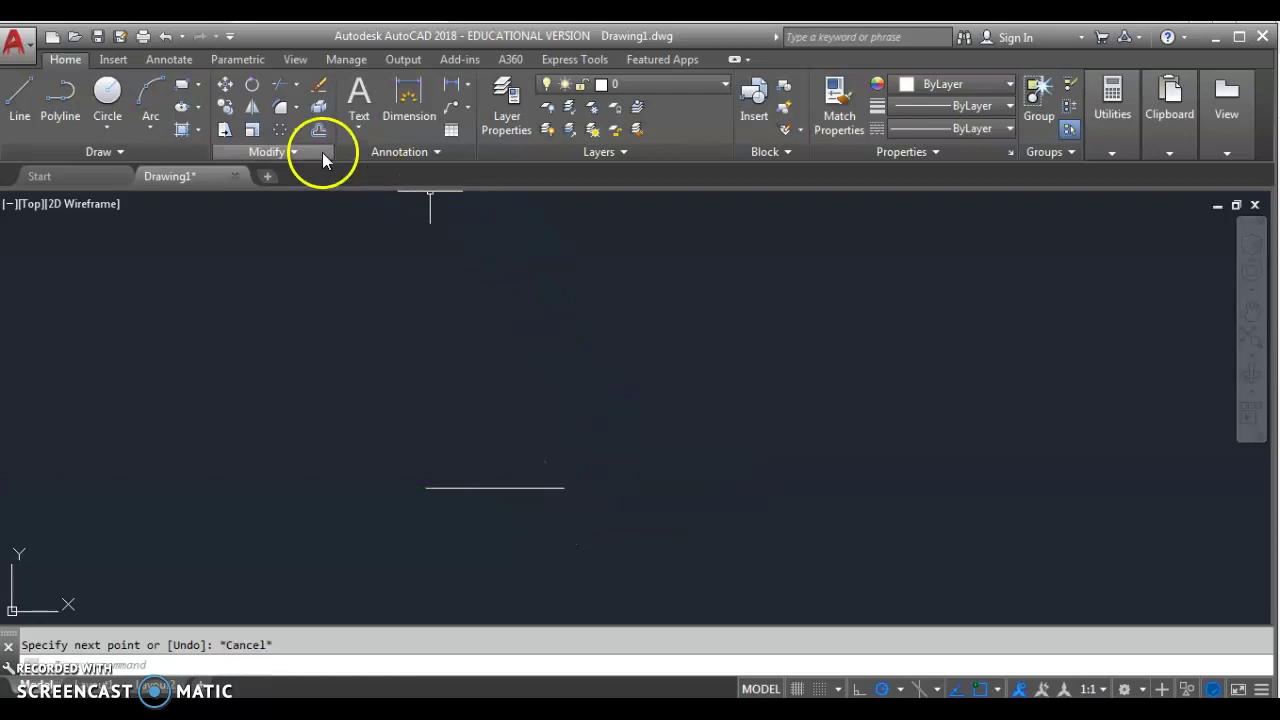
Start the Offset tool and recheck the reference dimensions
left_click(317, 132)
key("alt+Tab")
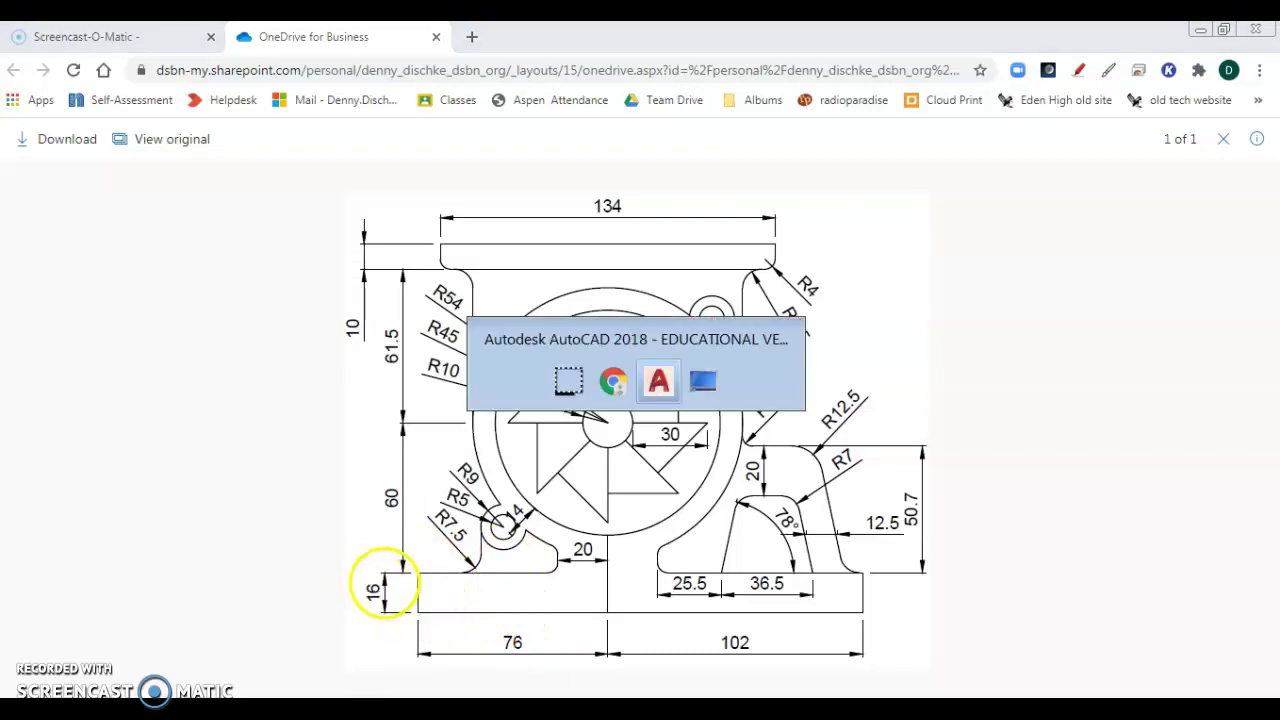
key("alt+Tab")
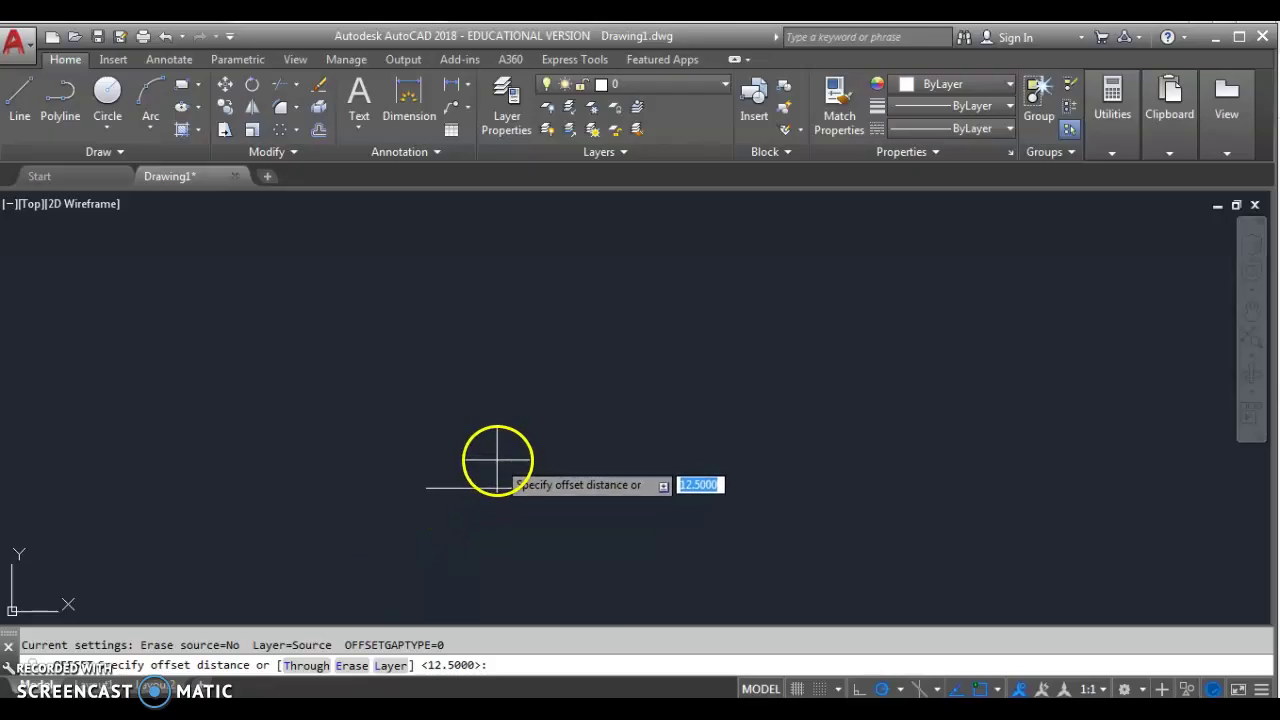
type("16")
Offset the base line up 16 units, then offset that copy up 60
key("Return")
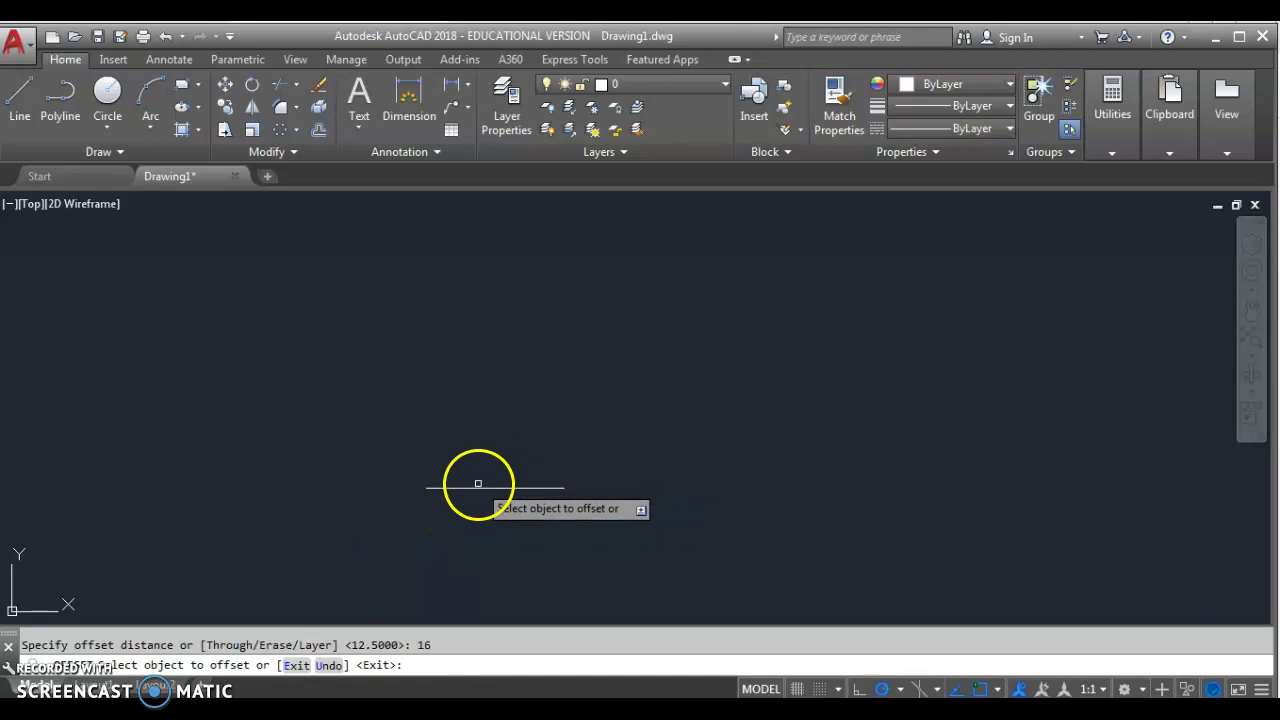
left_click(481, 488)
left_click(474, 471)
key("alt+Tab")
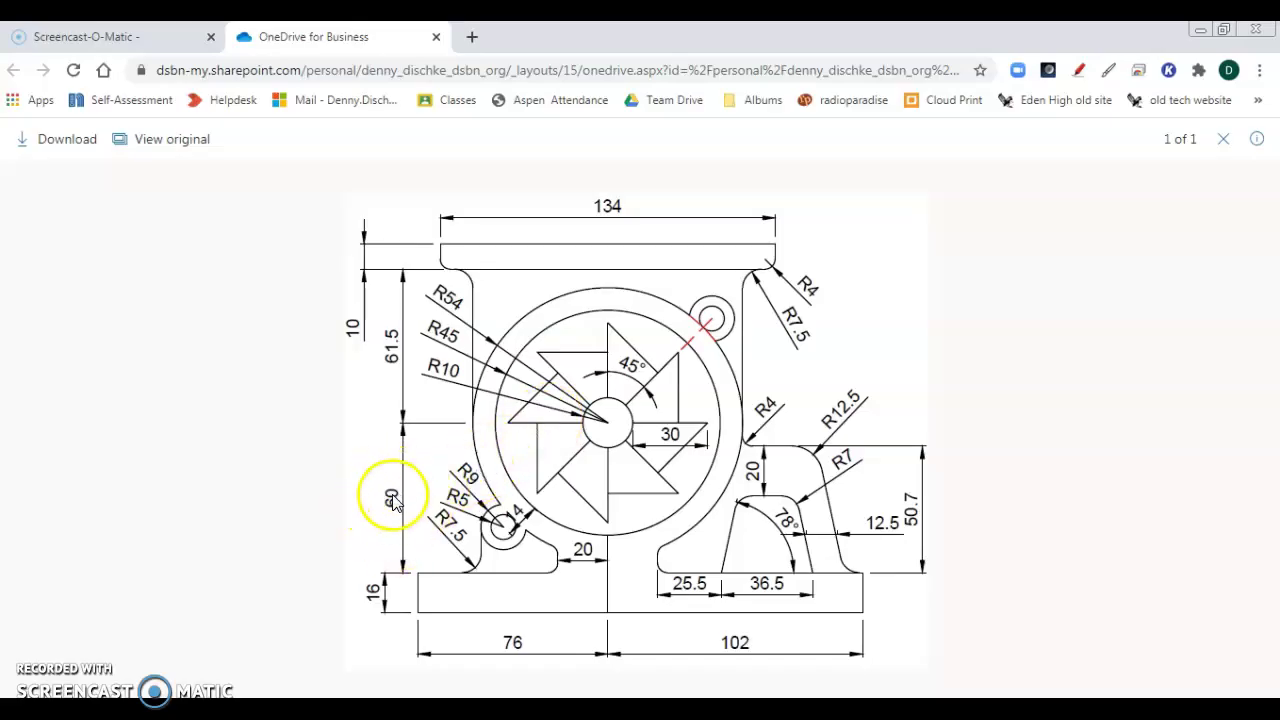
key("alt+Tab")
left_click(488, 458)
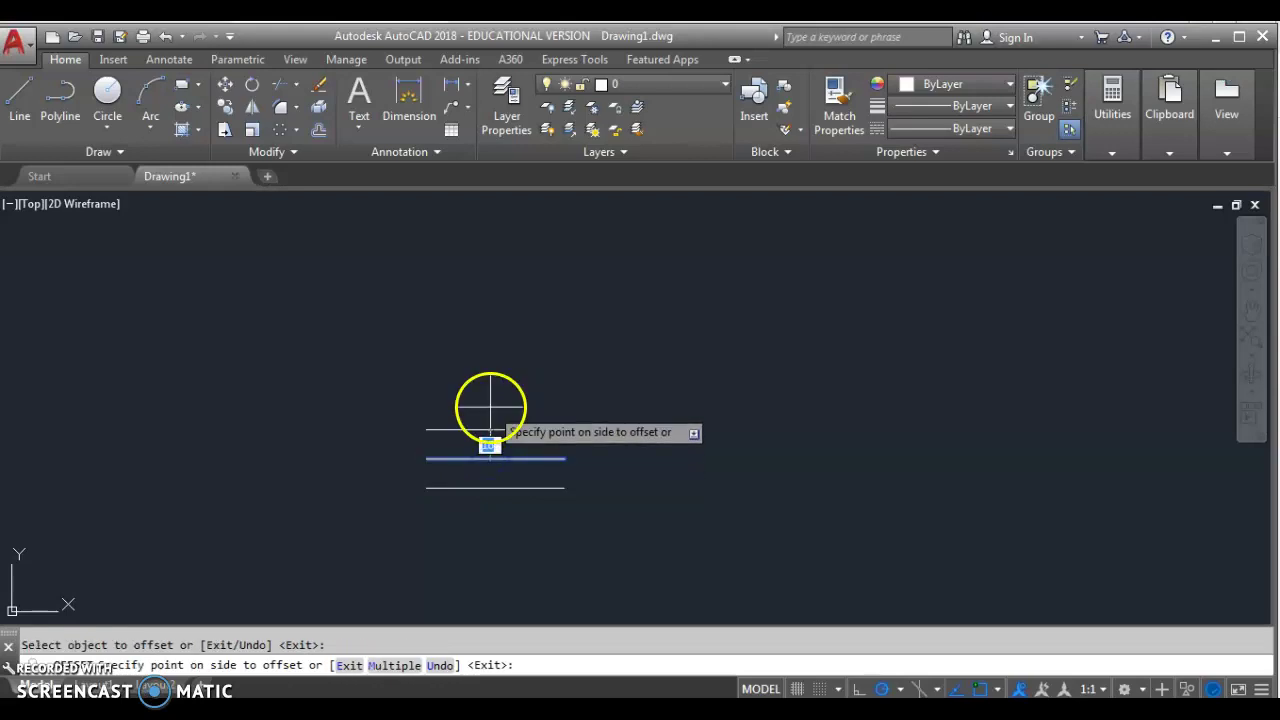
key("Return")
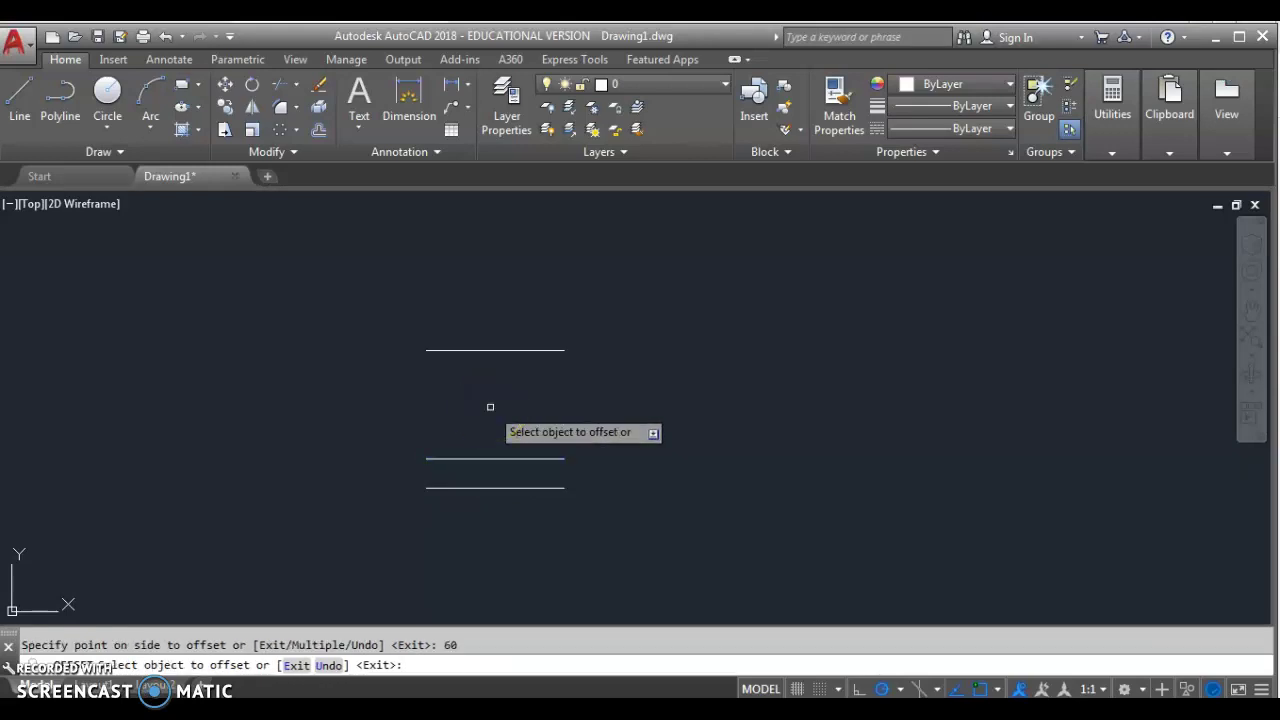
key("alt+Tab")
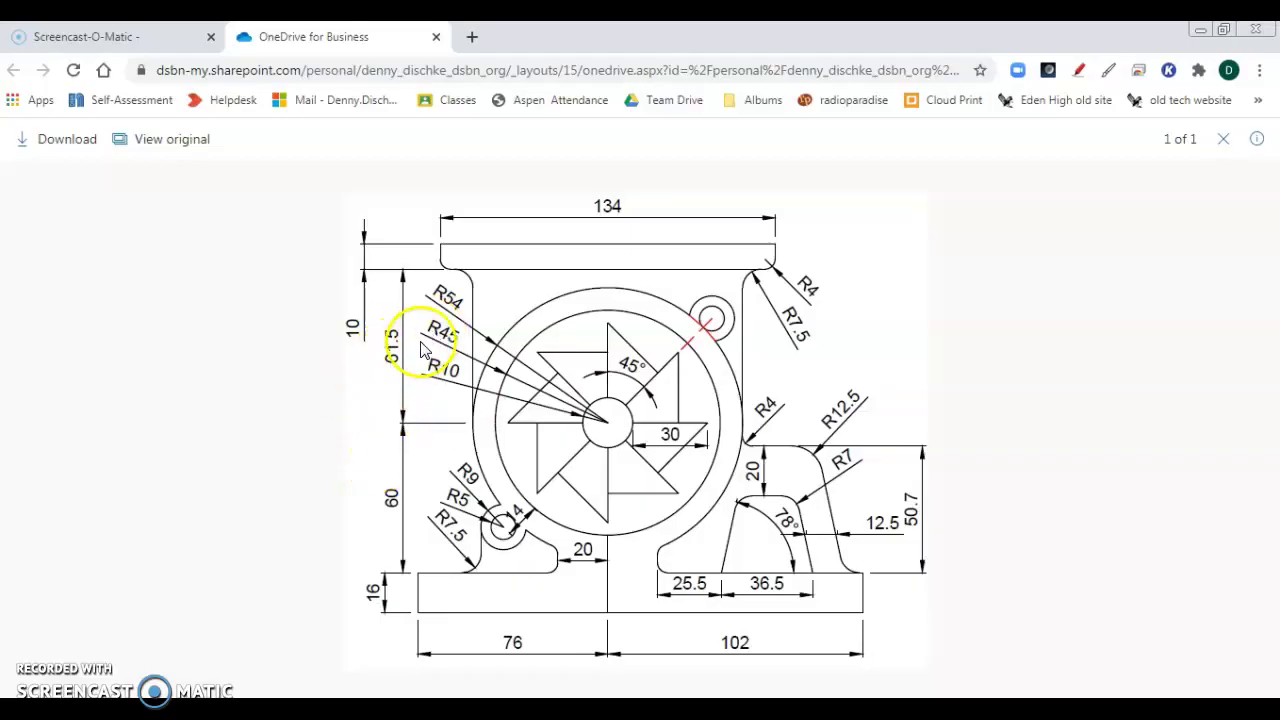
key("alt+Tab")
Offset further parallel copies 61.5 and then 10 units higher
left_click(449, 349)
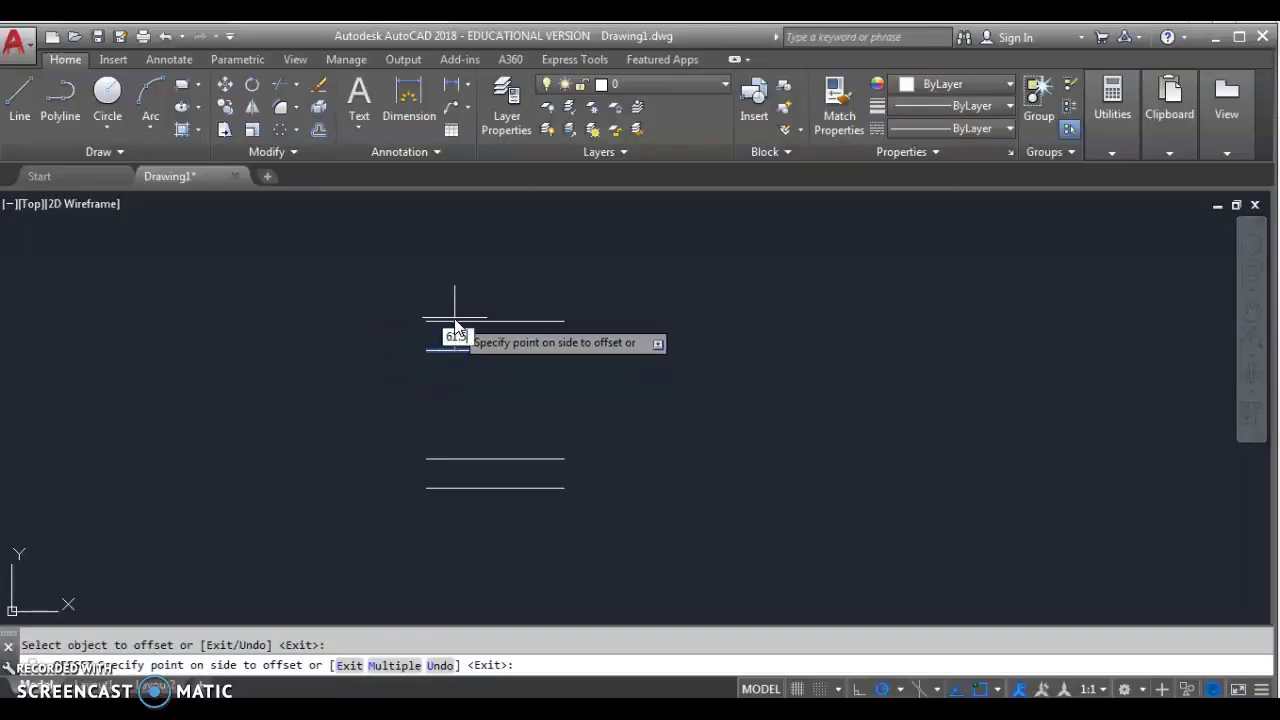
key("Return")
key("alt+Tab")
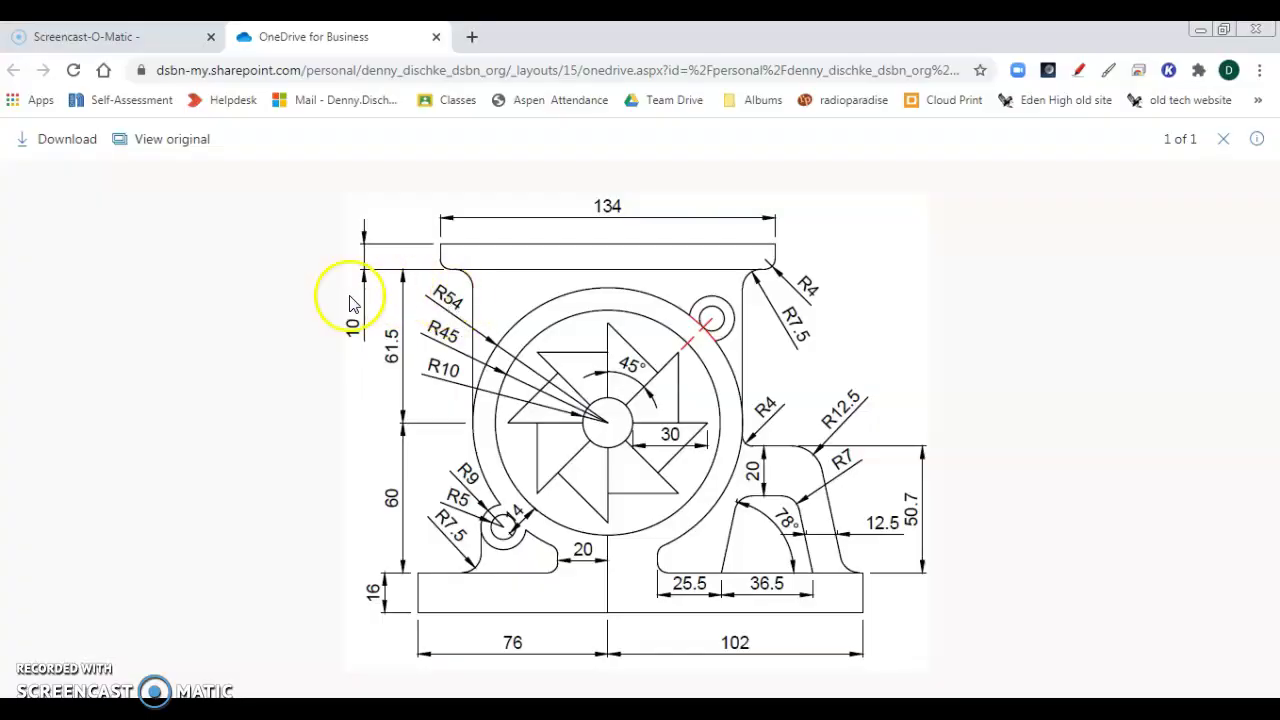
key("alt+Tab")
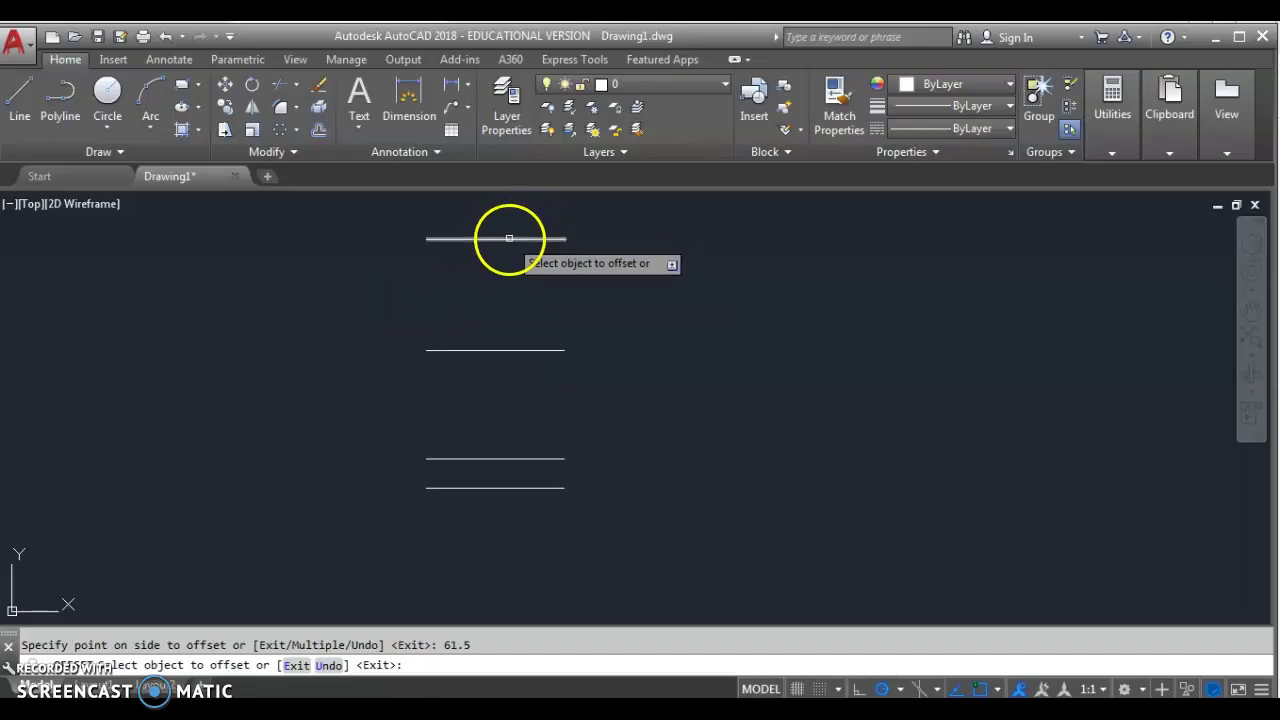
left_click(509, 238)
type("0")
key("Return")
key("alt+Tab")
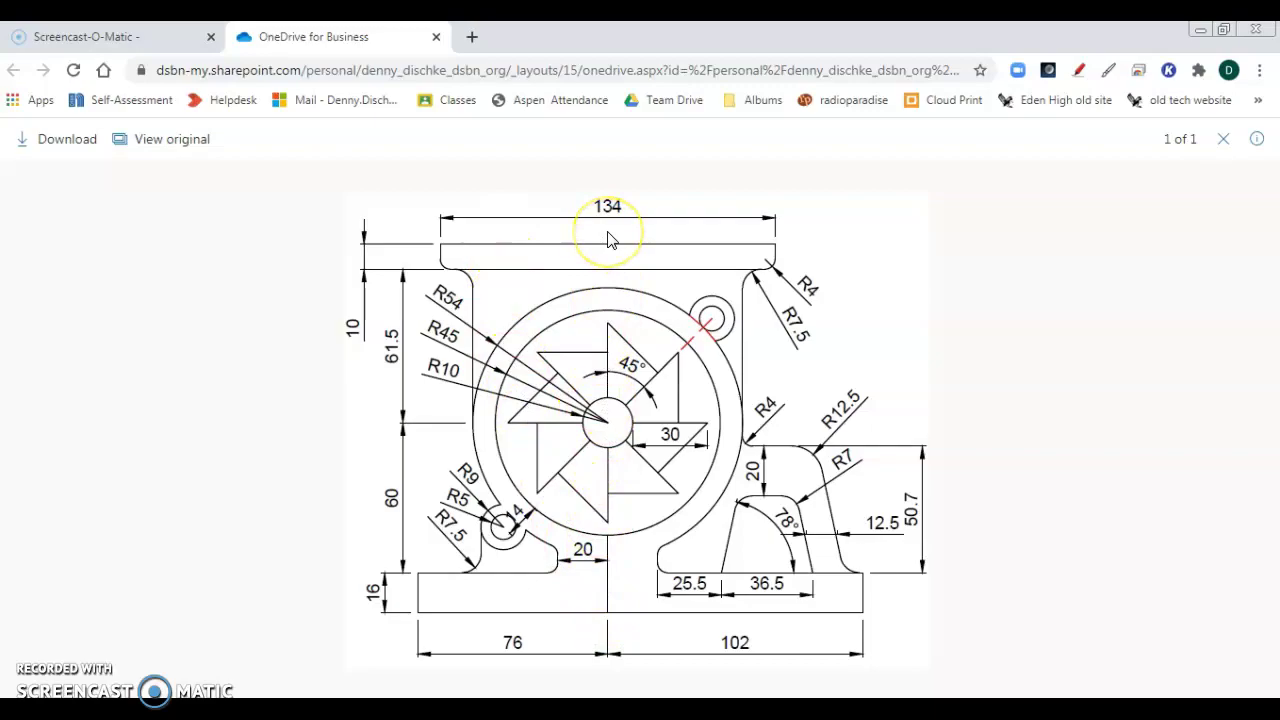
key("alt+Tab")
Join the right ends of the base and top lines with a vertical line
left_click(25, 97)
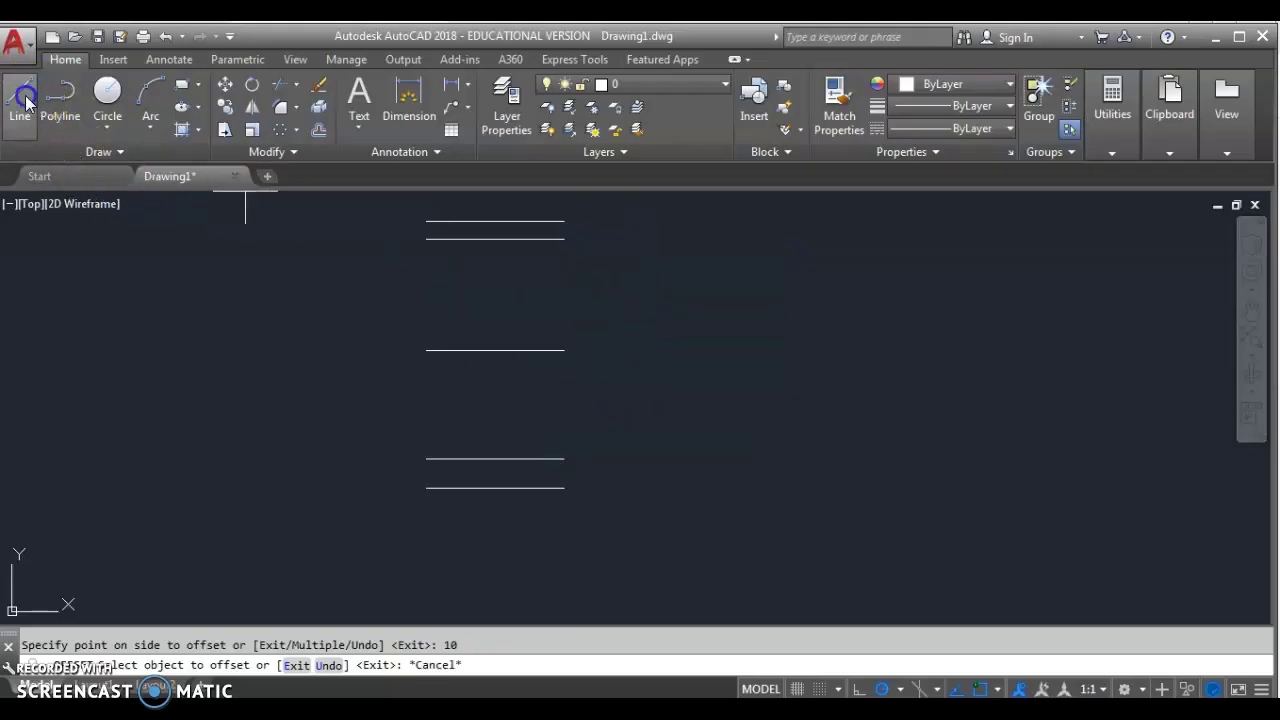
left_click(565, 488)
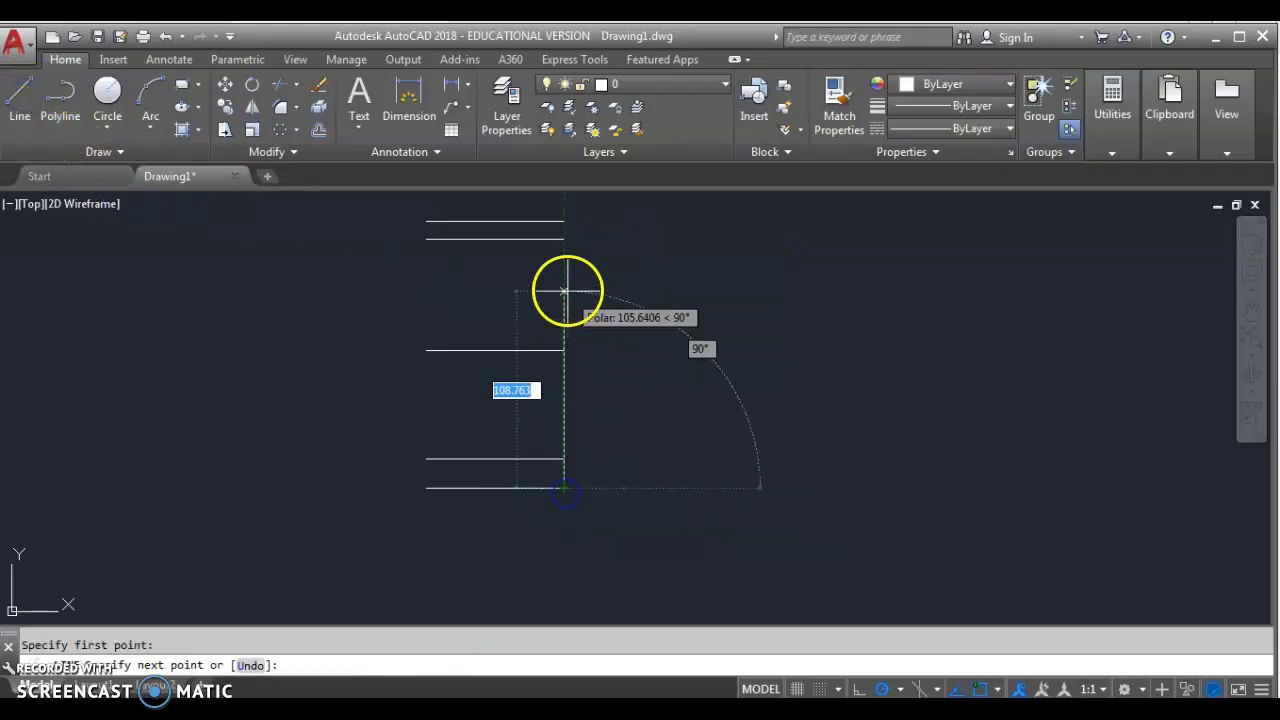
left_click(566, 221)
right_click(578, 241)
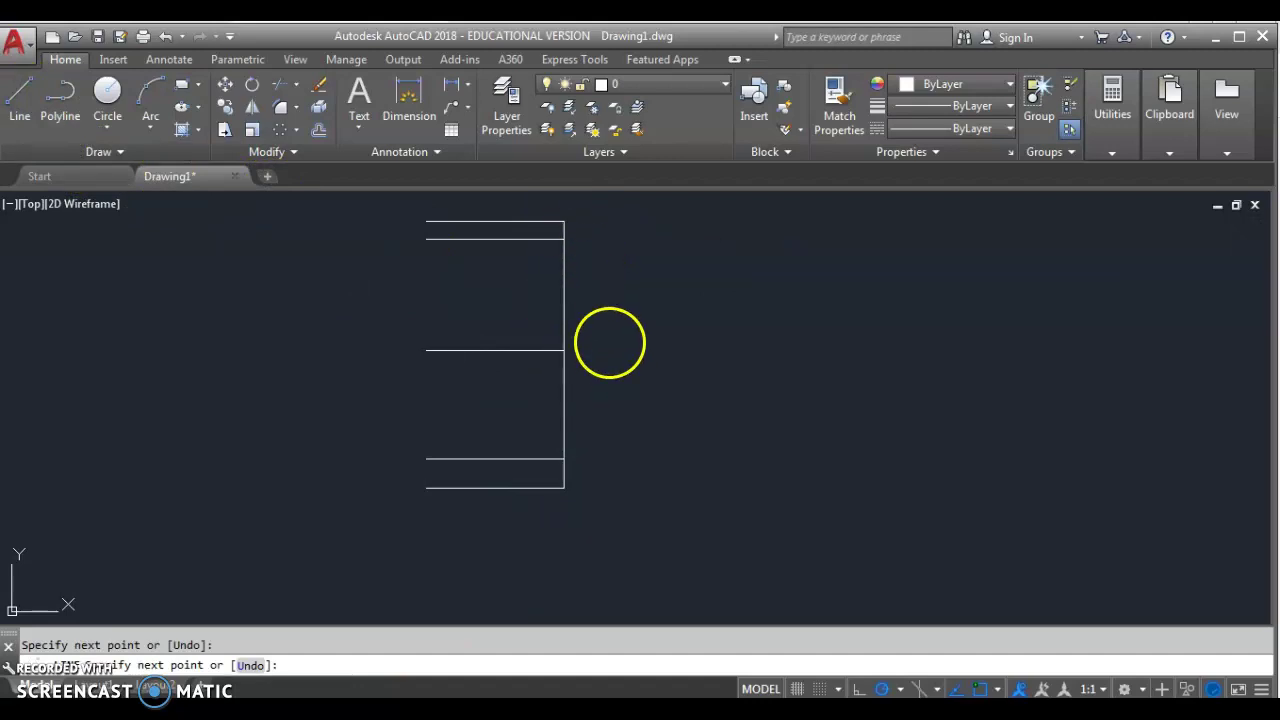
key("Escape")
middle_click_drag(528, 414, 480, 457)
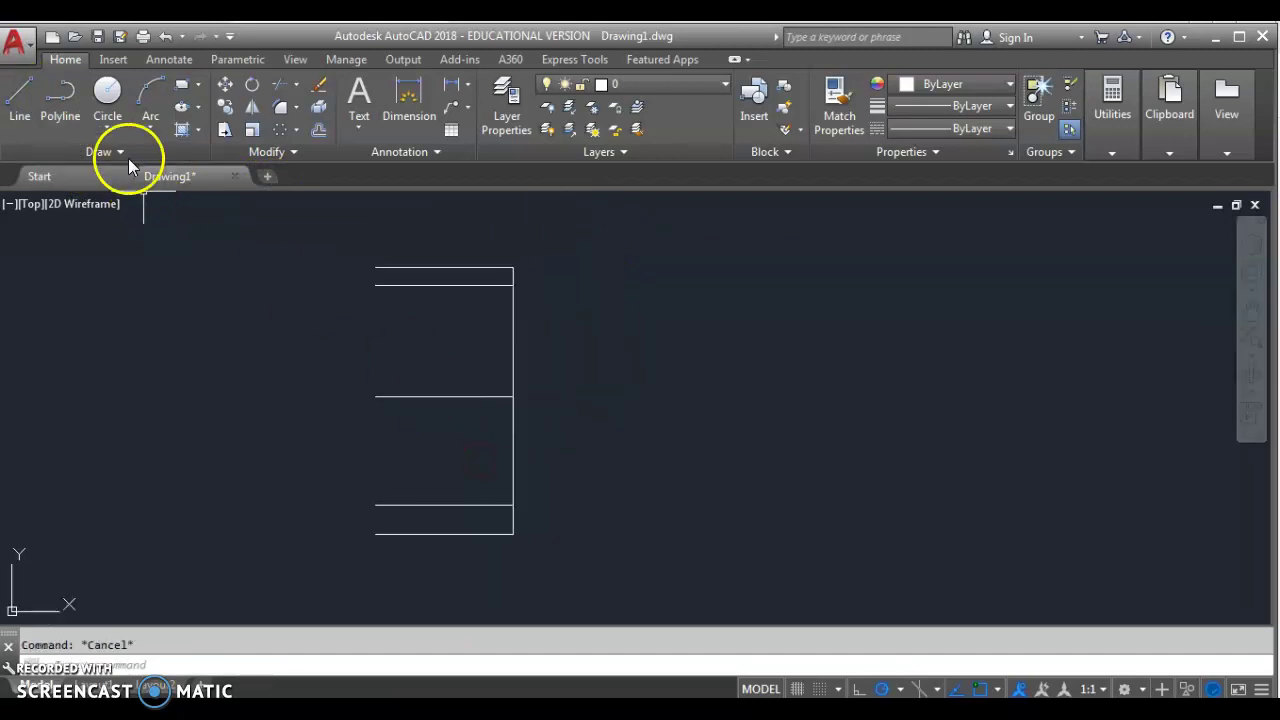
Draw a radius-10 circle centred on the vertical line's intersection
left_click(110, 100)
key("alt+Tab")
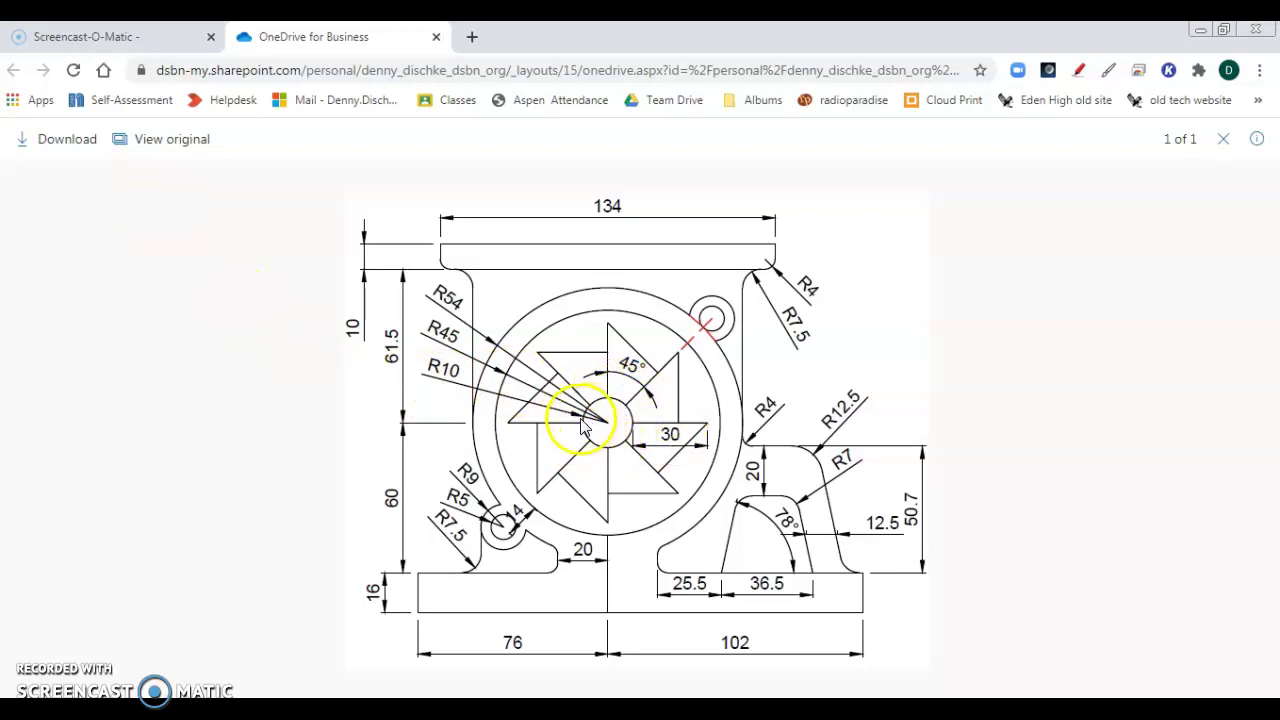
key("alt+Tab")
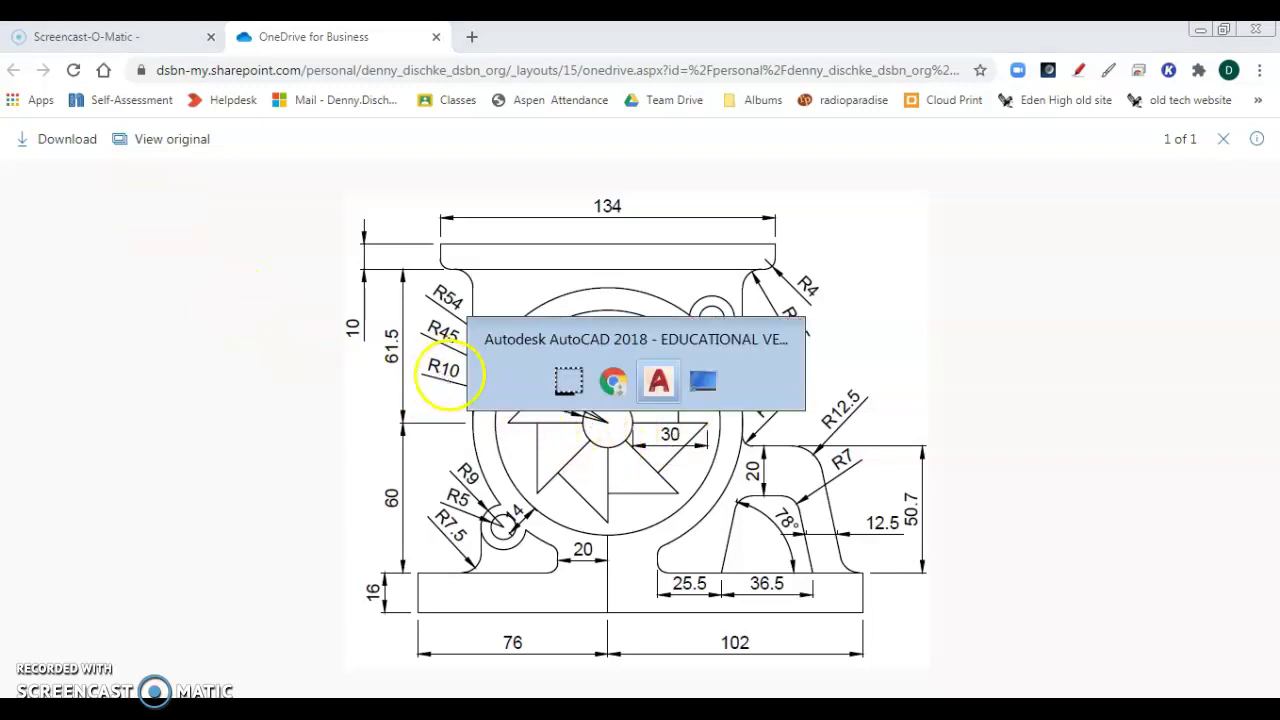
left_click(513, 396)
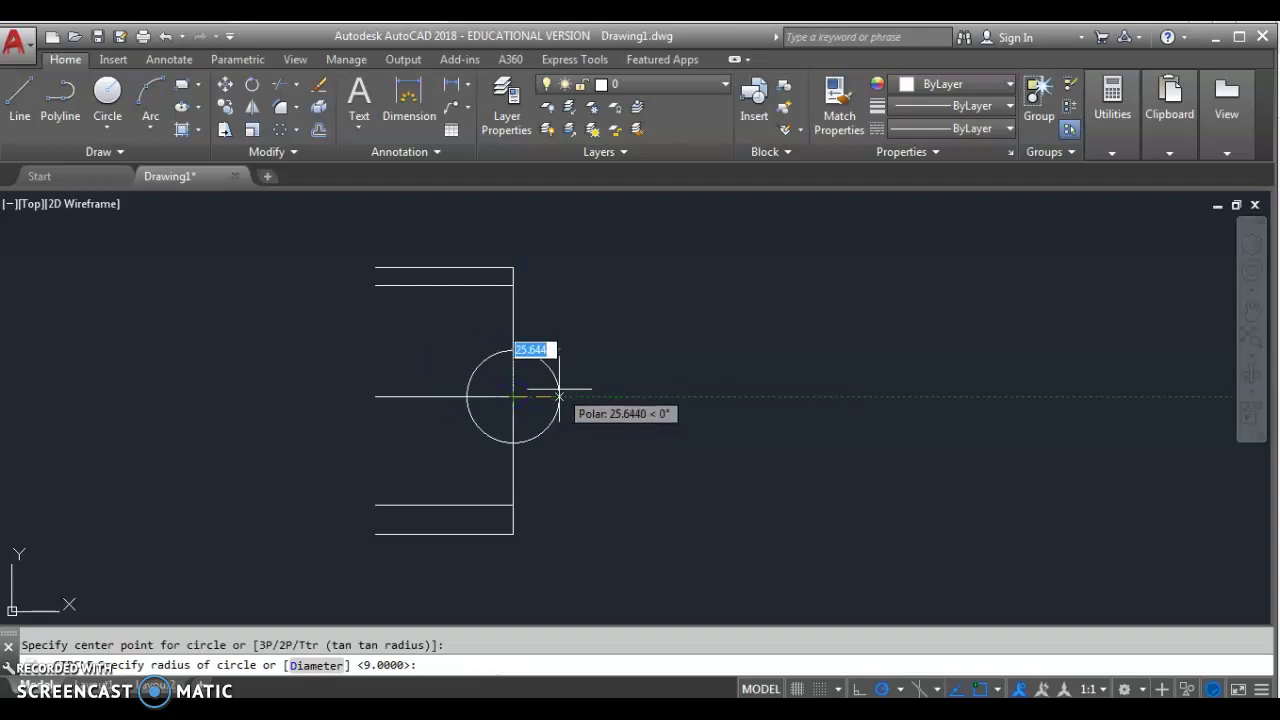
type("10")
key("Return")
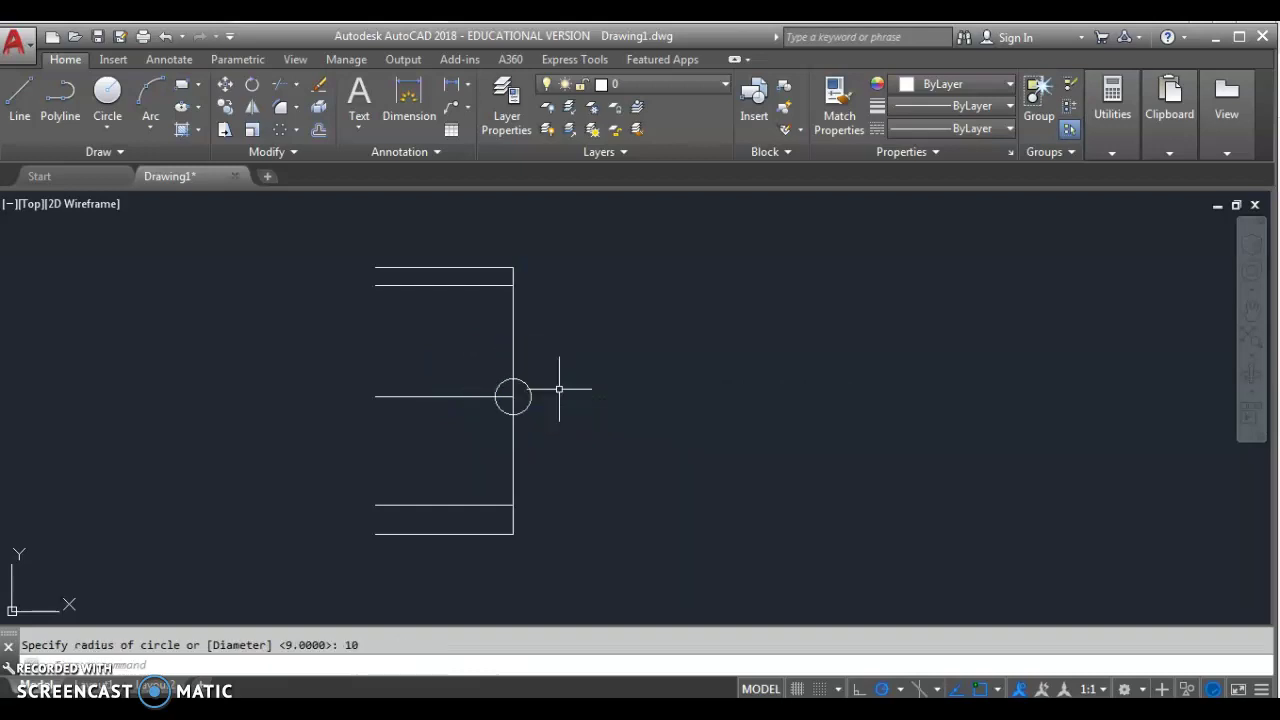
key("alt+Tab")
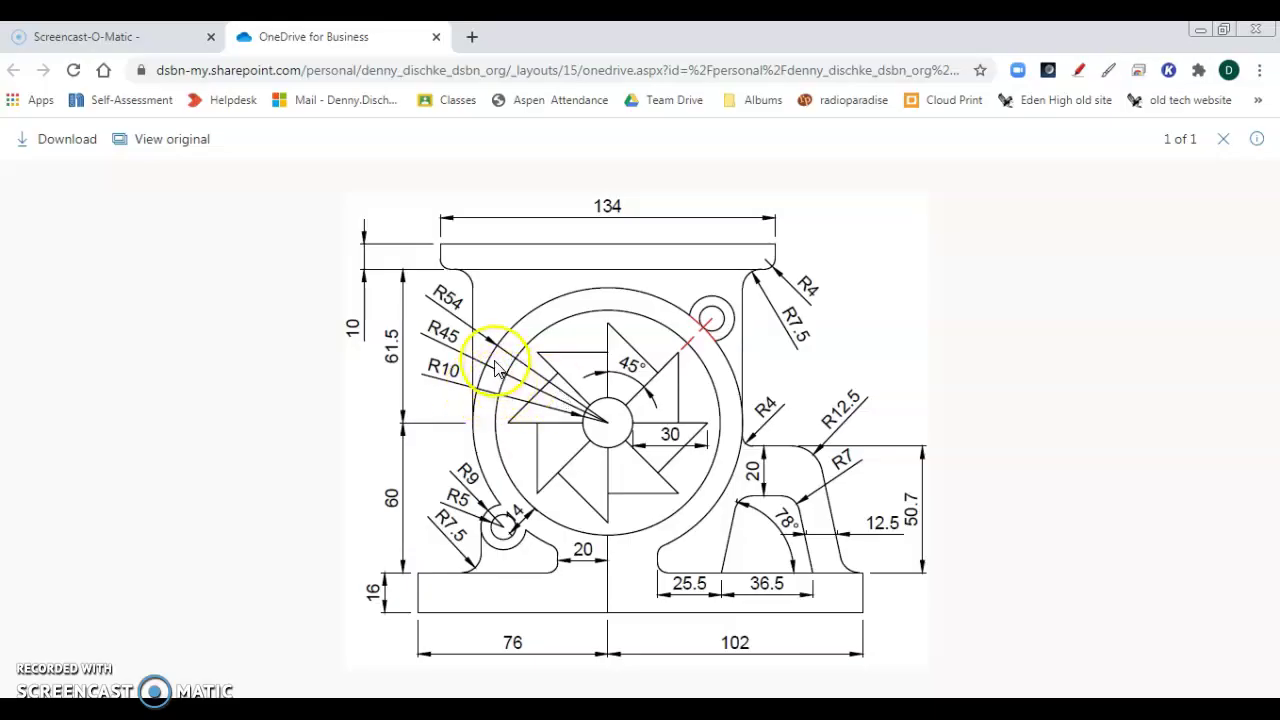
key("alt+Tab")
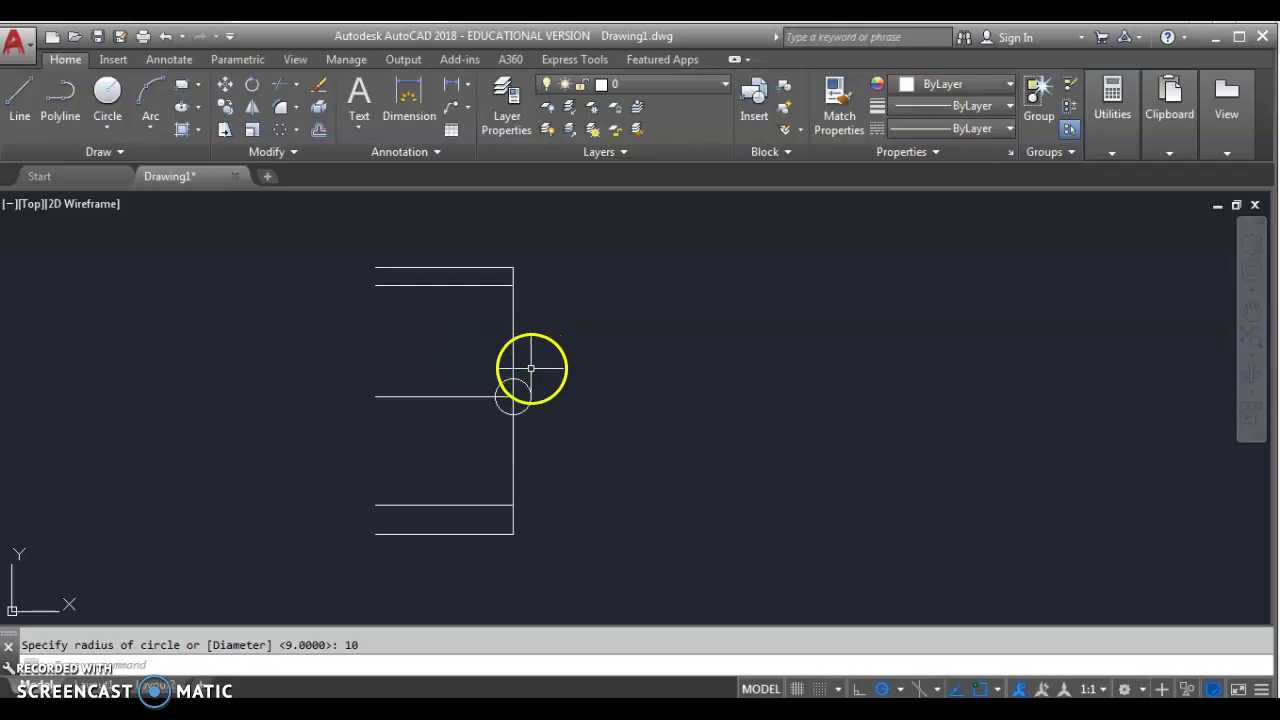
Add concentric circles of radius 45 and 54 around the same centre
left_click(107, 92)
left_click(512, 397)
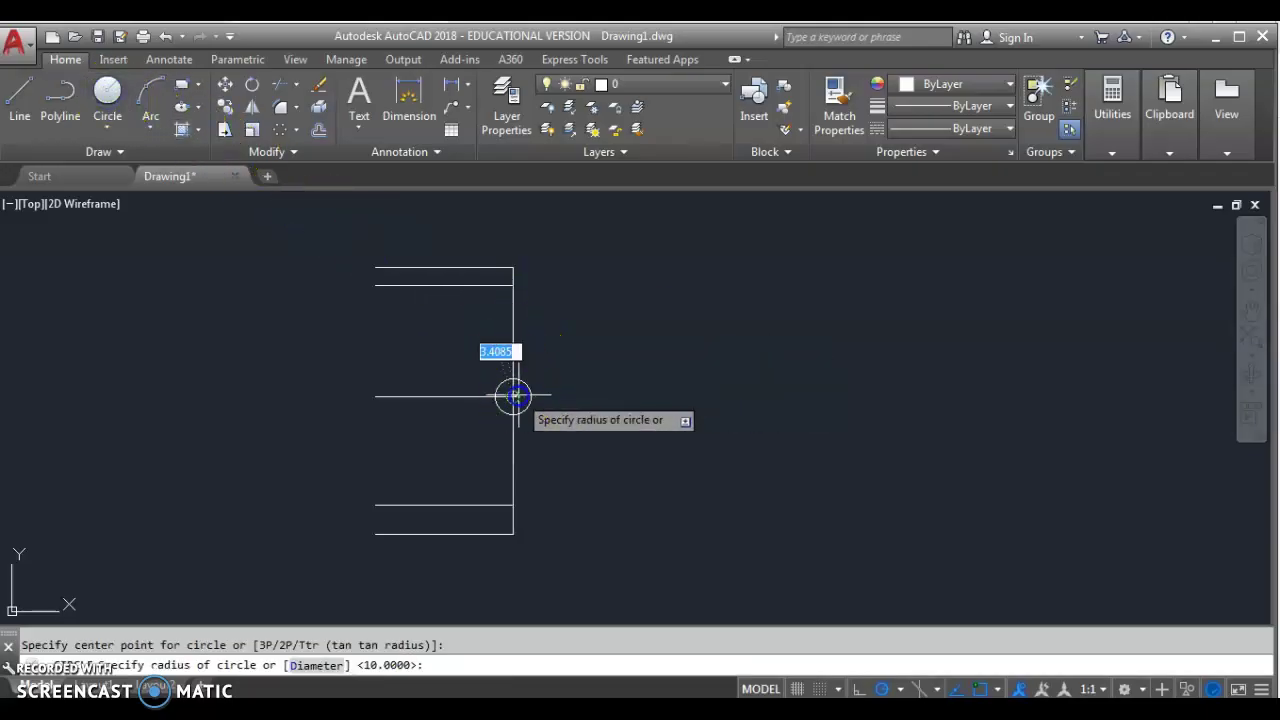
type("45")
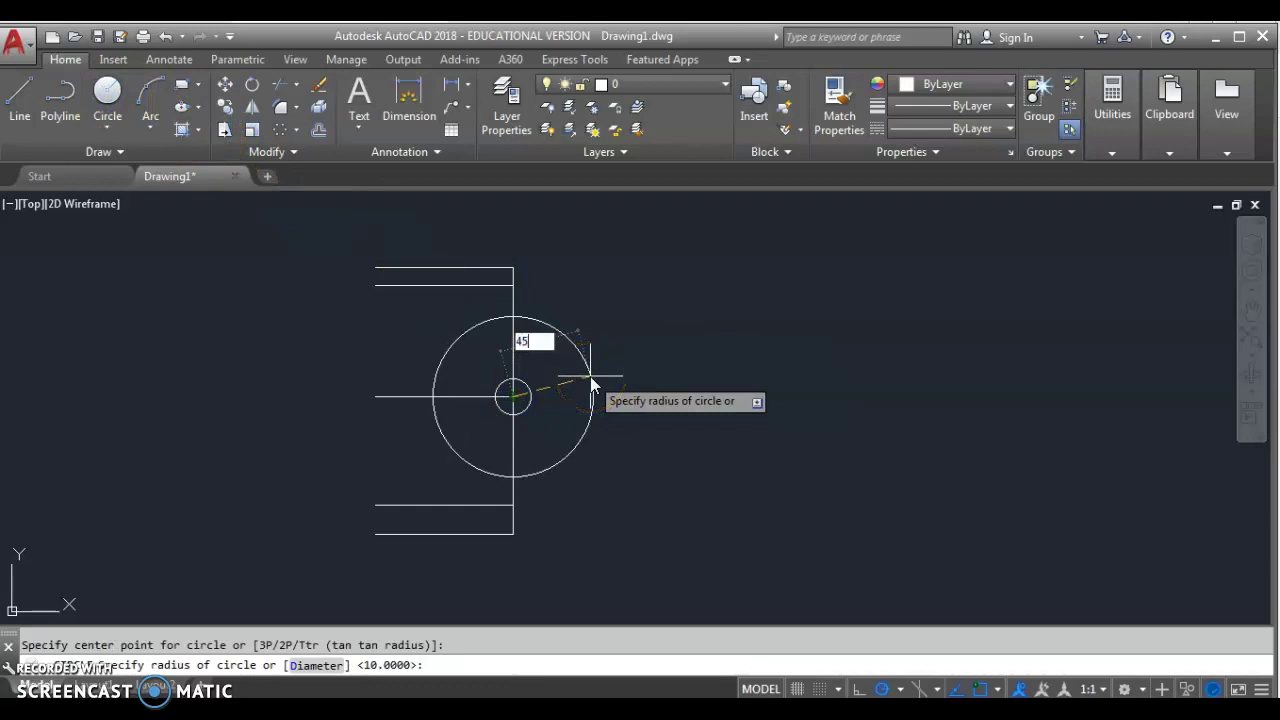
key("Return")
key("alt+Tab")
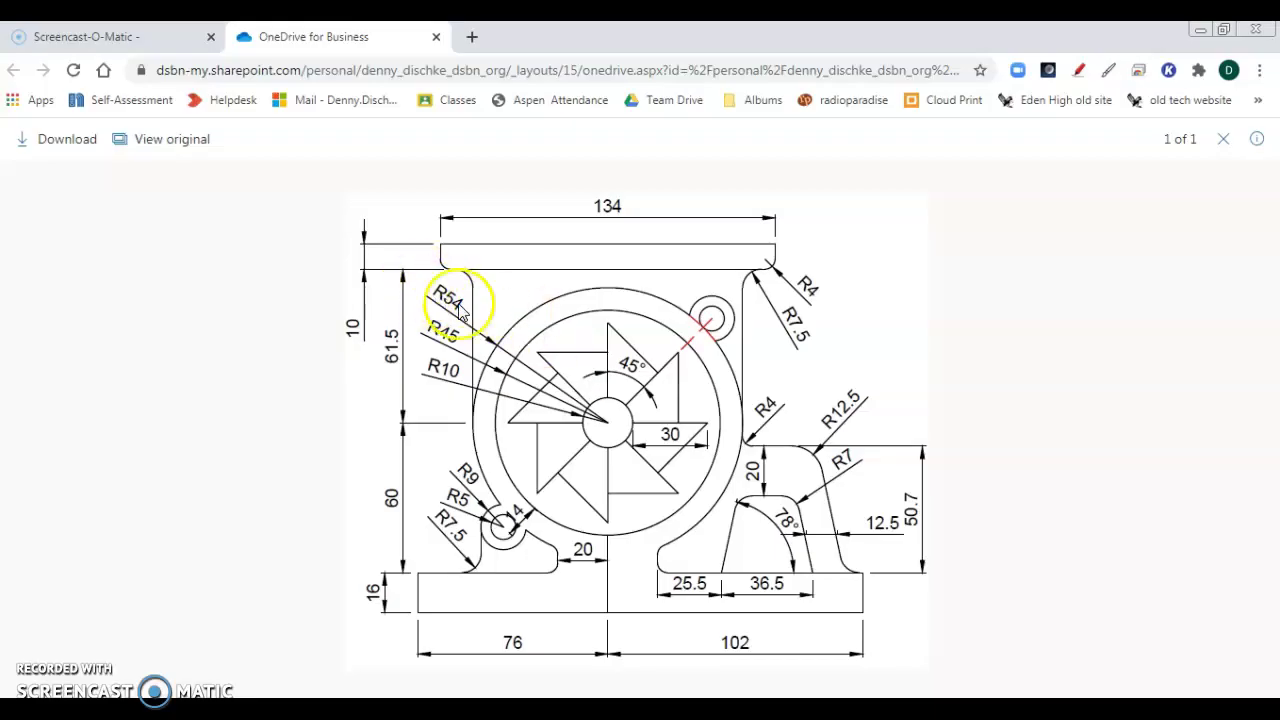
key("alt+Tab")
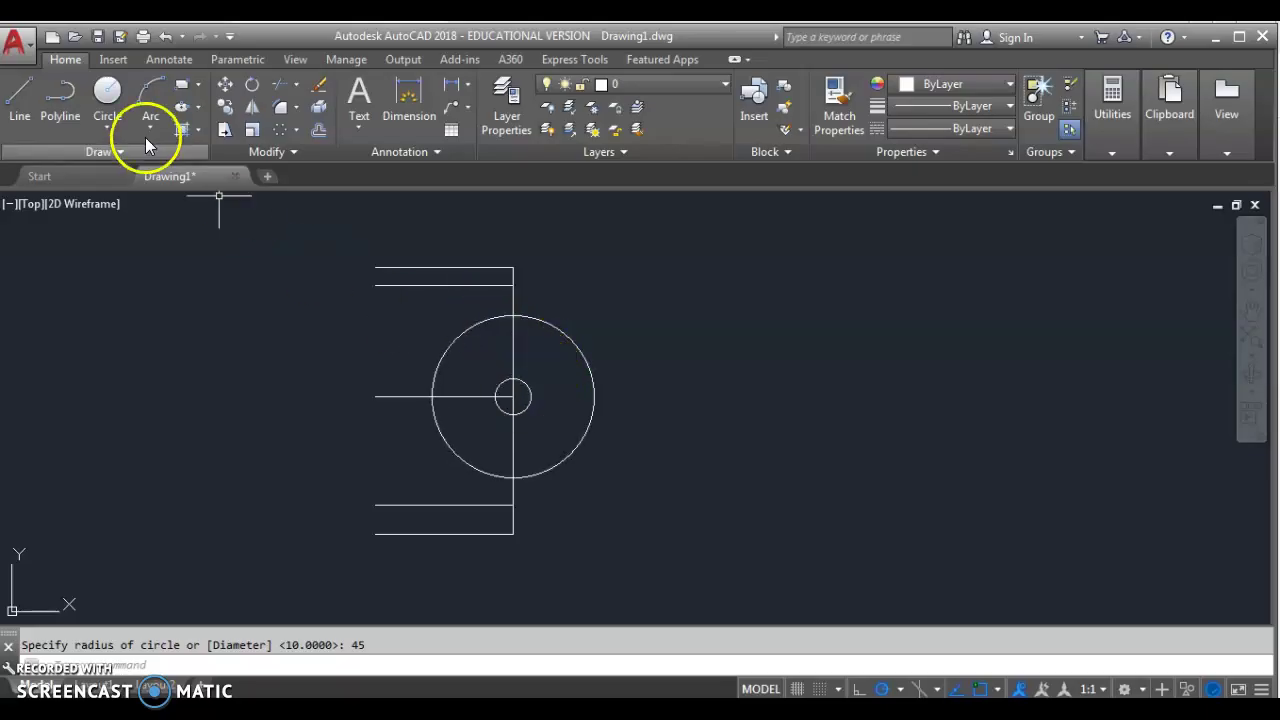
left_click(108, 100)
left_click(512, 397)
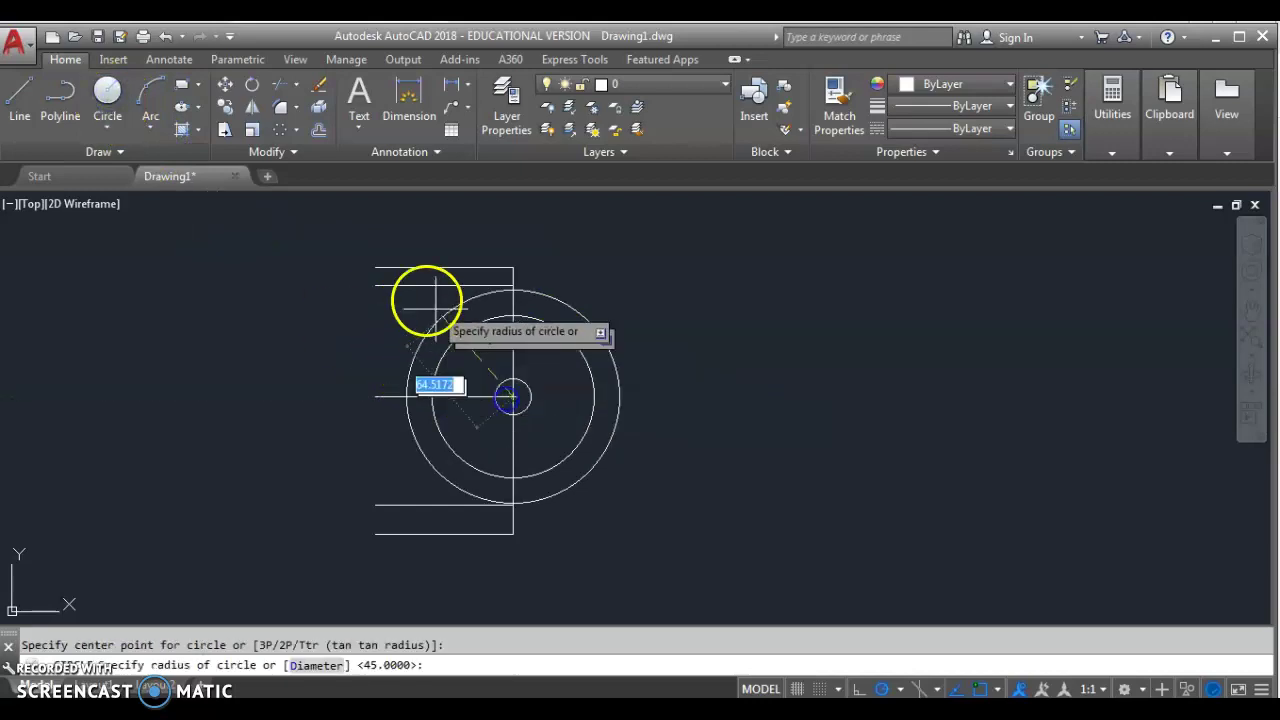
type("54")
key("Return")
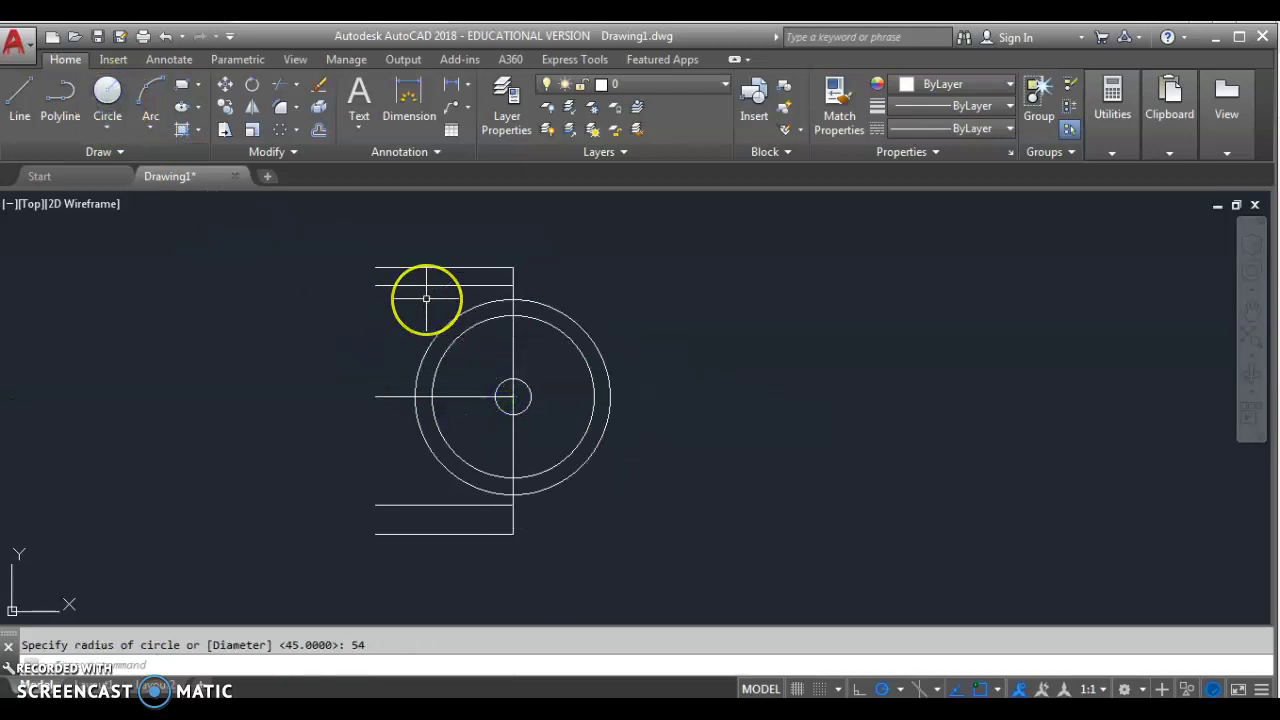
key("alt+Tab")
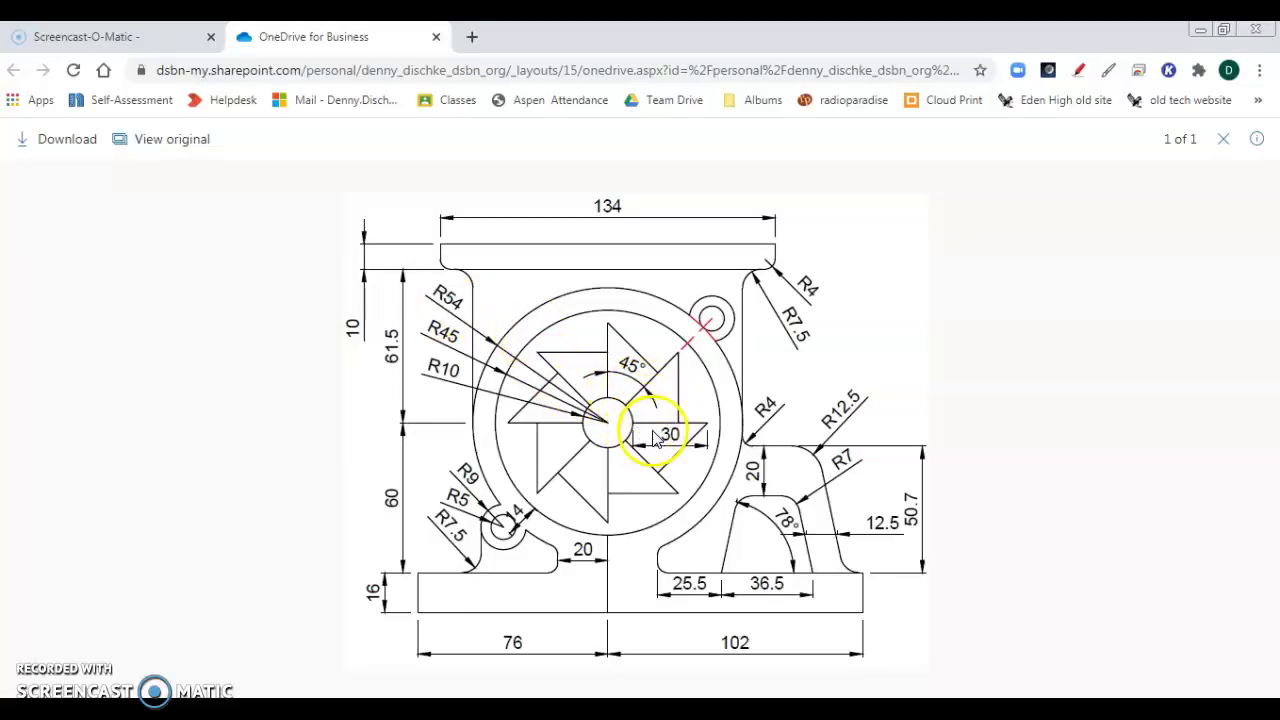
key("alt+Tab")
With Quadrant snap on, draw a 30-unit line right from the small circle
left_click(28, 100)
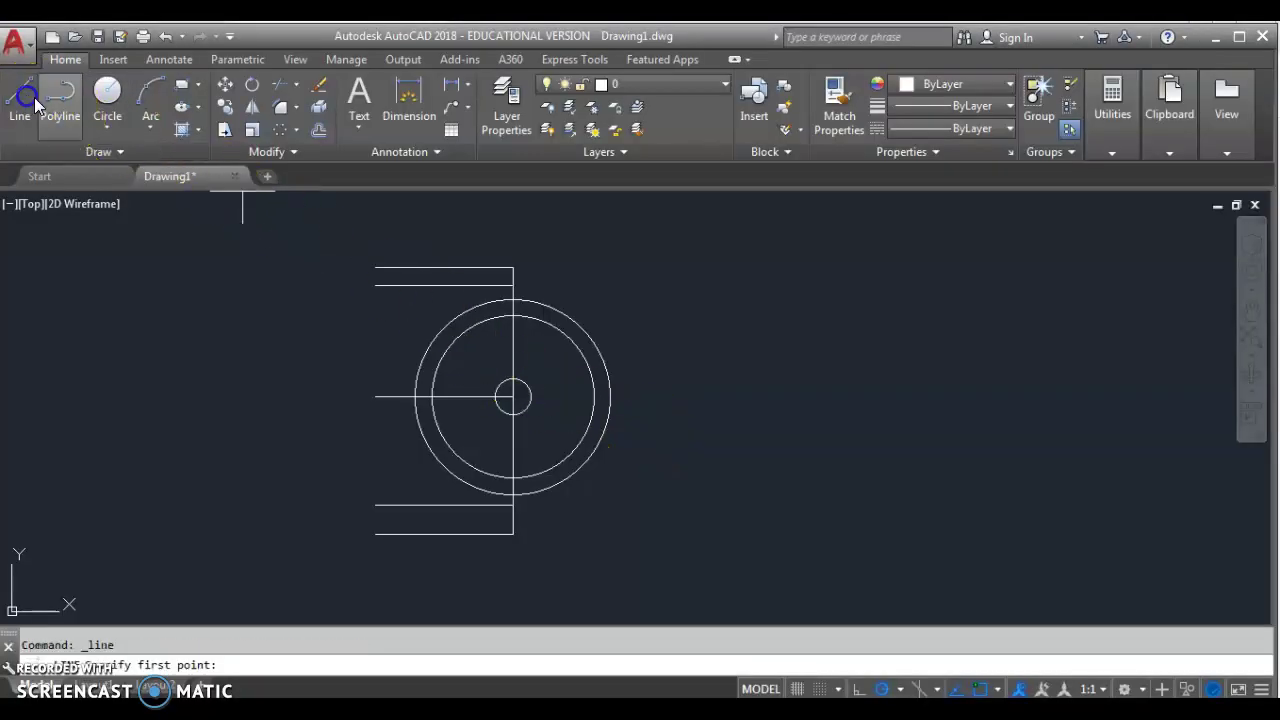
left_click(994, 691)
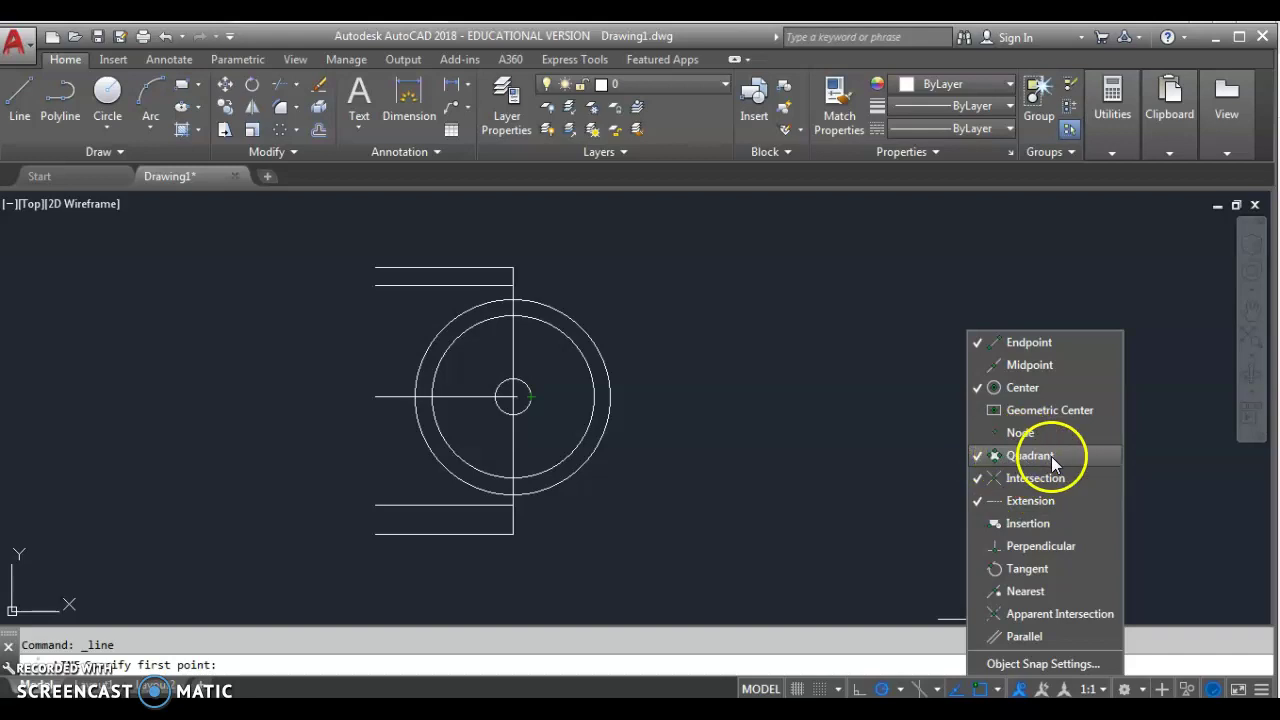
left_click(547, 409)
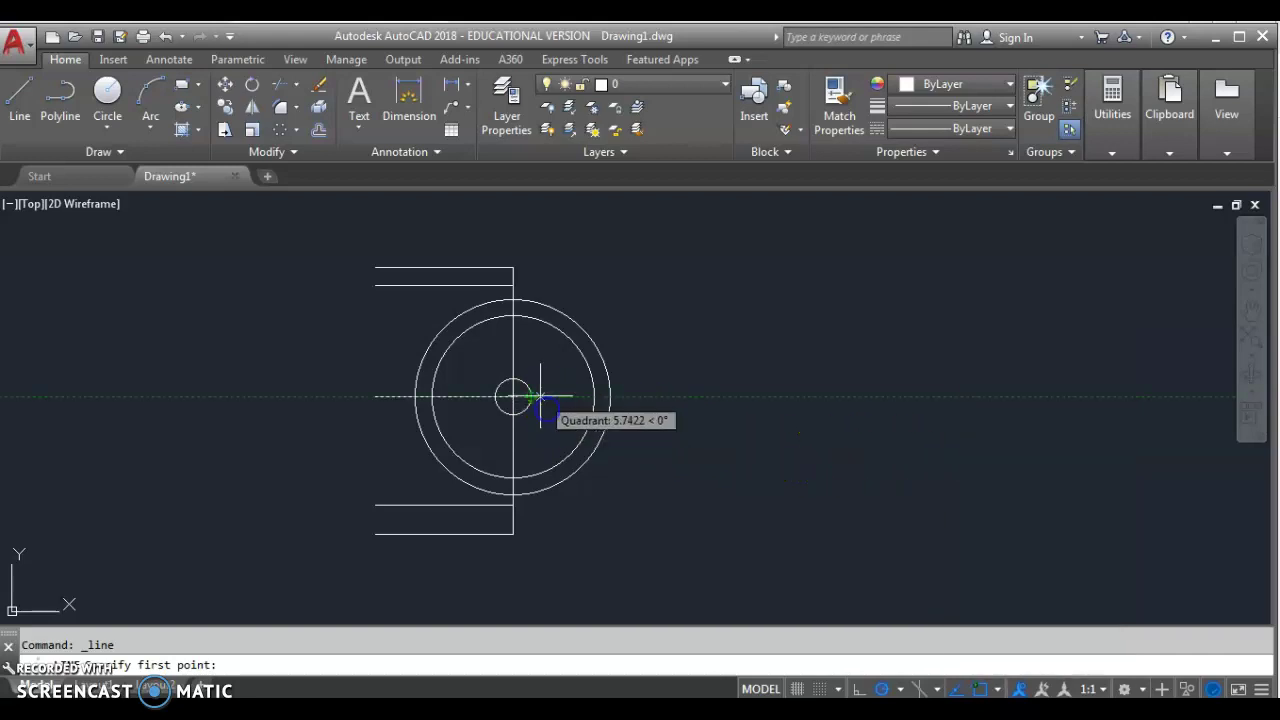
left_click(530, 397)
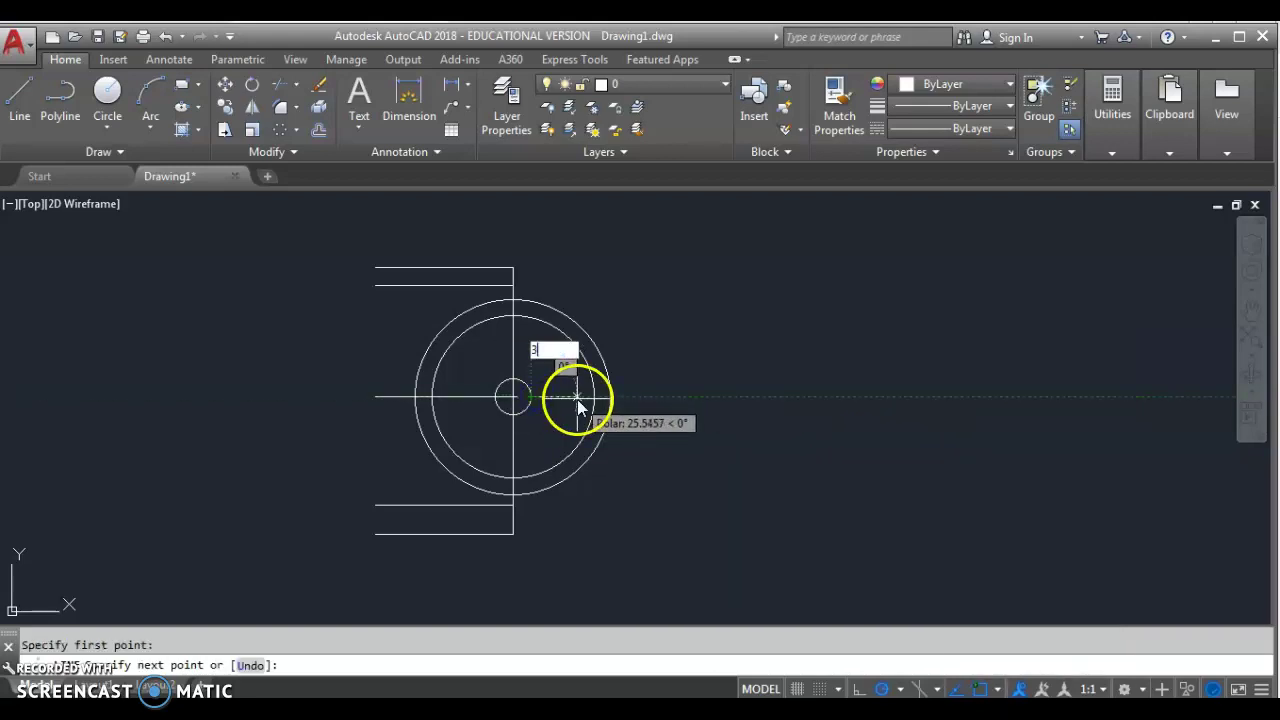
type("0")
key("Return")
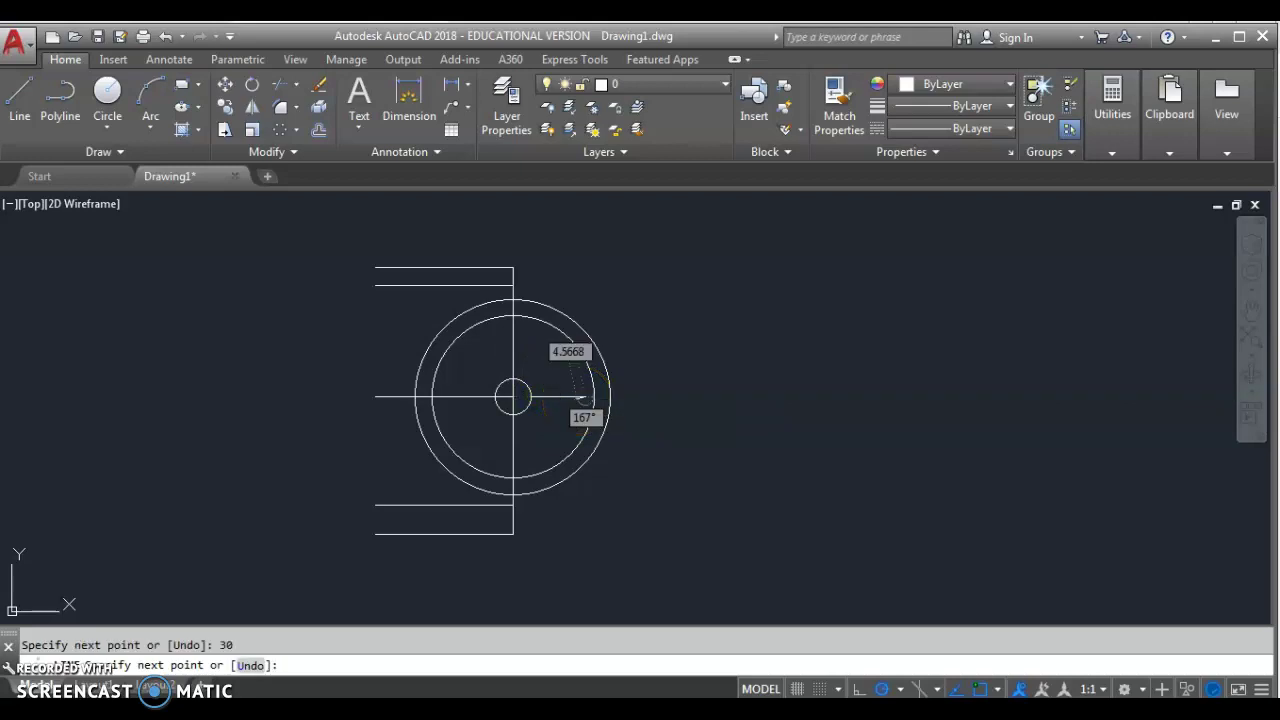
key("Escape")
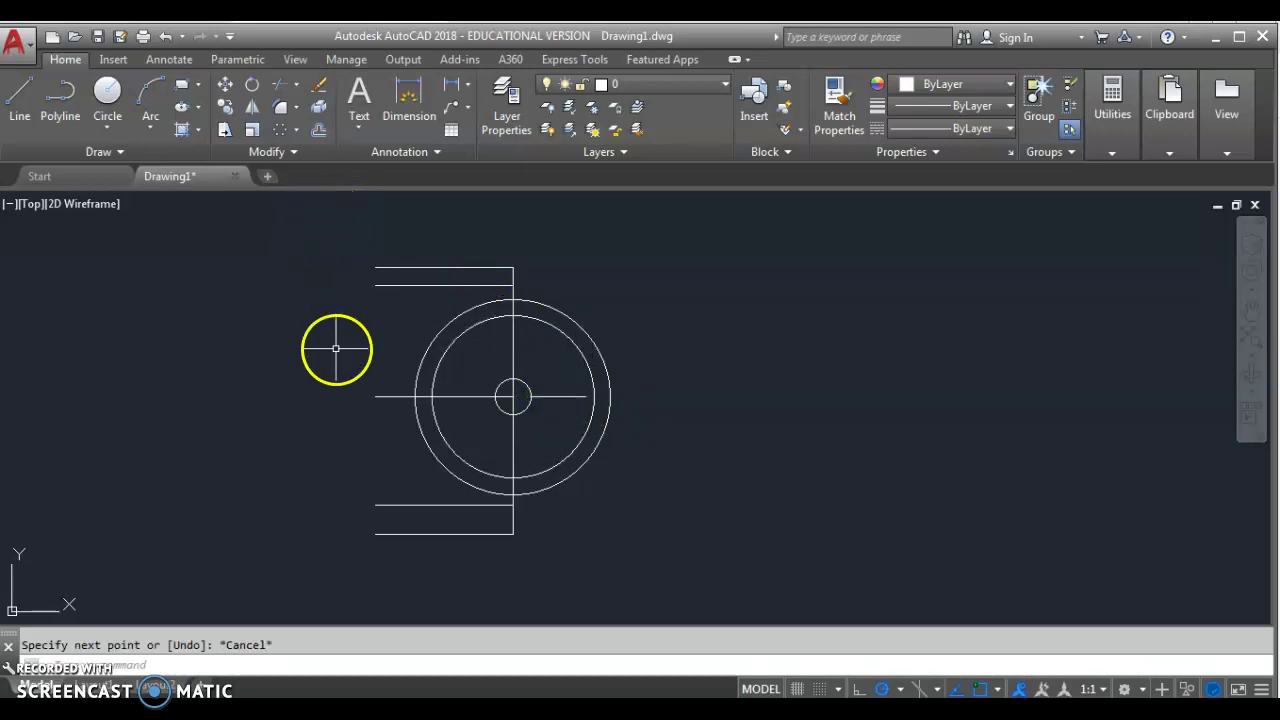
Erase the left horizontal centre line and stretch the vertical line's bottom up to the flange
left_click_drag(394, 423, 369, 374)
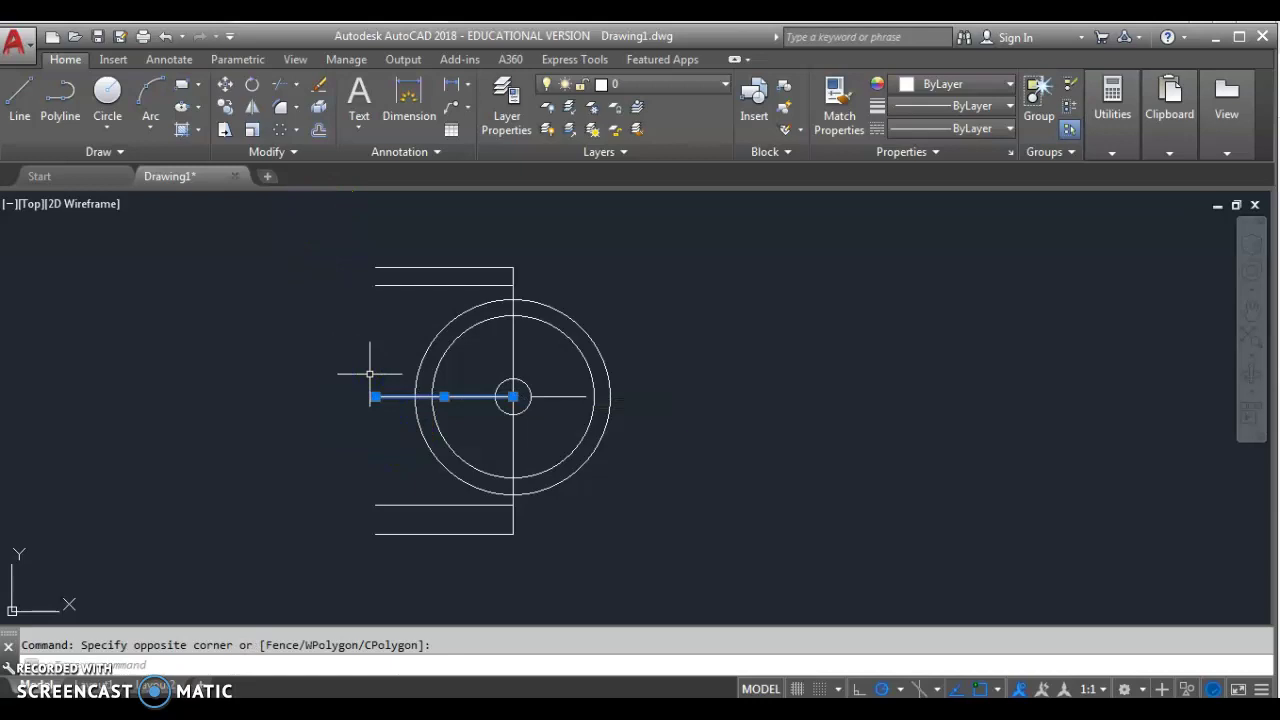
key("Delete")
left_click(543, 357)
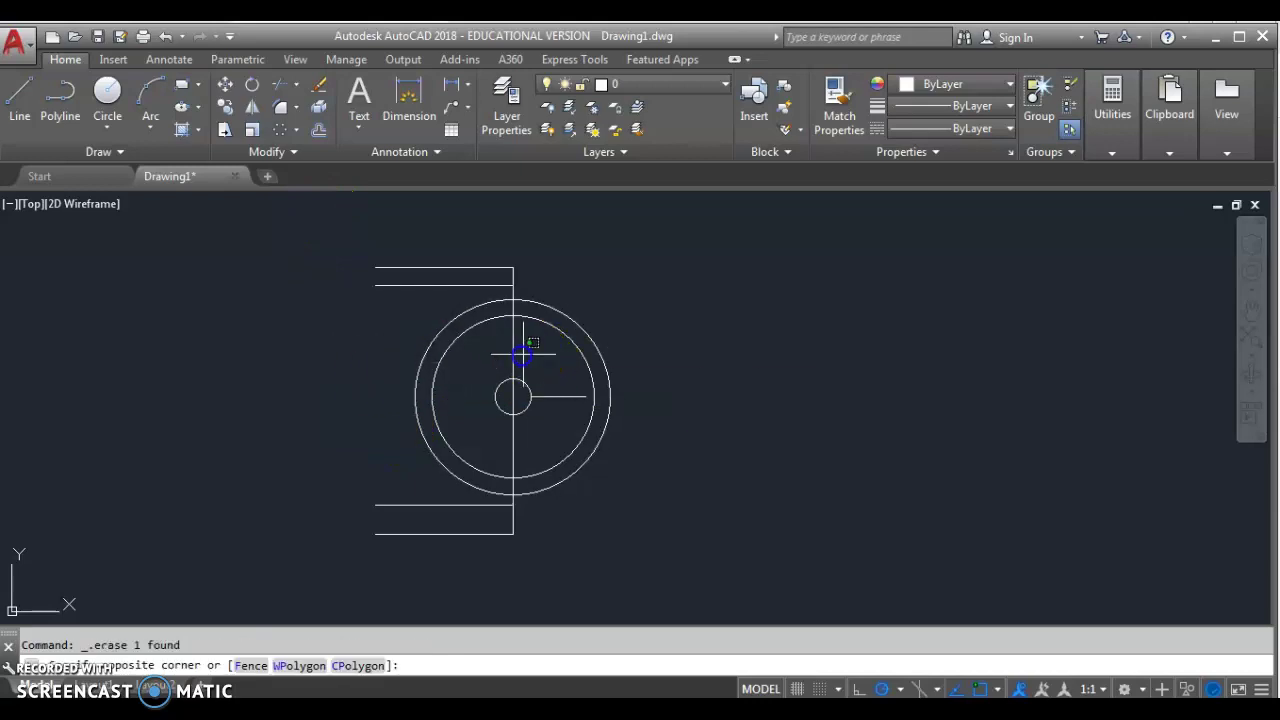
left_click(503, 348)
left_click(513, 532)
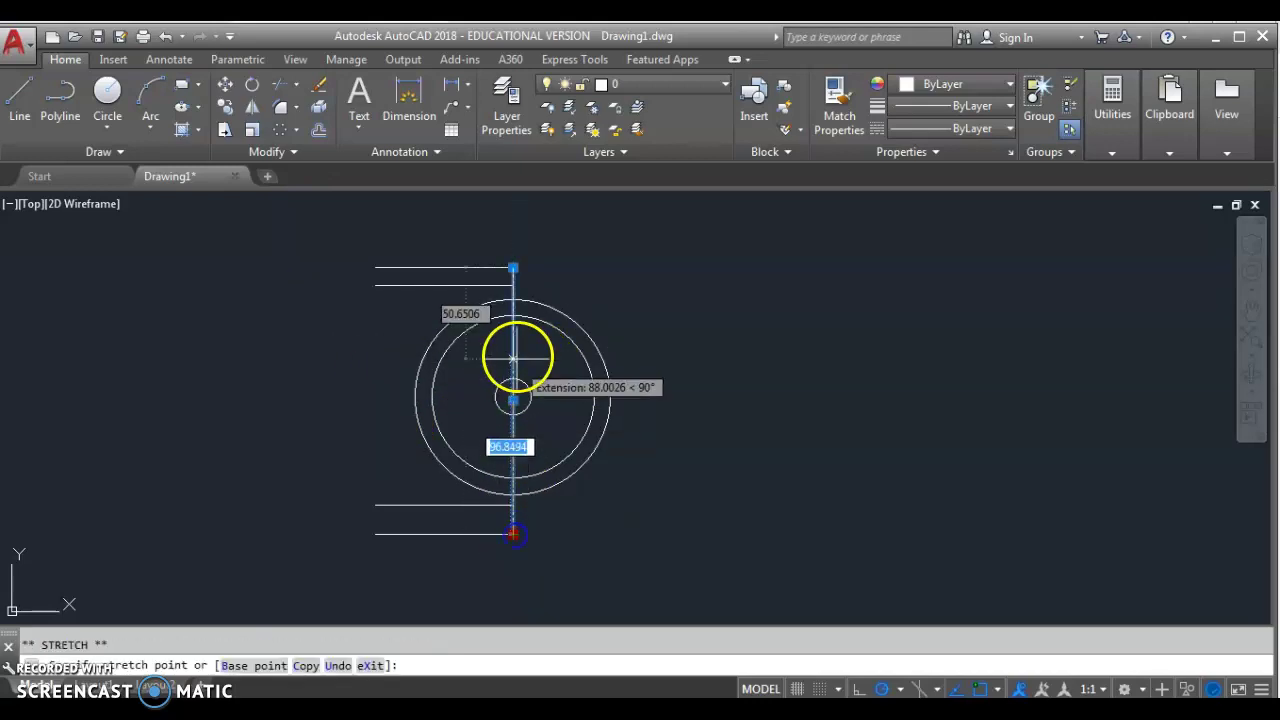
left_click(512, 291)
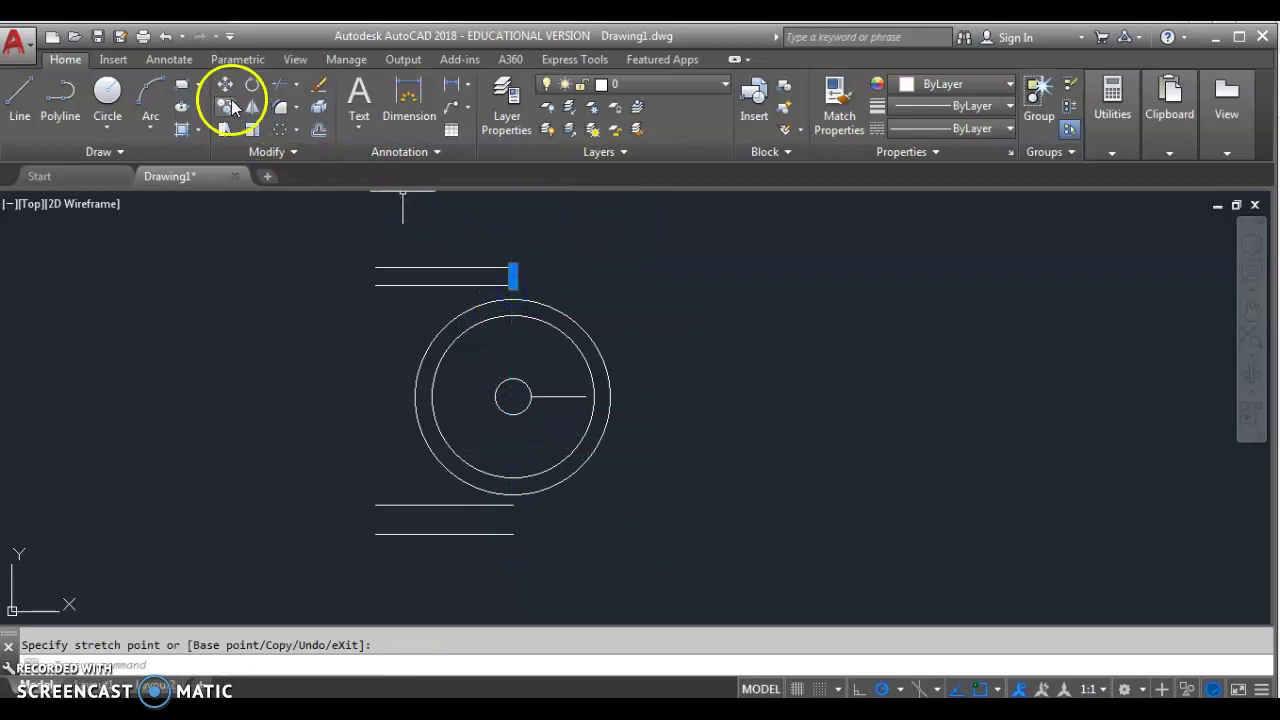
key("Escape")
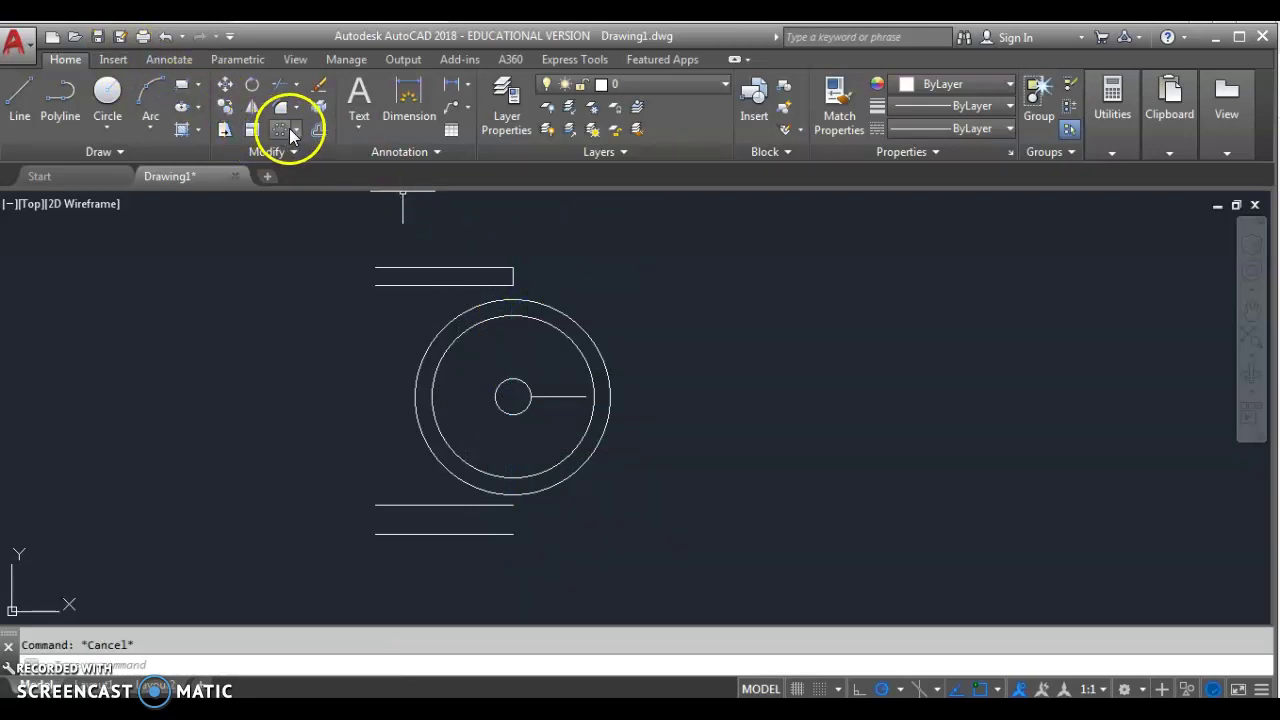
Polar-array the 30-unit spoke into 8 copies around the circles' centre
left_click(294, 131)
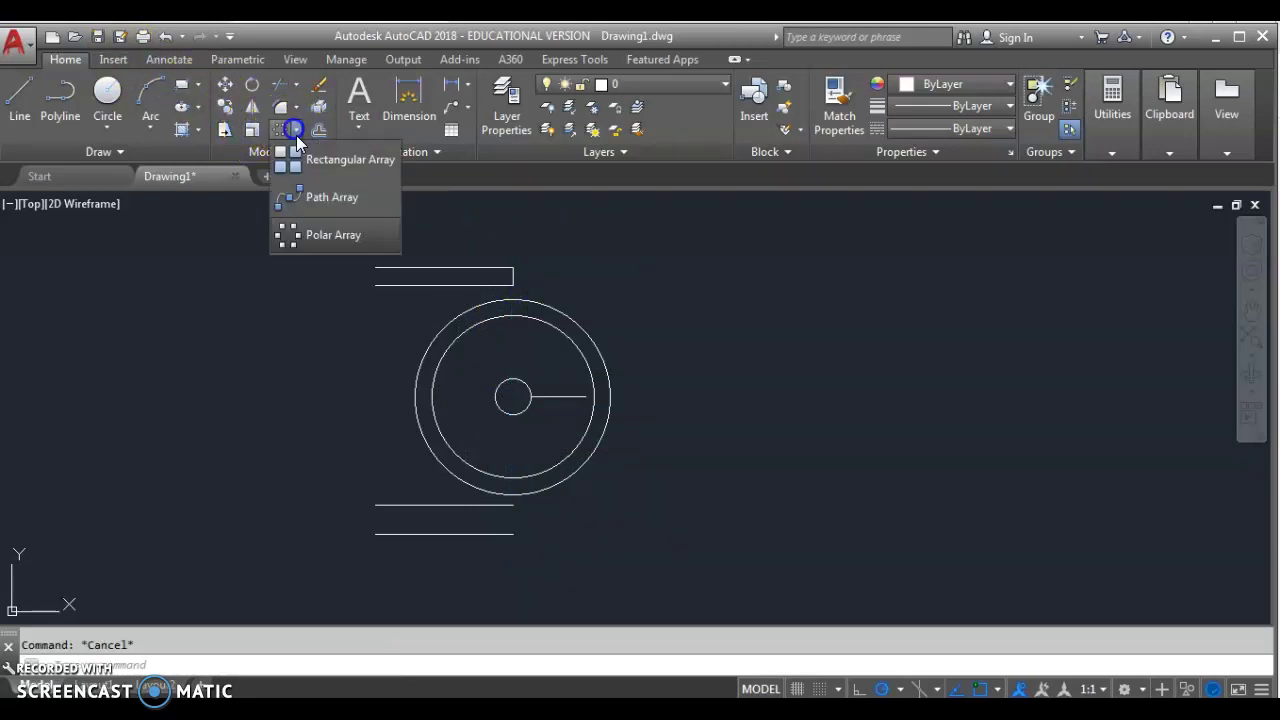
left_click(325, 238)
left_click(551, 393)
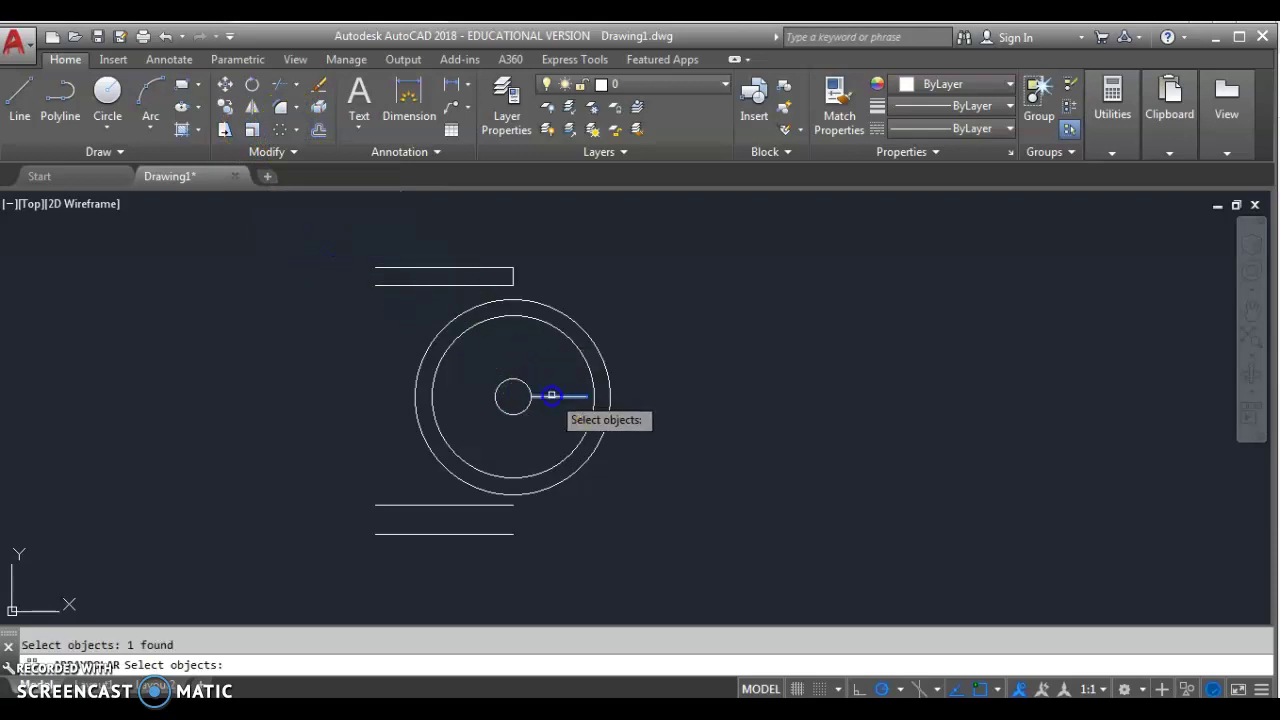
key("Return")
left_click(513, 397)
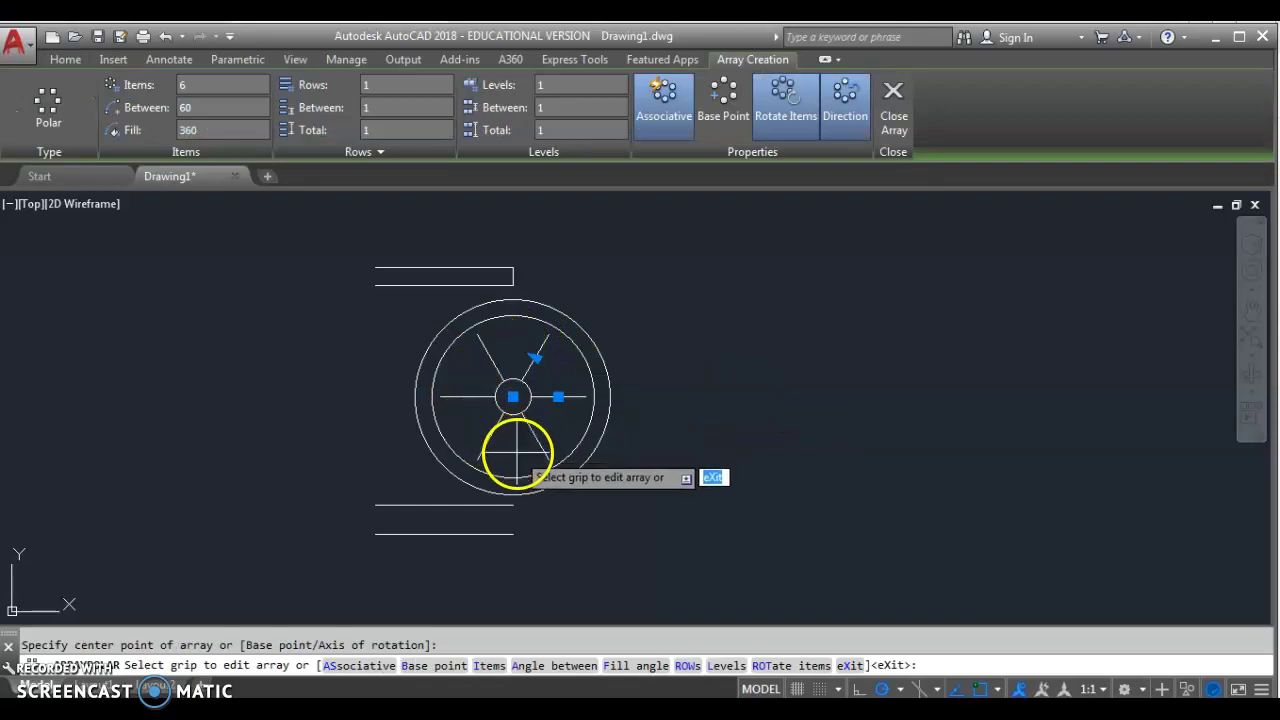
key("alt+Tab")
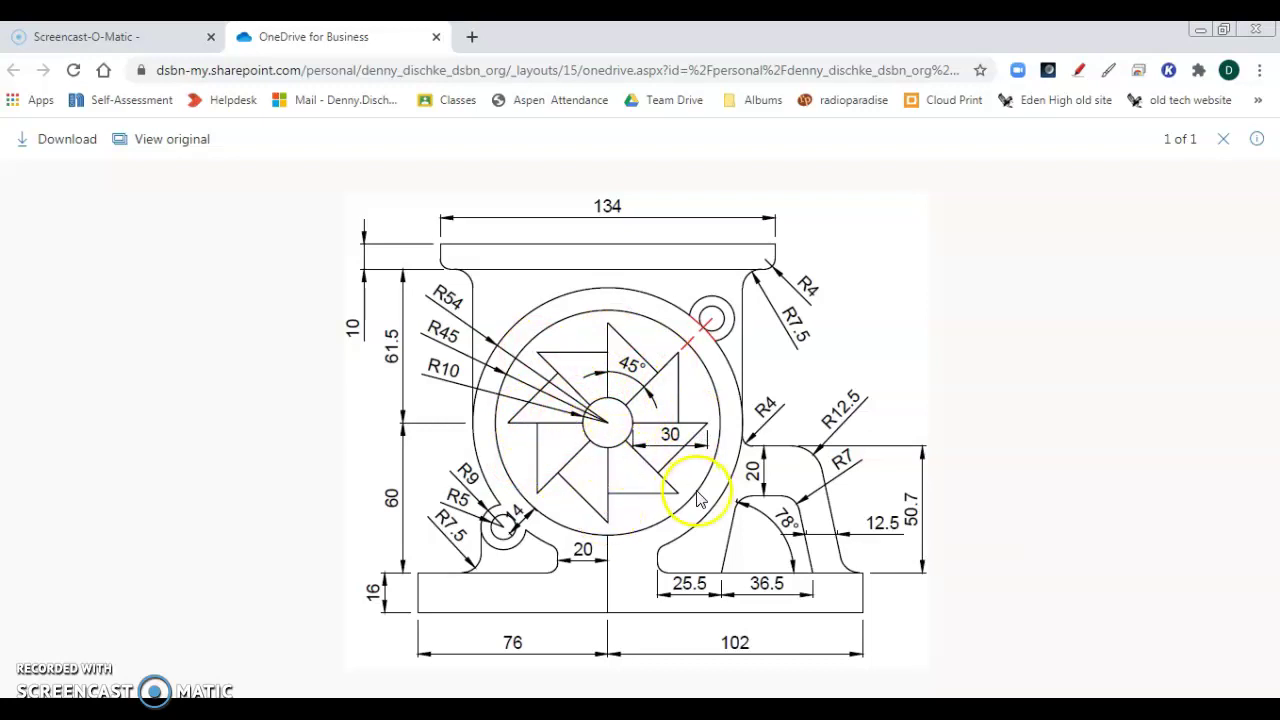
key("alt+Tab")
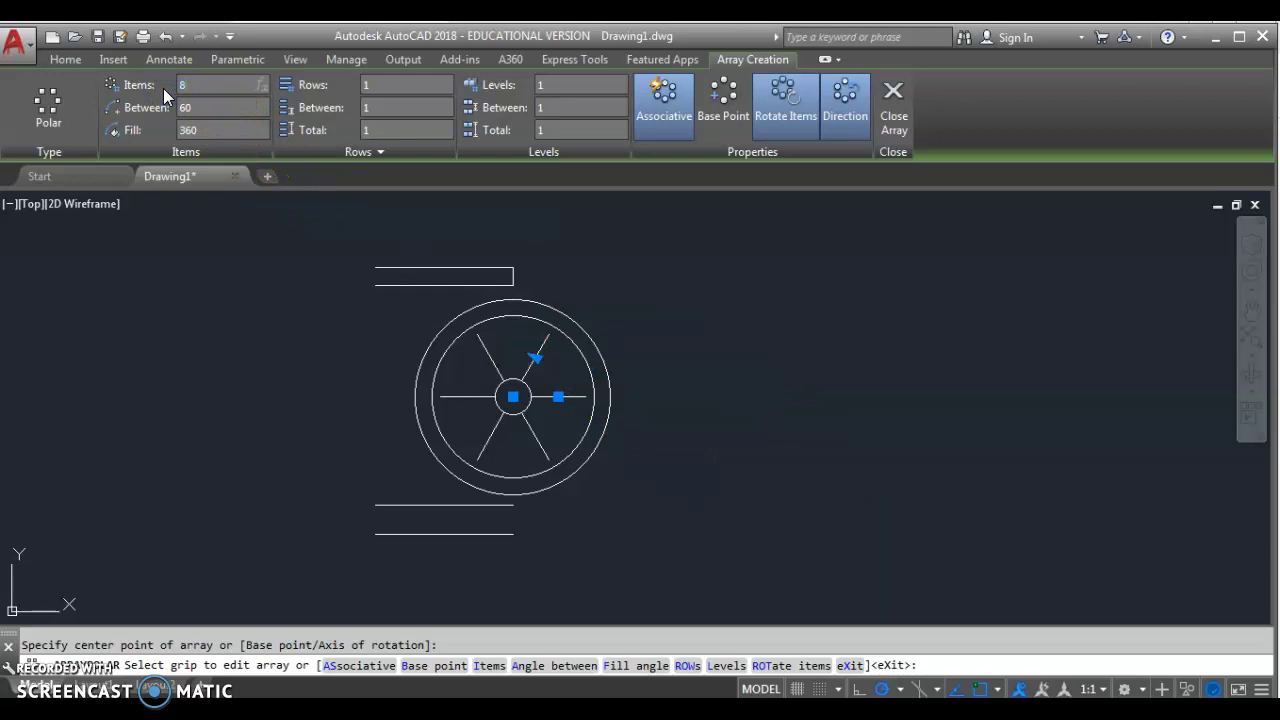
key("Return")
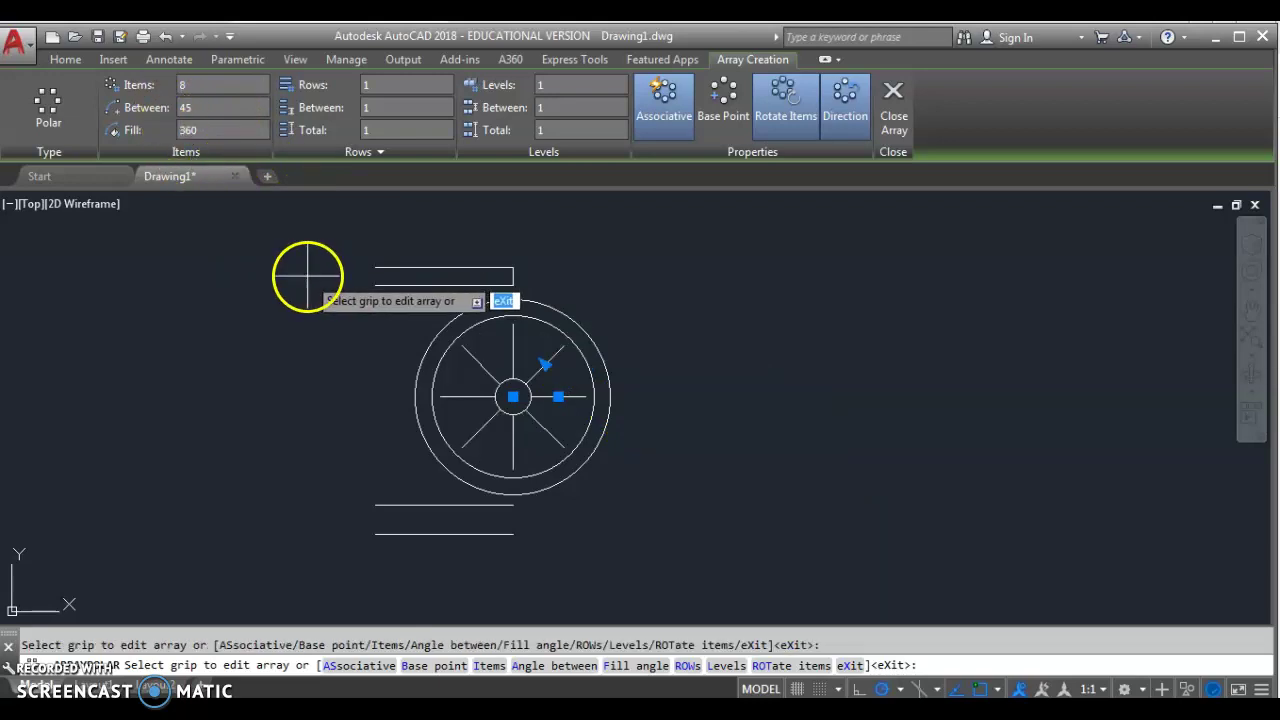
left_click(895, 108)
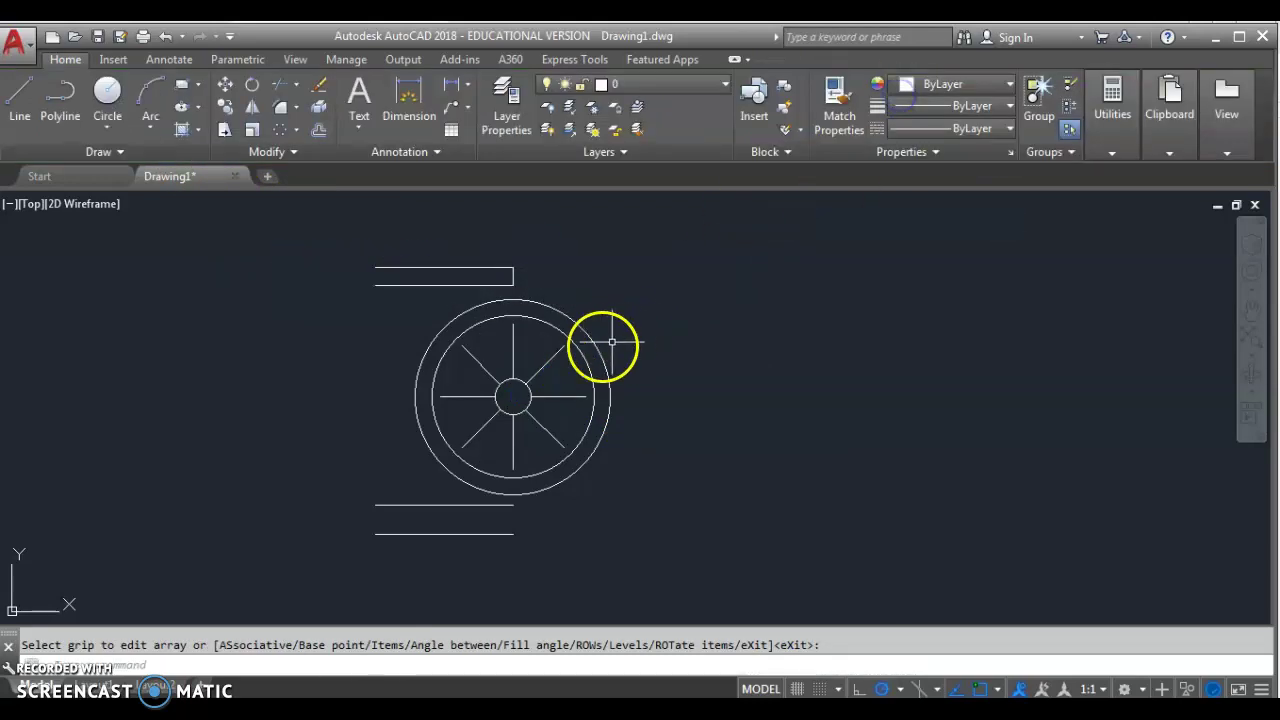
Draw a short vertical line up from the right spoke's outer end
left_click(22, 96)
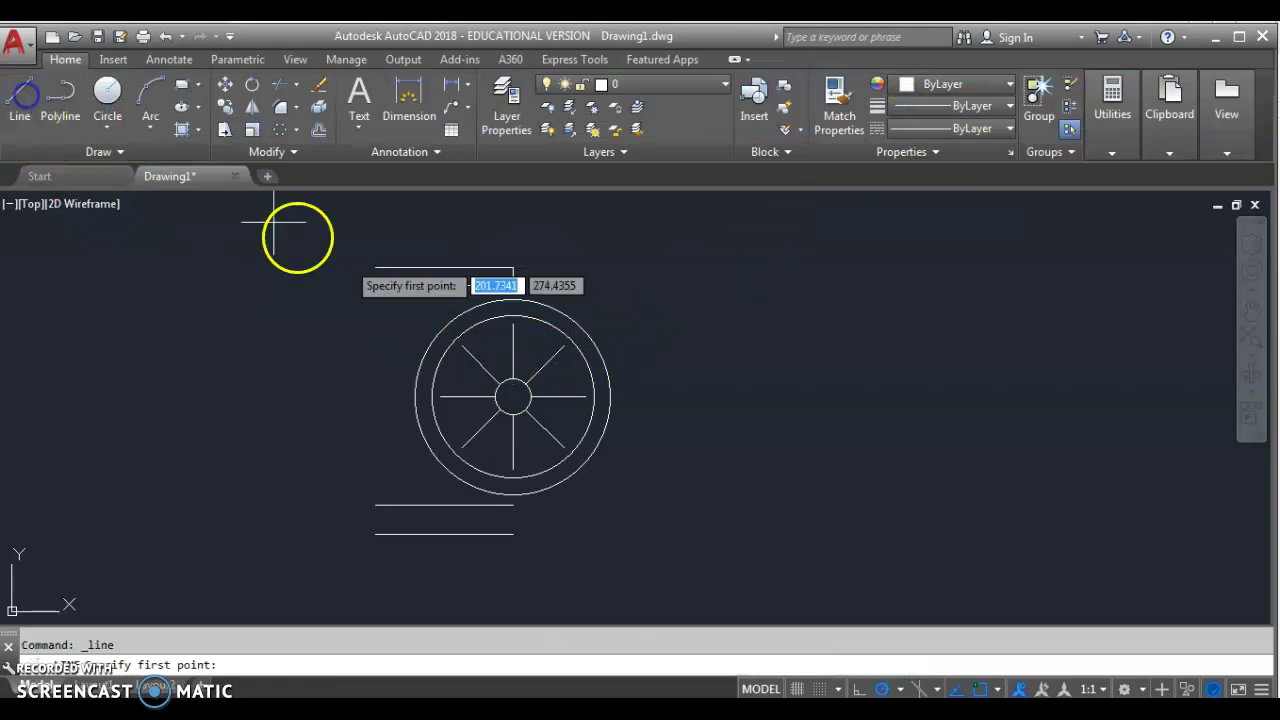
left_click(563, 348)
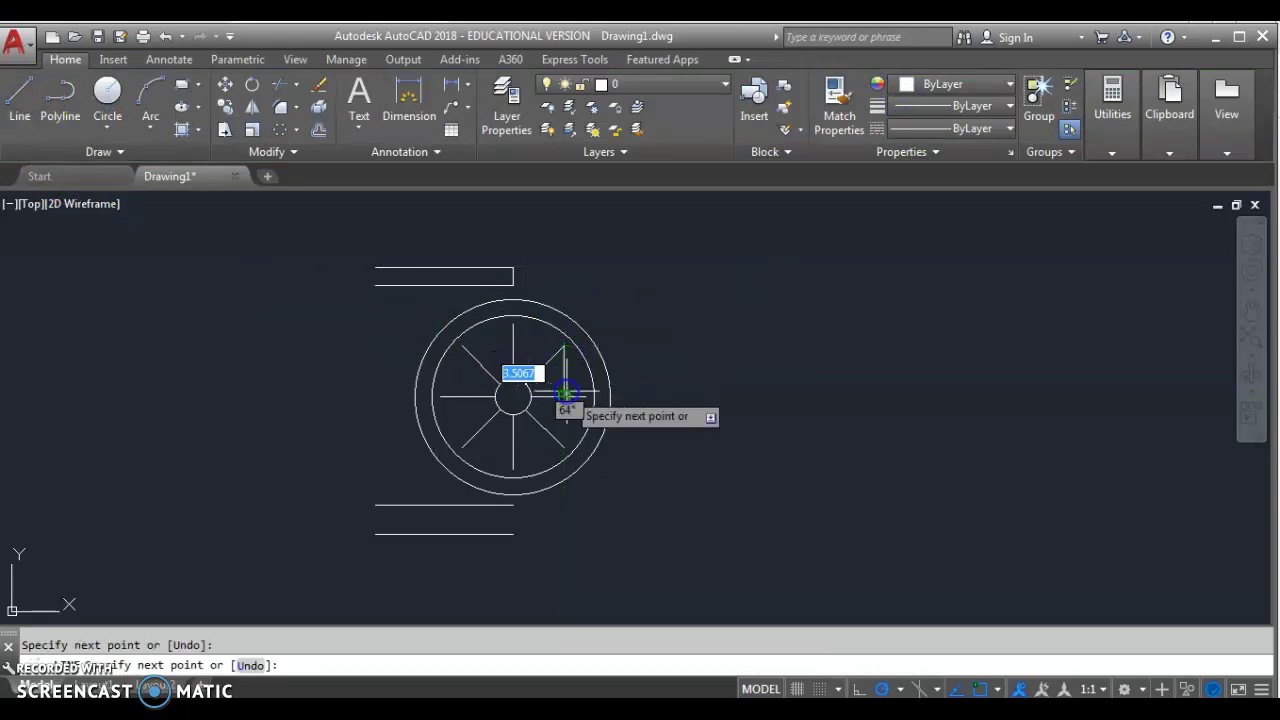
left_click(565, 398)
key("Escape")
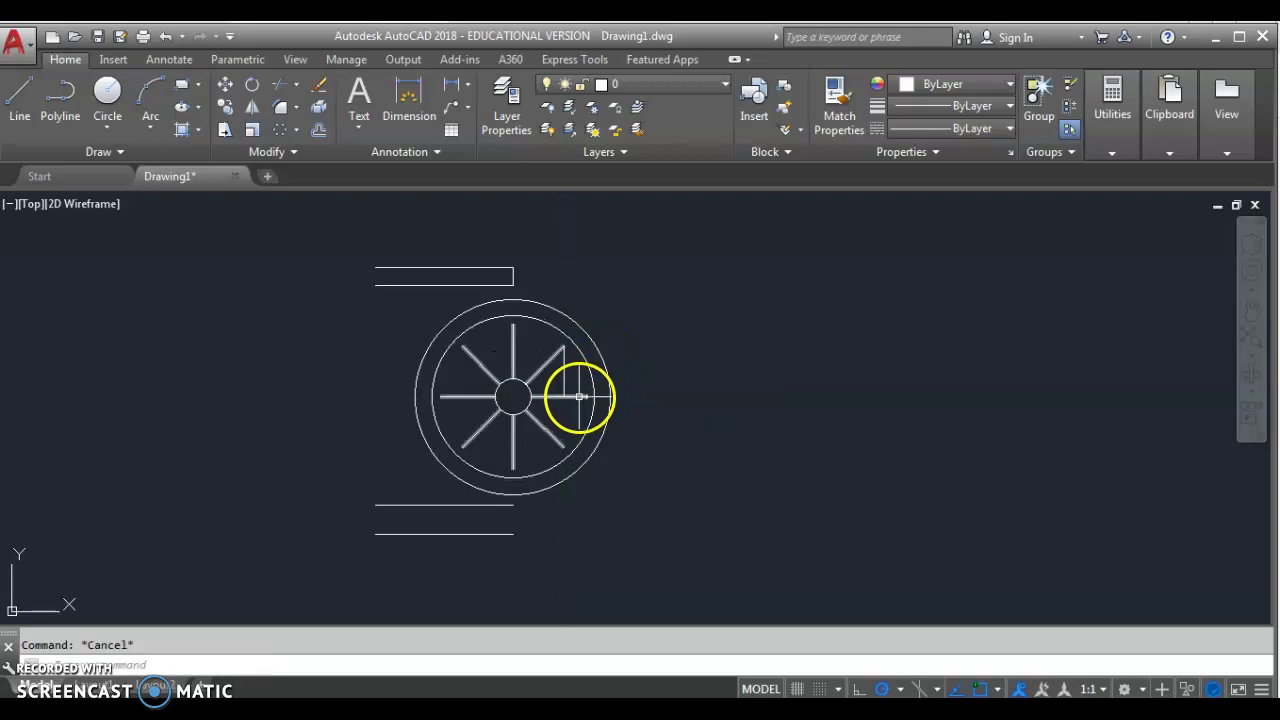
Edit the spoke array's source spoke and close the array editor
left_click(577, 396)
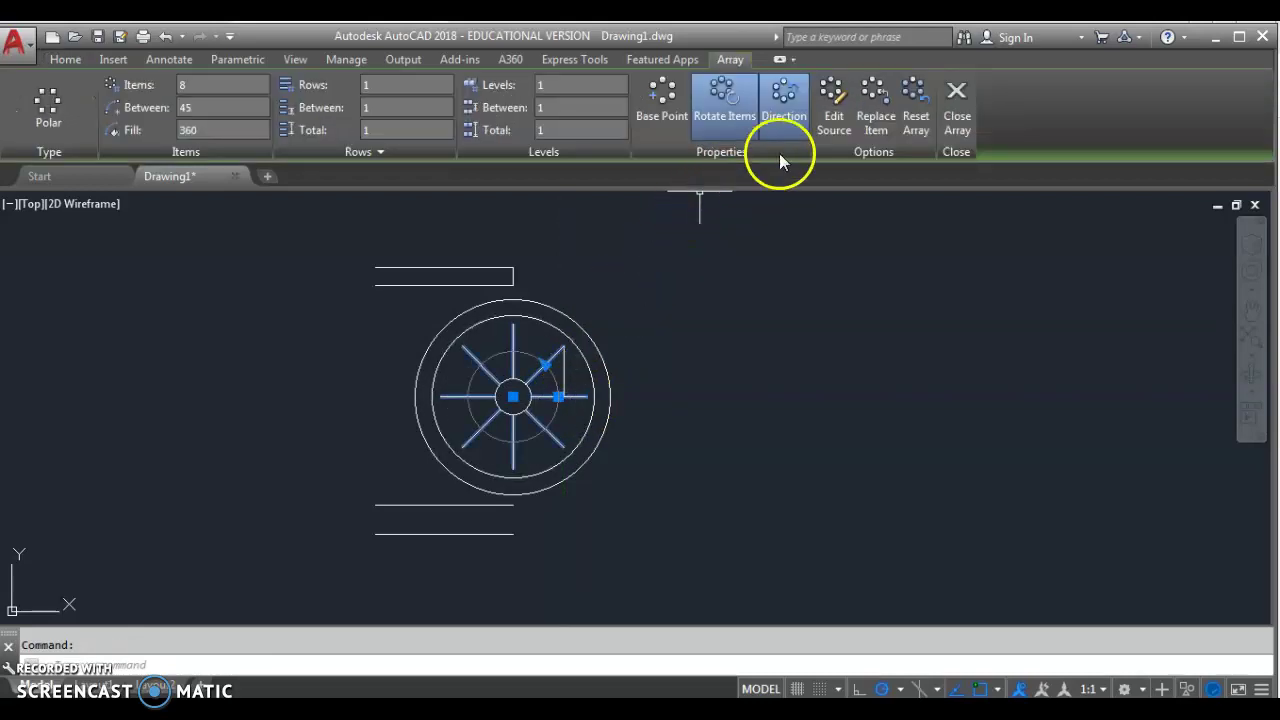
left_click(836, 125)
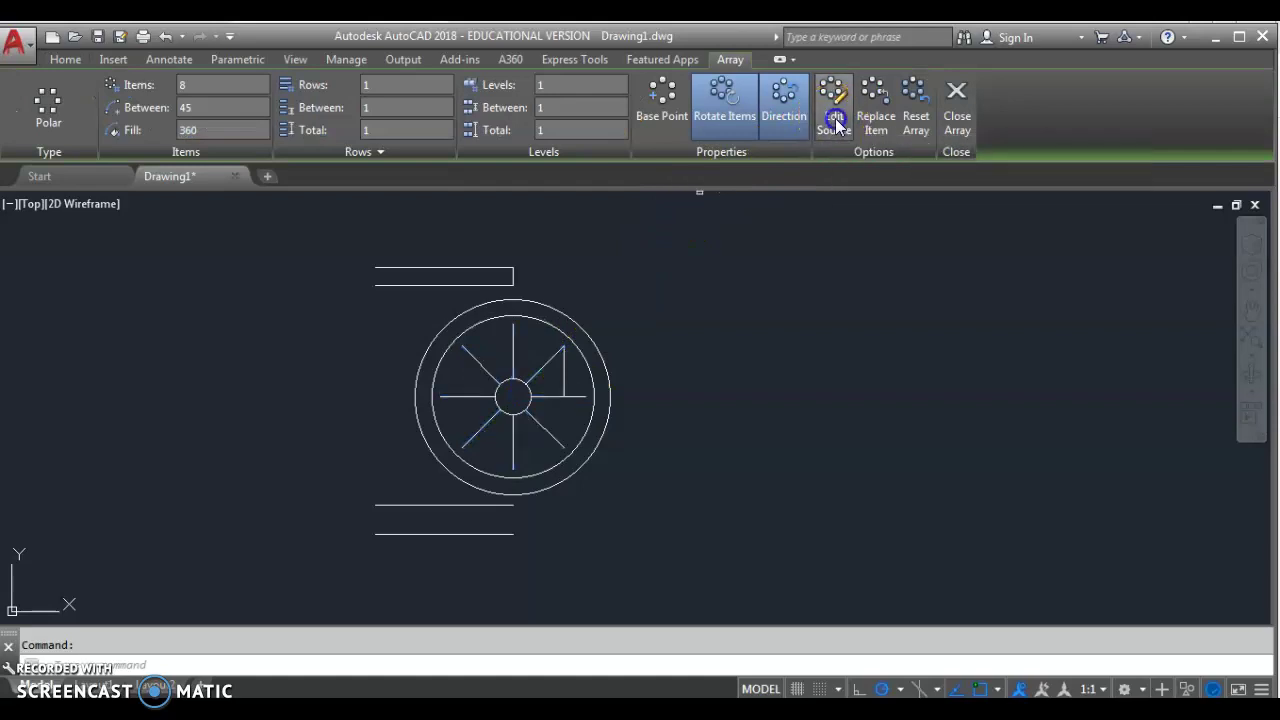
left_click(563, 390)
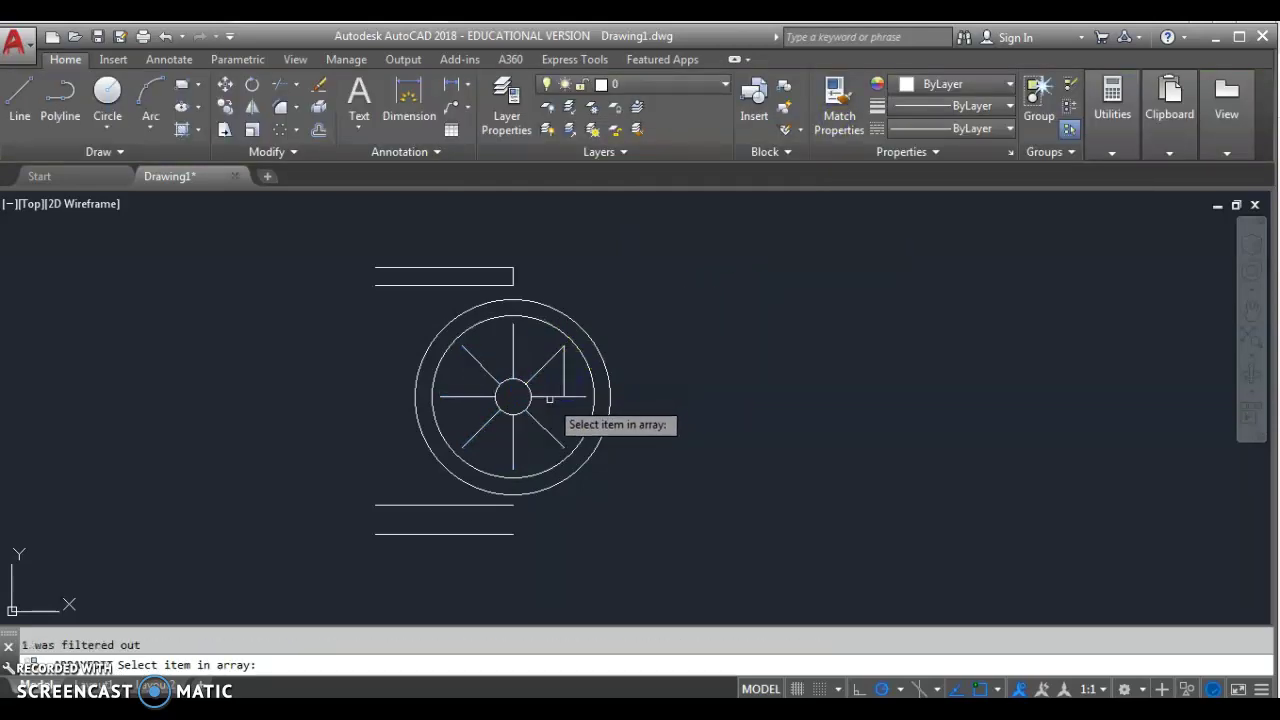
left_click(566, 390)
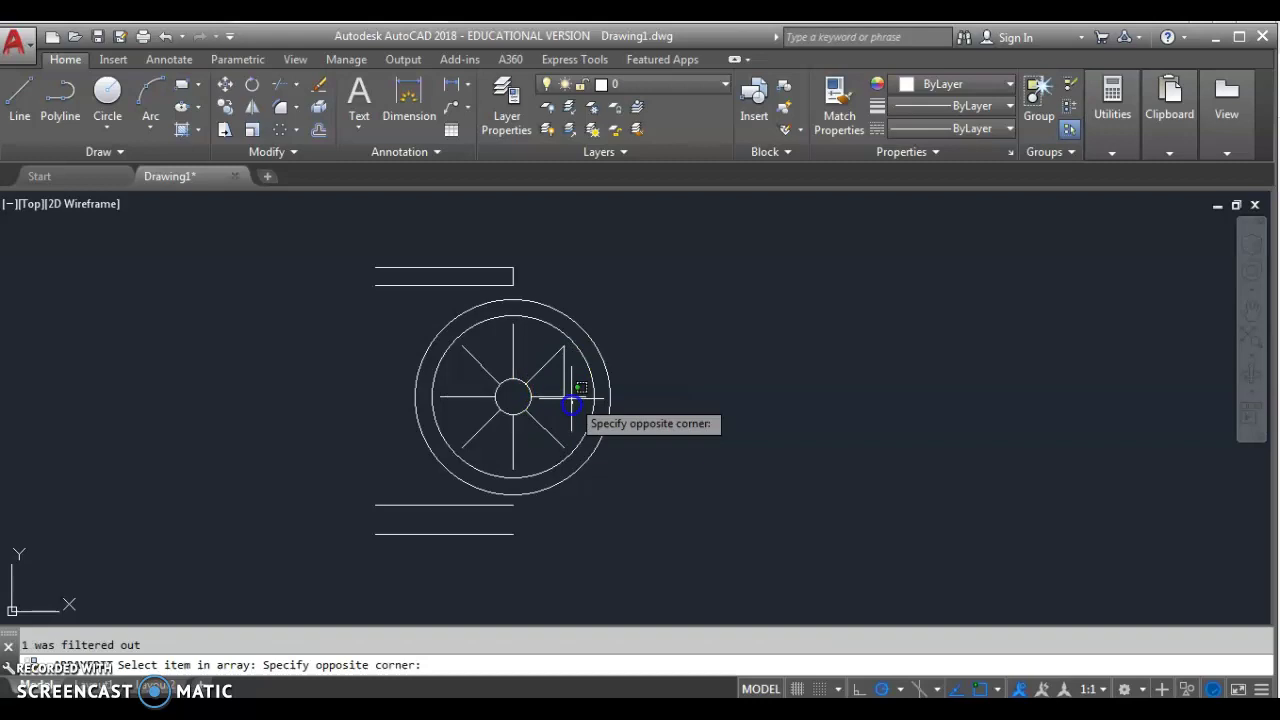
left_click(567, 391)
left_click(567, 391)
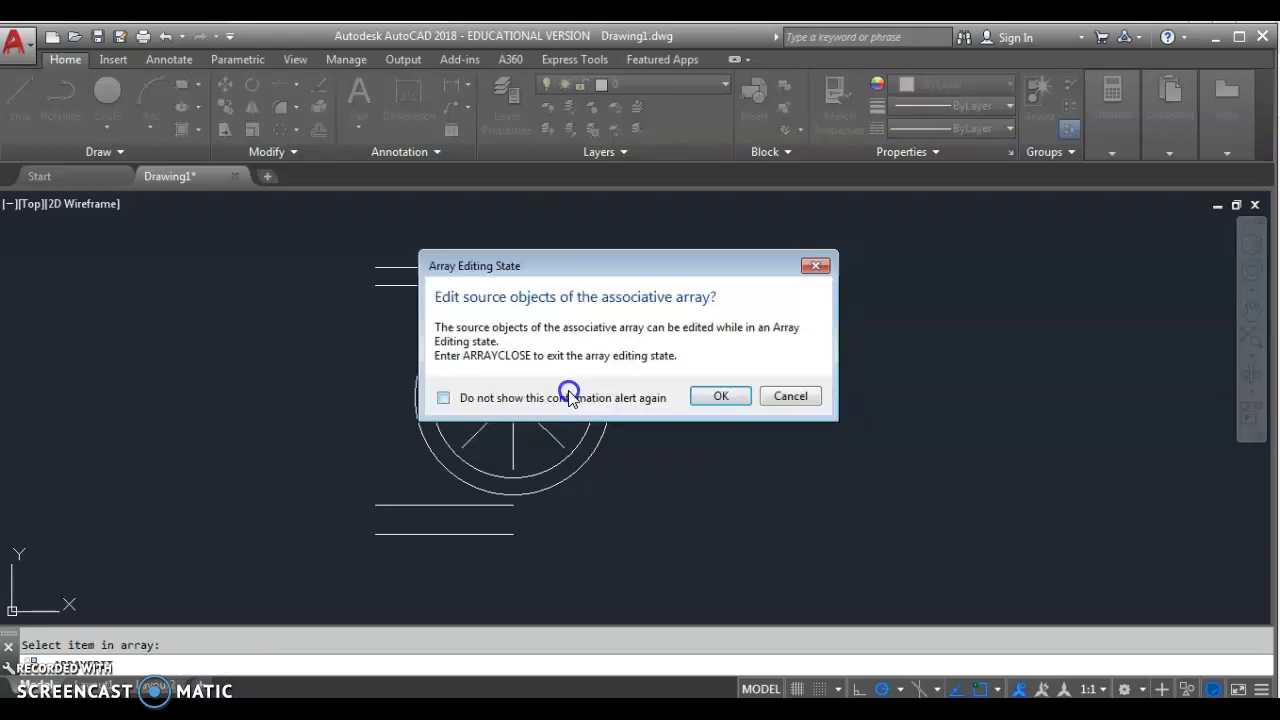
left_click(785, 392)
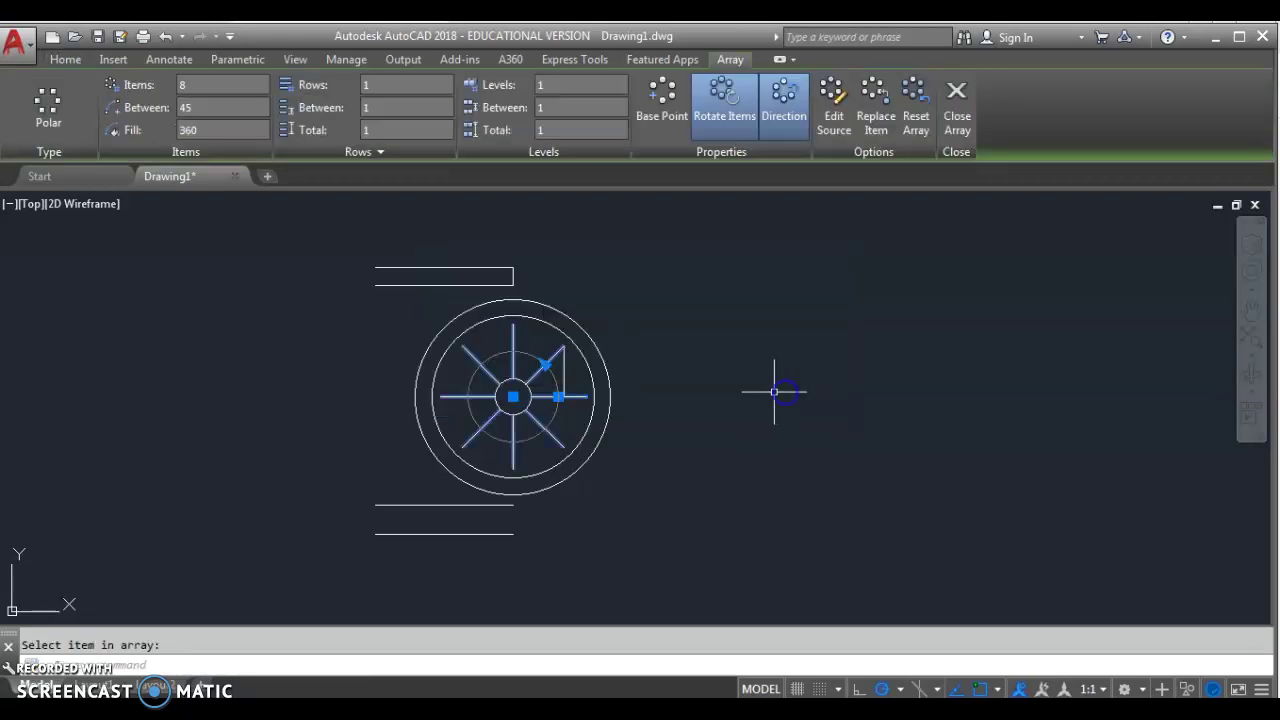
left_click(958, 124)
left_click(563, 371)
Polar-array the blade lines 8 times around the wheel centre, then view the reference
left_click(288, 127)
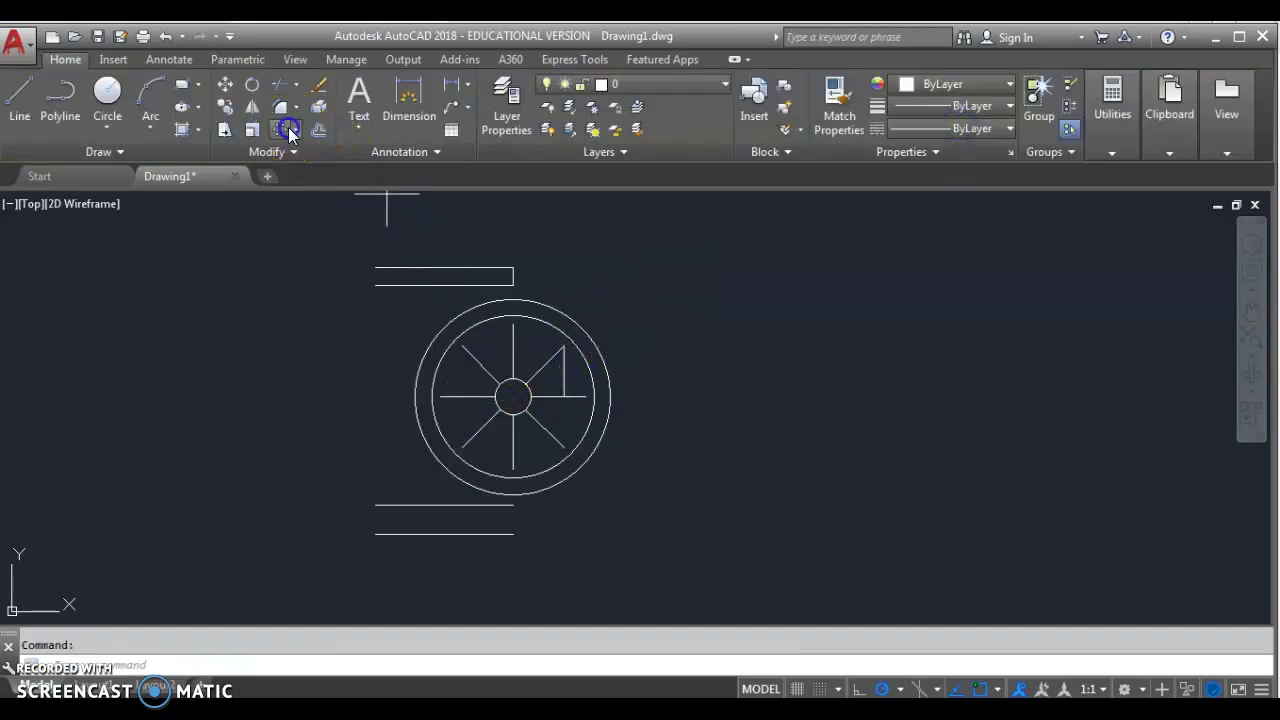
left_click(279, 131)
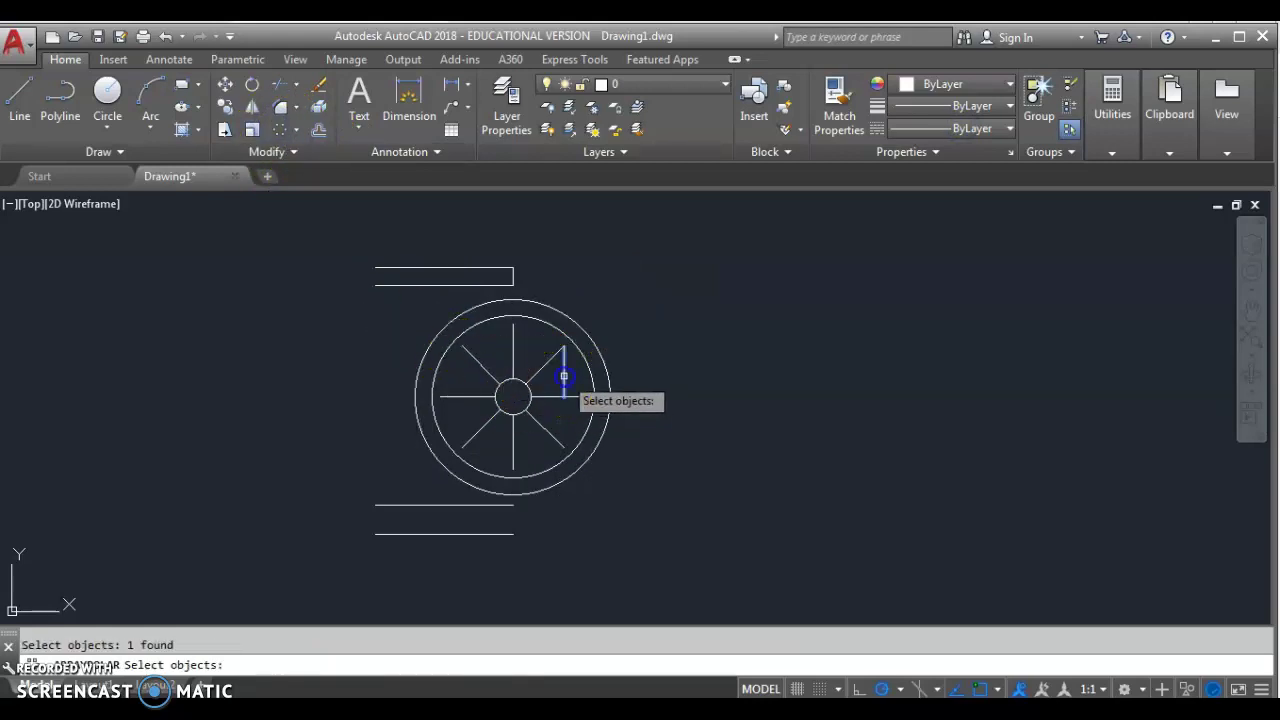
key("Return")
left_click(513, 397)
type("8")
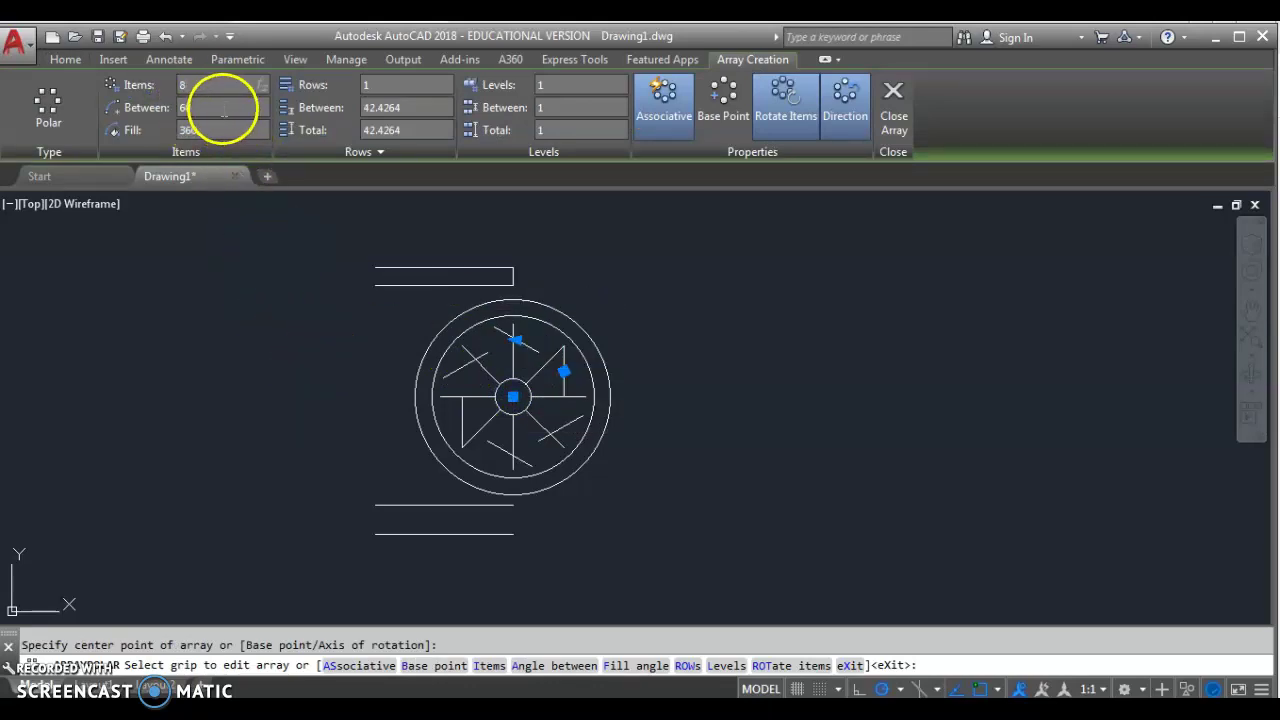
left_click(904, 114)
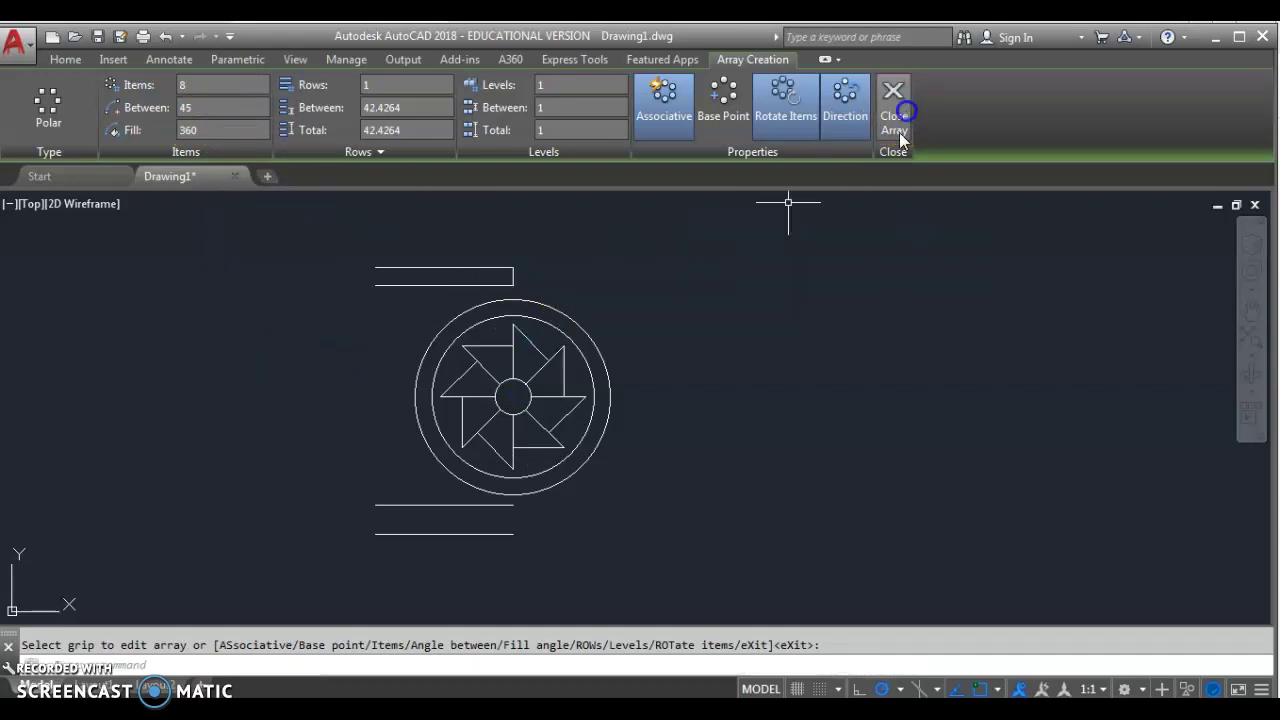
key("Escape")
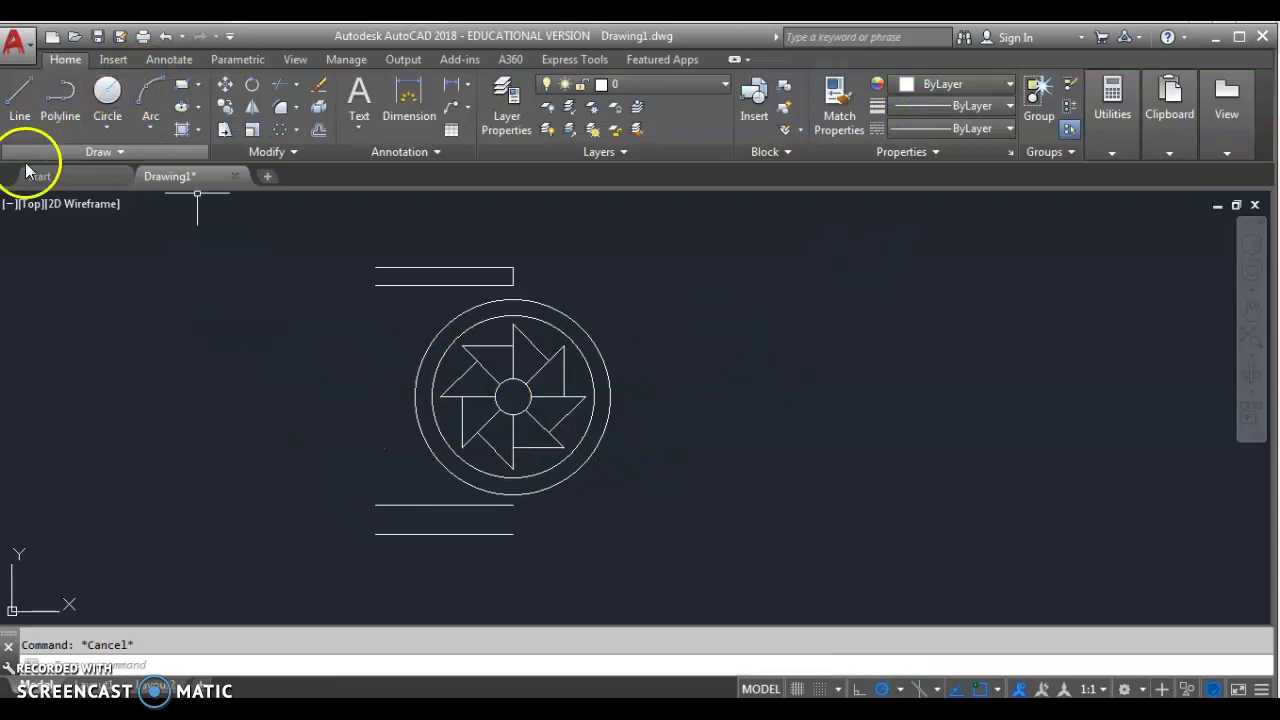
key("alt+Tab")
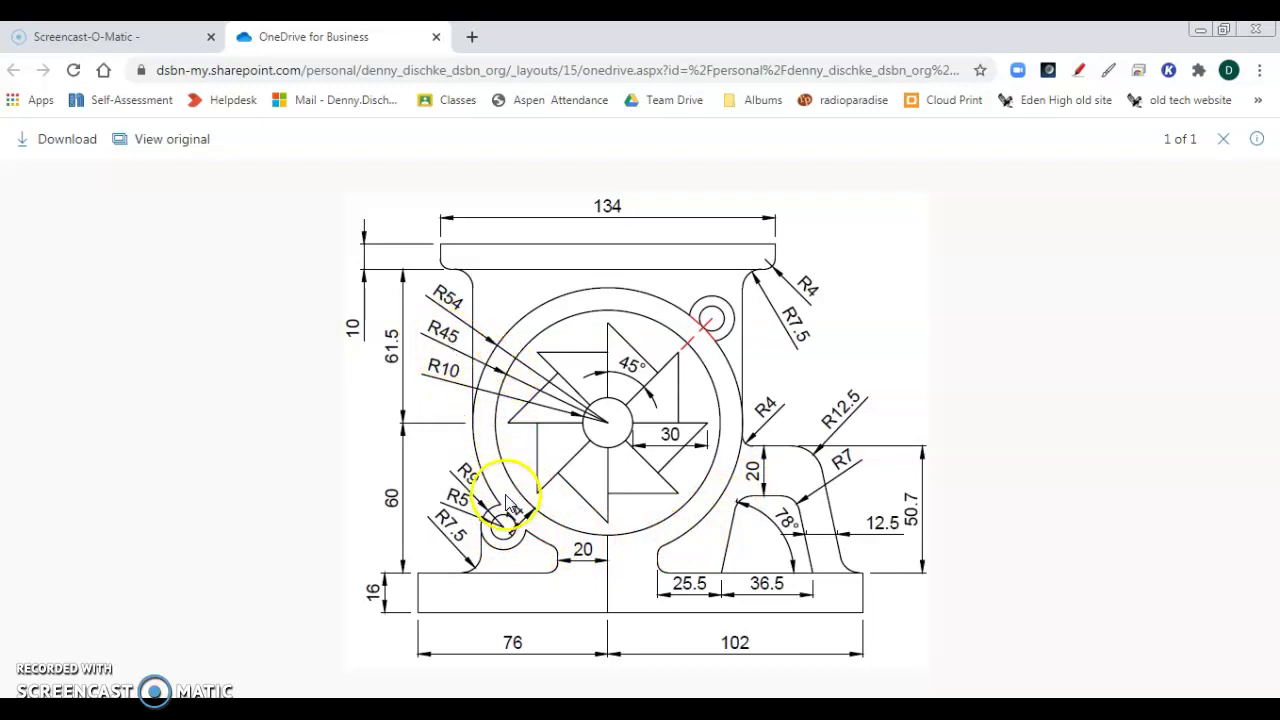
Offset the wheel's outer circle 14 units outward as a construction circle
key("alt+Tab")
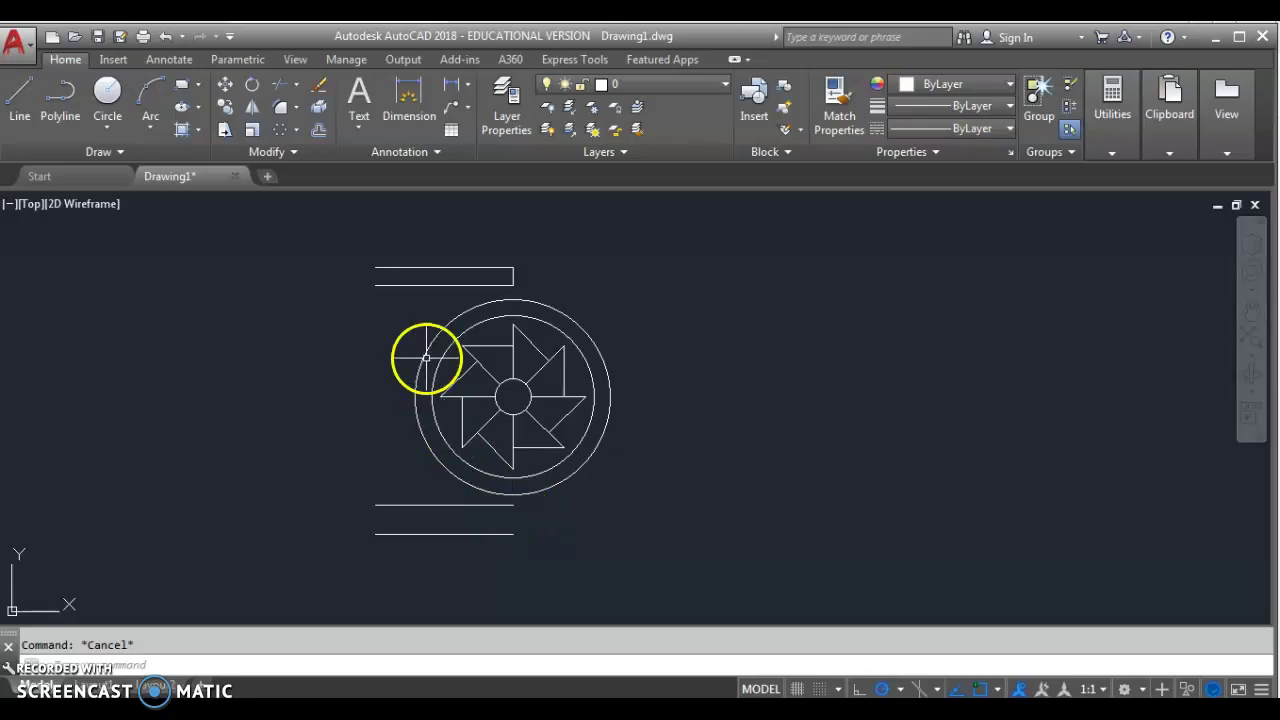
left_click(328, 131)
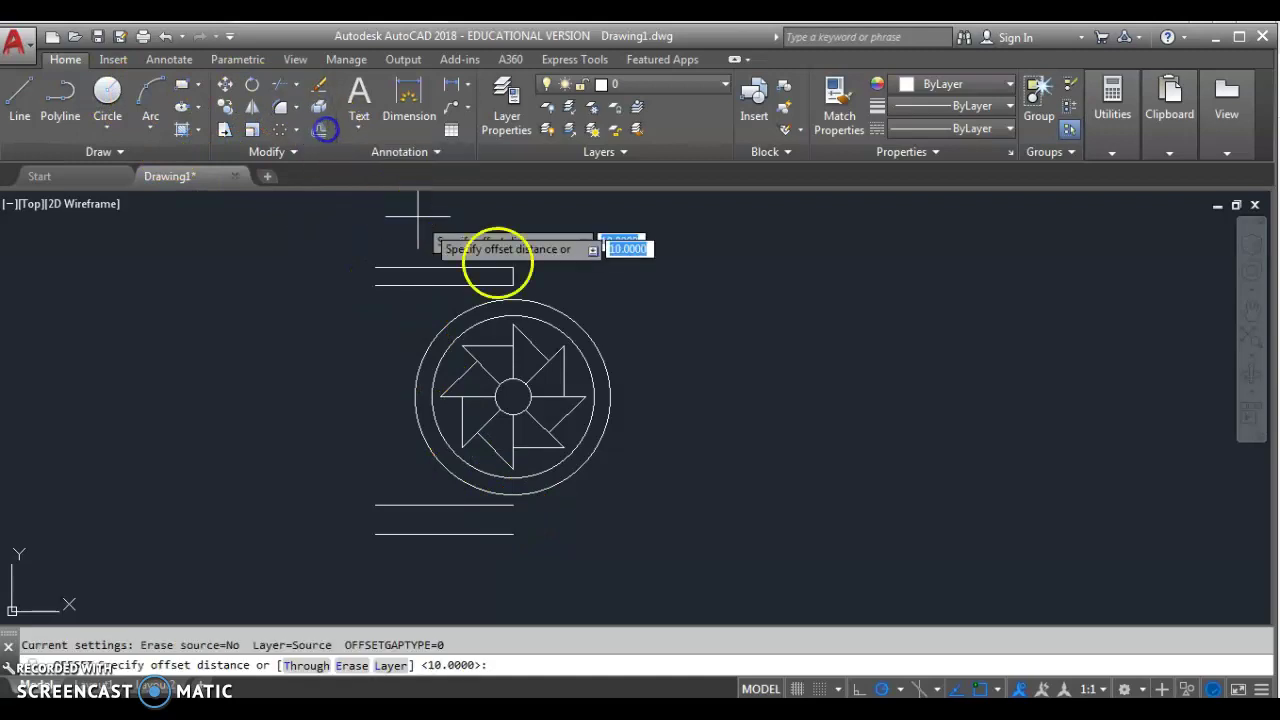
type("14")
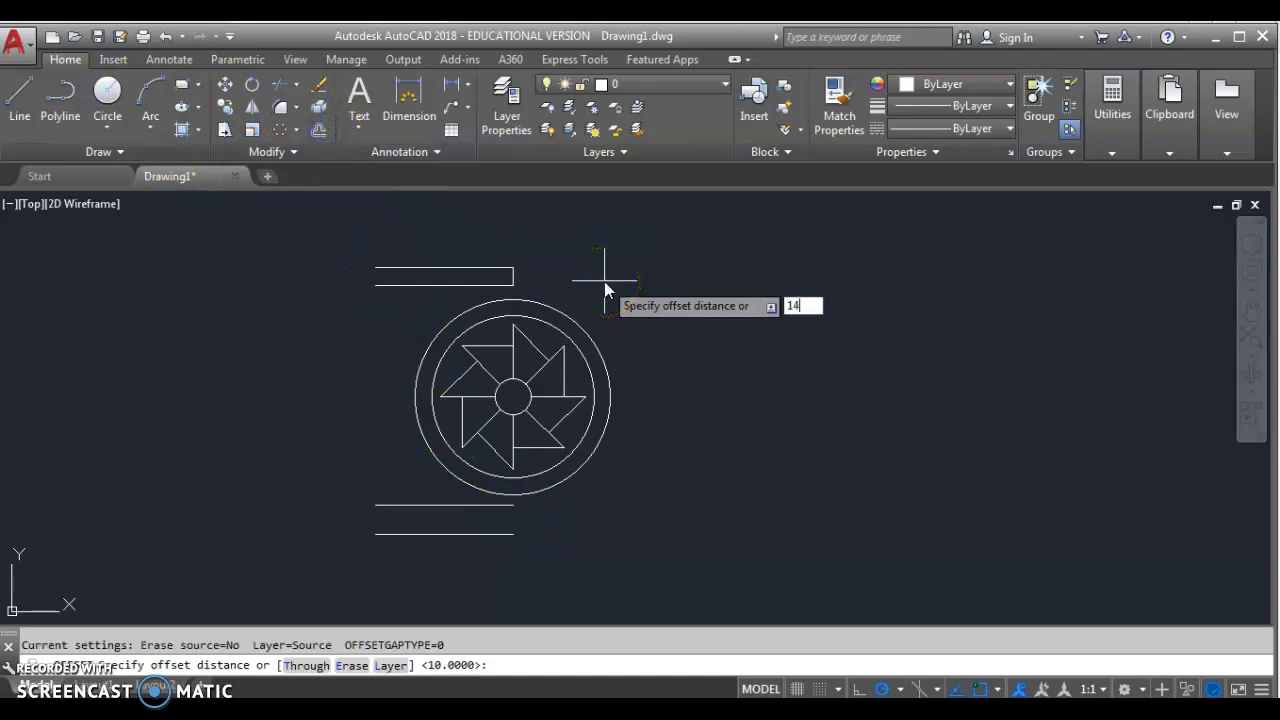
key("Return")
left_click(535, 474)
left_click(583, 498)
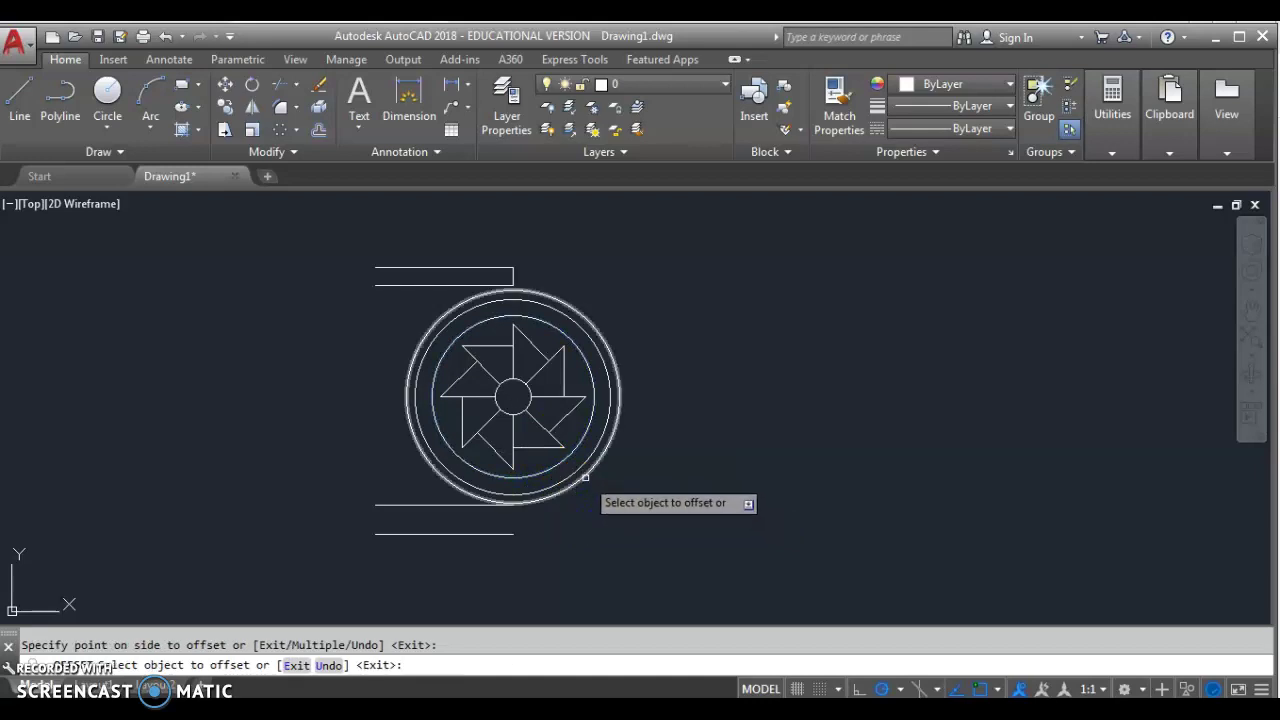
key("Escape")
left_click(585, 478)
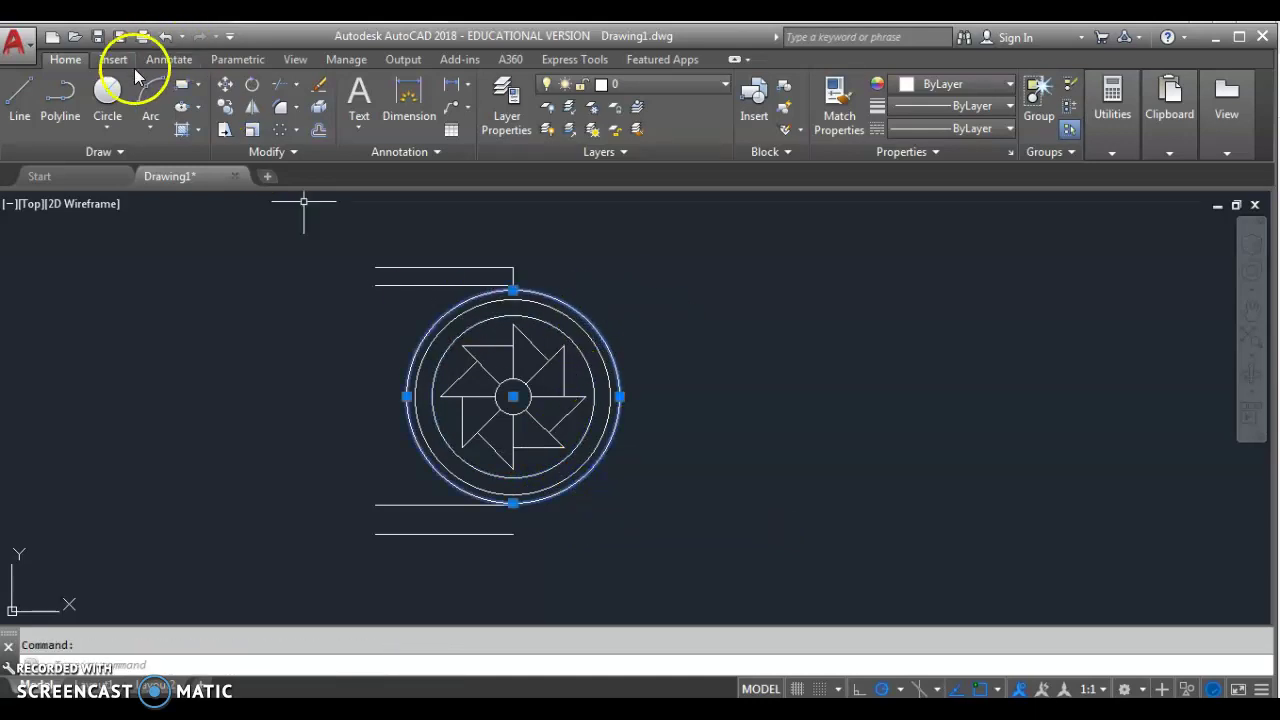
left_click(21, 96)
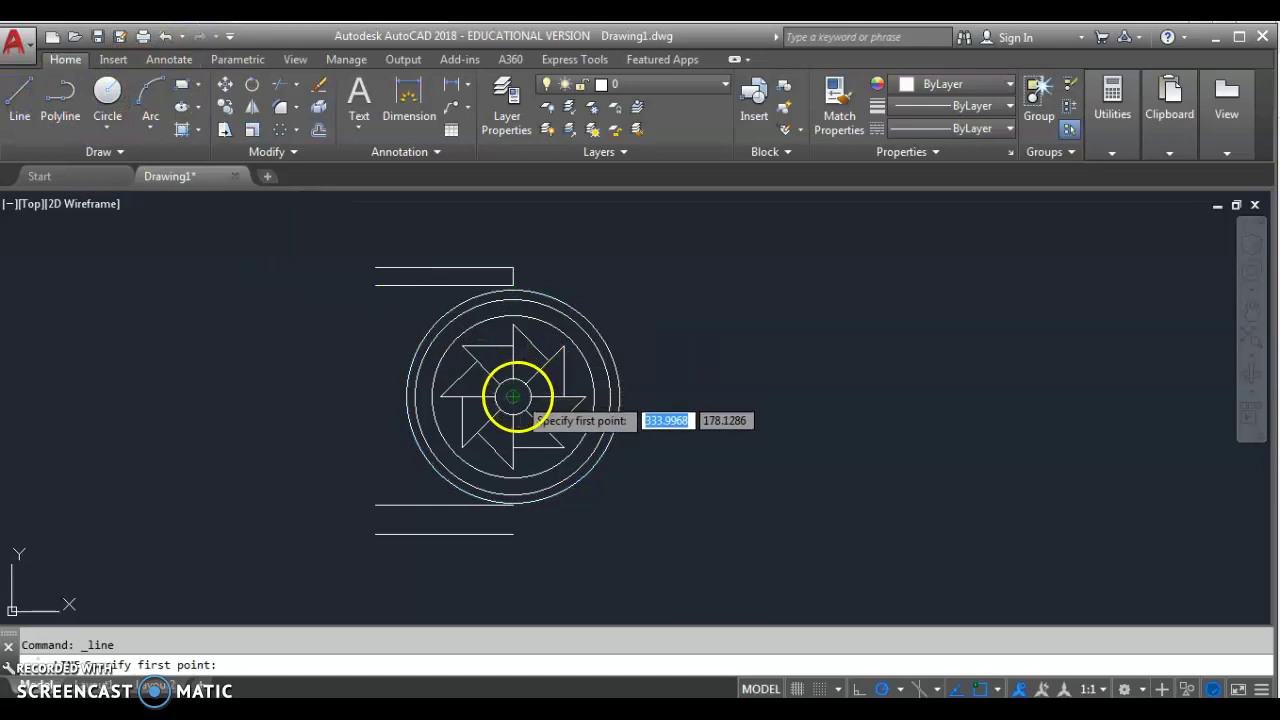
Draw a 45° line from the centre to the construction circle and a radius-5 circle at its end
left_click(512, 396)
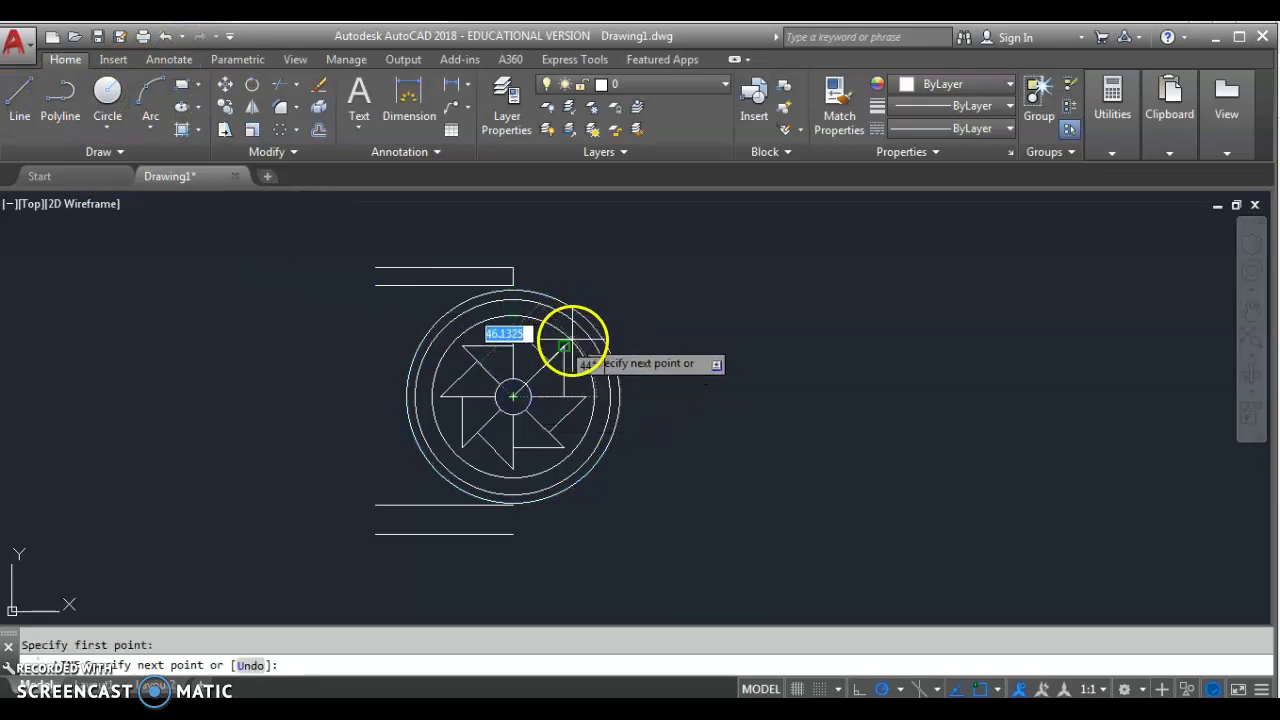
scroll(572, 336, "up", 5)
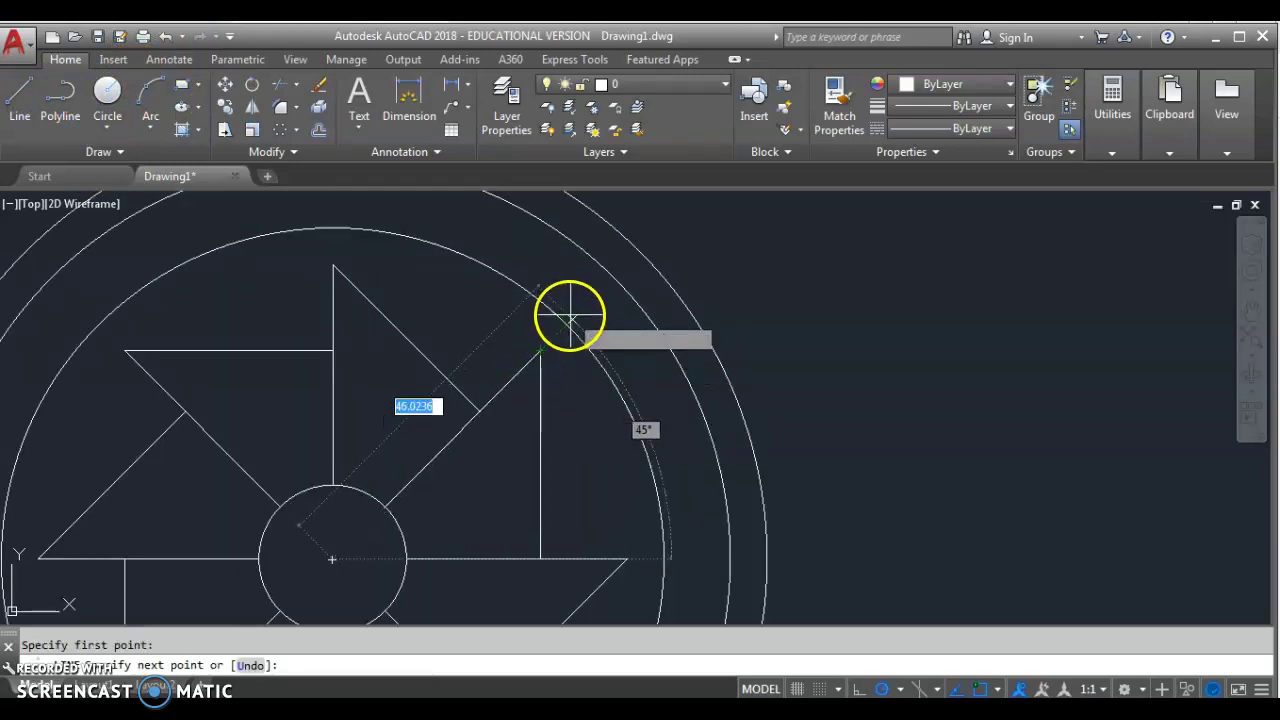
left_click(641, 256)
key("Escape")
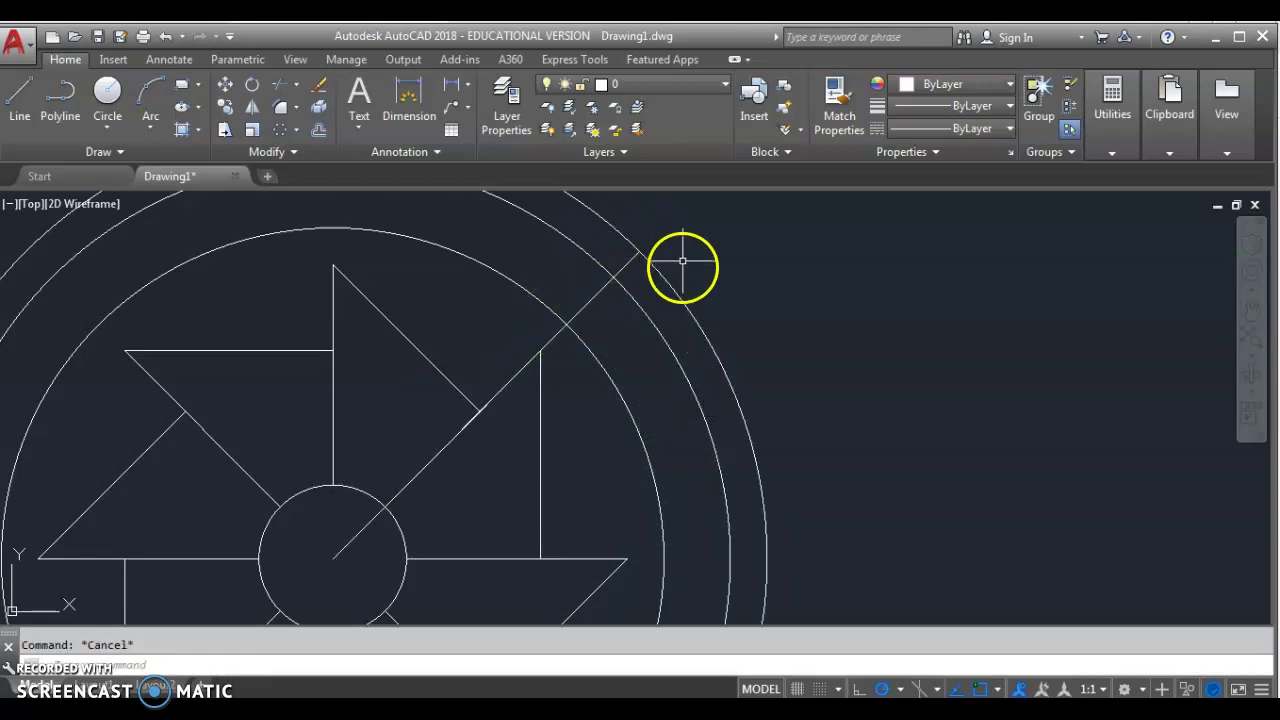
left_click(108, 90)
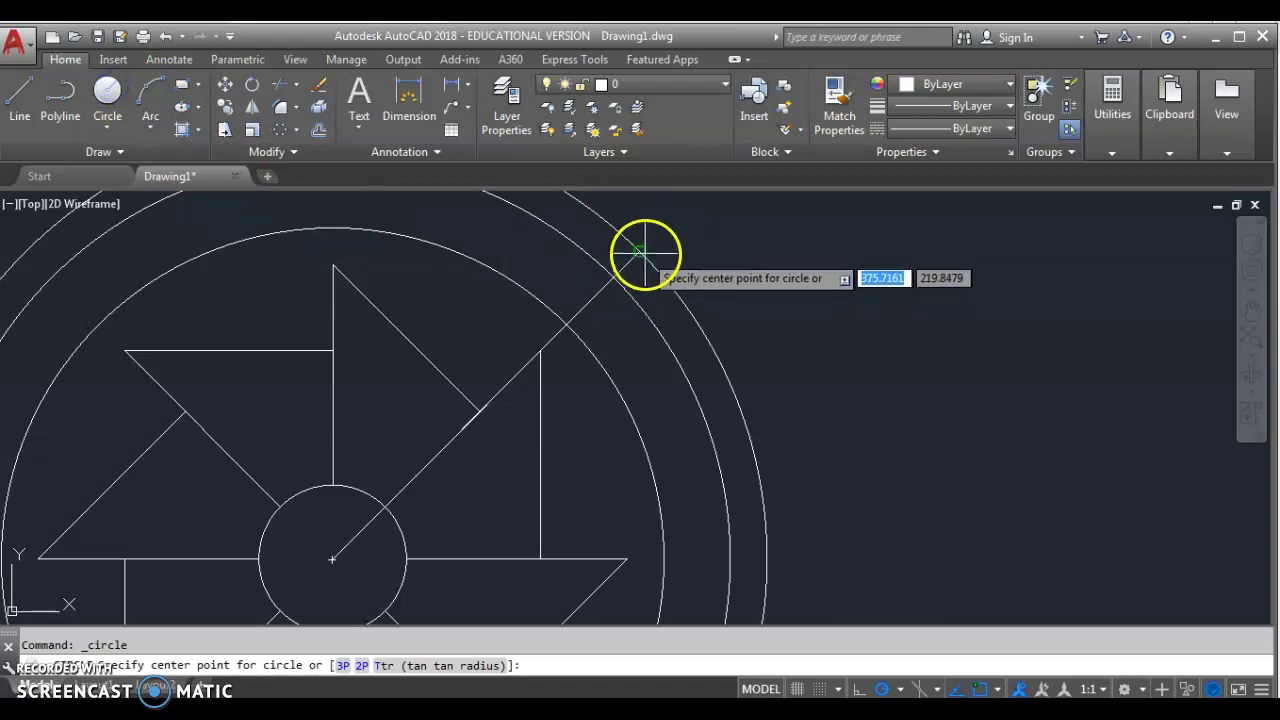
left_click(638, 255)
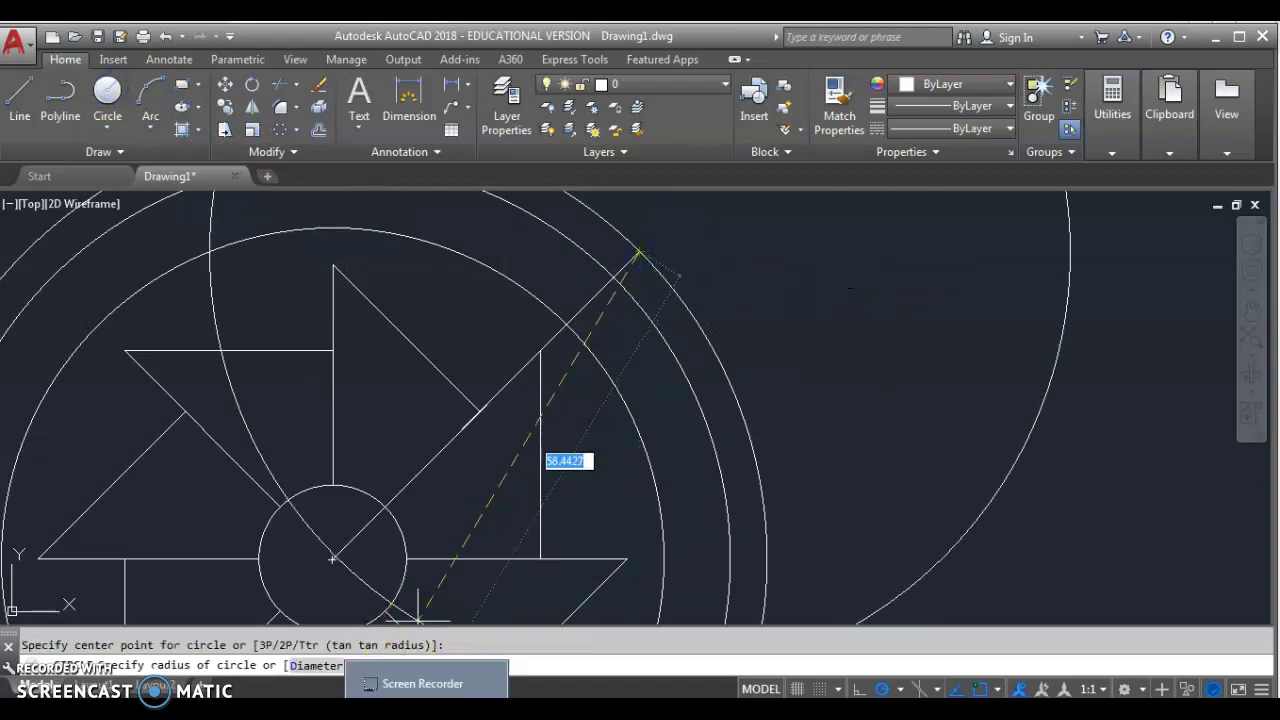
left_click(430, 690)
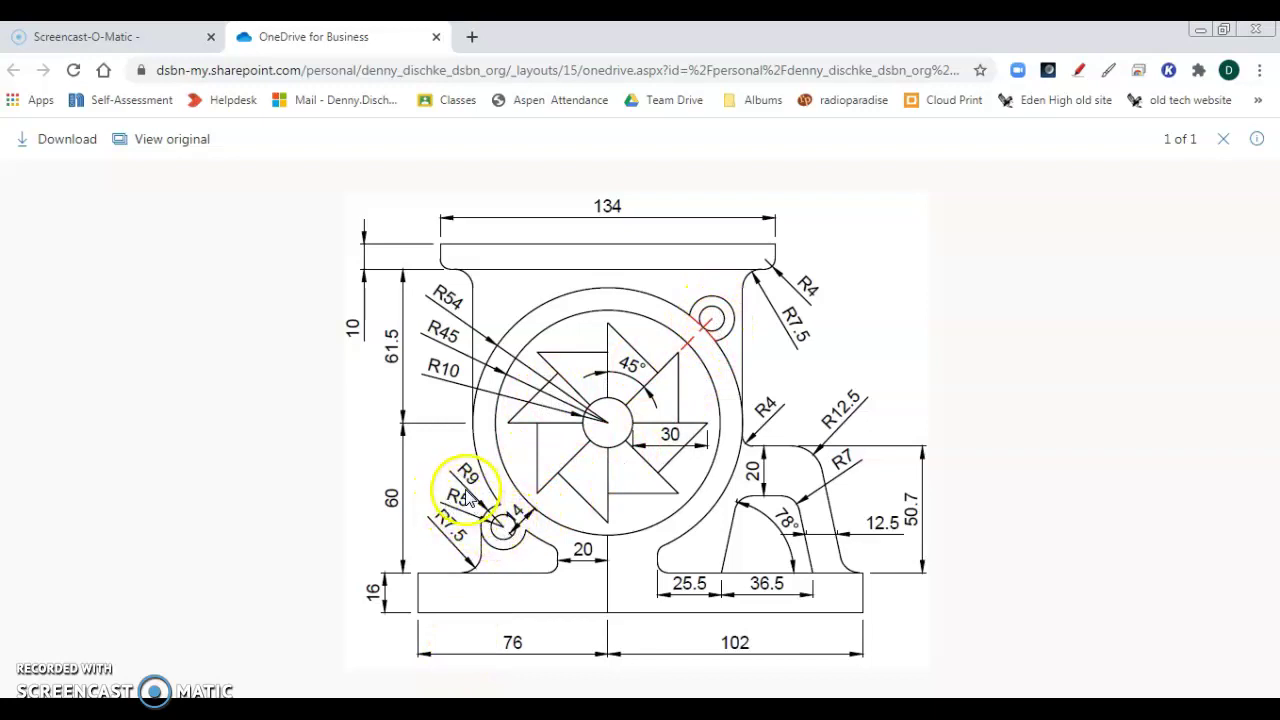
key("alt+Tab")
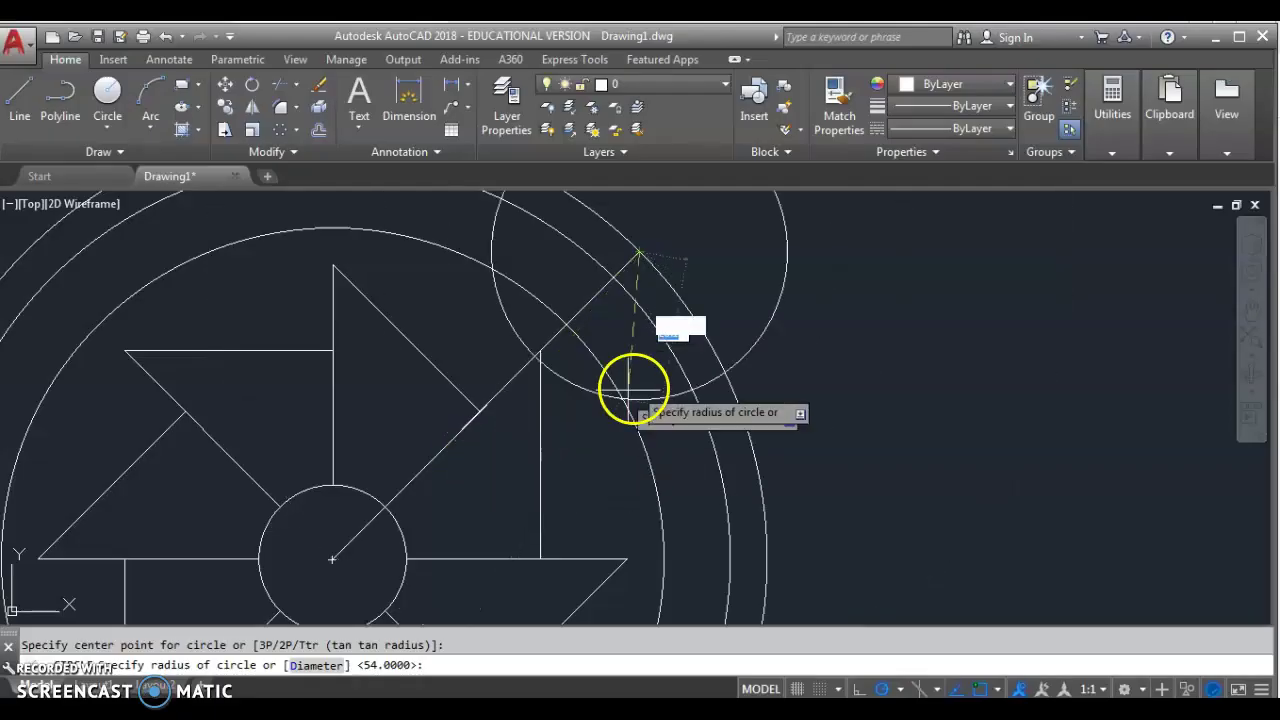
key("Return")
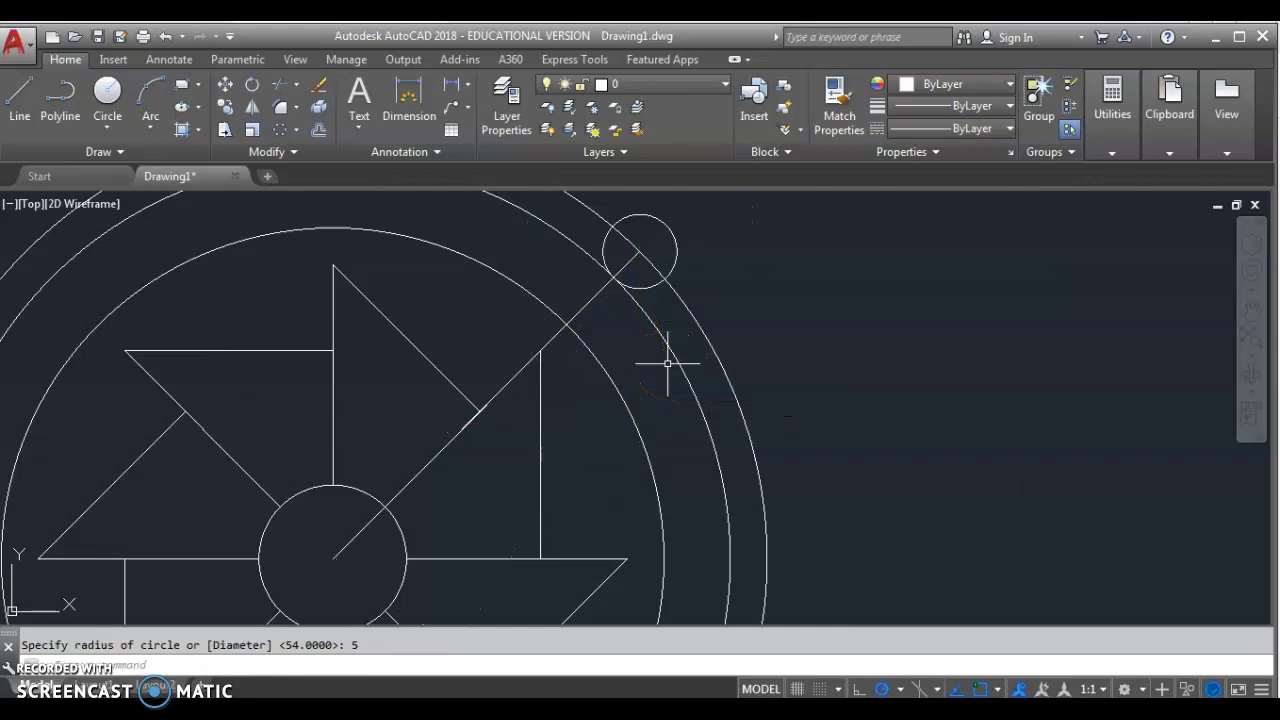
Add a concentric radius-9 circle, then delete the construction circle and diagonal line
key("Return")
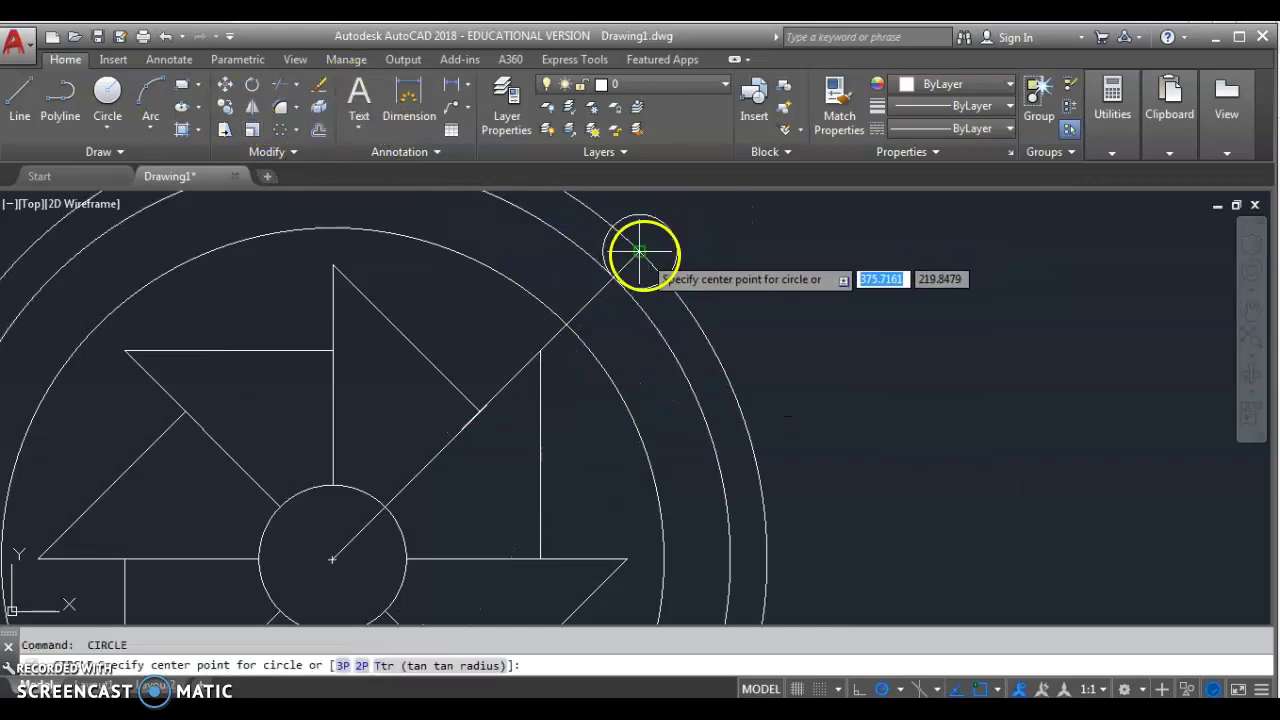
left_click(640, 251)
key("Return")
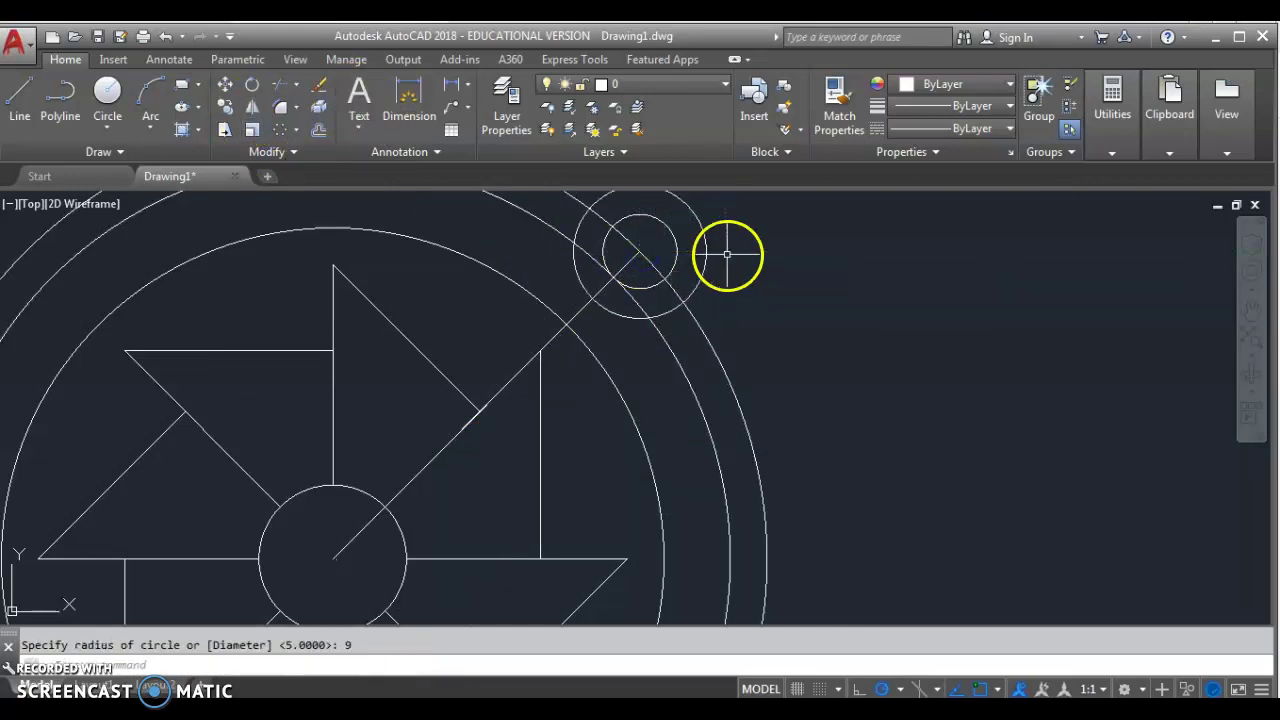
scroll(685, 350, "up", 2)
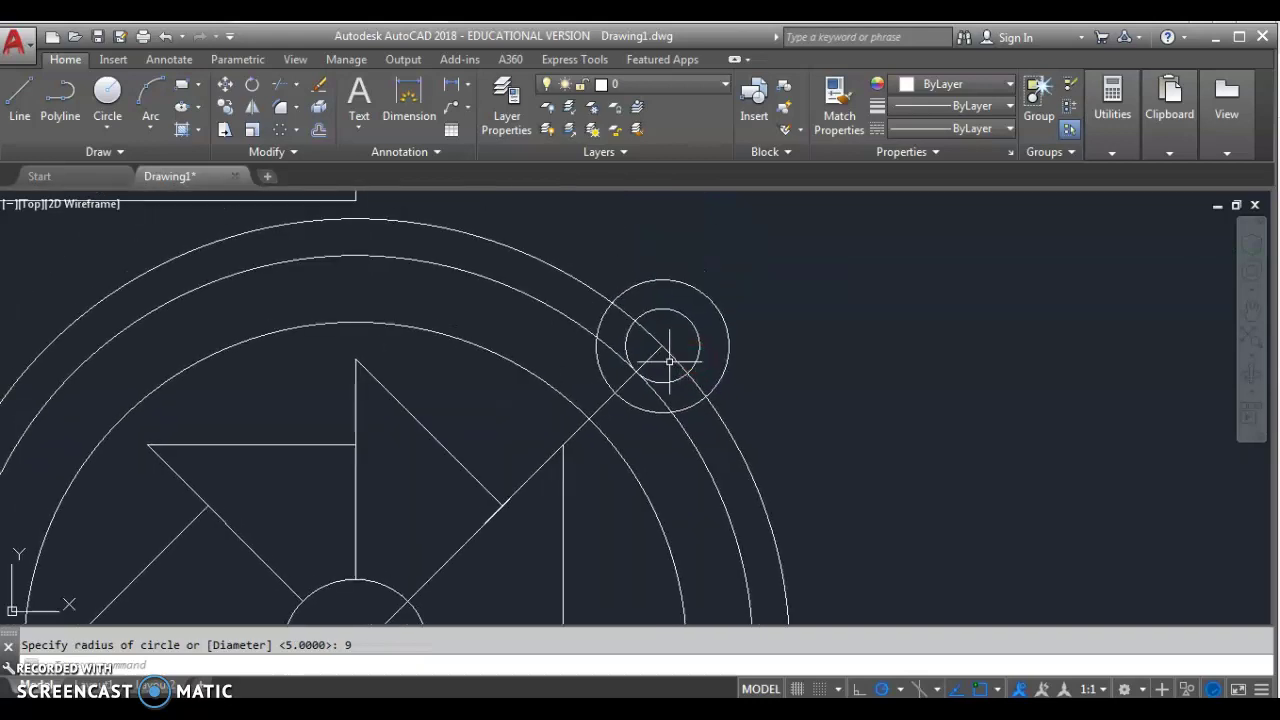
left_click(668, 362)
left_click(656, 348)
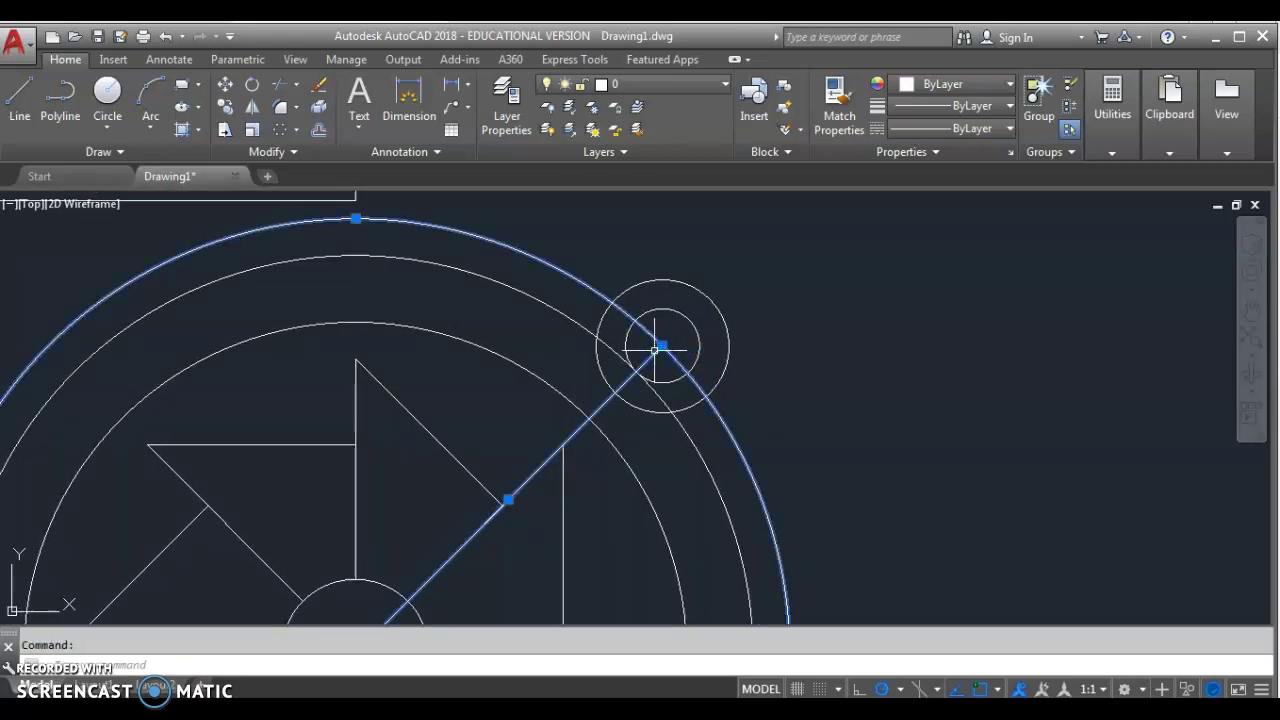
key("Delete")
scroll(657, 349, "down", 3)
Mirror both lug circles across the 135° diagonal through the wheel centre, keeping the originals
left_click(631, 229)
left_click(626, 248)
left_click(252, 110)
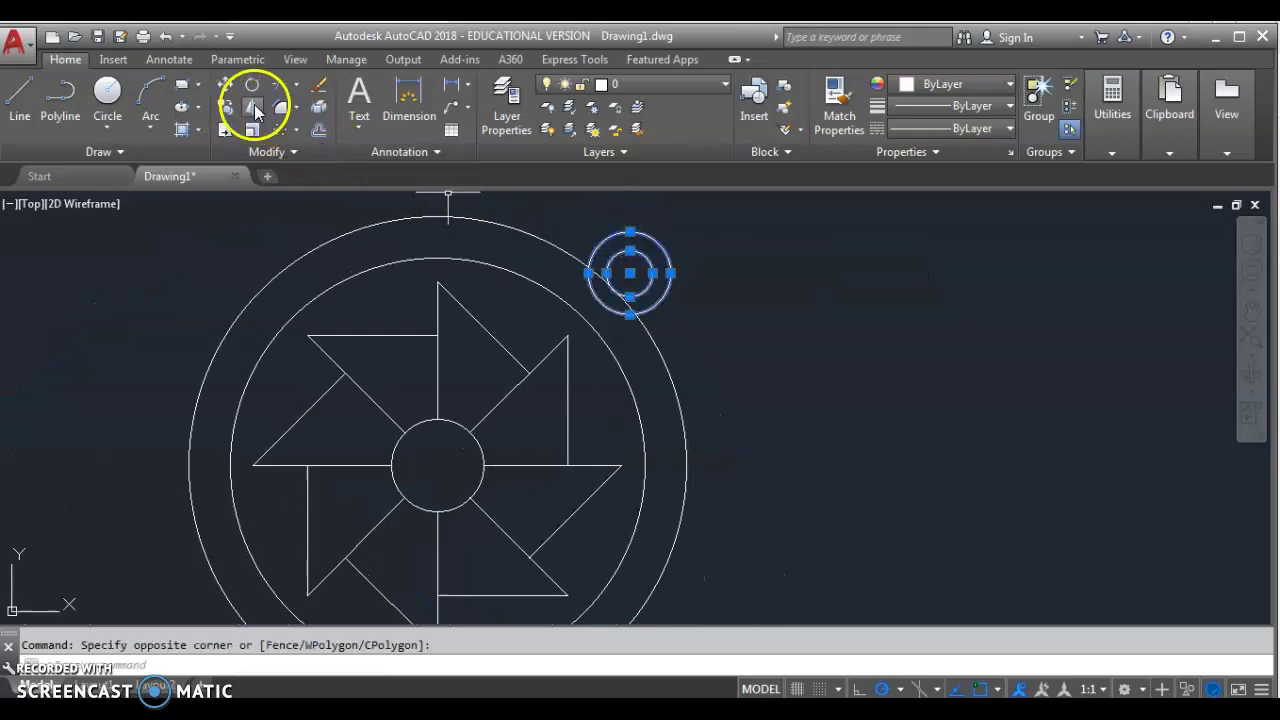
left_click(255, 112)
left_click(440, 465)
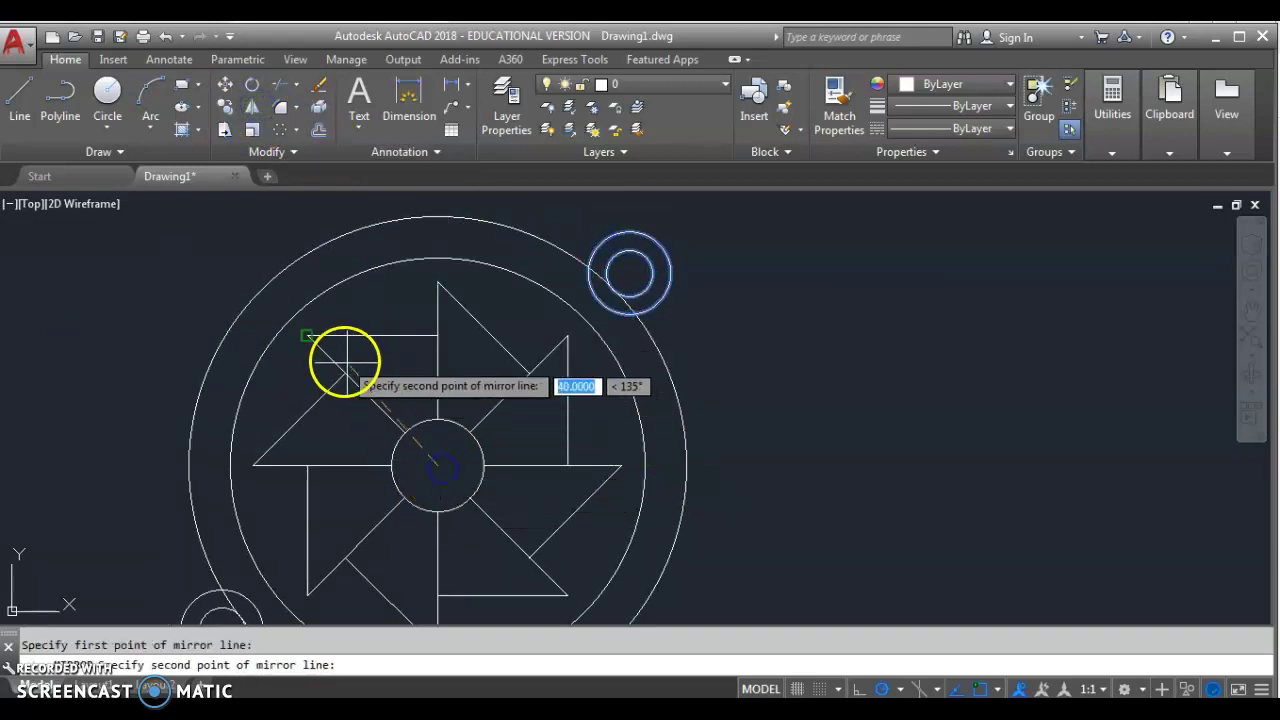
left_click(312, 338)
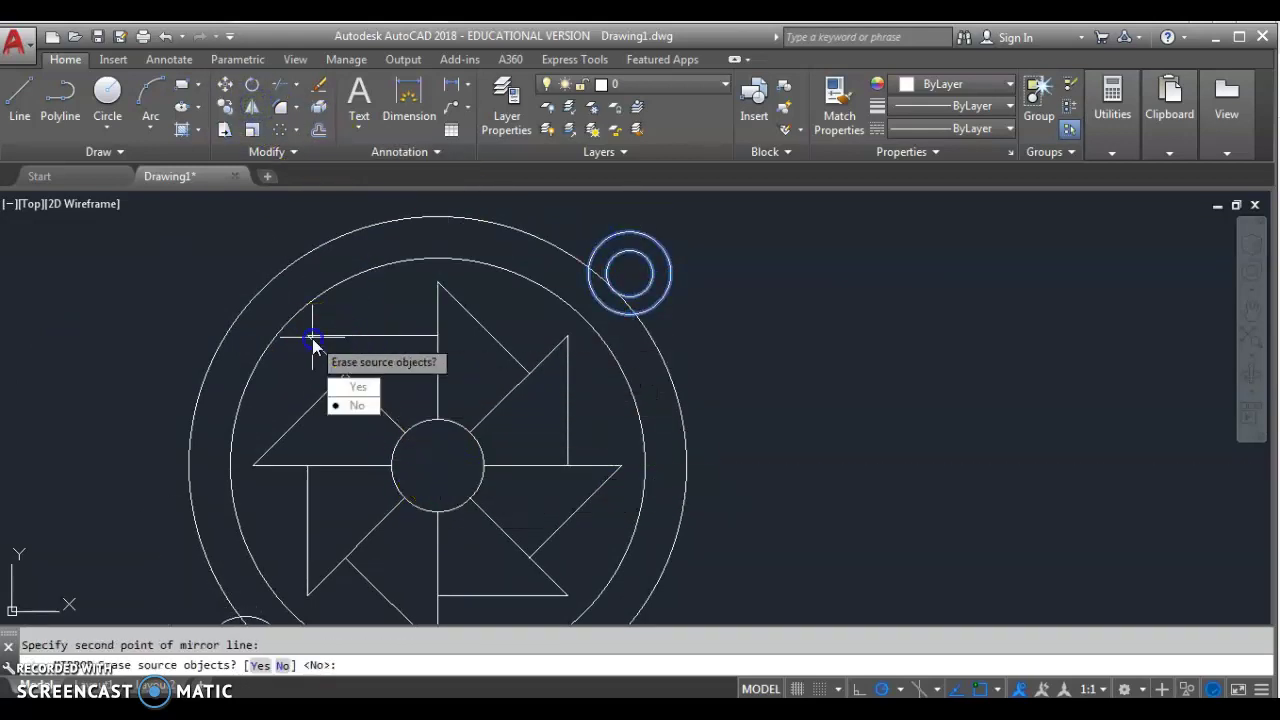
left_click(358, 404)
scroll(345, 337, "down", 3)
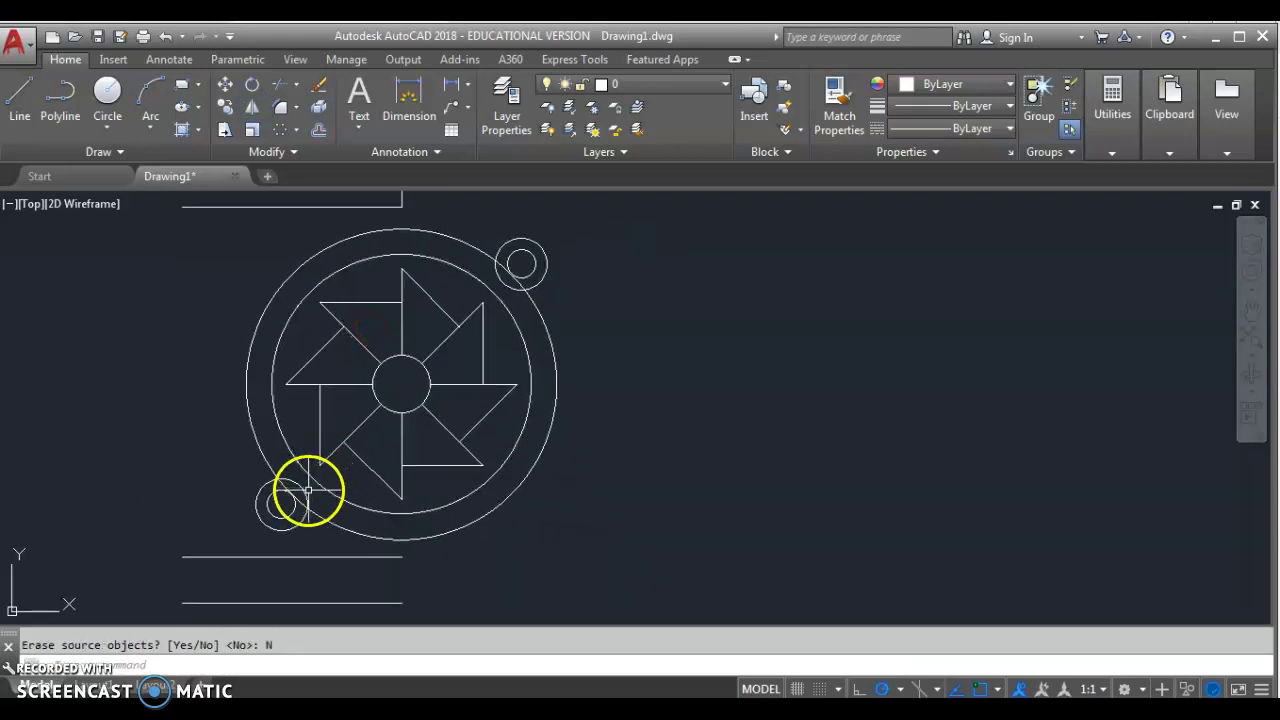
key("alt+Tab")
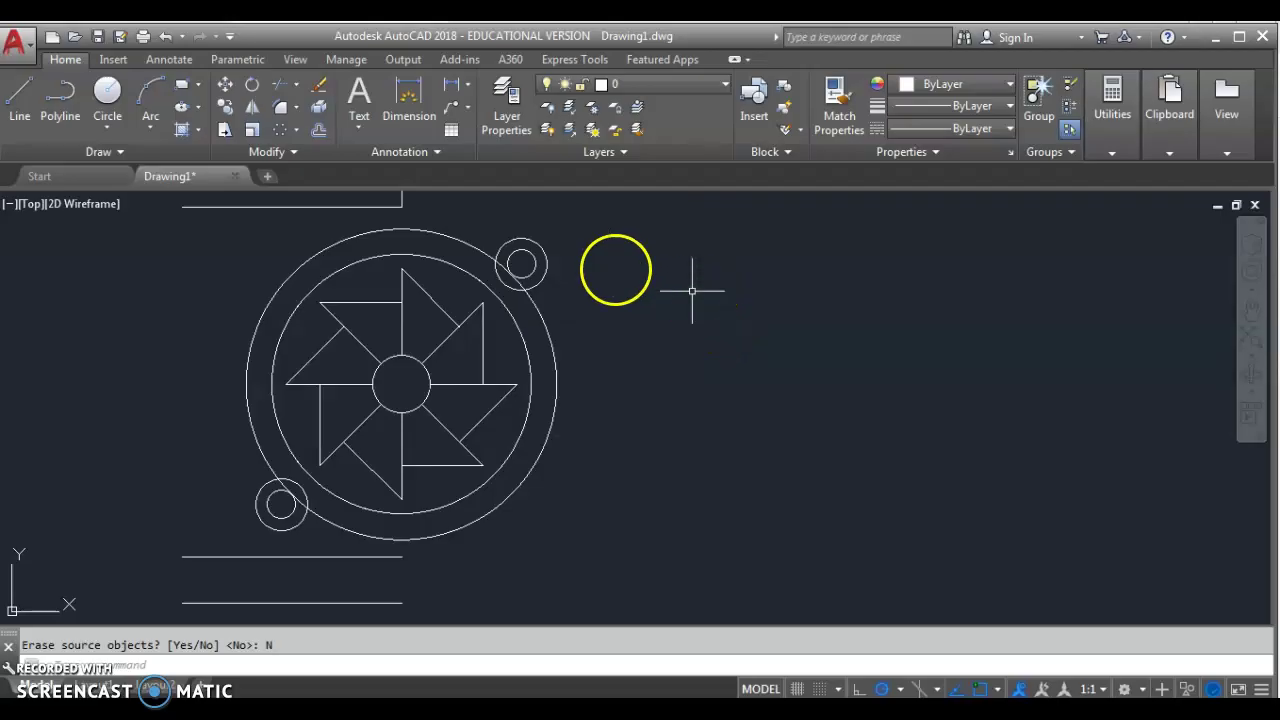
Stretch the upper horizontal flange line to 134 long
middle_click_drag(457, 237, 400, 330)
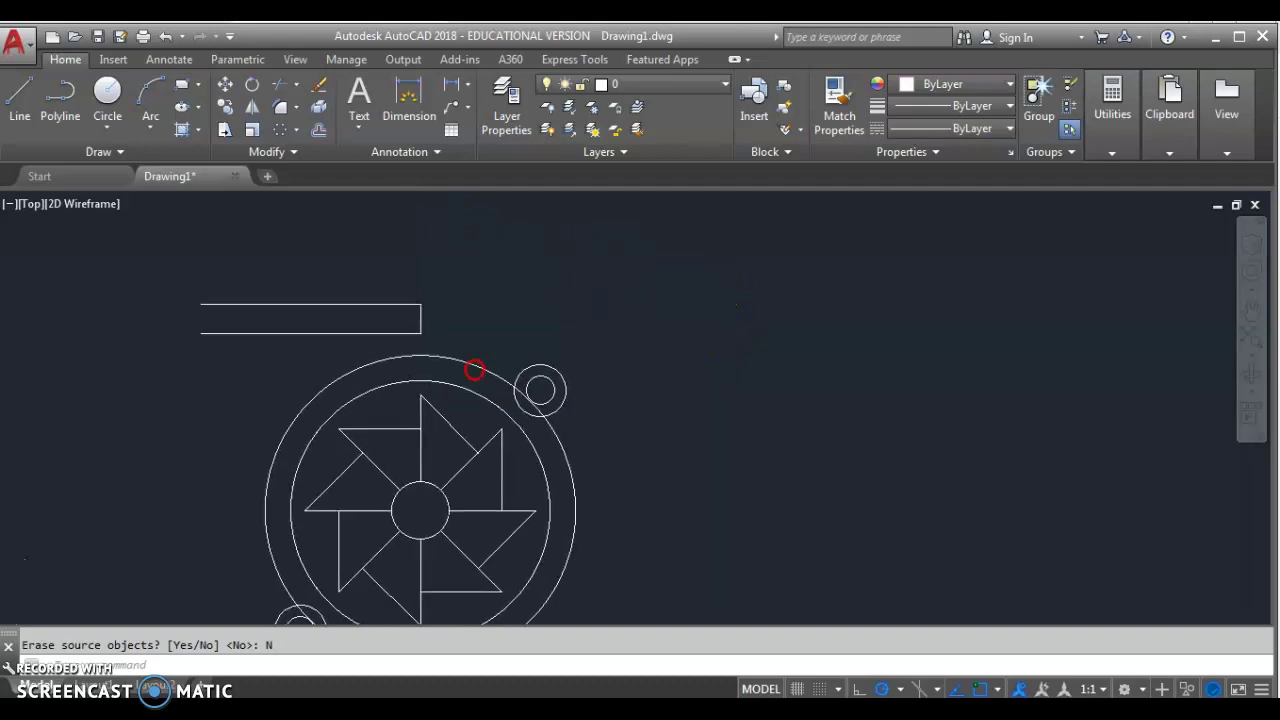
left_click(385, 305)
left_click(421, 304)
left_click_drag(420, 303, 518, 302)
type("134")
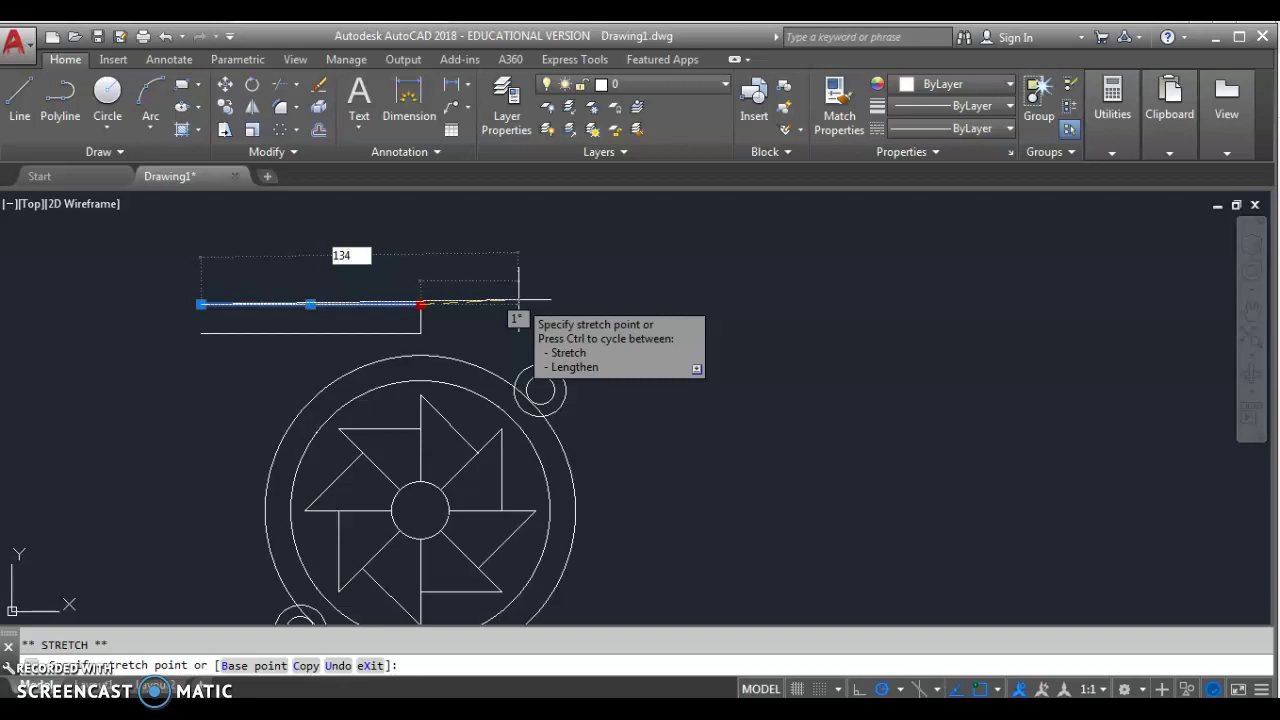
key("Return")
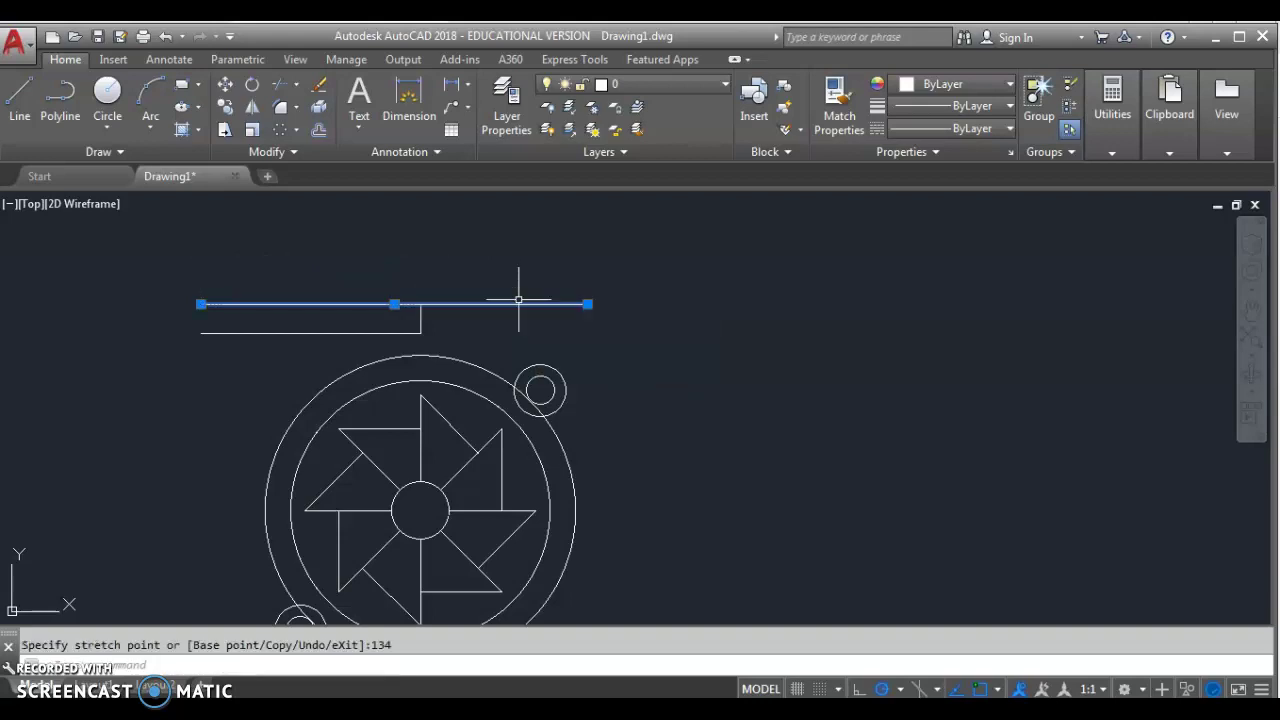
key("ctrl+z")
left_click(364, 307)
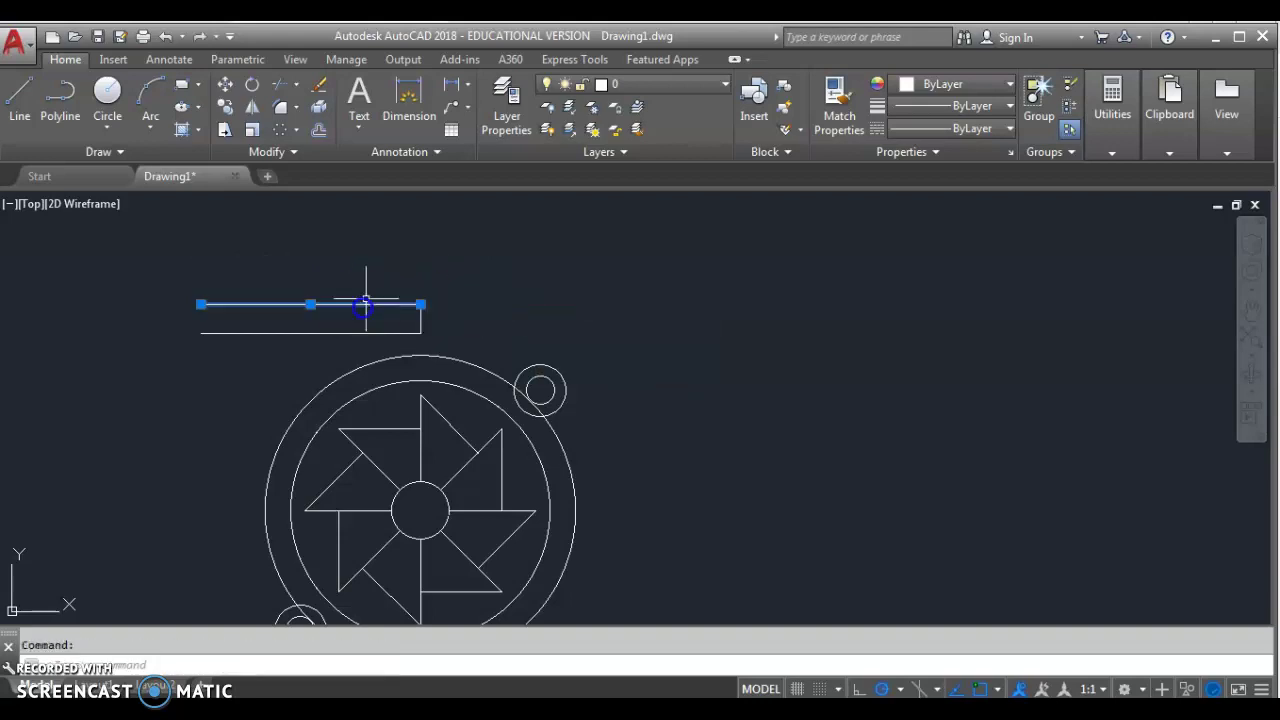
left_click(421, 303)
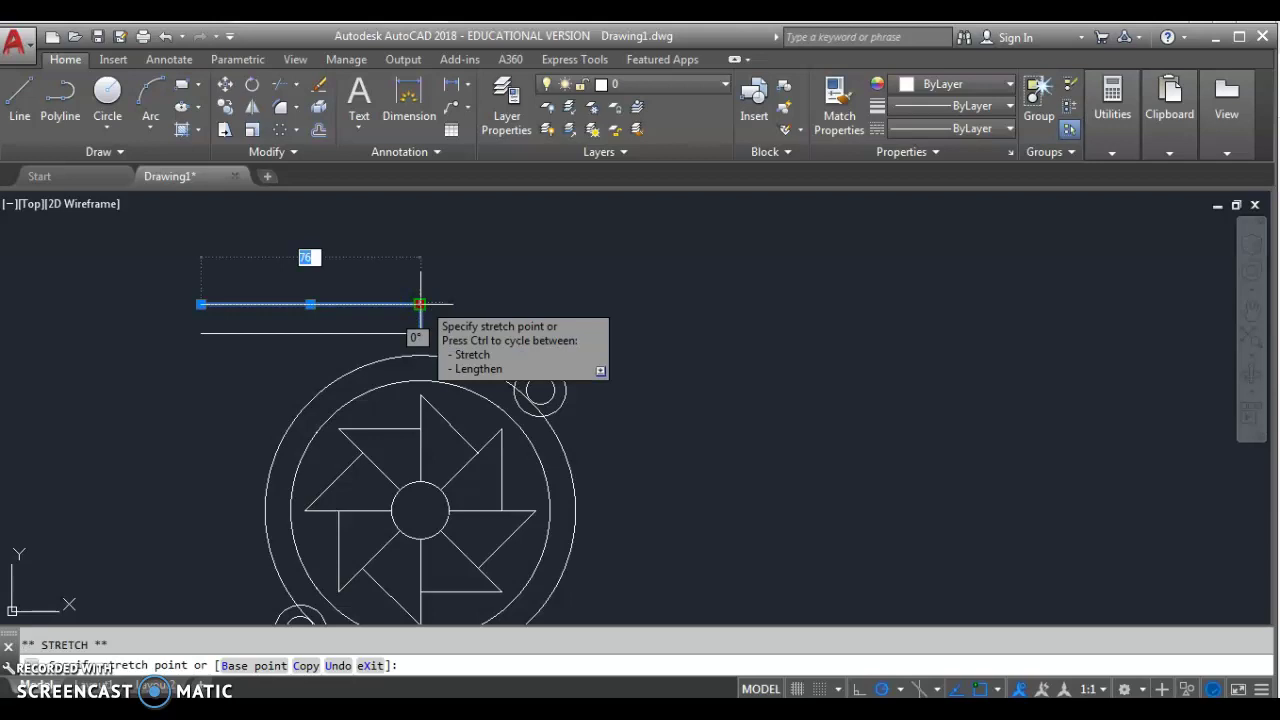
type("134")
key("Return")
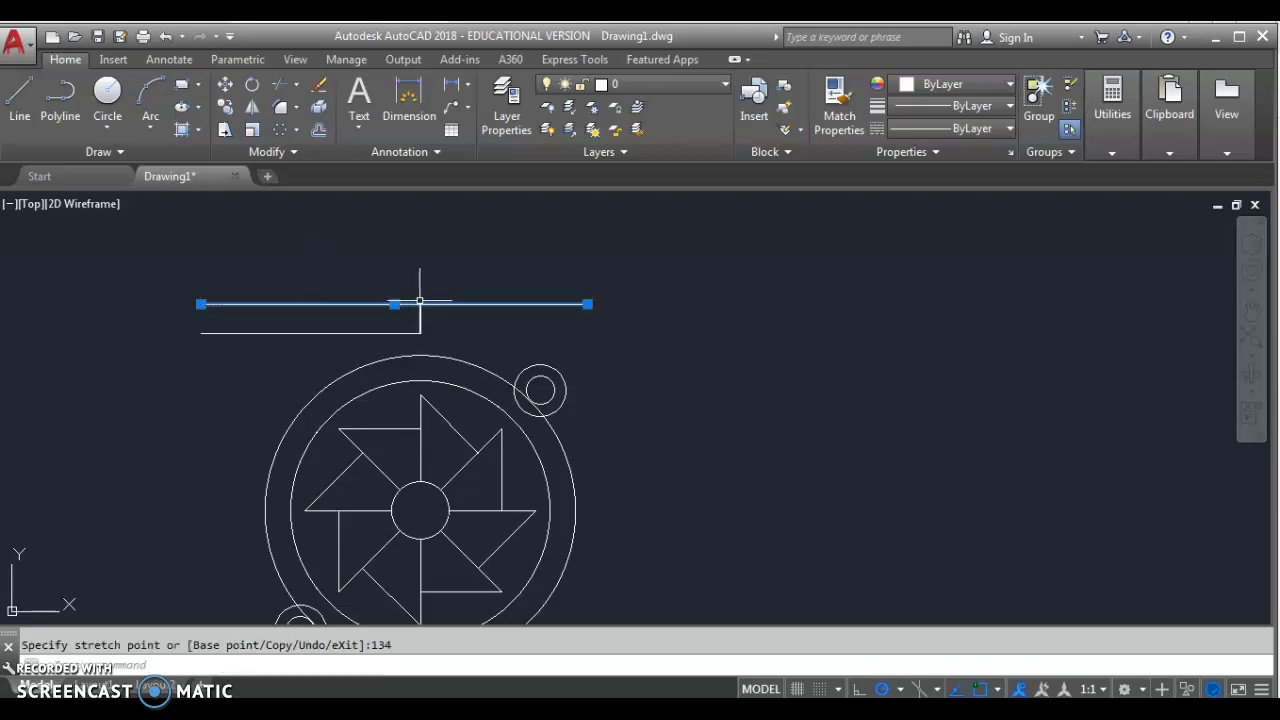
Stretch the lower flange line to 134 and align it under the upper line
left_click(464, 306)
left_click(381, 306)
left_click(395, 304)
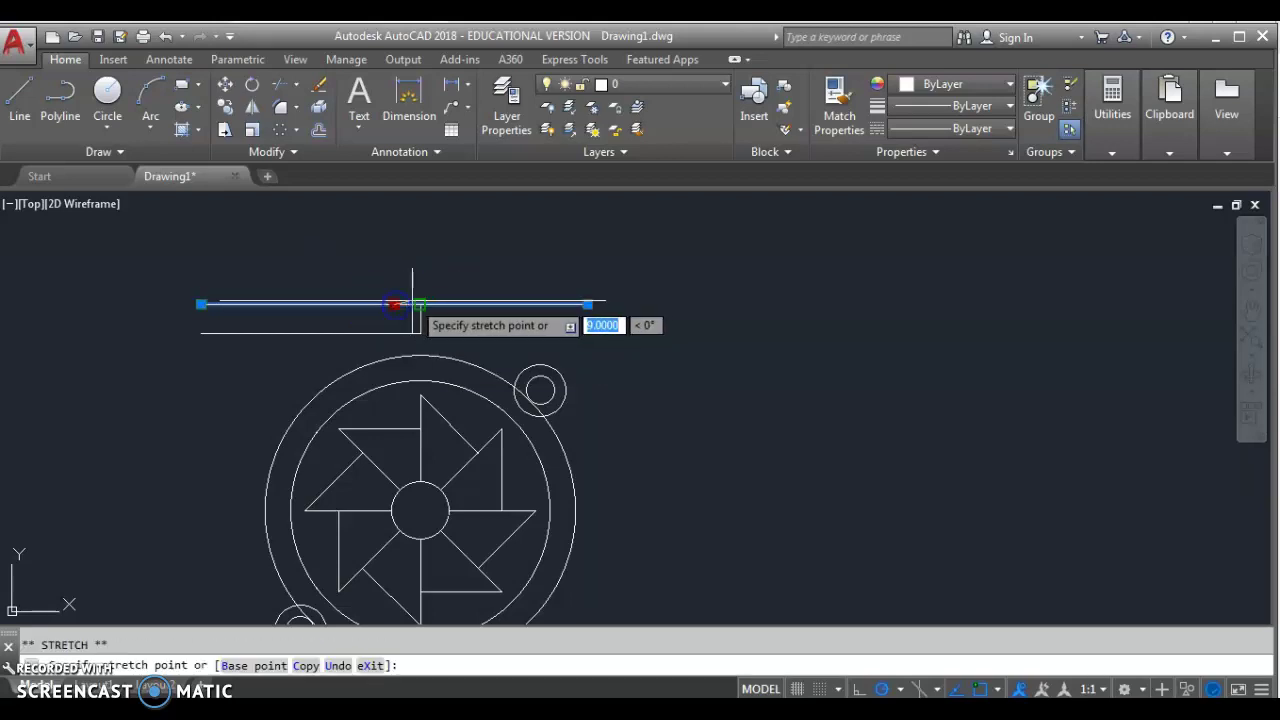
key("Escape")
key("Escape")
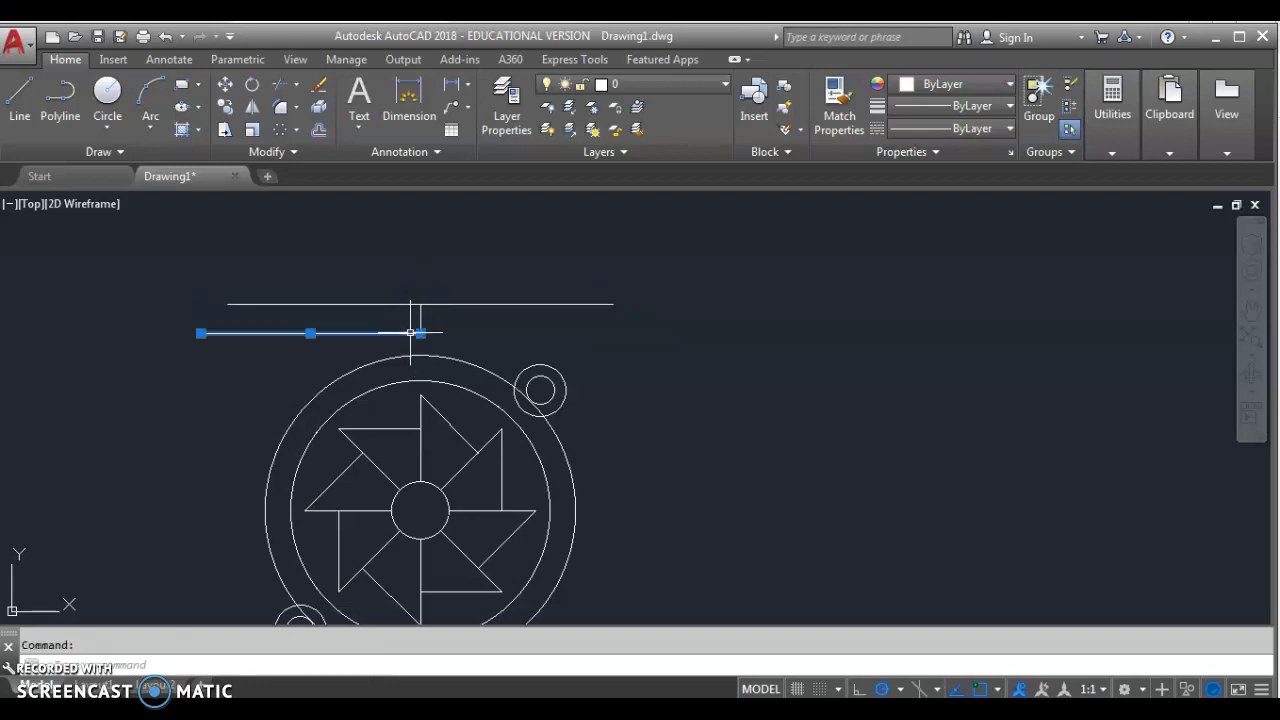
left_click(420, 333)
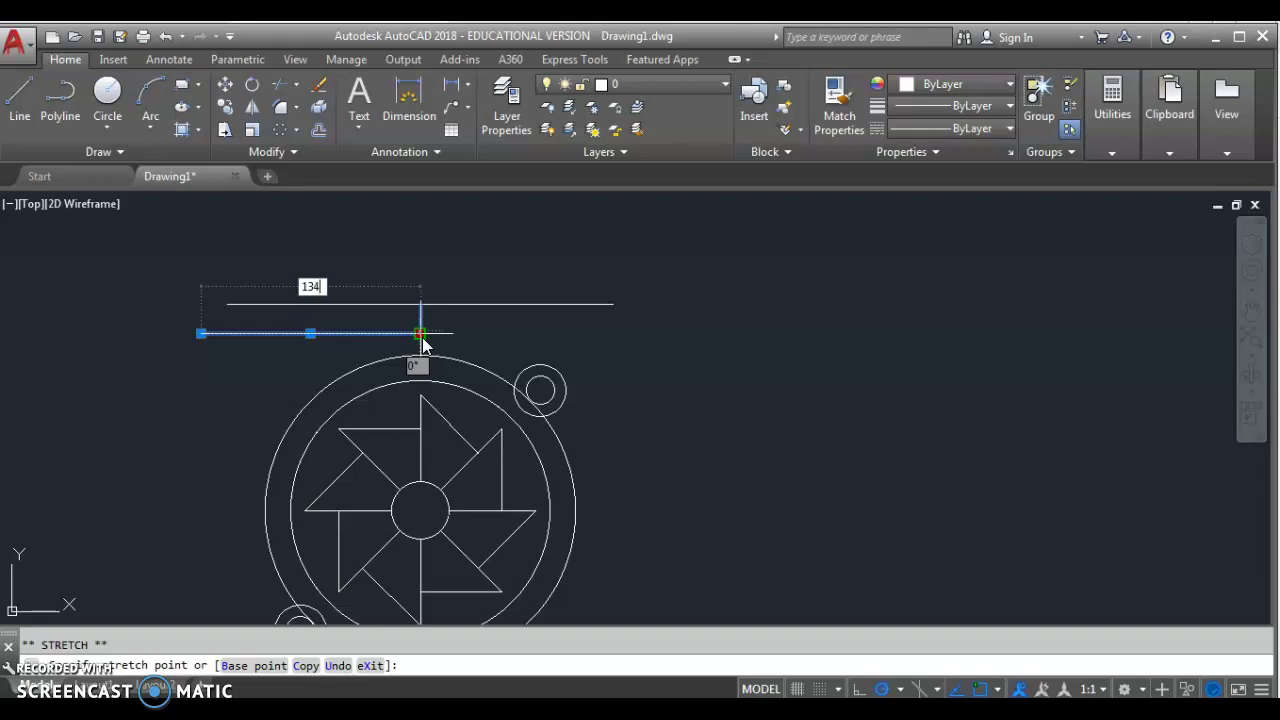
key("Return")
left_click(394, 333)
left_click(420, 333)
key("Escape")
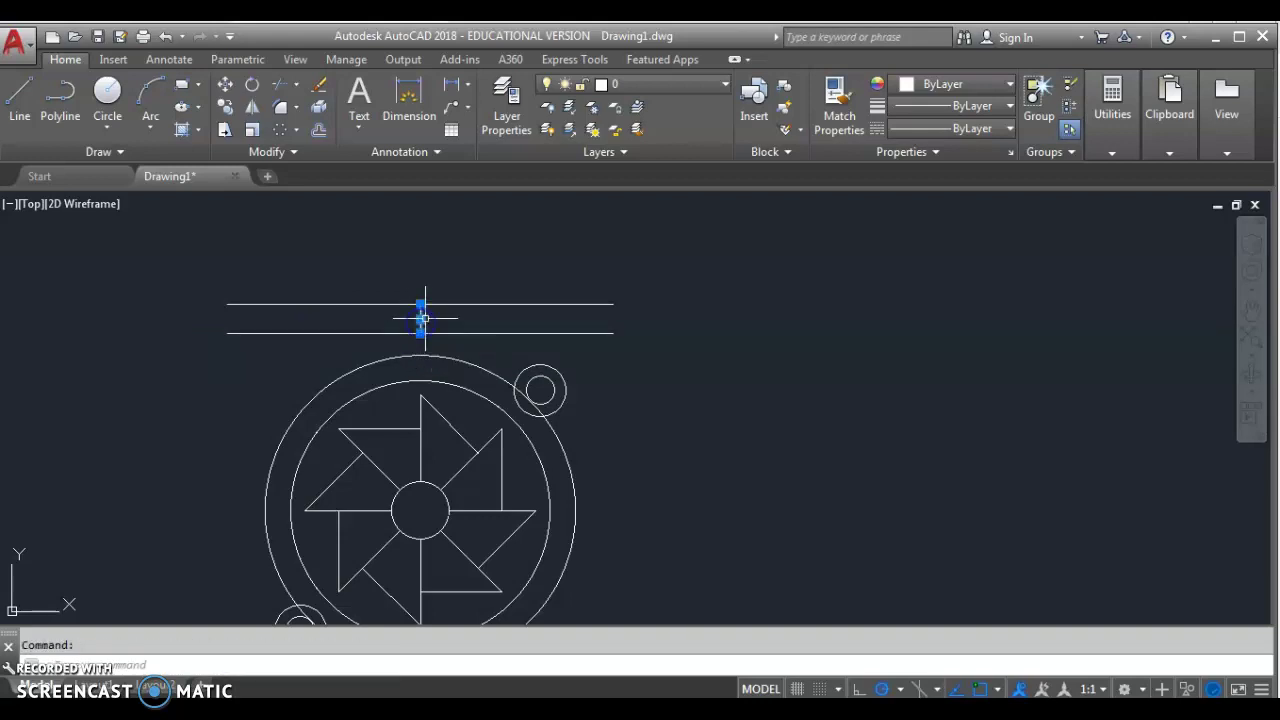
Draw the left and right end edges joining the two 134 flange lines
left_click(20, 94)
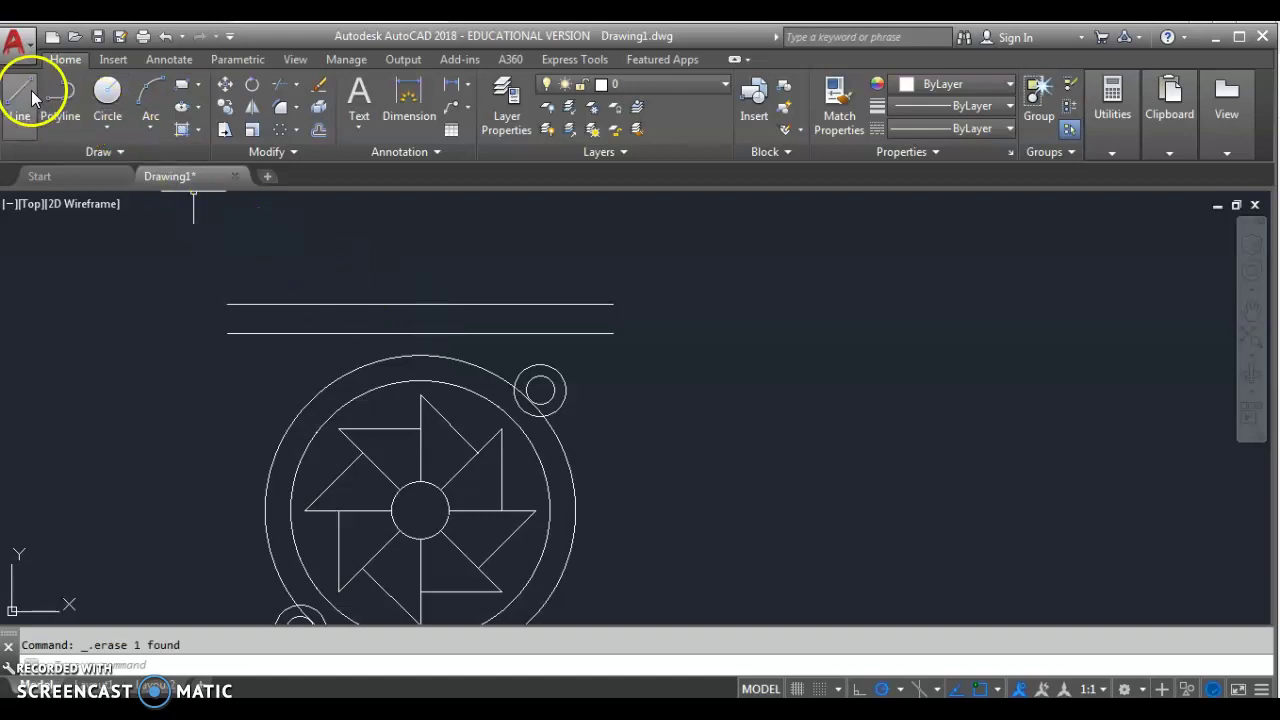
left_click(228, 304)
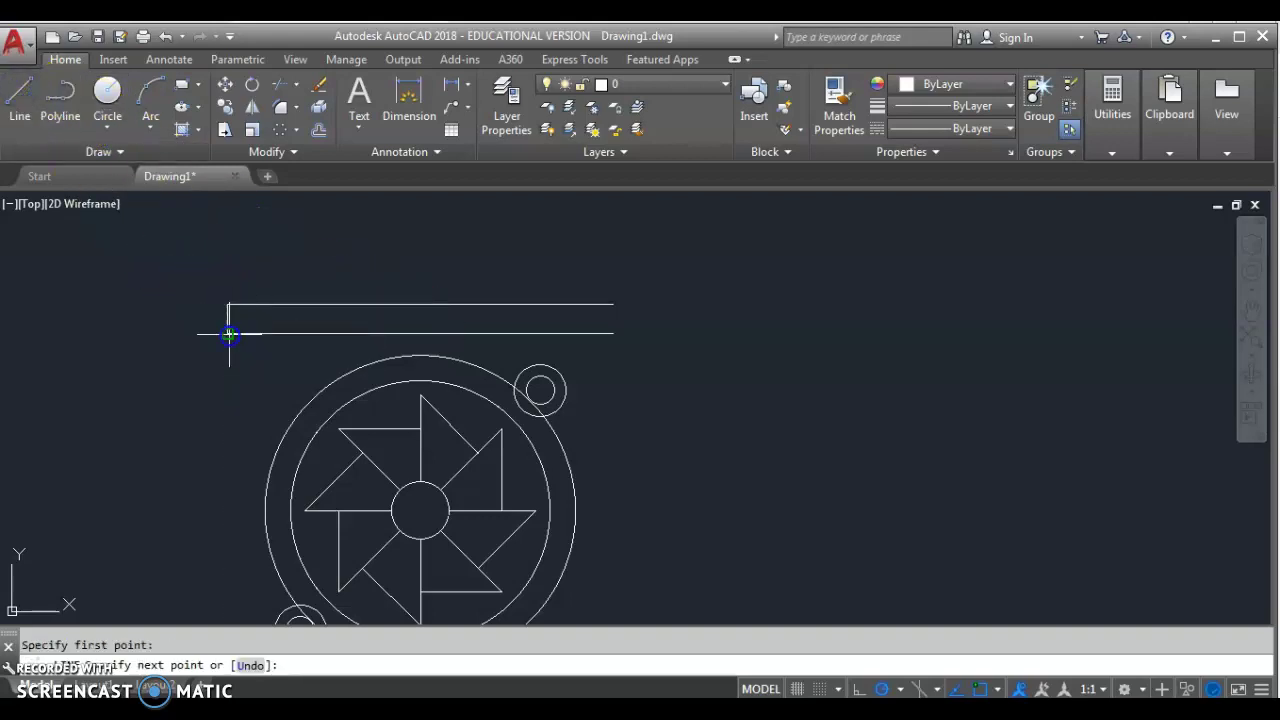
left_click(228, 333)
key("Escape")
key("Return")
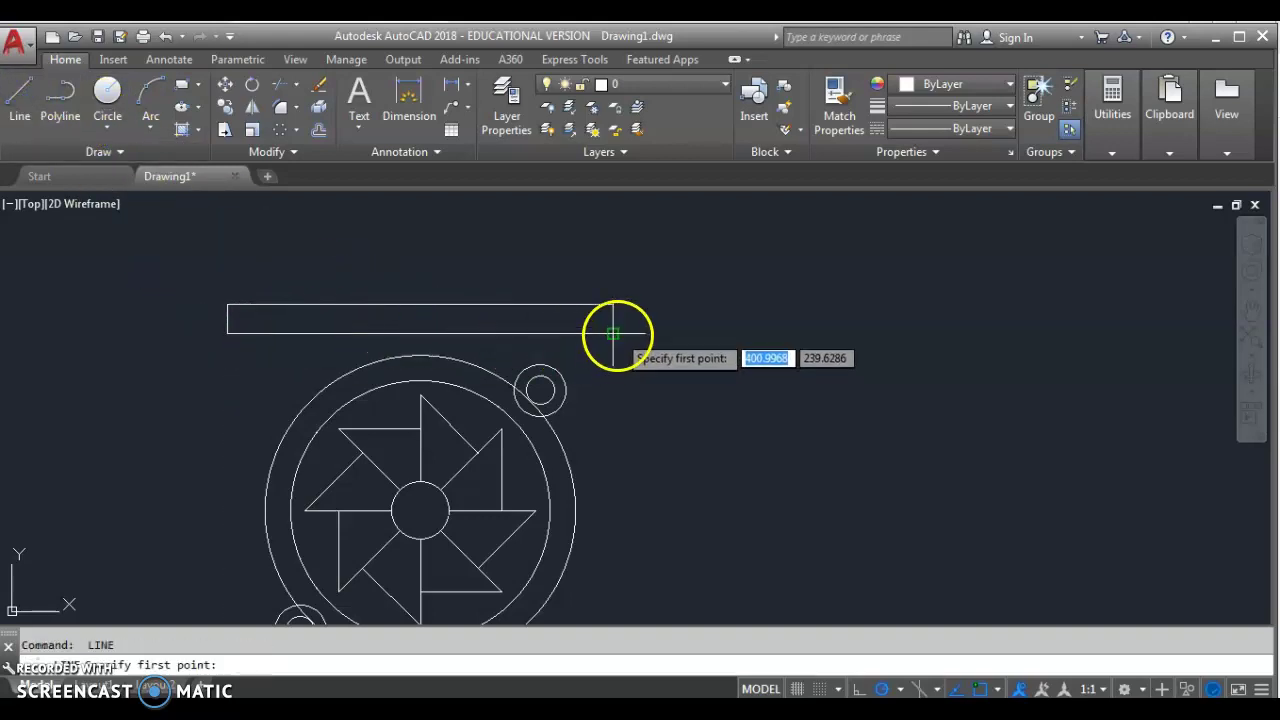
left_click(613, 304)
left_click(613, 333)
key("Return")
key("Return")
Draw vertical walls from the outer circle's left and right sides up to the flange underside
left_click(575, 510)
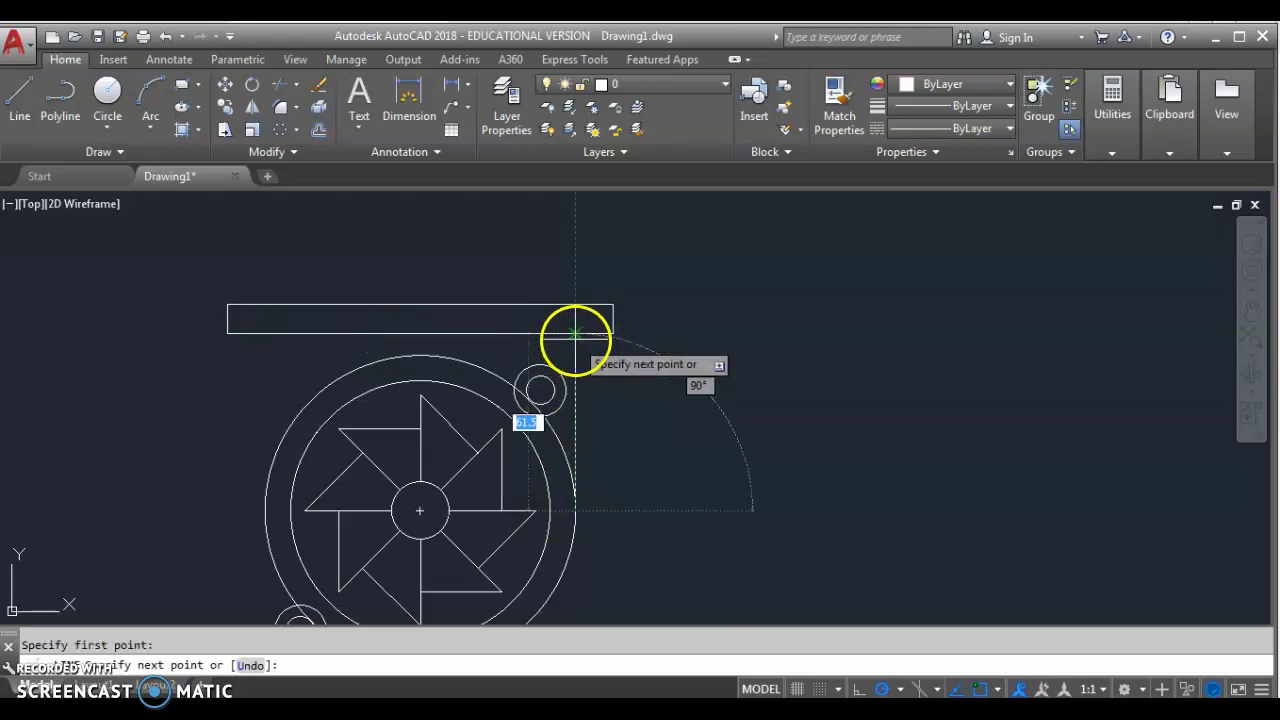
left_click(575, 333)
key("Return")
key("Return")
left_click(264, 510)
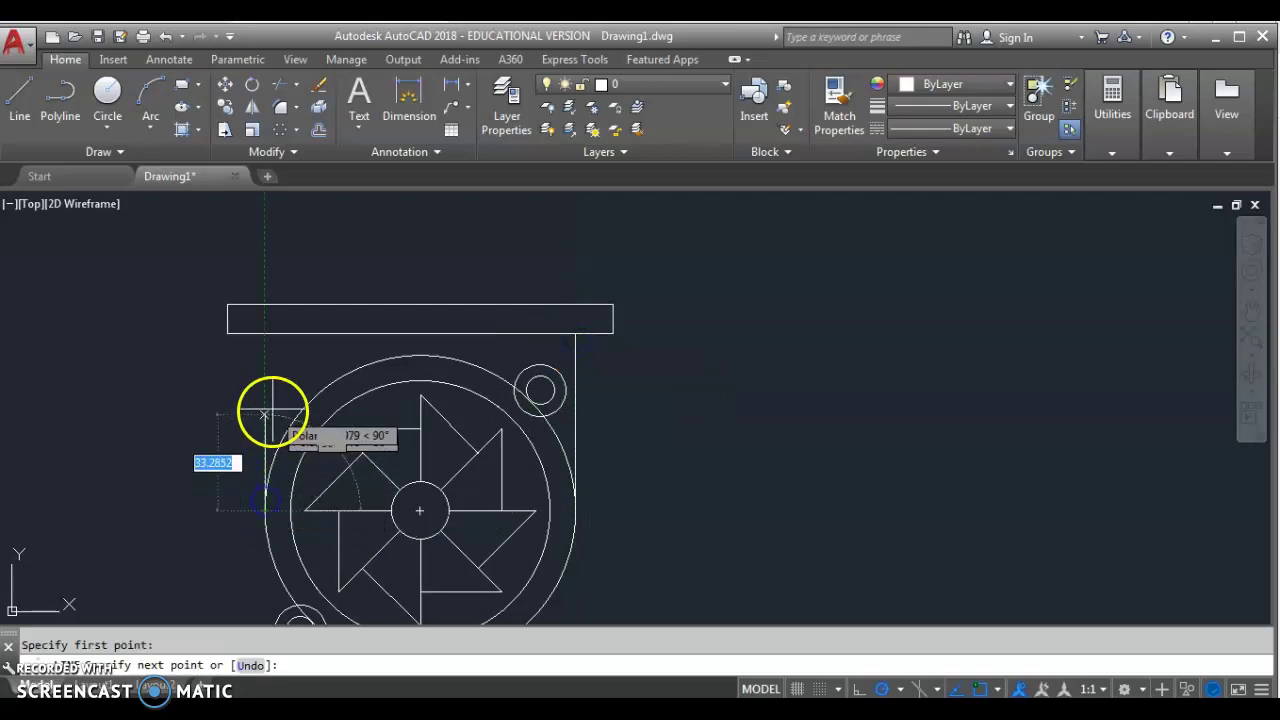
left_click(265, 333)
key("Return")
scroll(395, 400, "down", 3)
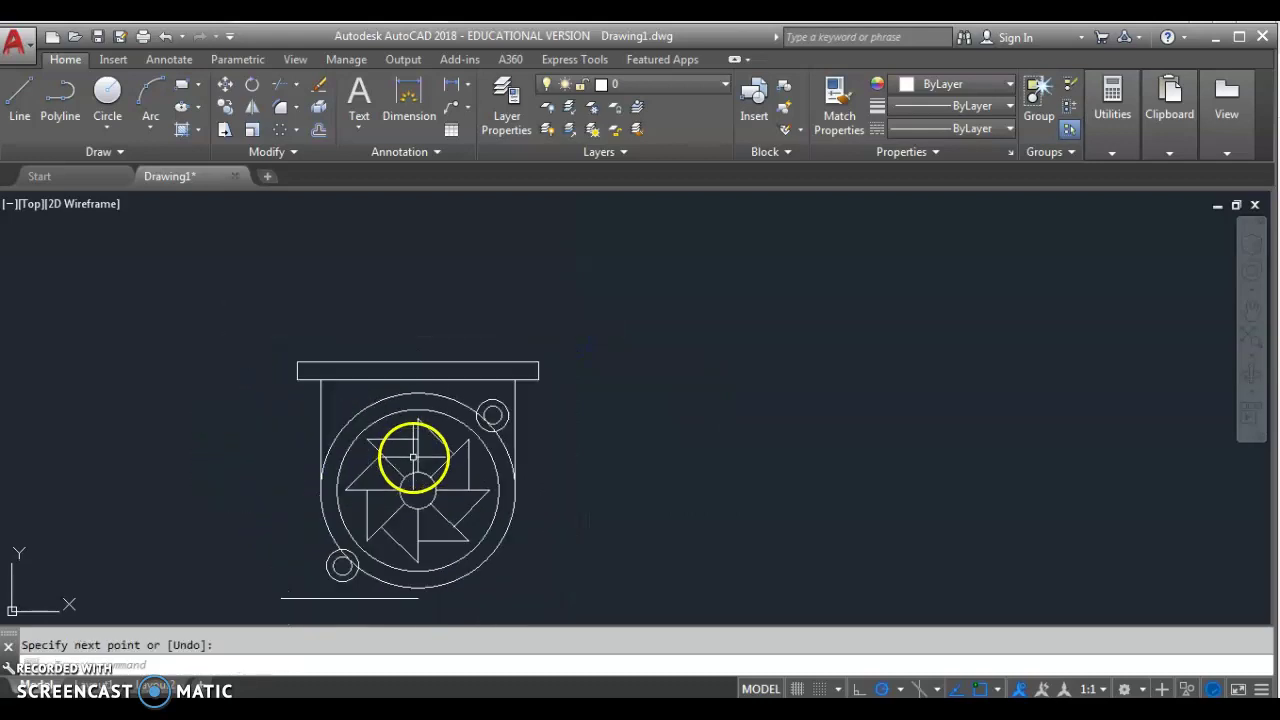
middle_click_drag(414, 451, 380, 406)
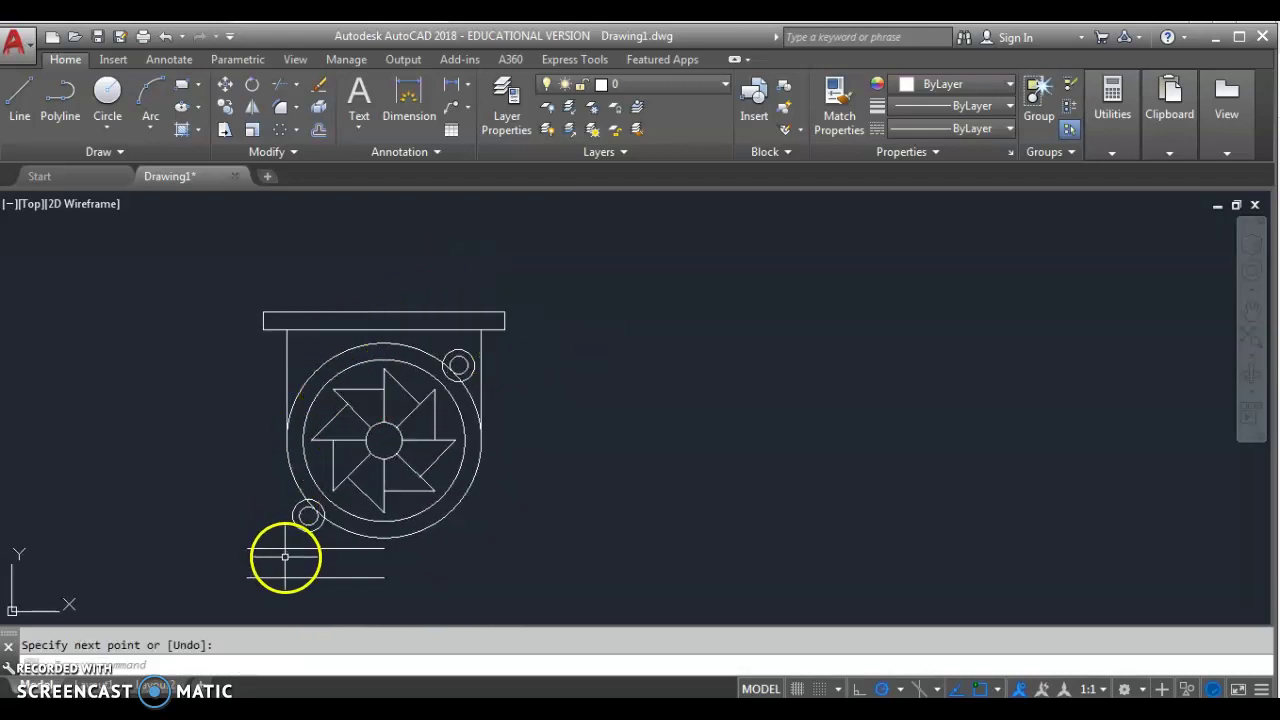
key("alt+Tab")
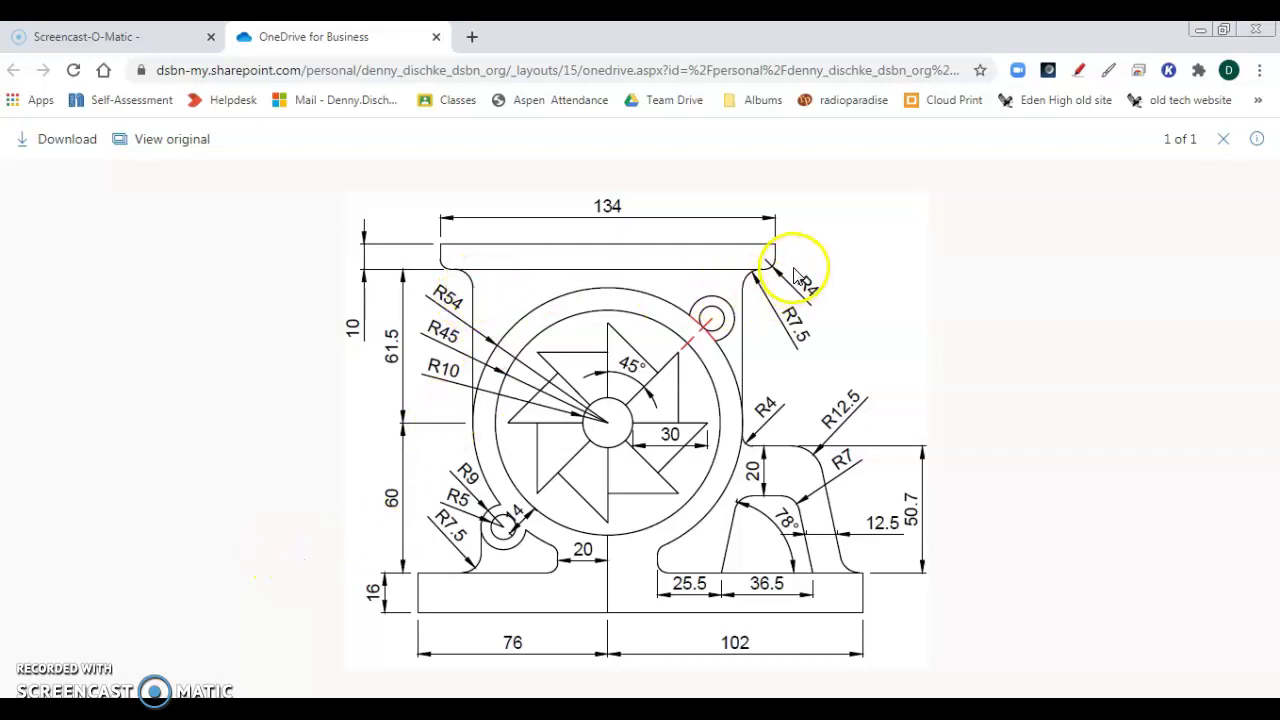
Fillet the flange's lower-right and lower-left corners with radius 4
key("alt+Tab")
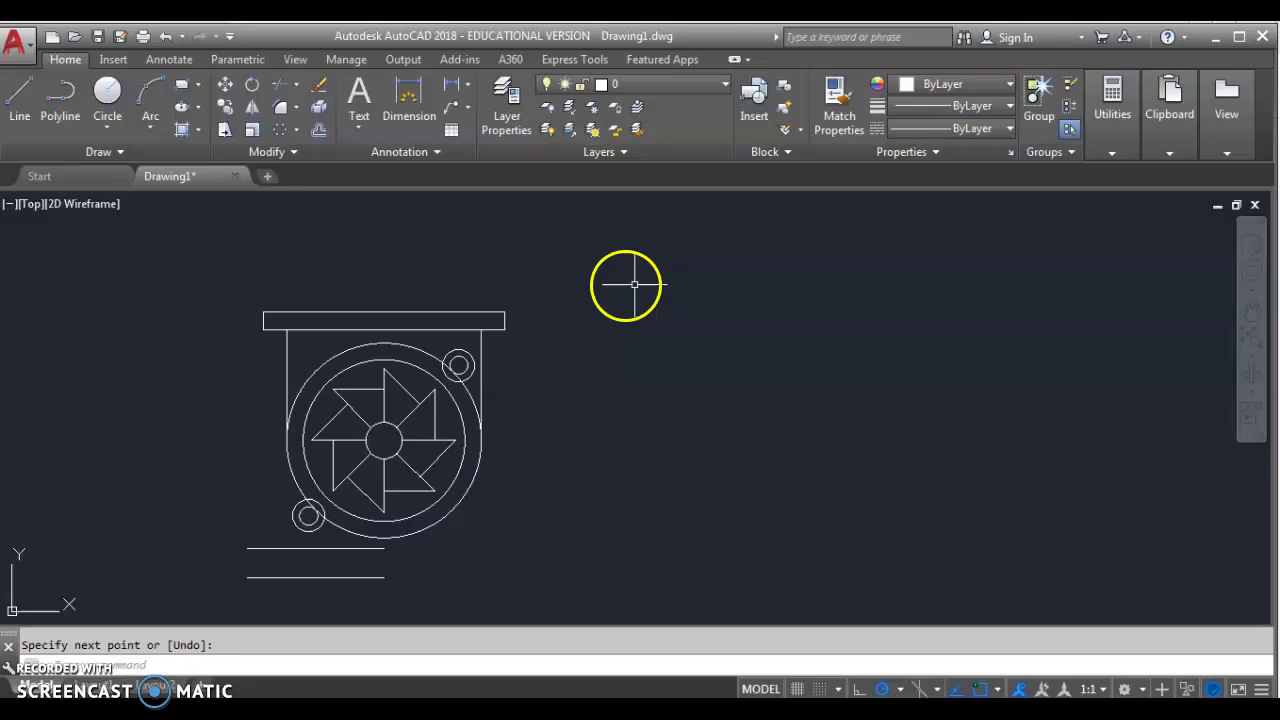
left_click(279, 107)
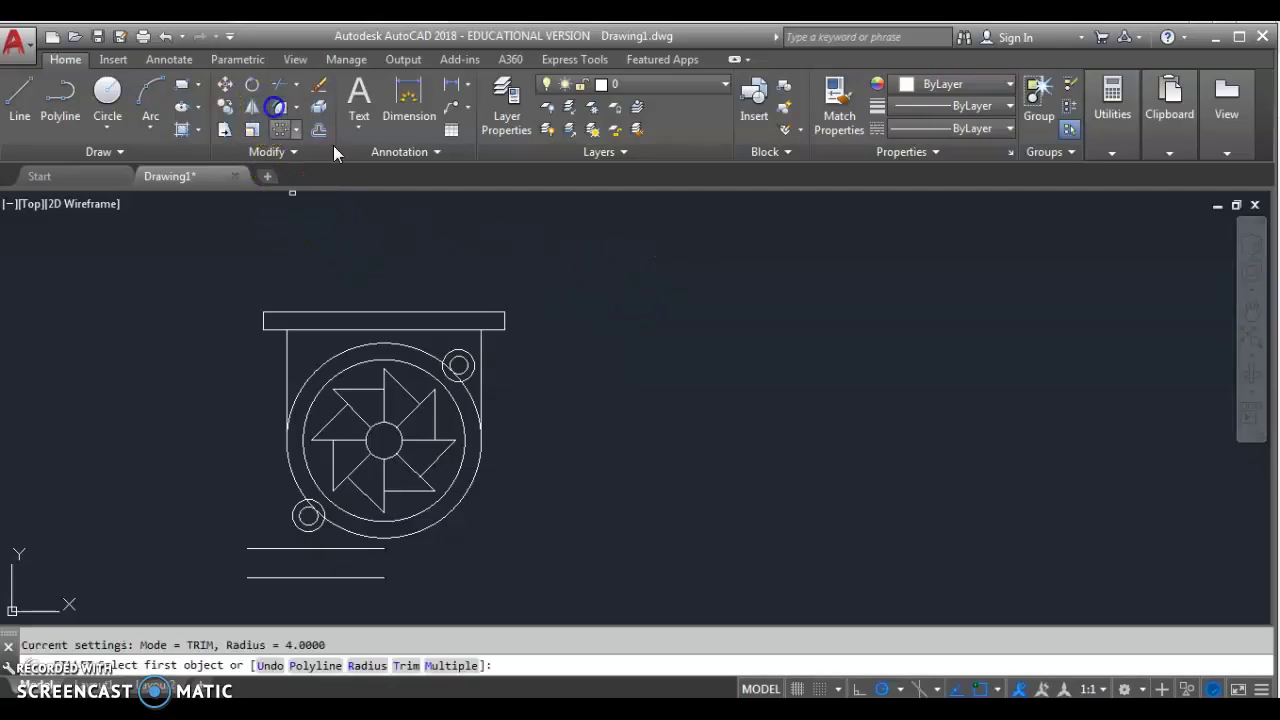
right_click(610, 280)
left_click(660, 402)
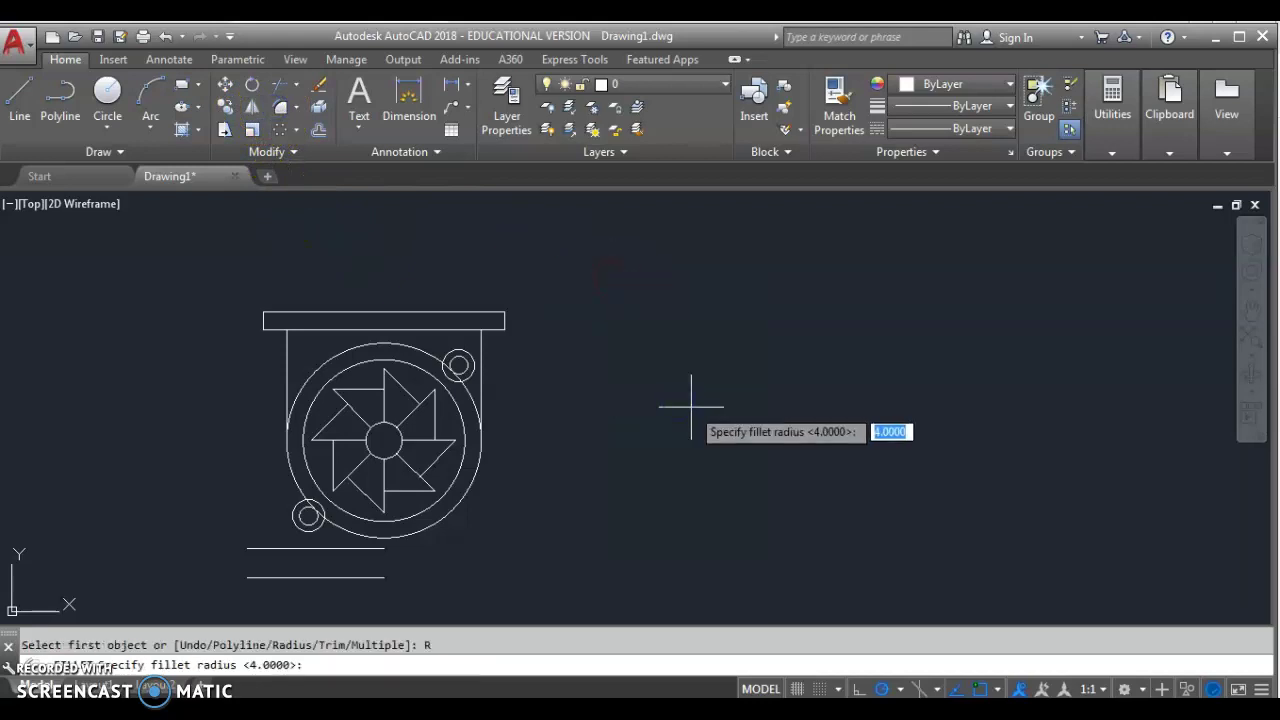
scroll(500, 335, "up", 2)
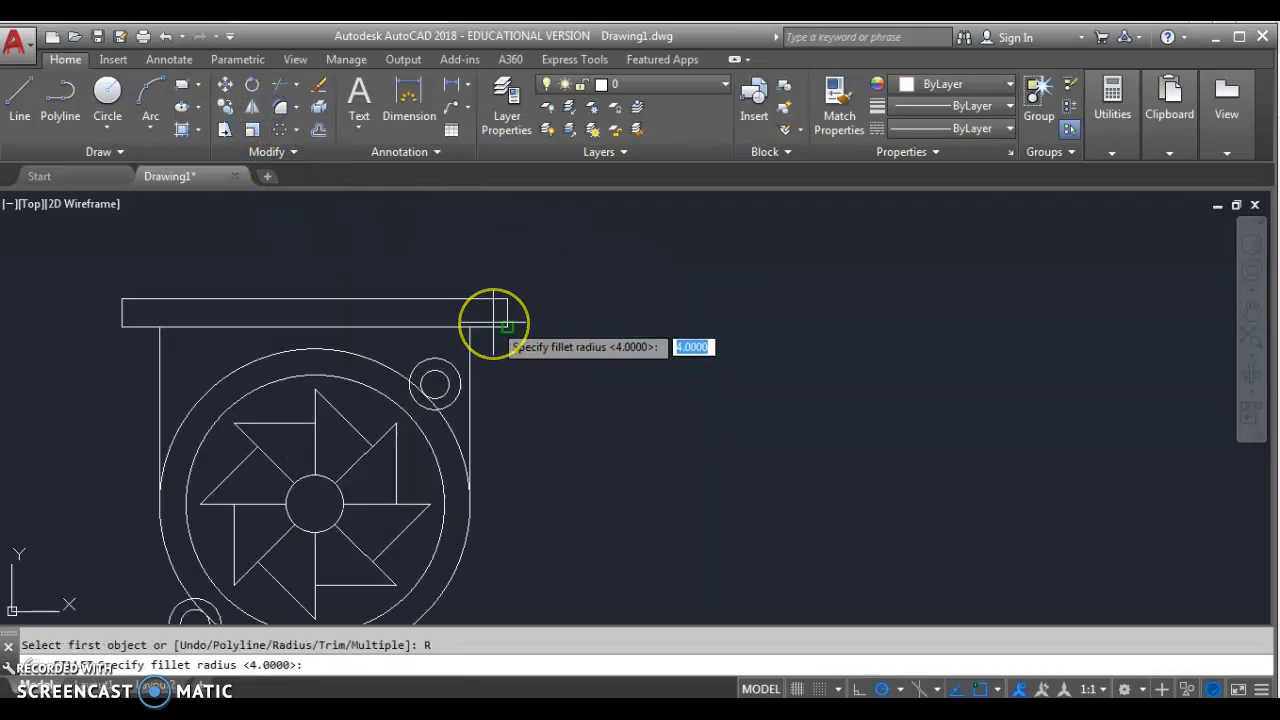
key("Return")
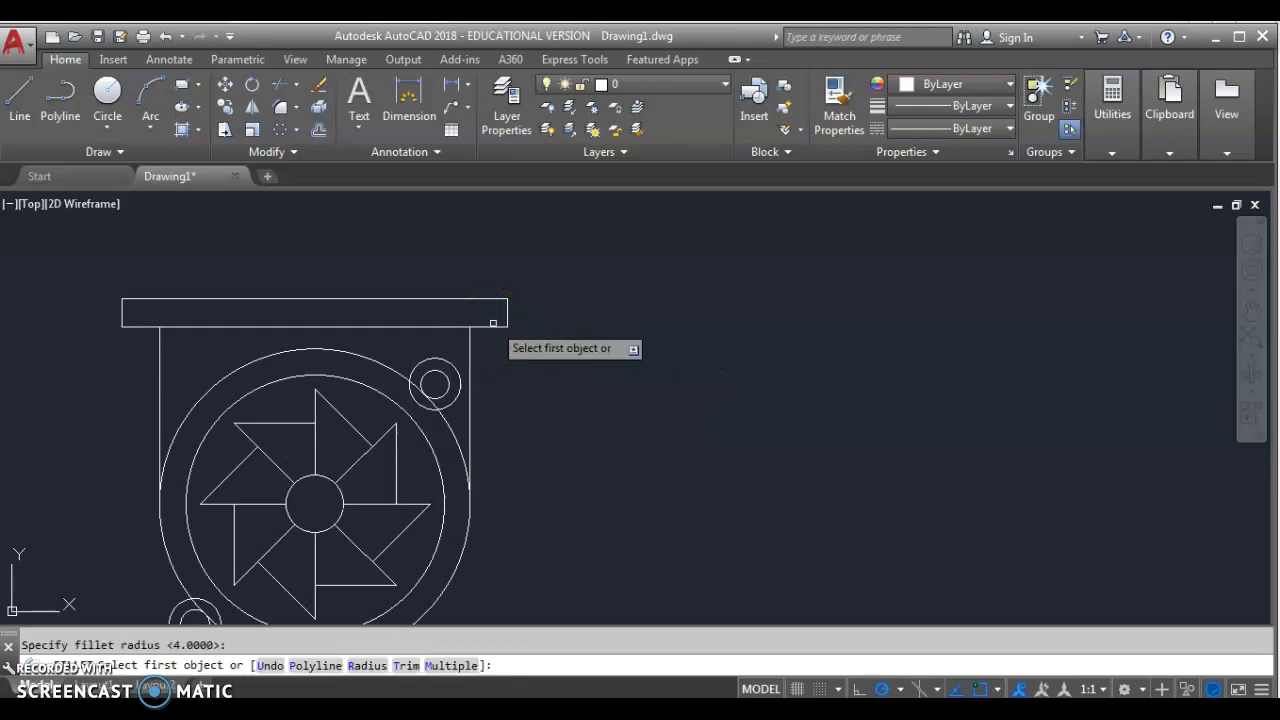
left_click(493, 323)
left_click(508, 310)
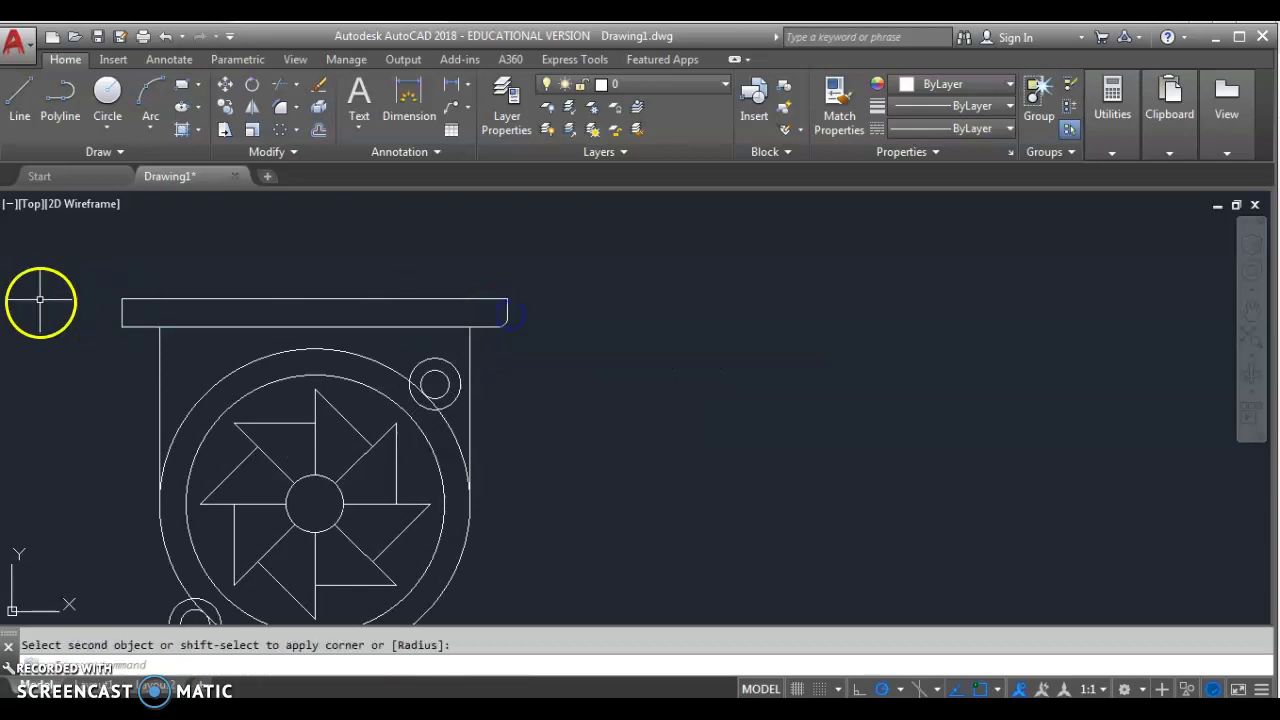
left_click(137, 323)
key("Return")
left_click(121, 310)
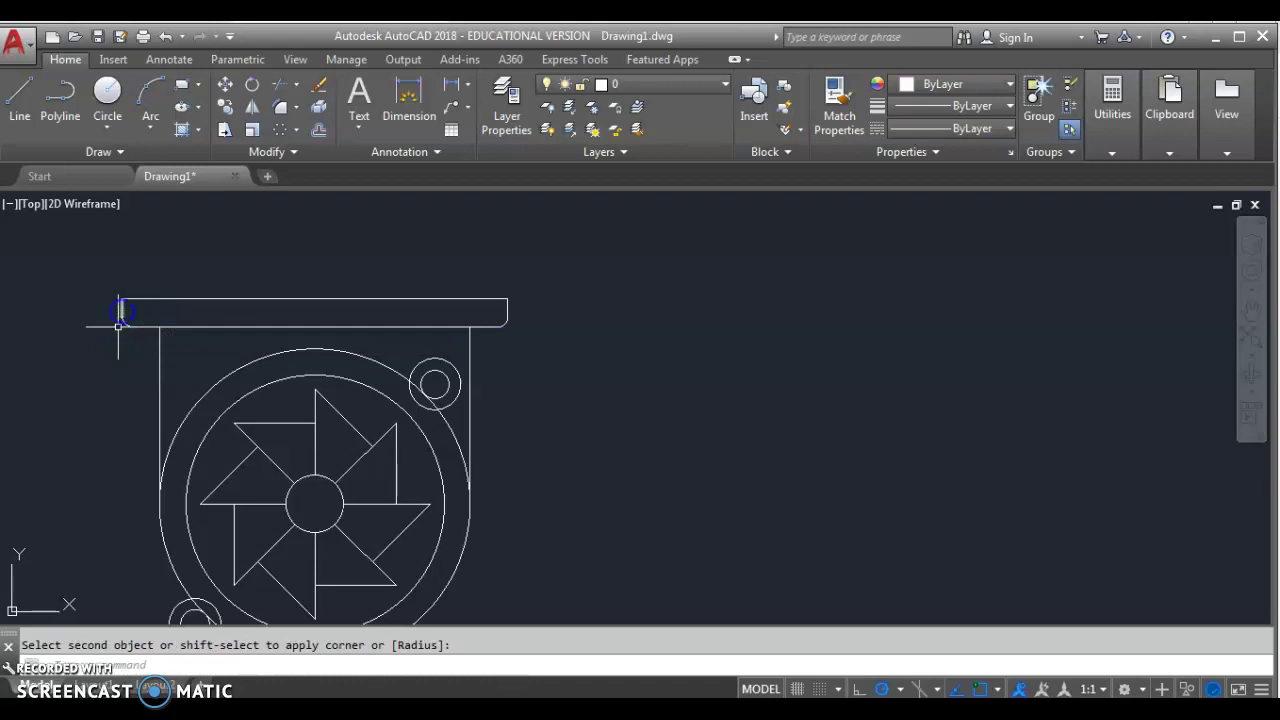
scroll(175, 345, "up", 4)
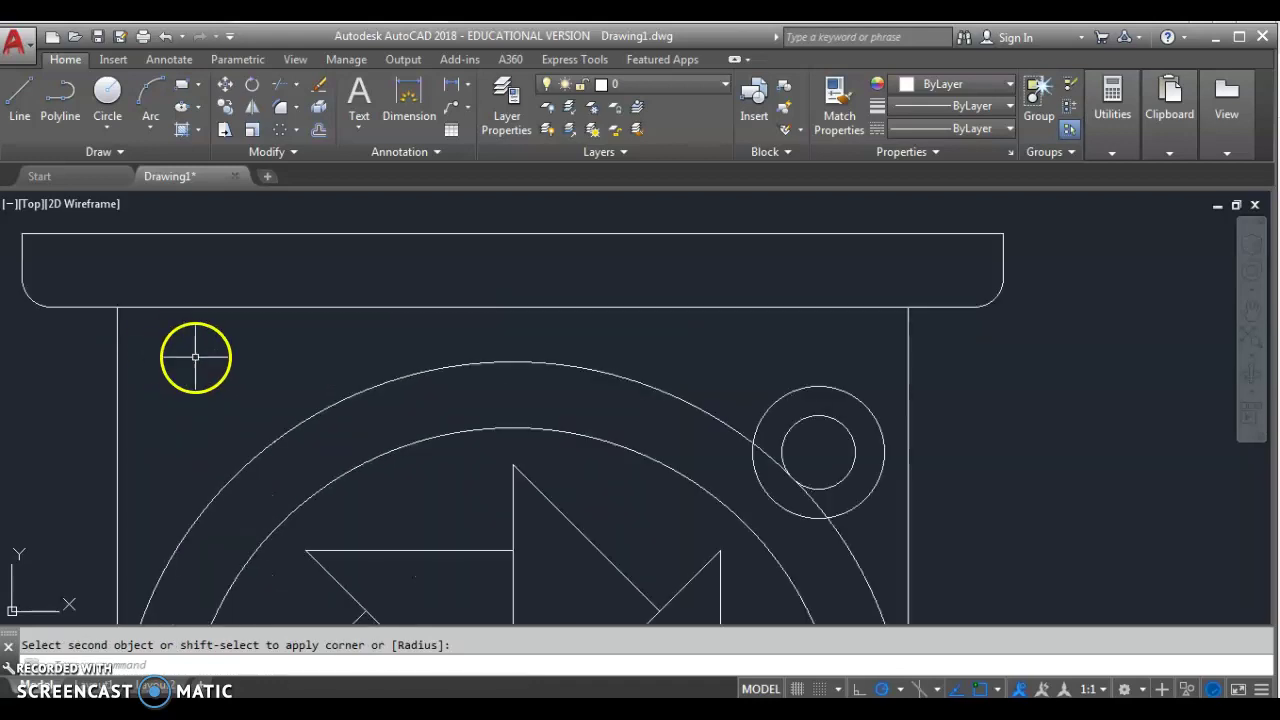
key("alt+Tab")
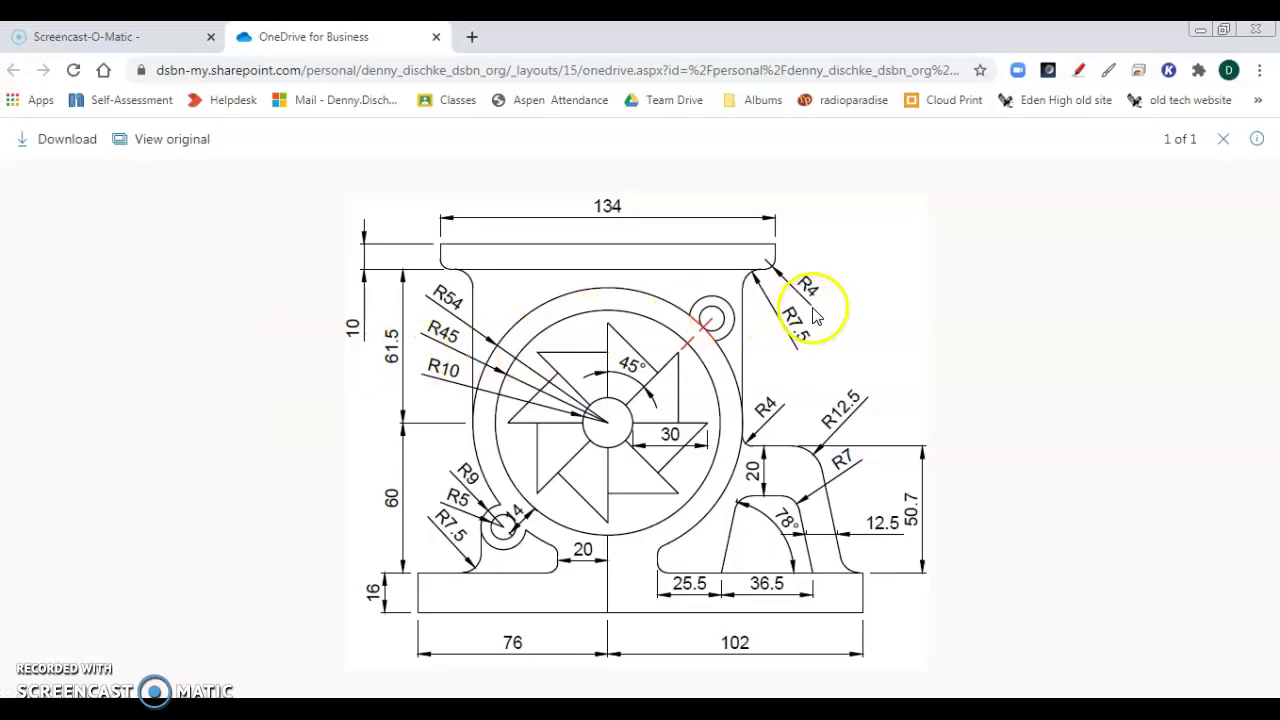
Round the corner between the flange underside and right wall with a 7.5 fillet
key("alt+Tab")
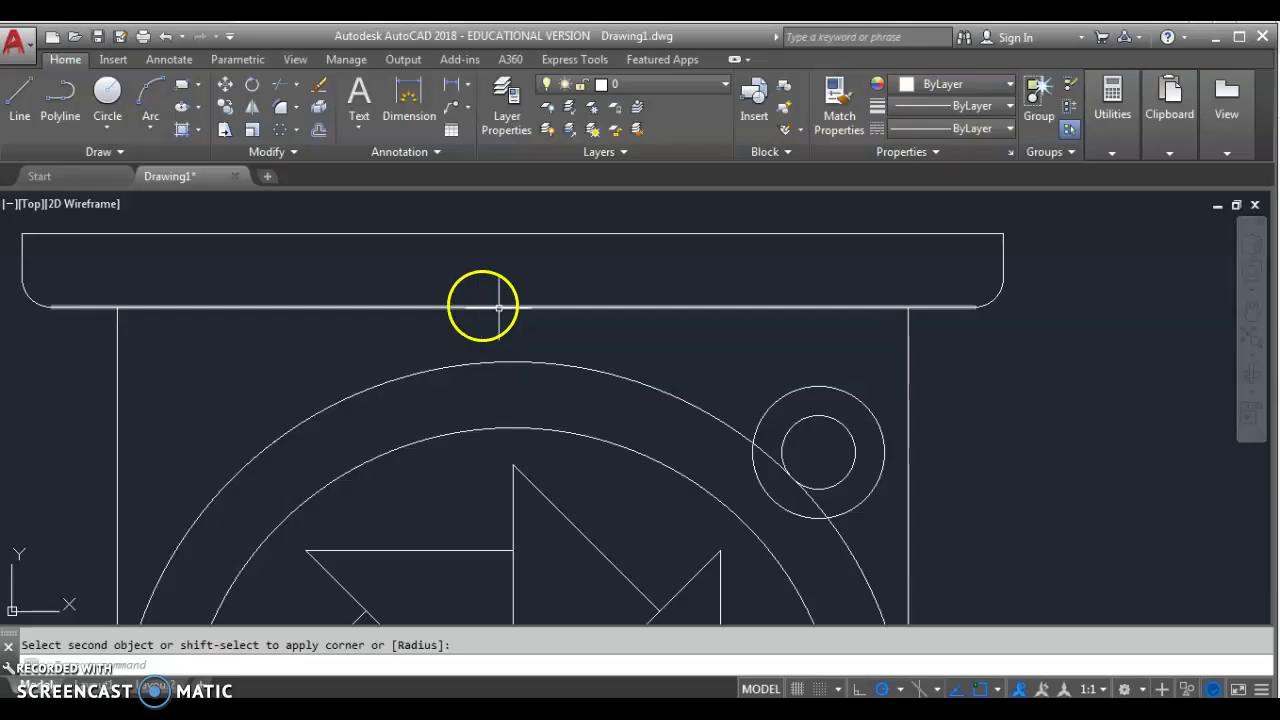
left_click(277, 113)
right_click(391, 268)
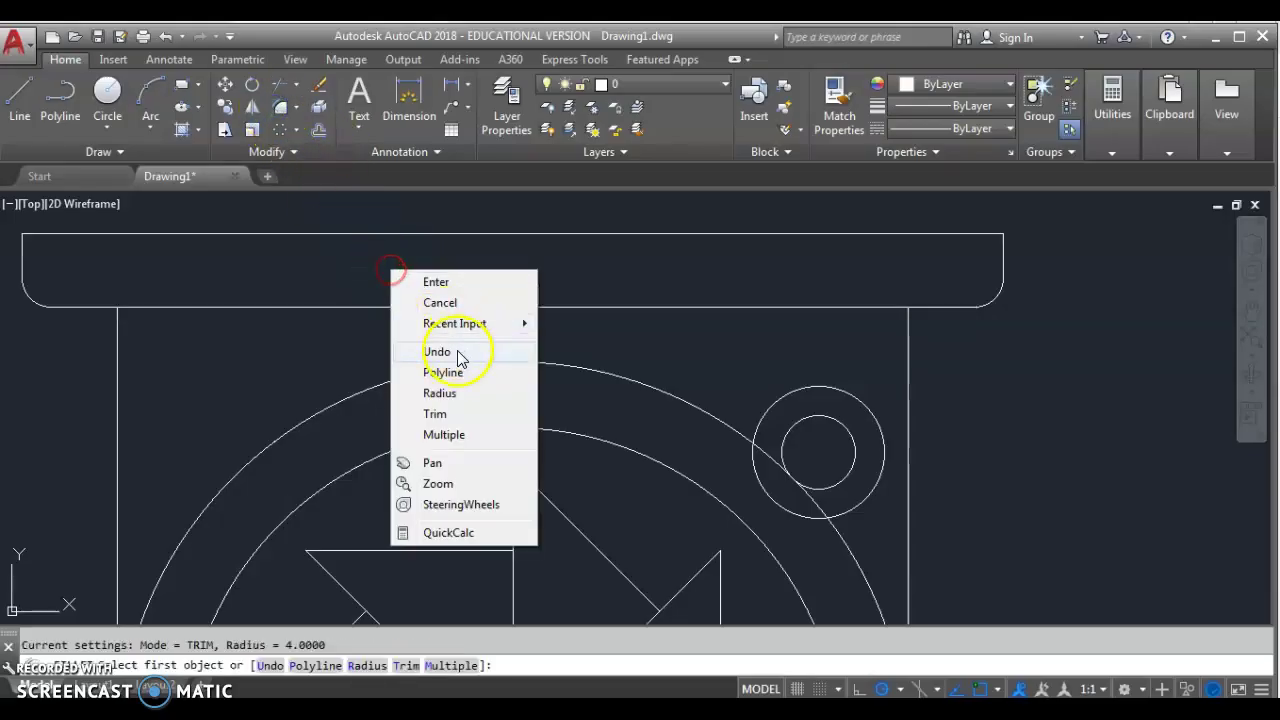
left_click(457, 392)
type("7.5")
key("Return")
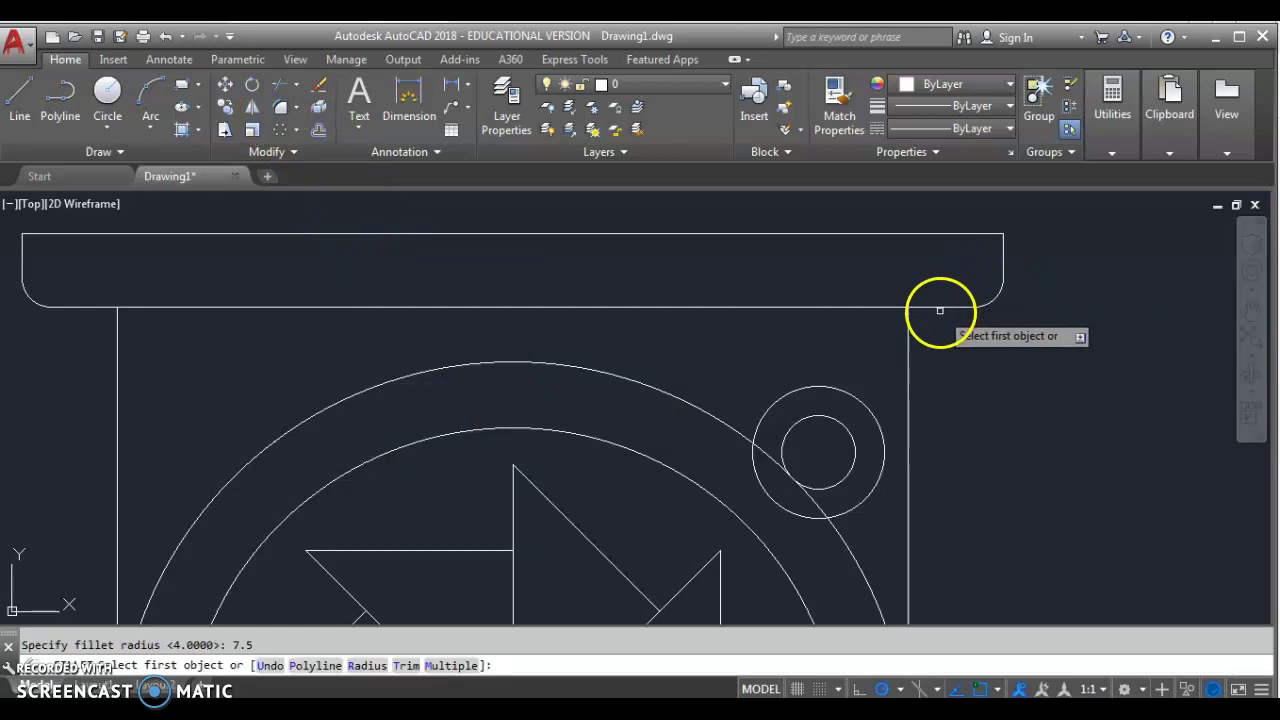
left_click(935, 310)
left_click(909, 338)
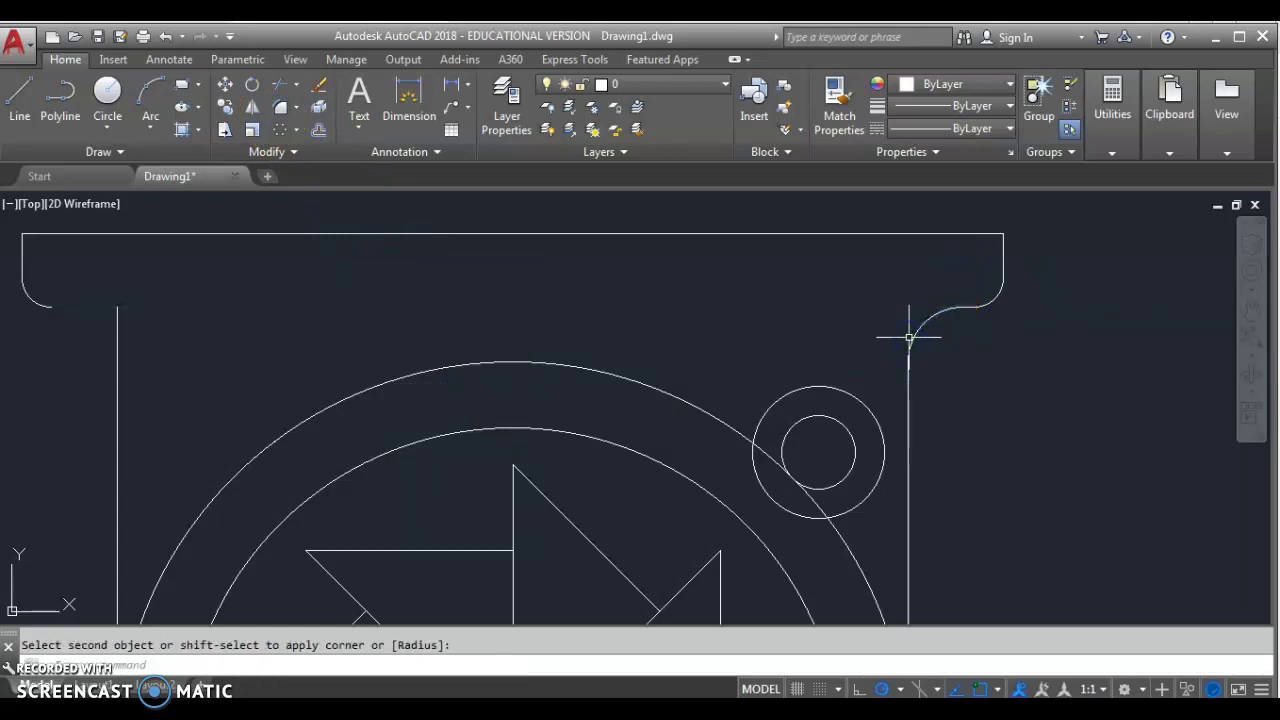
Draw the flange underside between the arc ends and fillet it to the left wall at 7.5
left_click(19, 92)
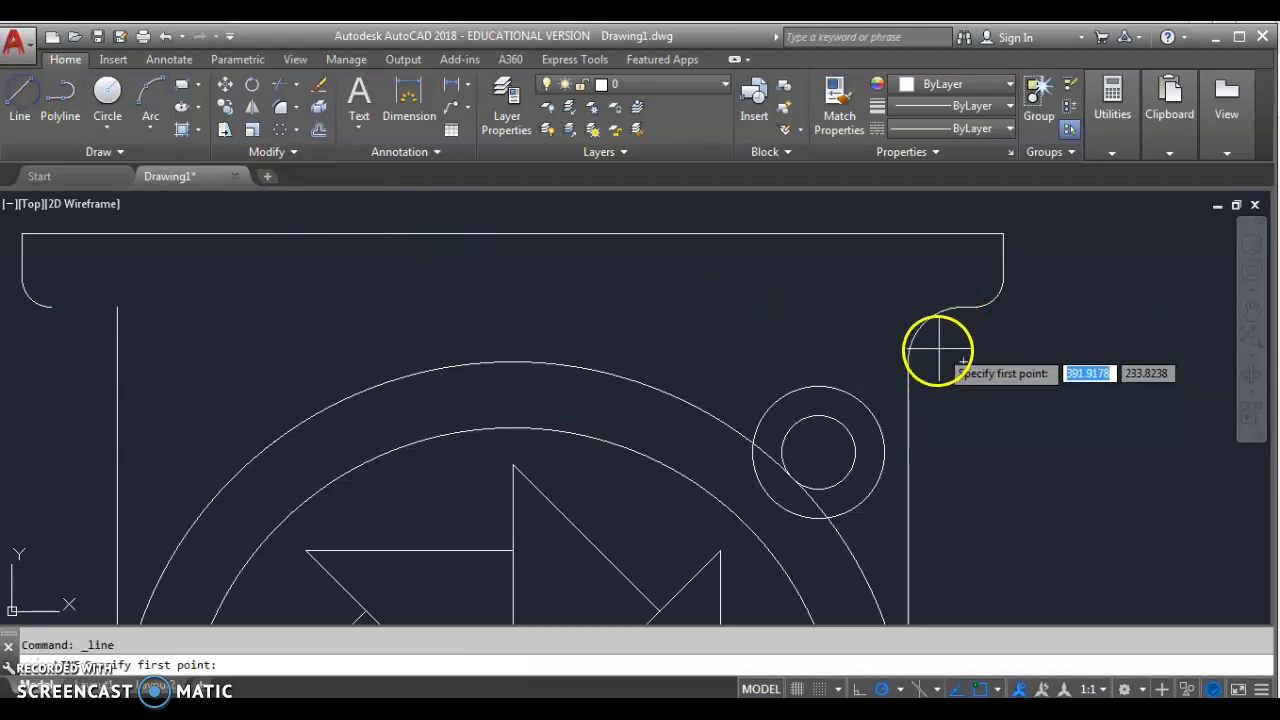
left_click(963, 307)
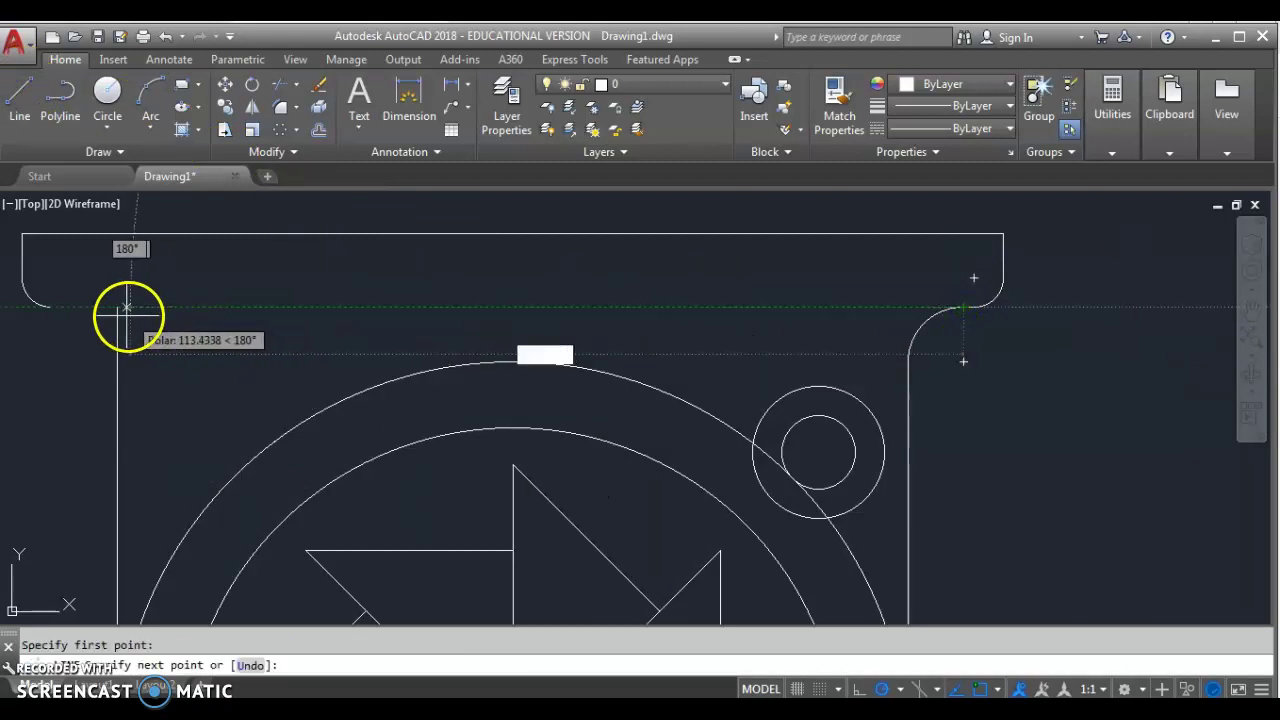
left_click(50, 307)
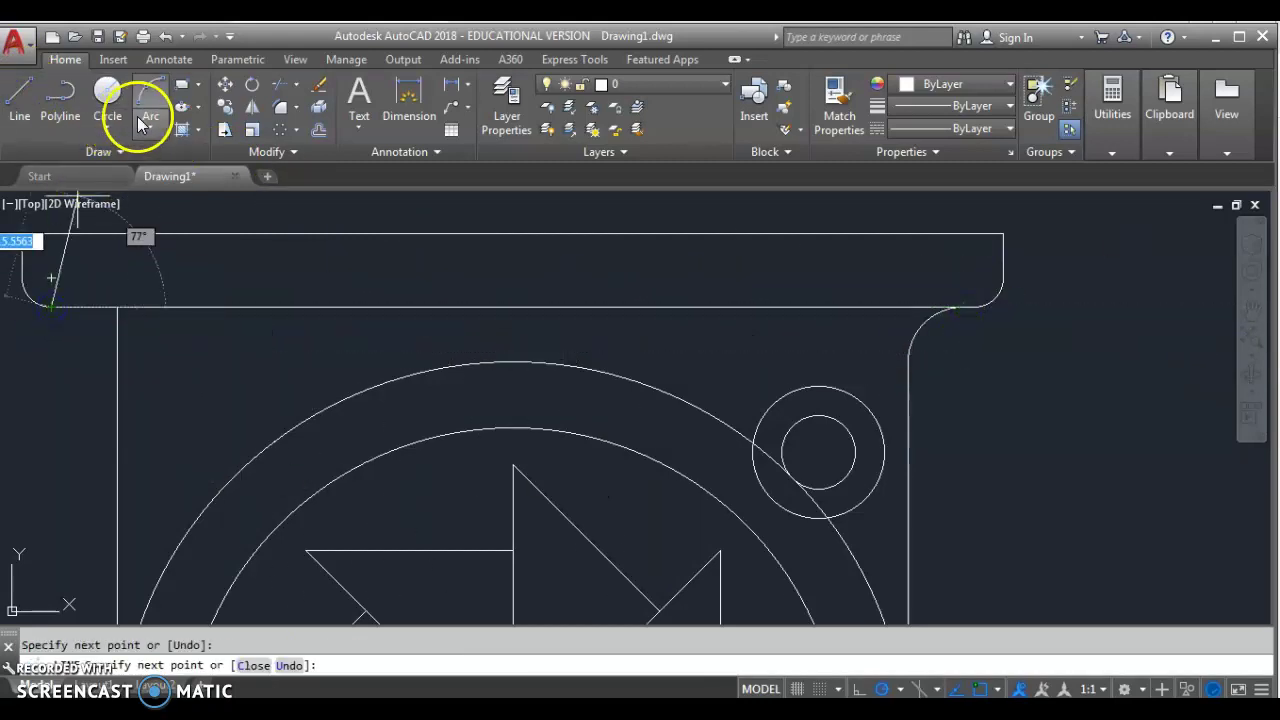
left_click(280, 107)
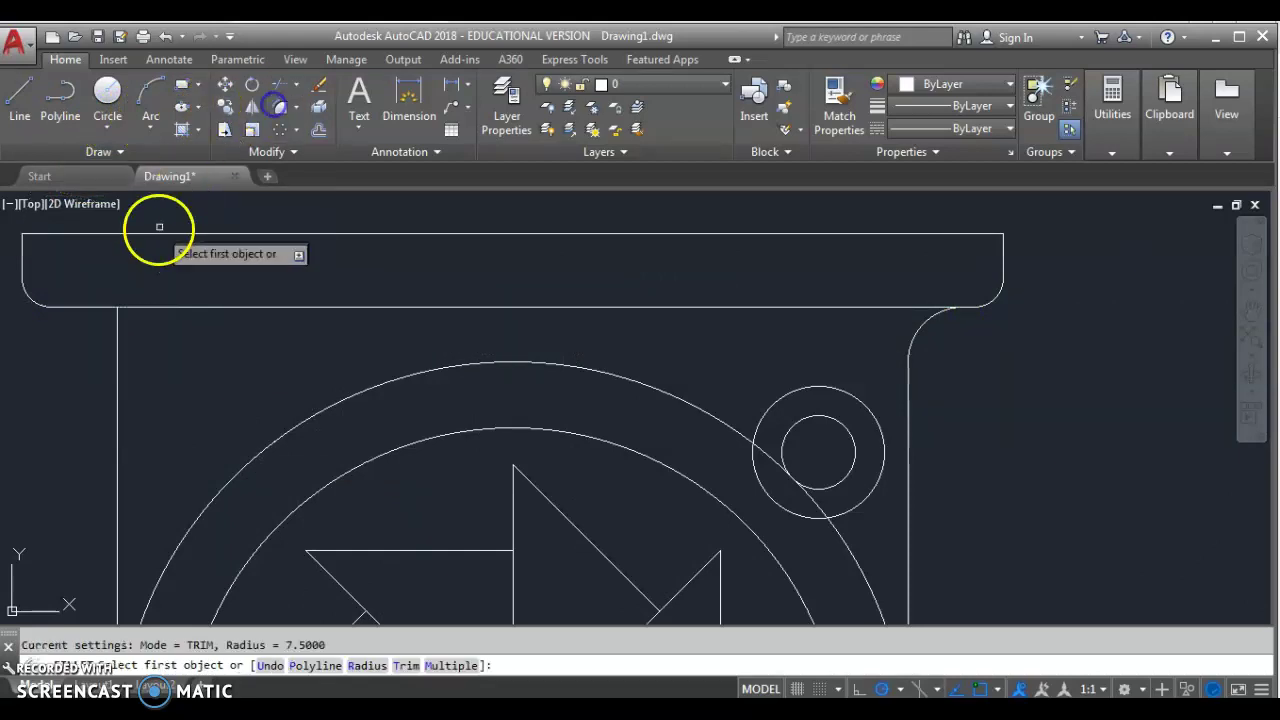
right_click(111, 295)
left_click(158, 420)
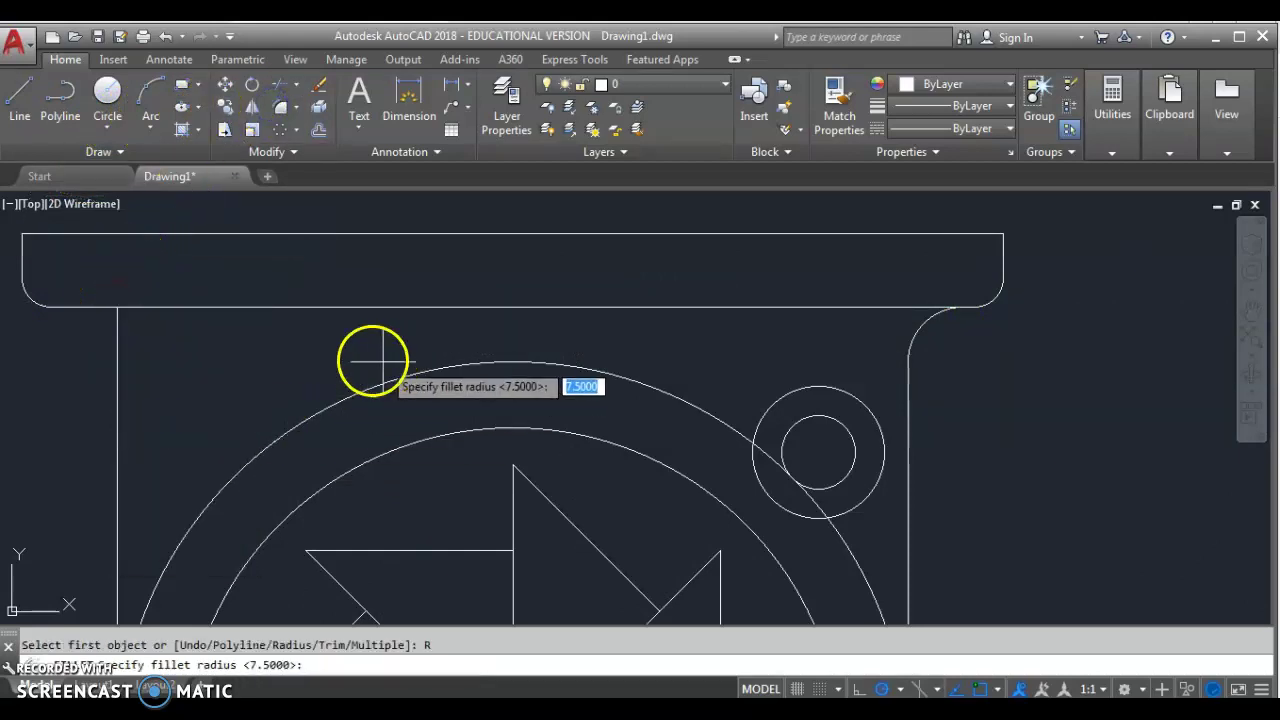
key("Return")
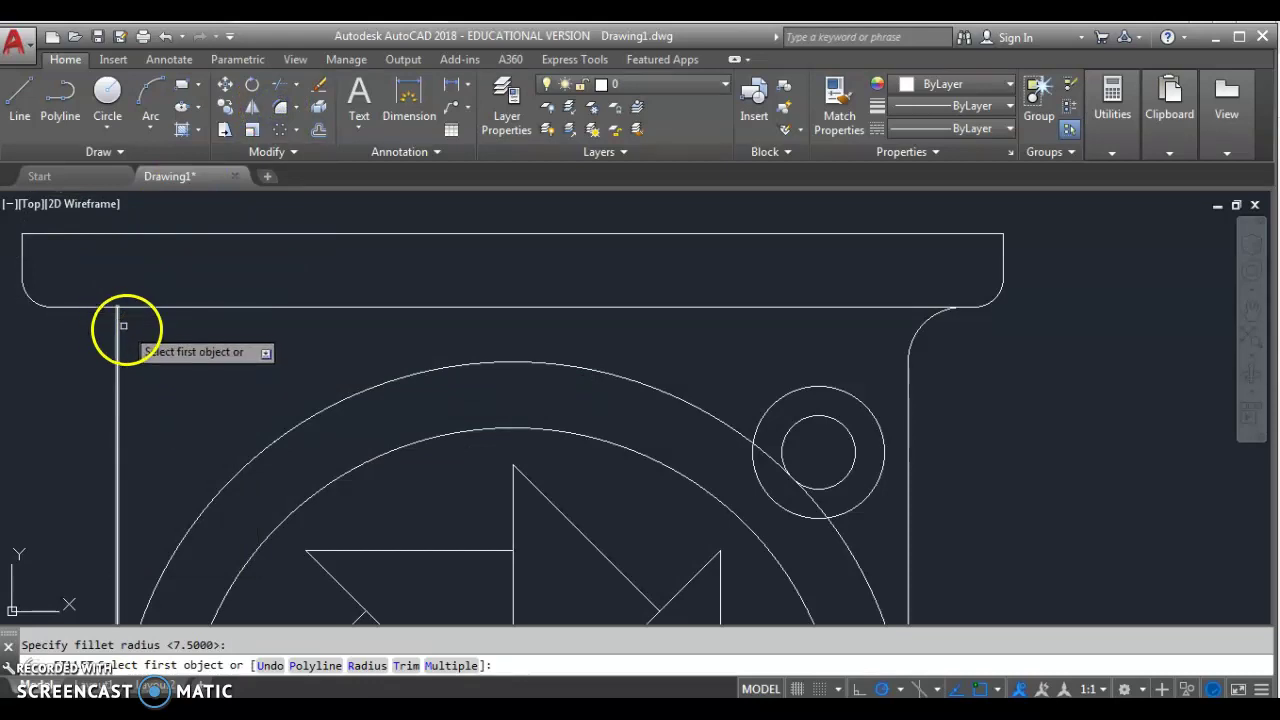
left_click(117, 348)
left_click(93, 307)
key("Escape")
Inspect the underside line's left end grip and zoom out to show the whole fan
left_click(138, 307)
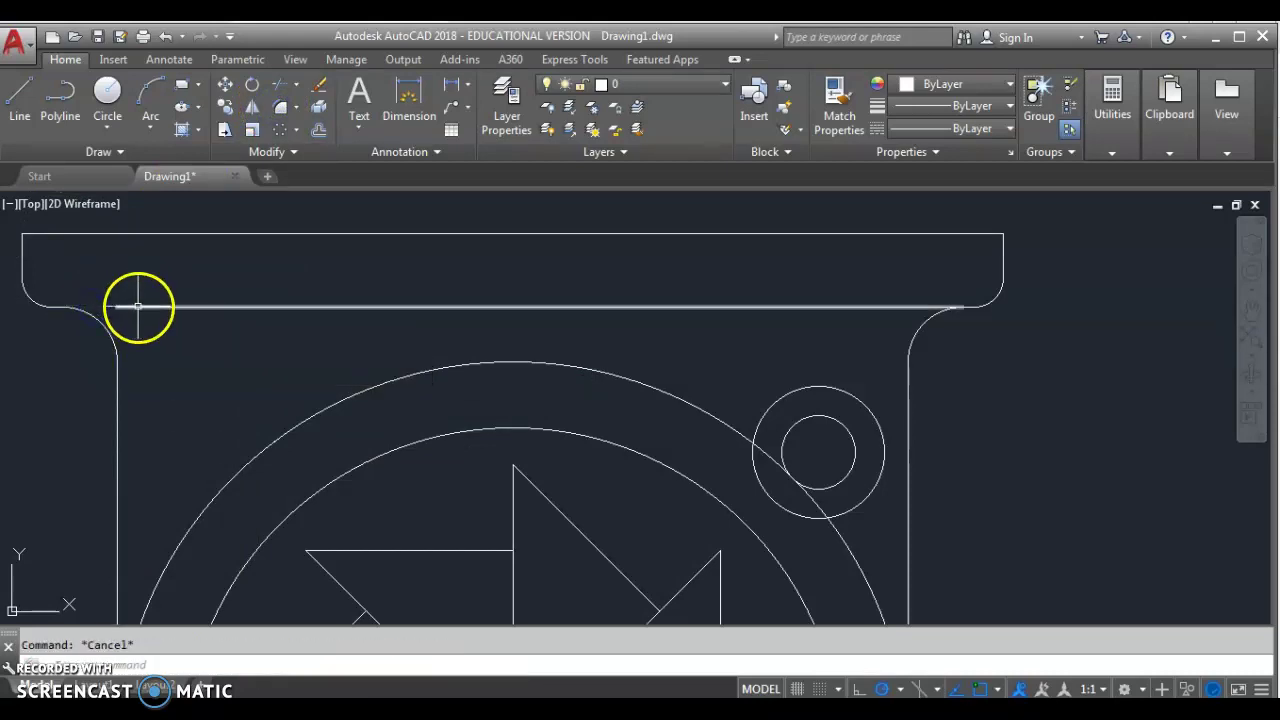
left_click(117, 307)
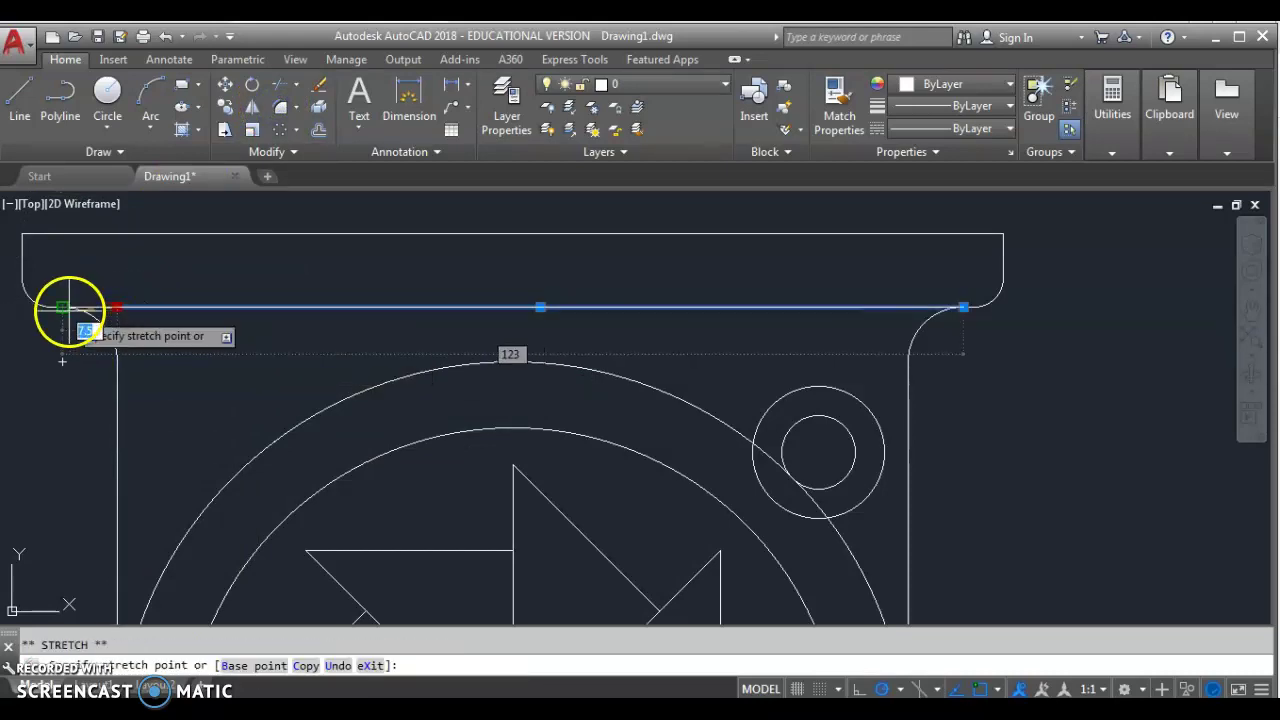
key("Escape")
scroll(182, 362, "down", 3)
middle_click_drag(191, 363, 352, 320)
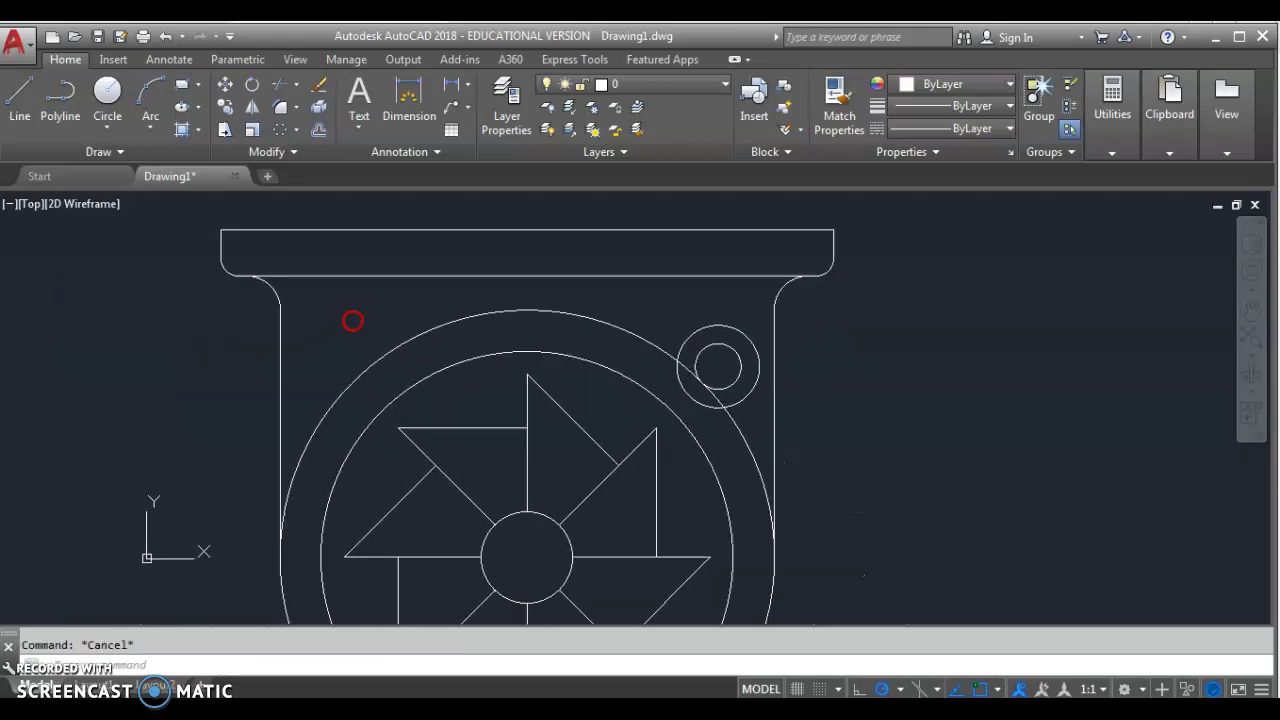
key("alt+Tab")
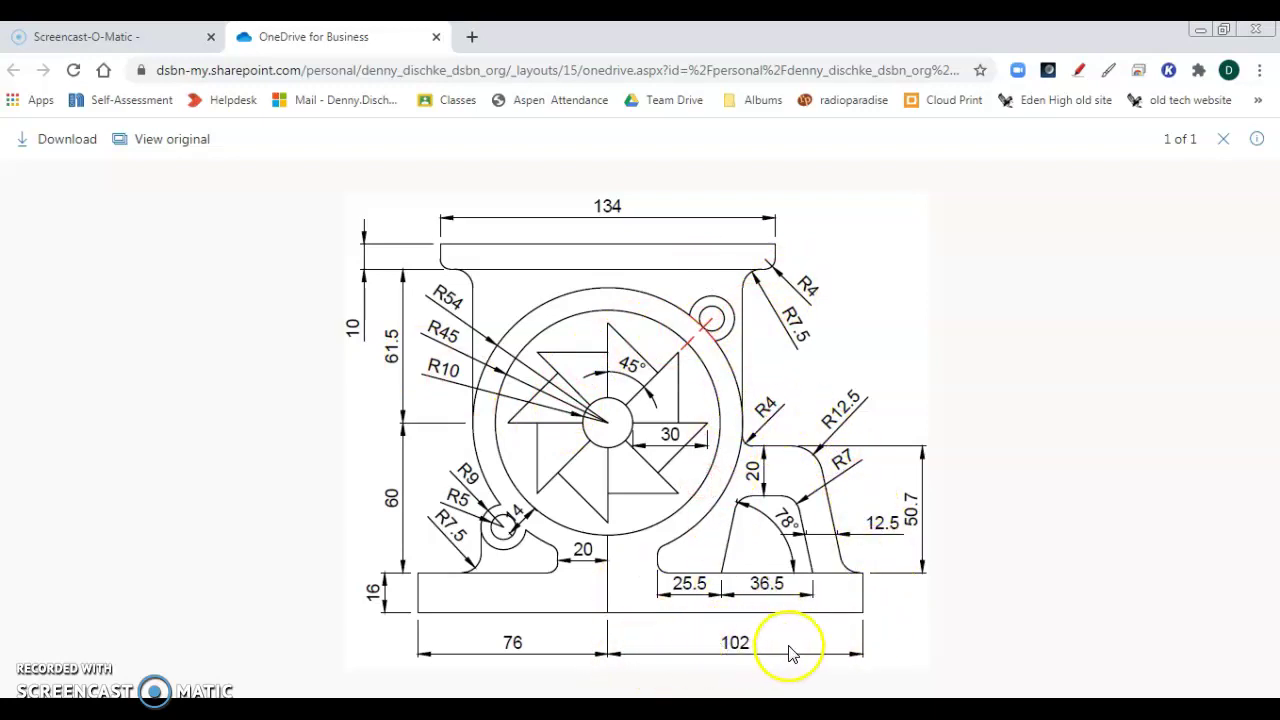
key("alt+Tab")
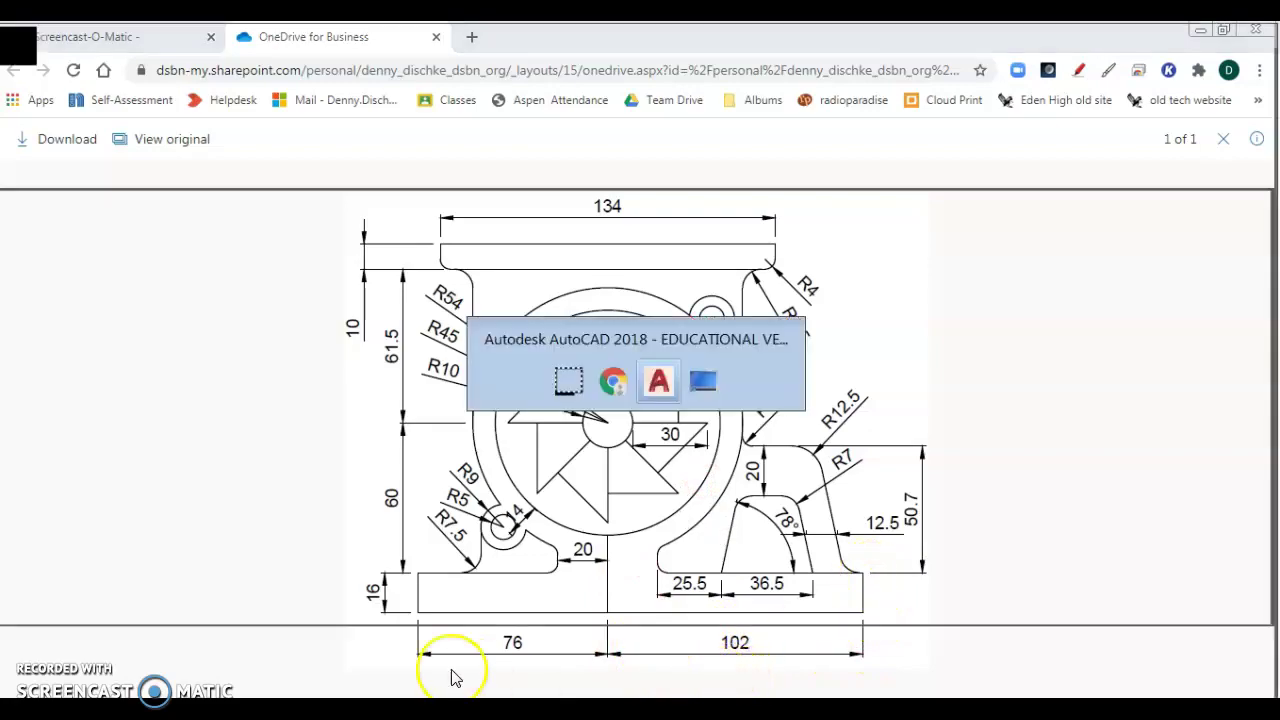
scroll(460, 495, "down", 3)
middle_click_drag(466, 491, 414, 286)
Extend the base's bottom edge 102 further to the right
scroll(415, 375, "up", 2)
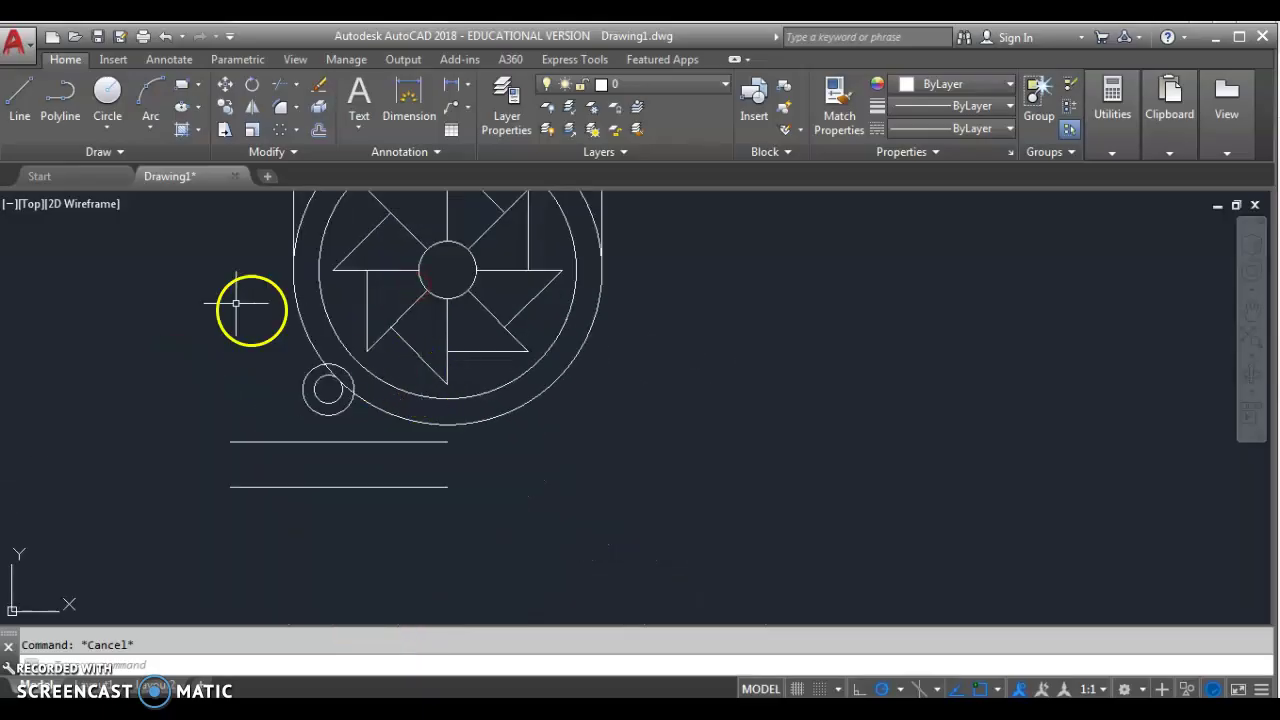
left_click(22, 100)
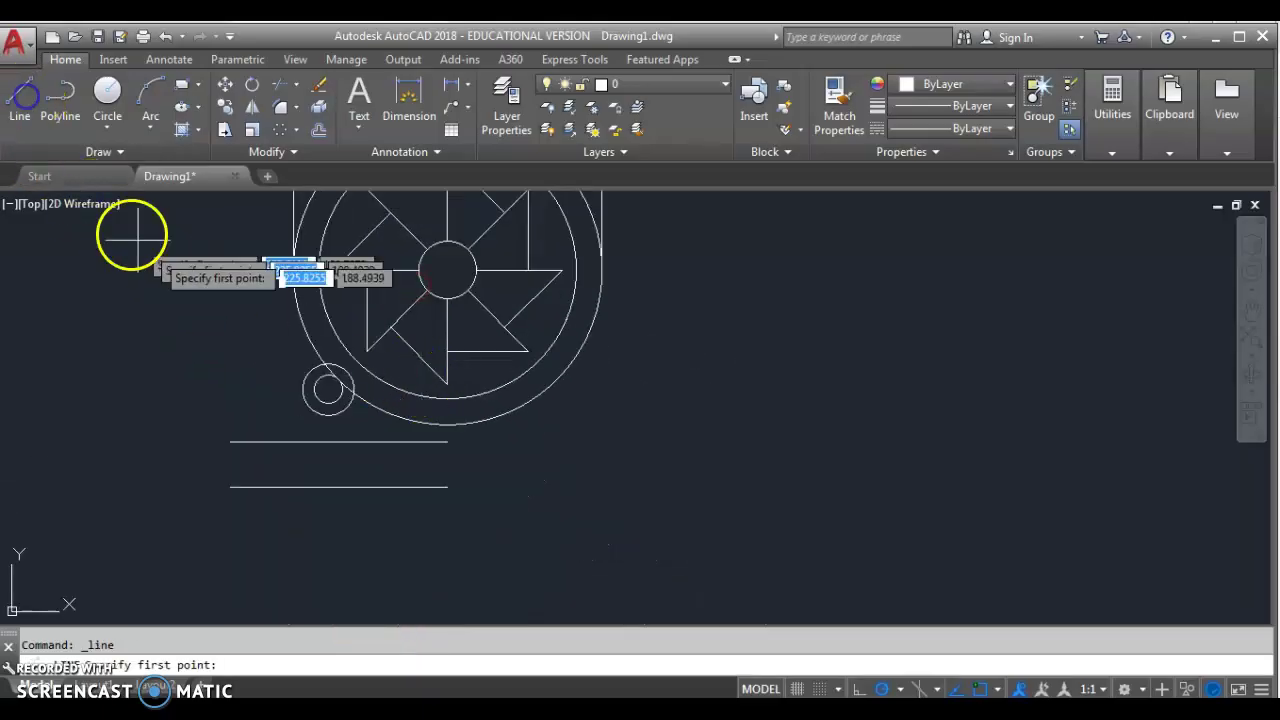
key("Escape")
left_click(441, 487)
left_click(447, 487)
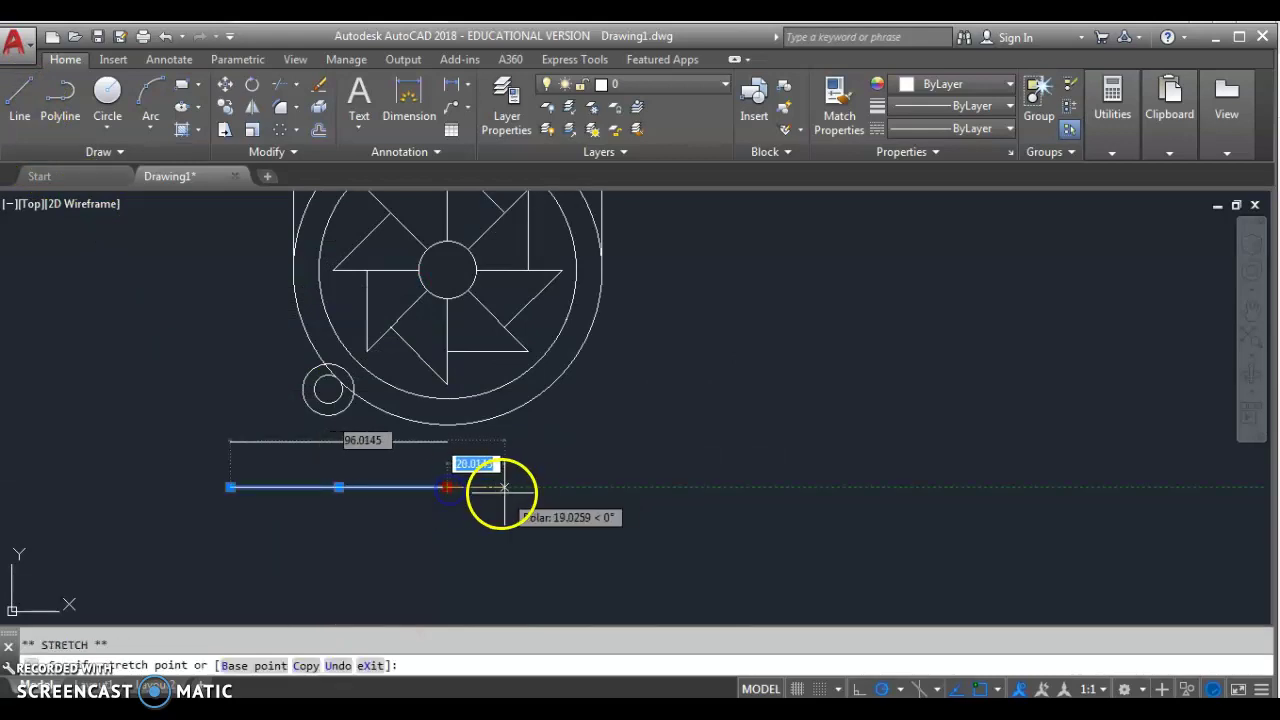
type("102")
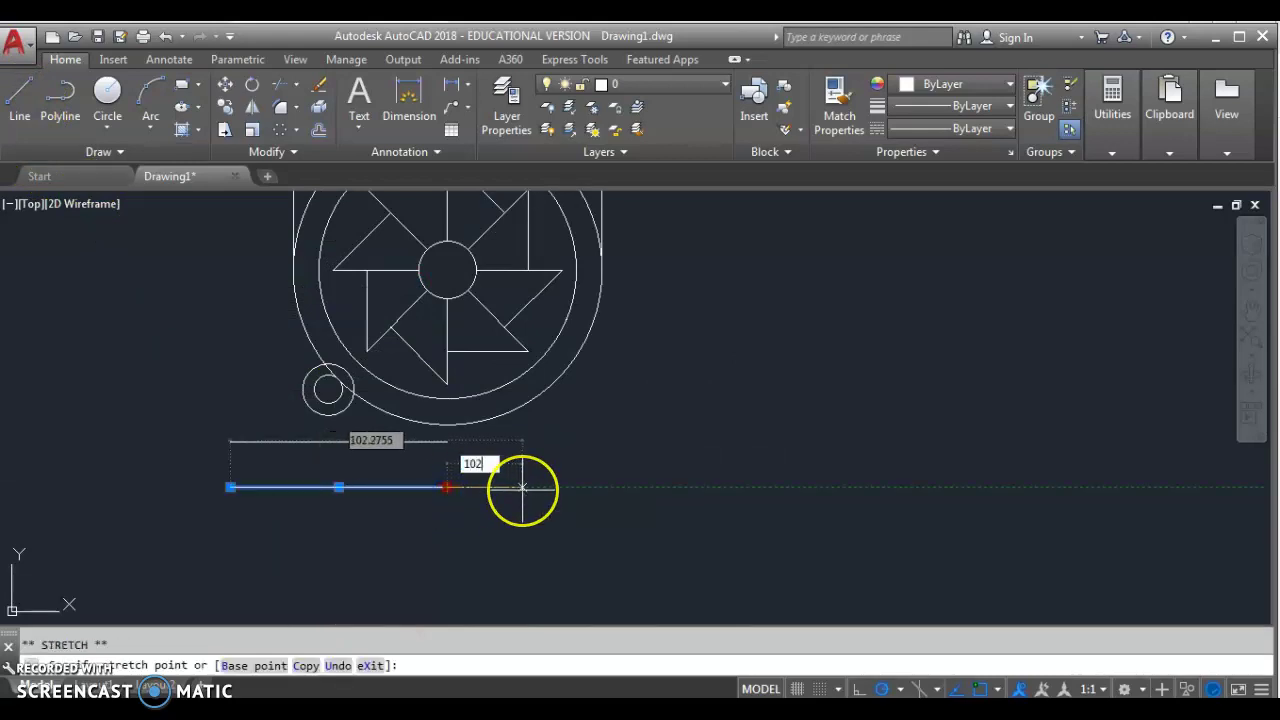
key("Return")
Draw the base's 16-high right end edge and its top edge back to the existing line
left_click(19, 100)
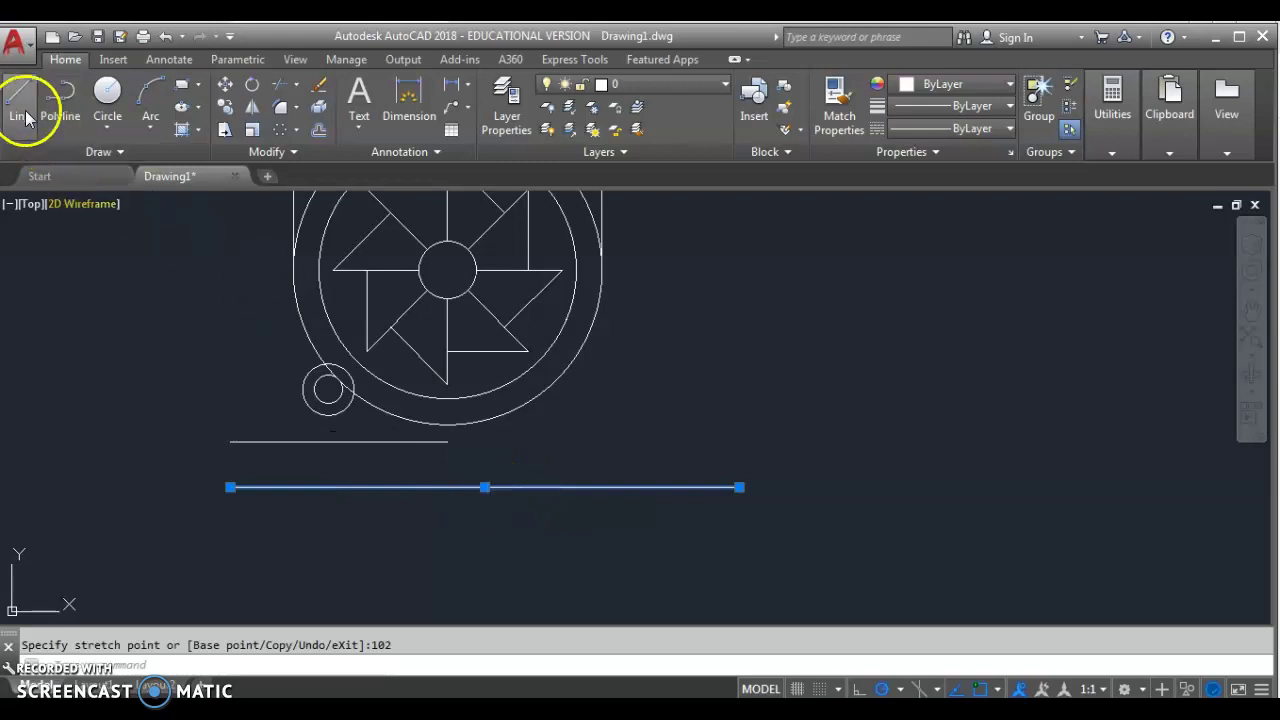
left_click(740, 487)
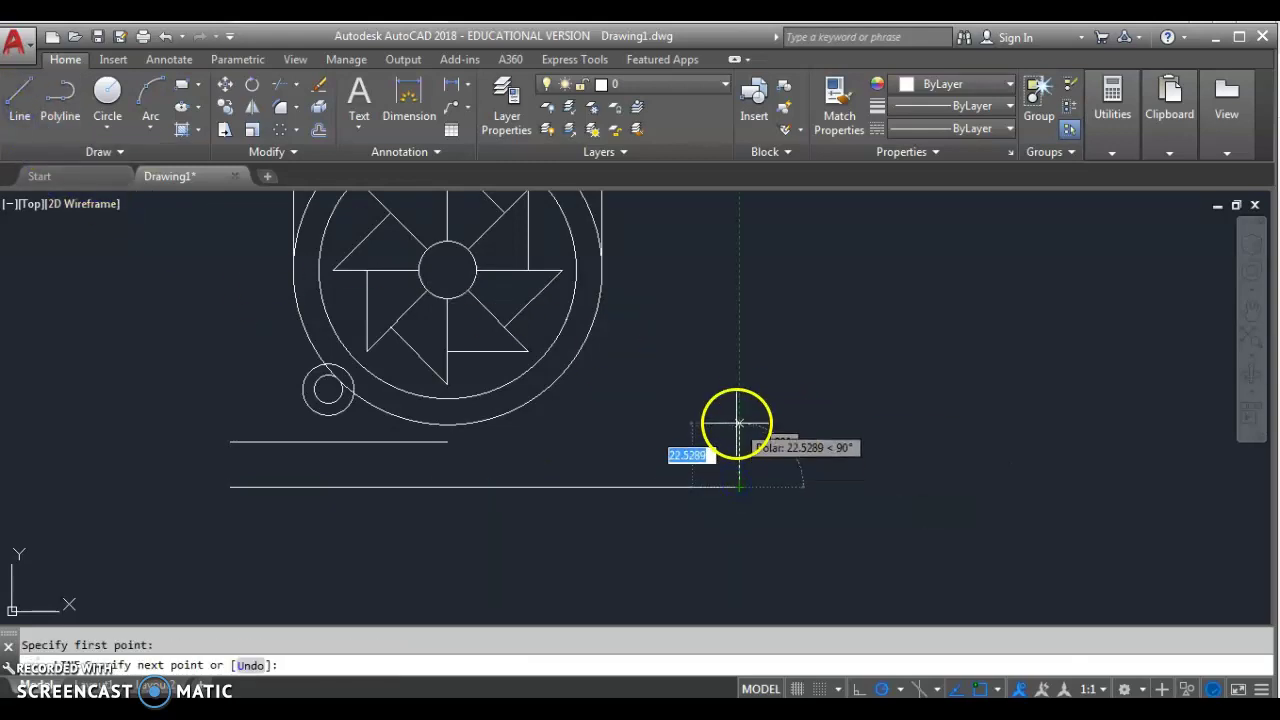
type("6")
key("Return")
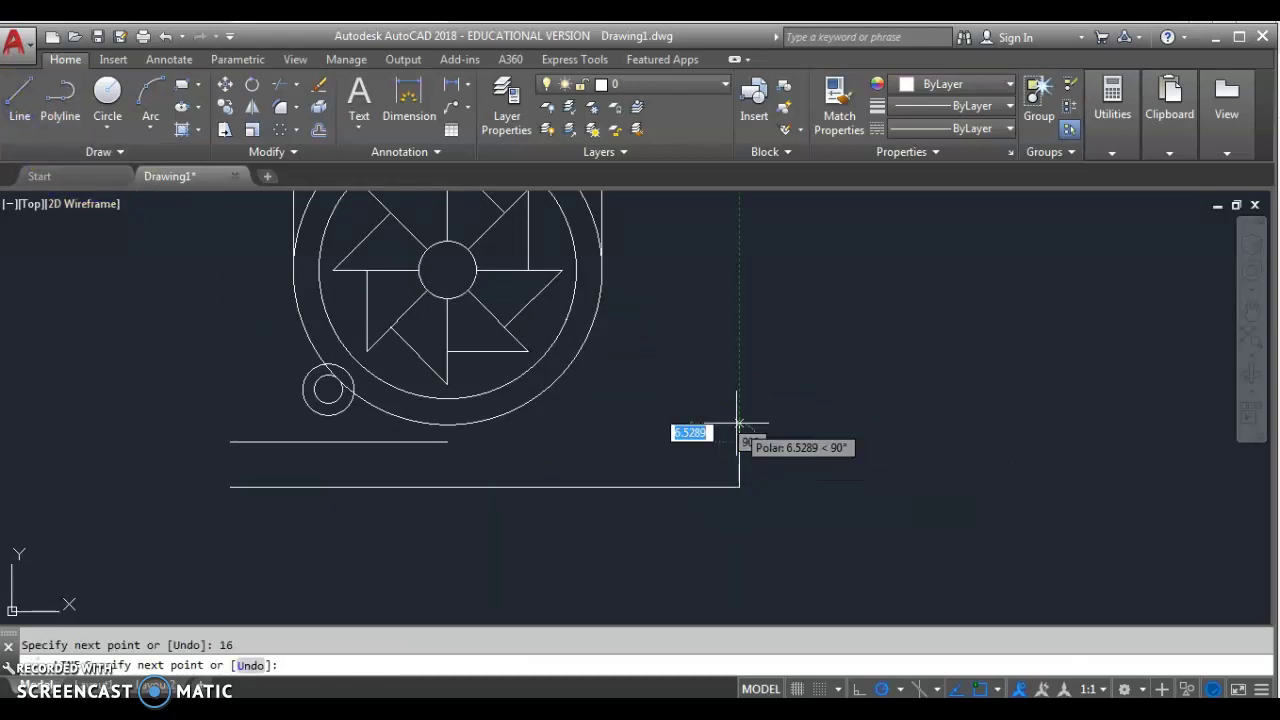
left_click(740, 441)
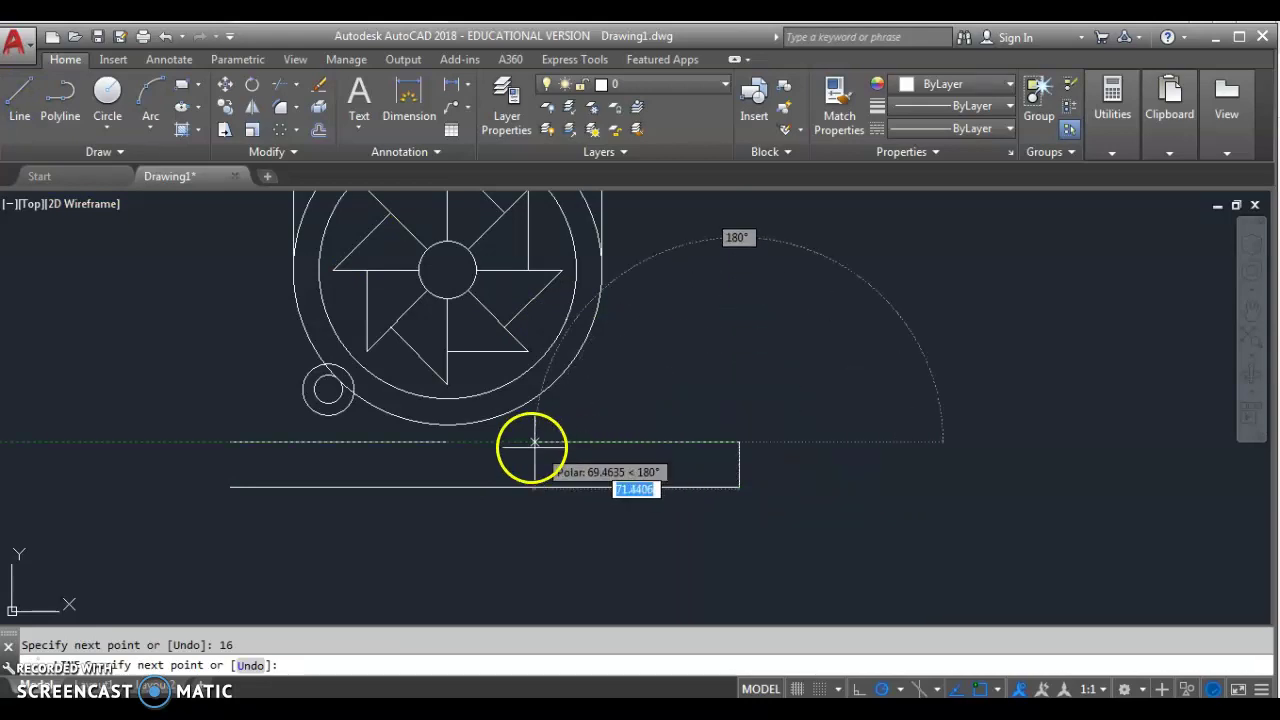
left_click(466, 441)
key("Escape")
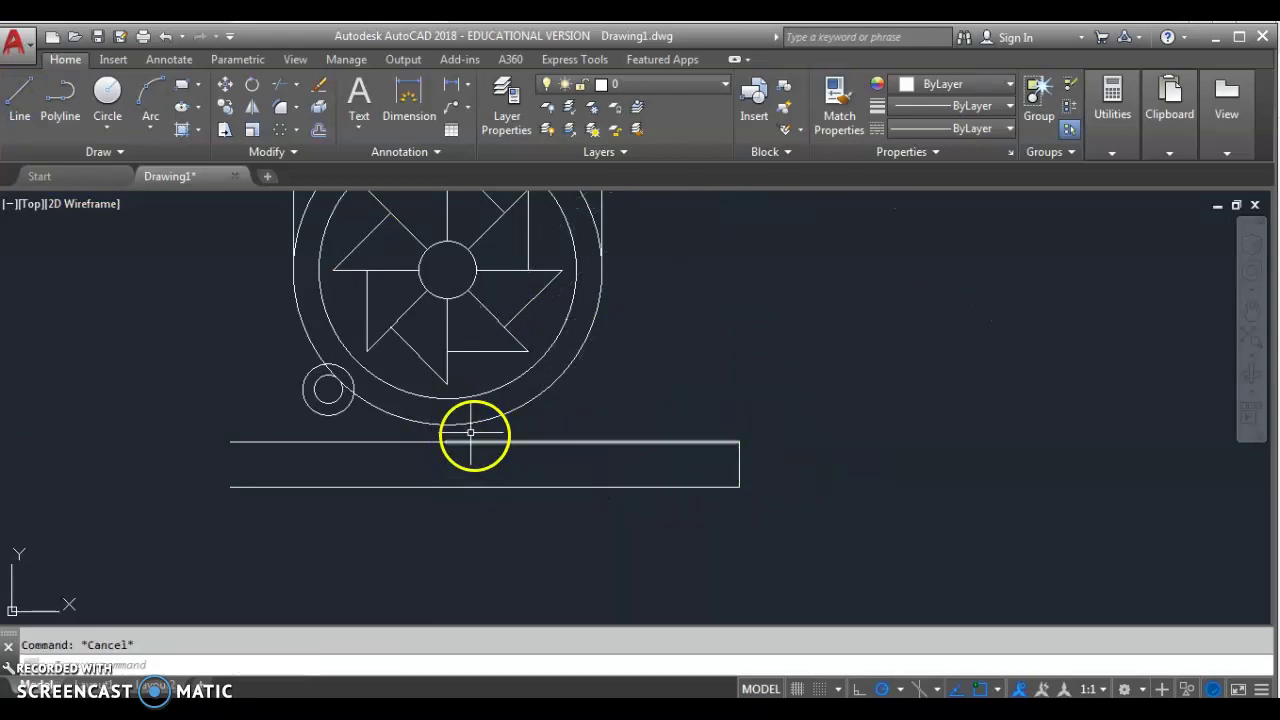
Draw a short vertical line up from the centre of the base top
left_click(19, 100)
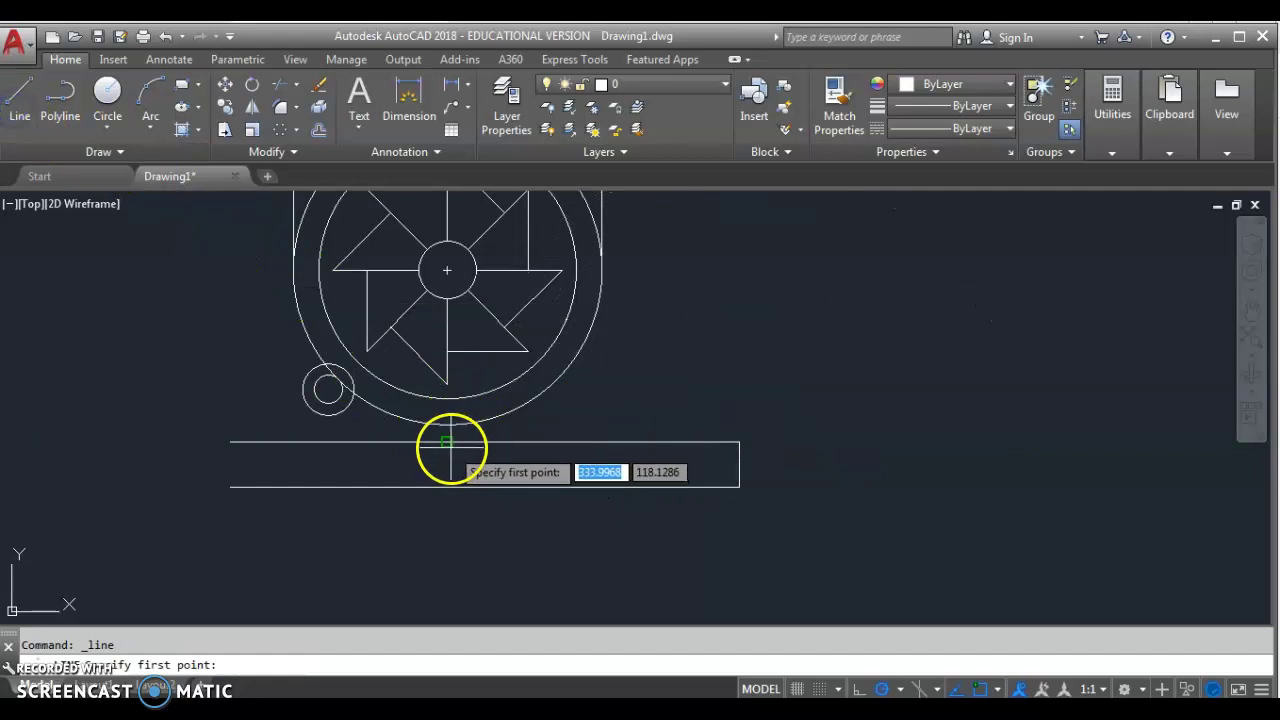
left_click(447, 441)
left_click(462, 409)
Offset the short centre line 20 to the left and 20 to the right
key("Escape")
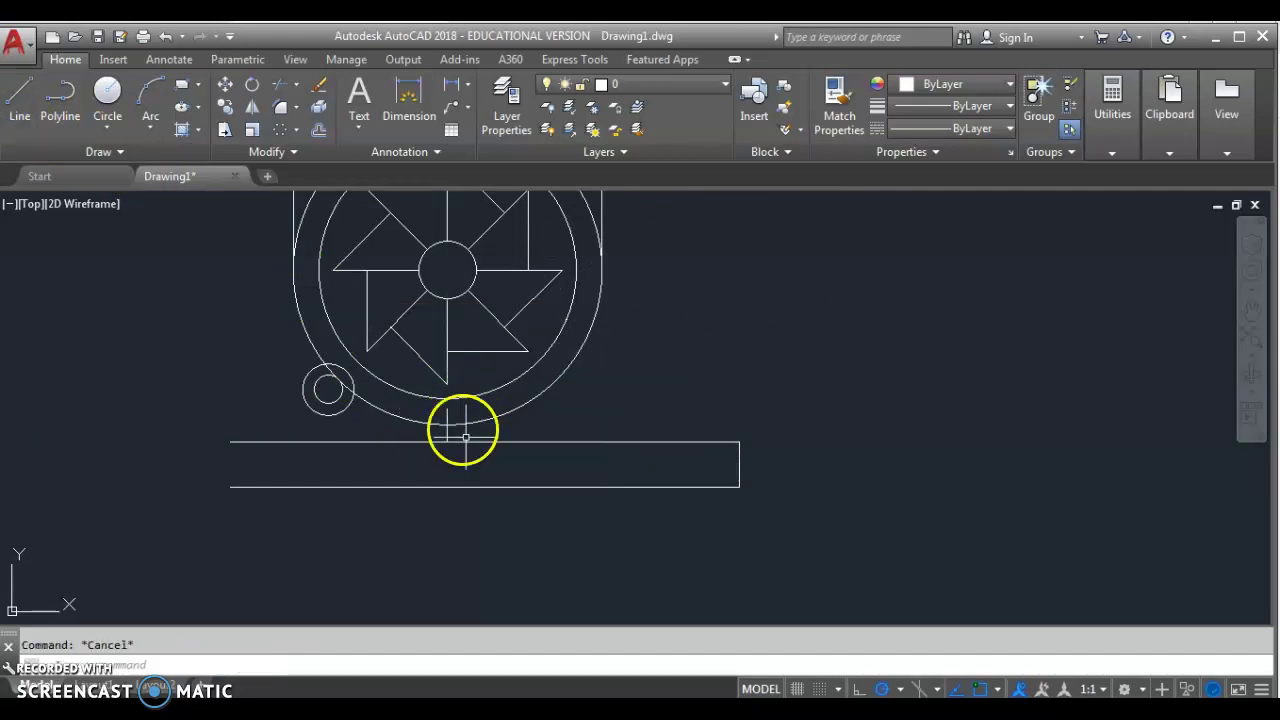
key("alt+Tab")
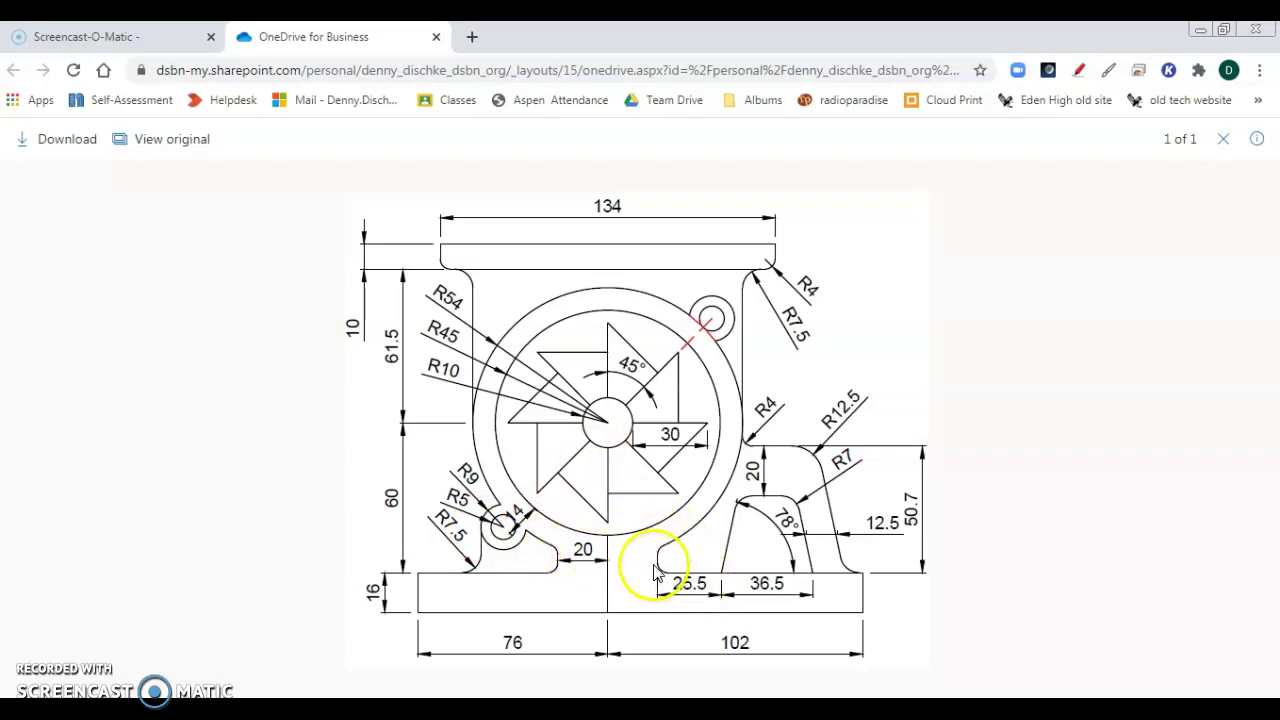
key("alt+Tab")
middle_click_drag(523, 460, 552, 363)
scroll(394, 257, "up", 2)
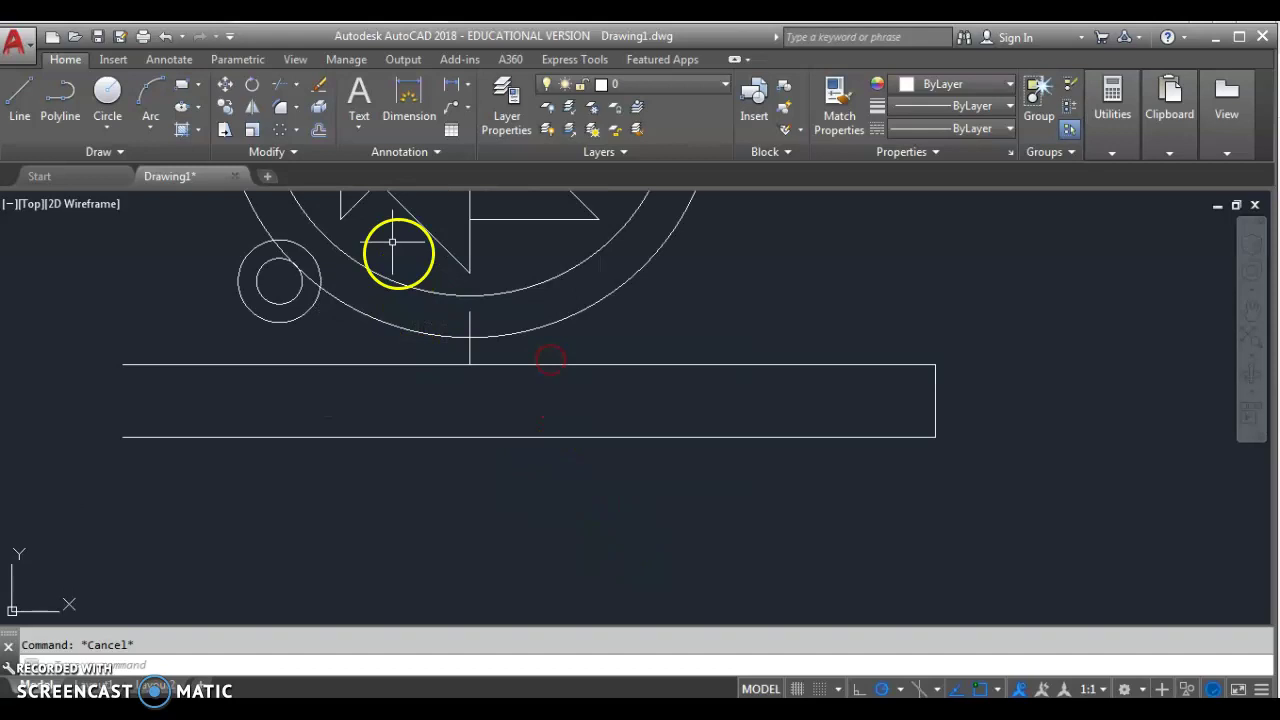
left_click(330, 138)
type("20")
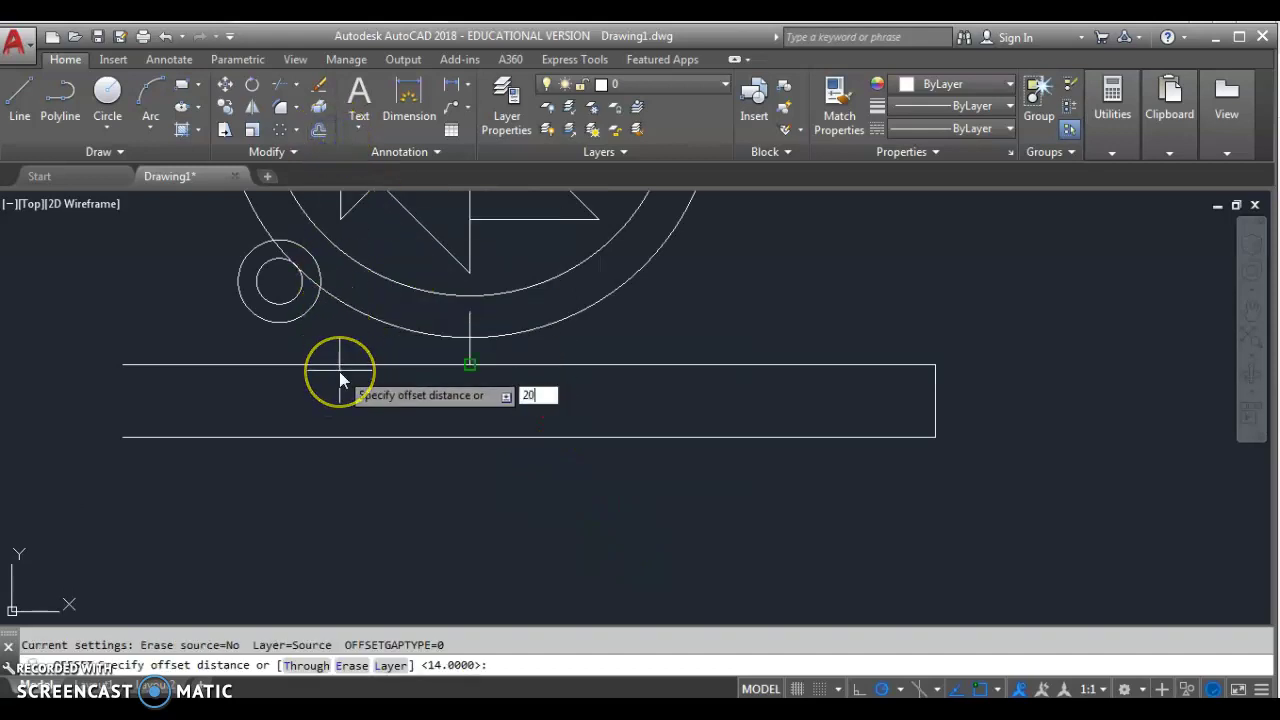
key("Return")
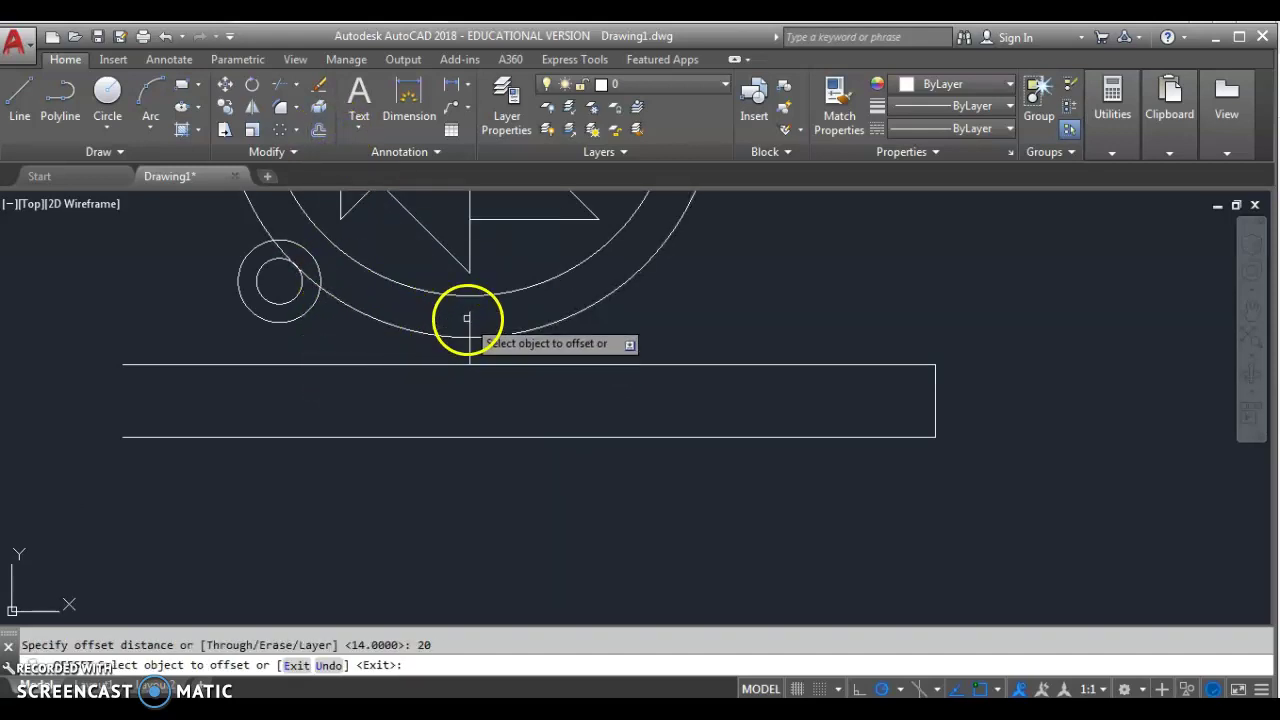
left_click(466, 318)
left_click(410, 315)
left_click(470, 318)
left_click(608, 331)
Offset the support's left line 36.5 to the right to form its right edge
left_click(563, 349)
left_click(620, 340)
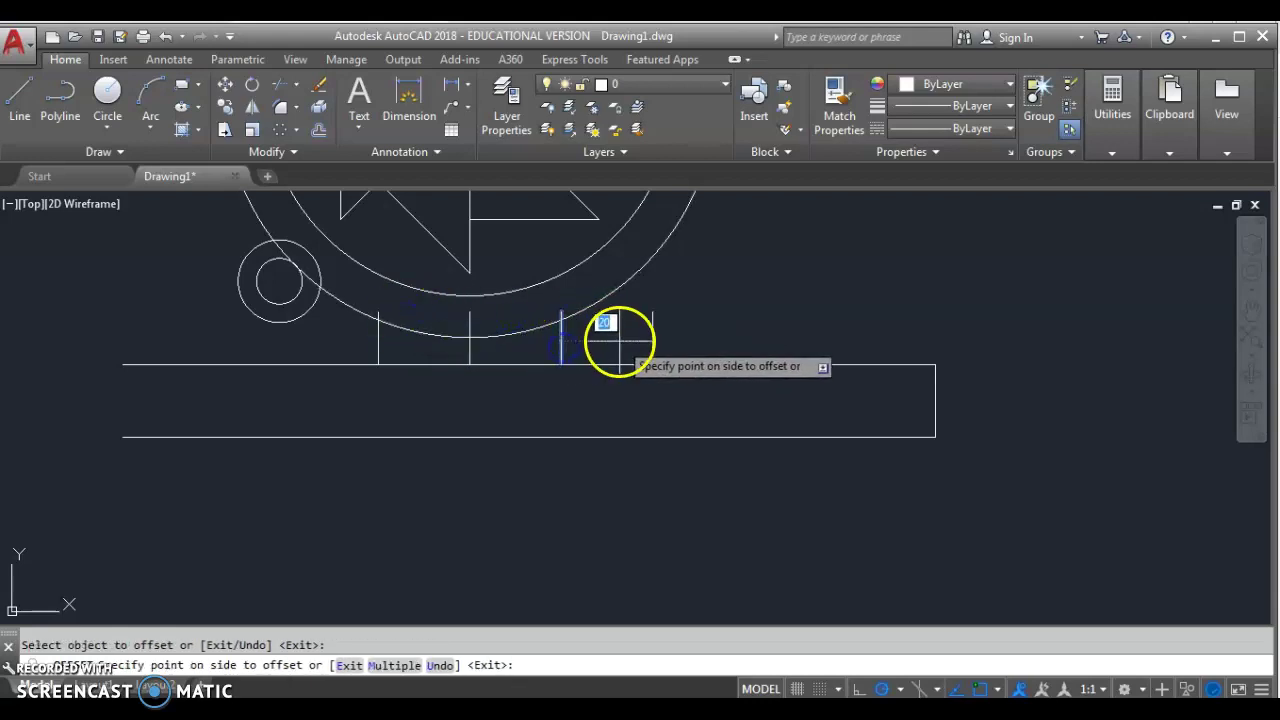
key("alt+Tab")
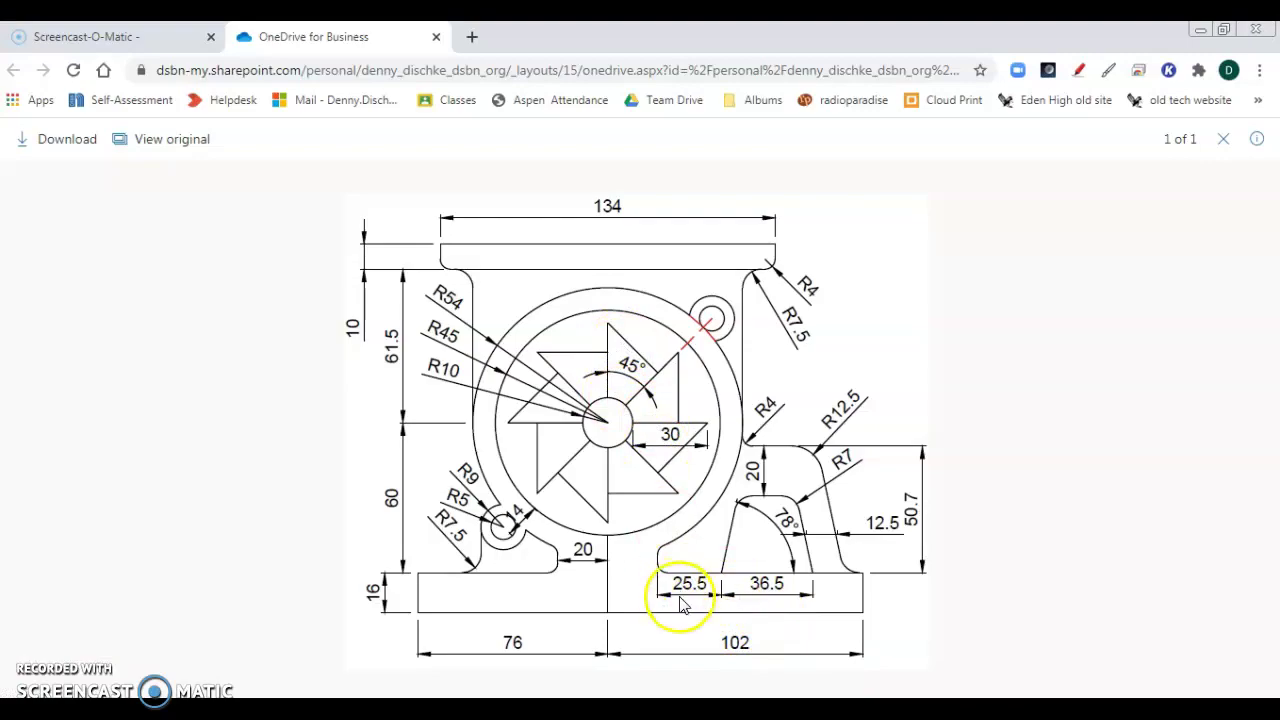
key("alt+Tab")
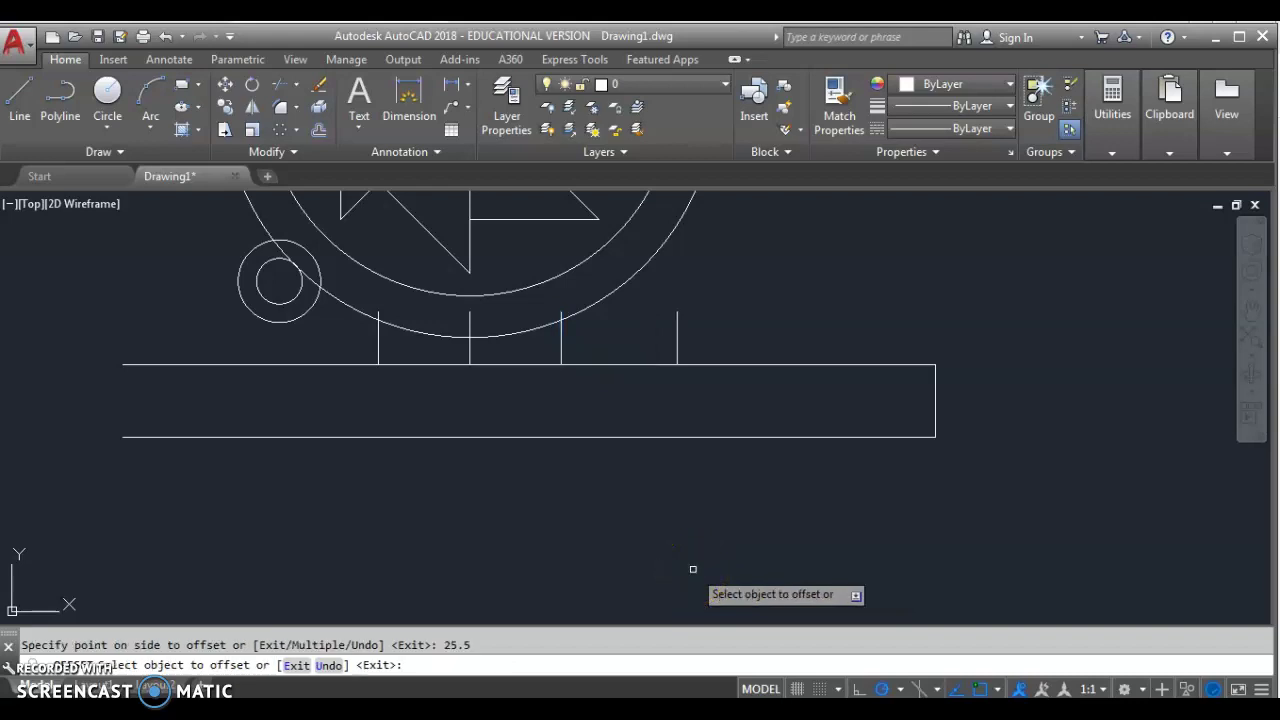
left_click(677, 343)
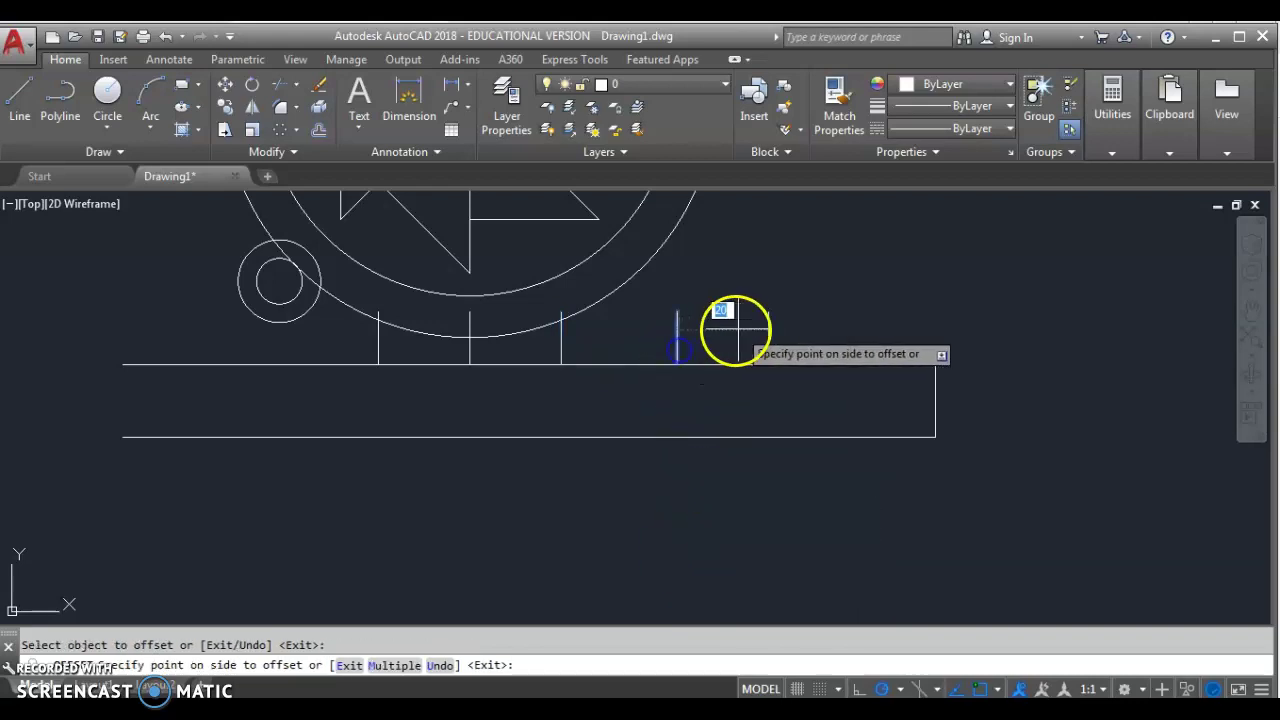
key("alt+Tab")
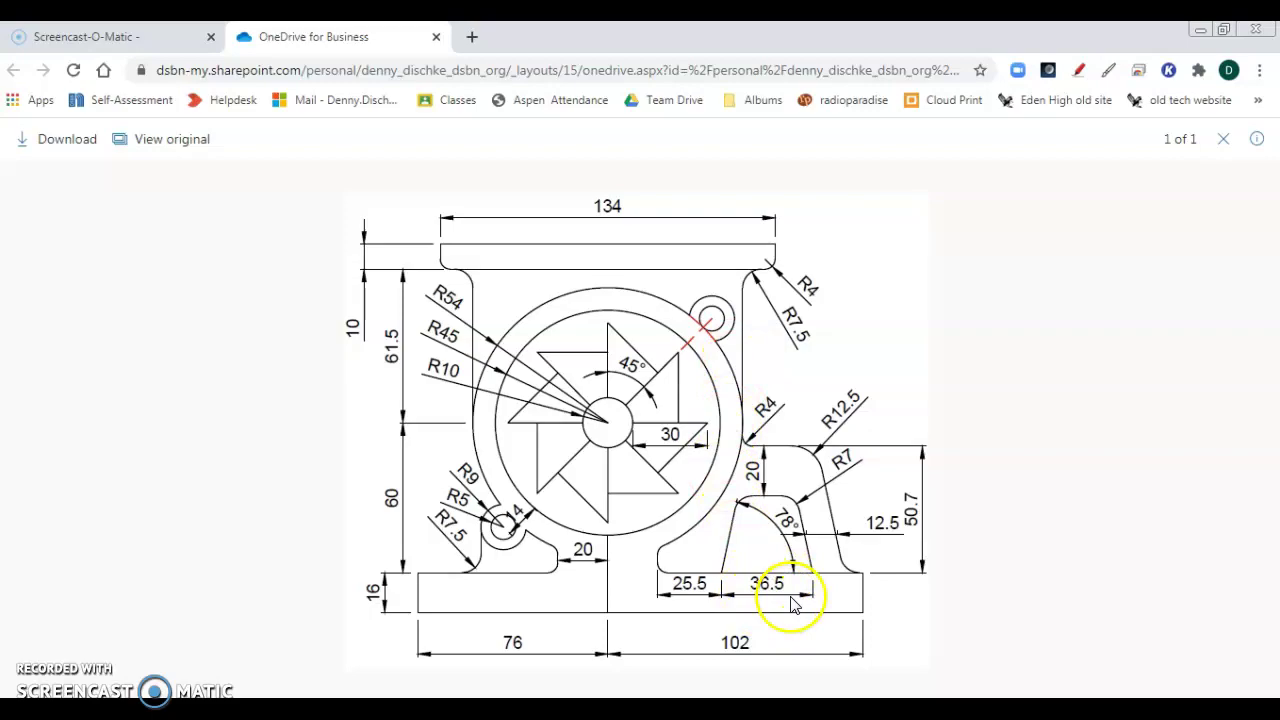
key("alt+Tab")
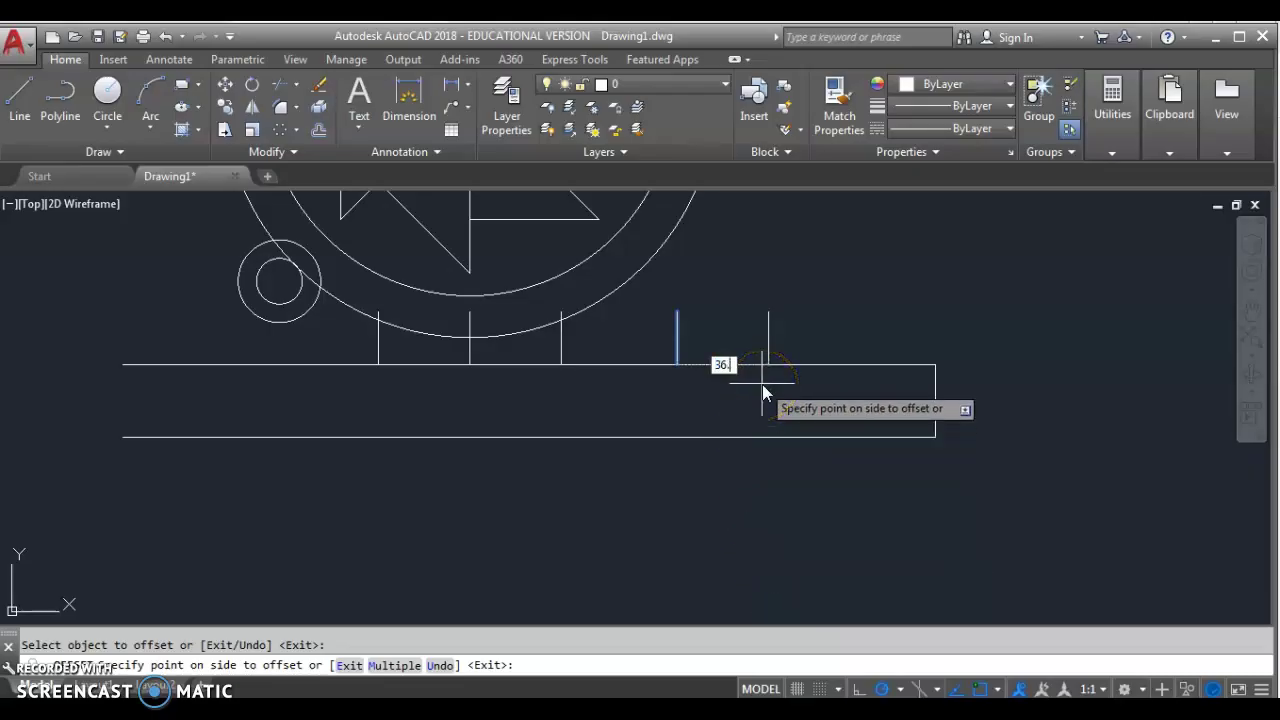
type("5")
key("Return")
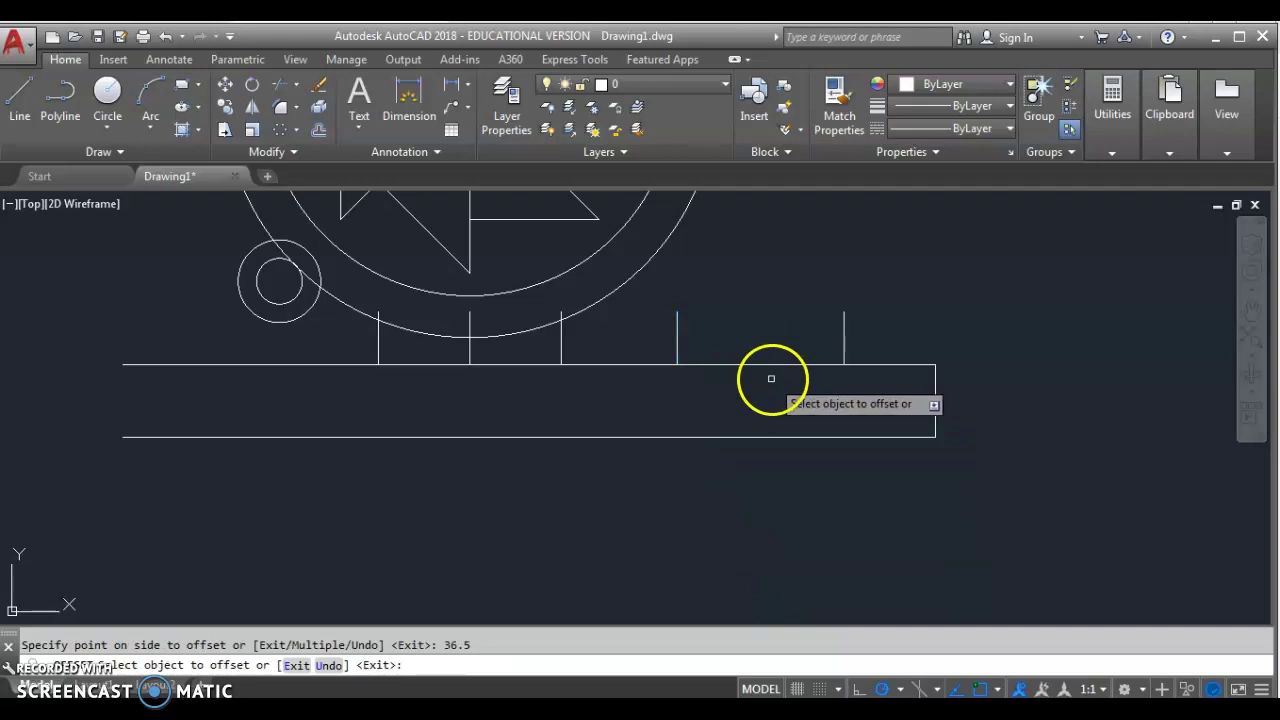
key("Escape")
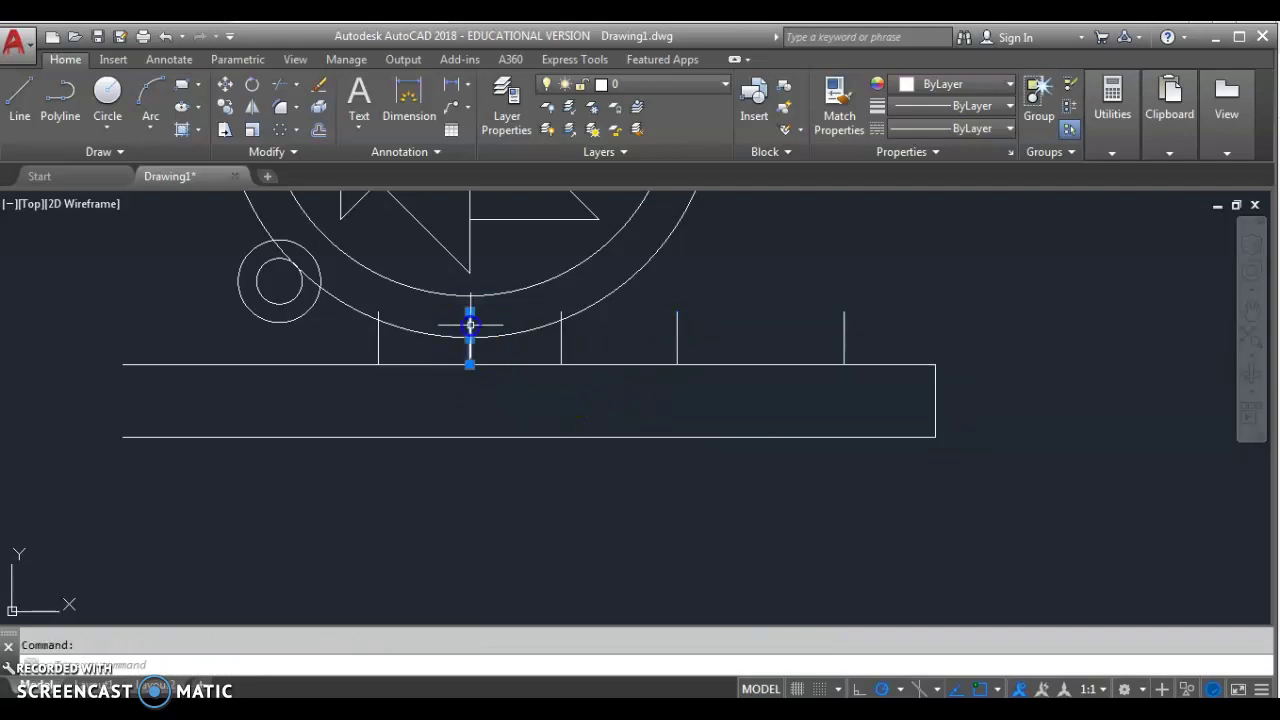
Erase the stray vertical line below the circle's centre
right_click(468, 325)
left_click(523, 346)
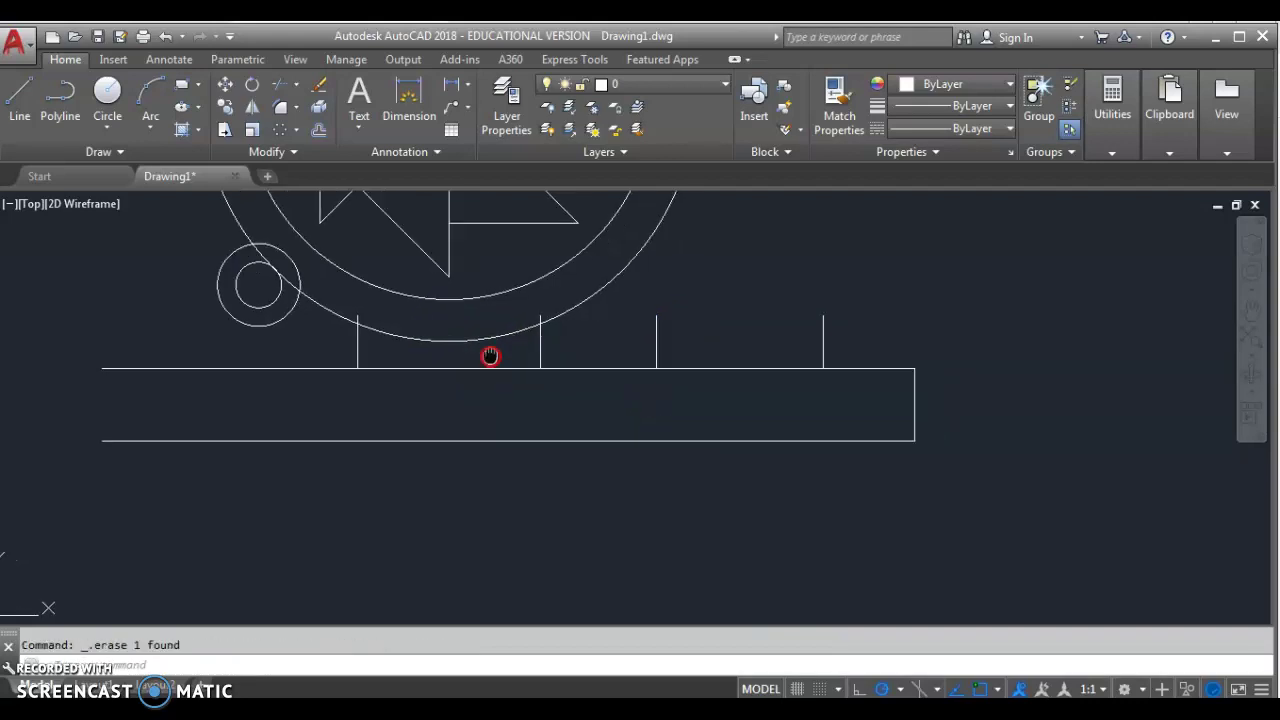
scroll(337, 410, "down", 2)
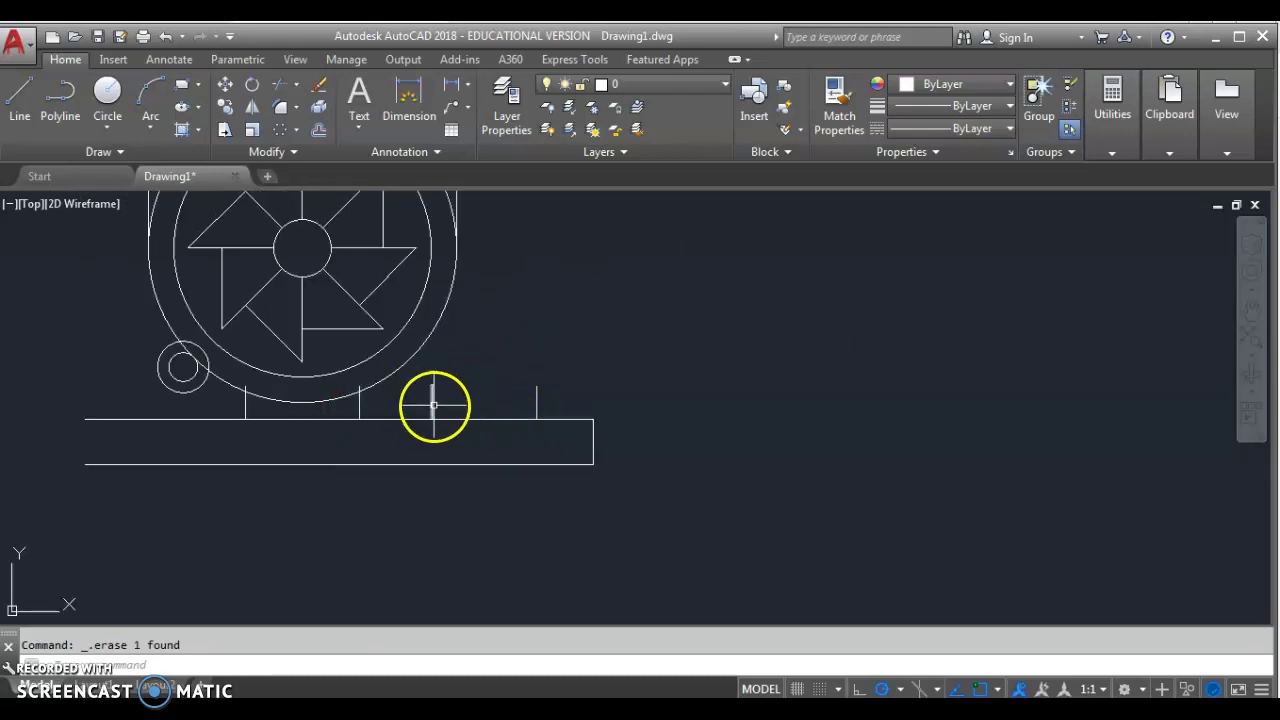
scroll(432, 404, "up", 5)
left_click(420, 331)
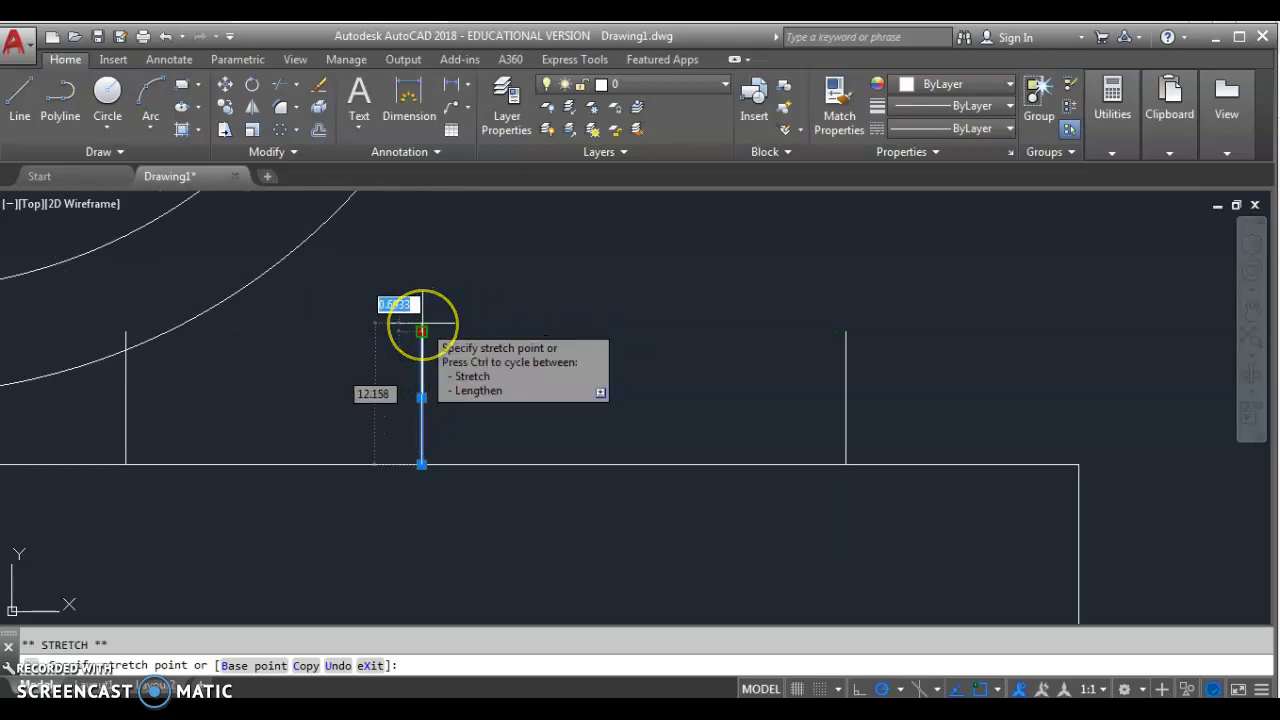
key("Escape")
key("alt+Tab")
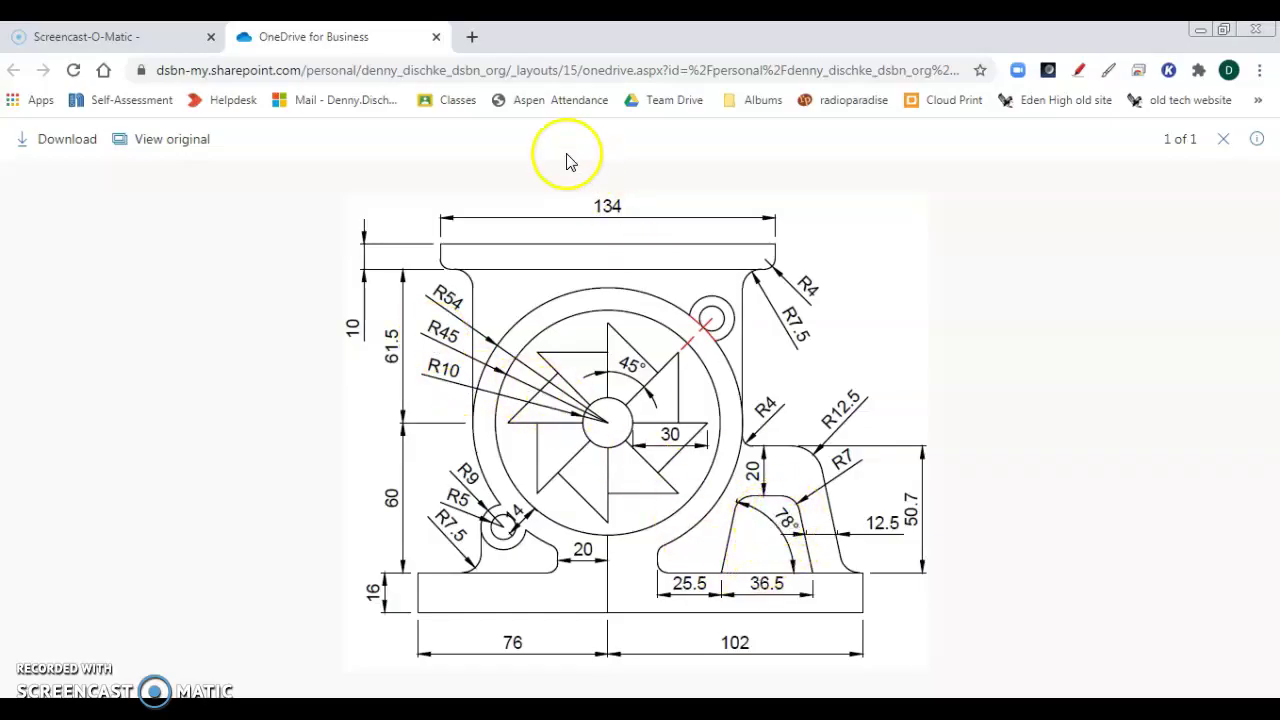
Search 90-78 in a new Chrome tab to get the 12° tilt angle
left_click(471, 38)
left_click(478, 69)
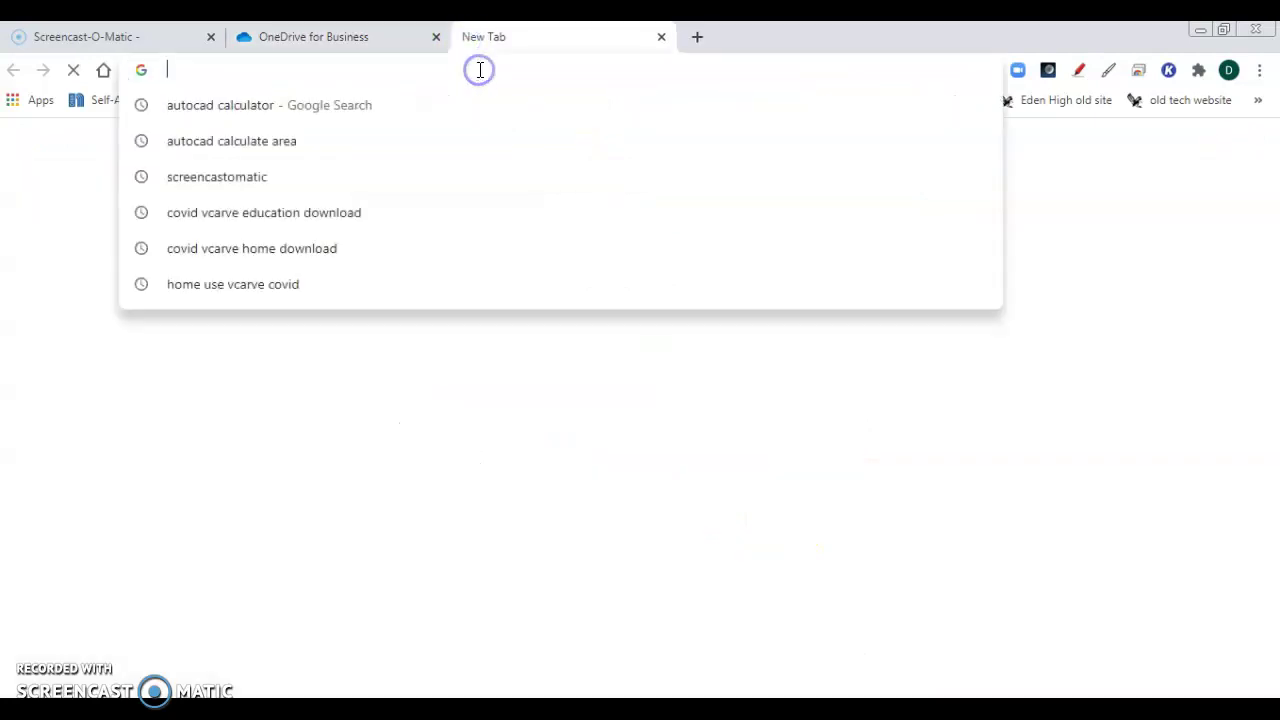
type("90-")
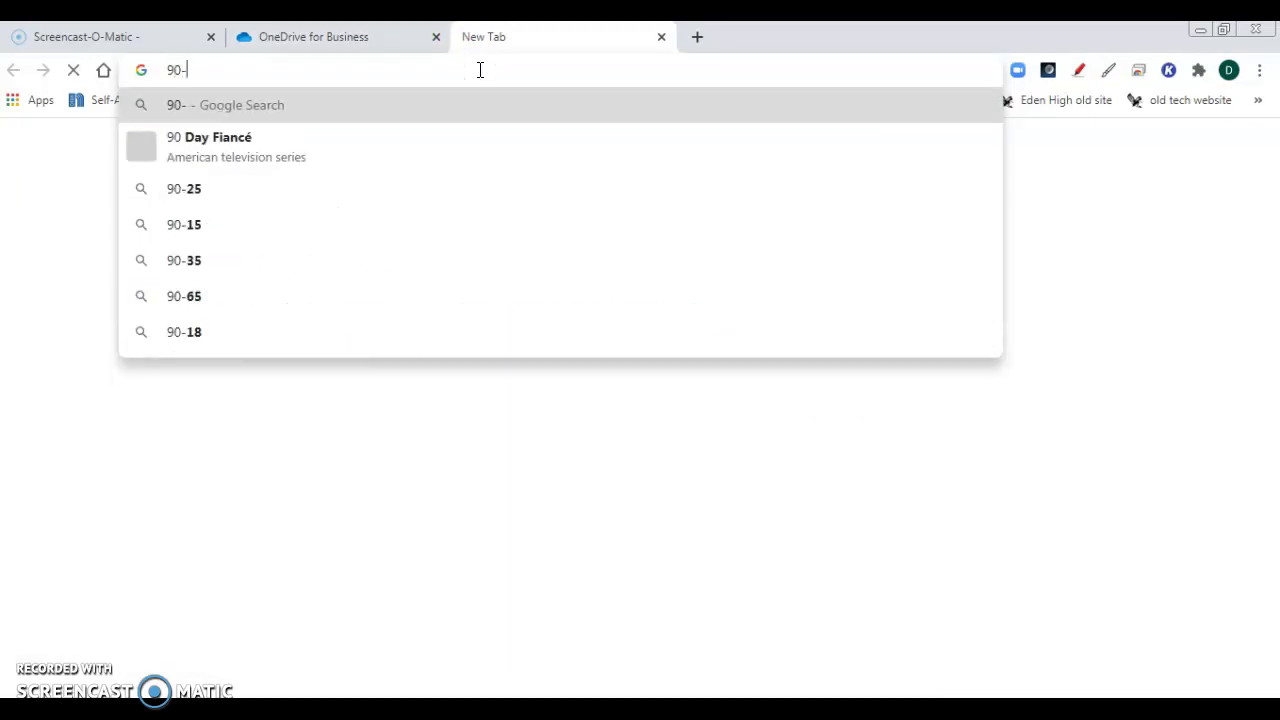
type("78")
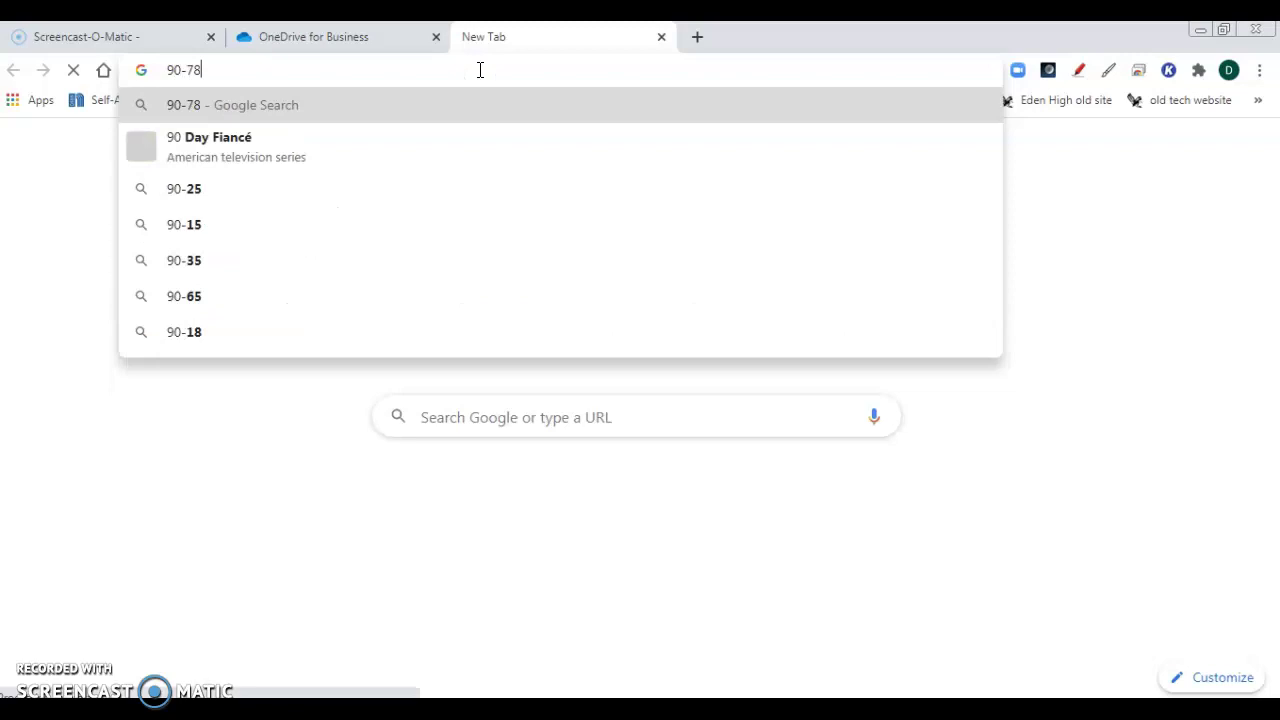
left_click(160, 70)
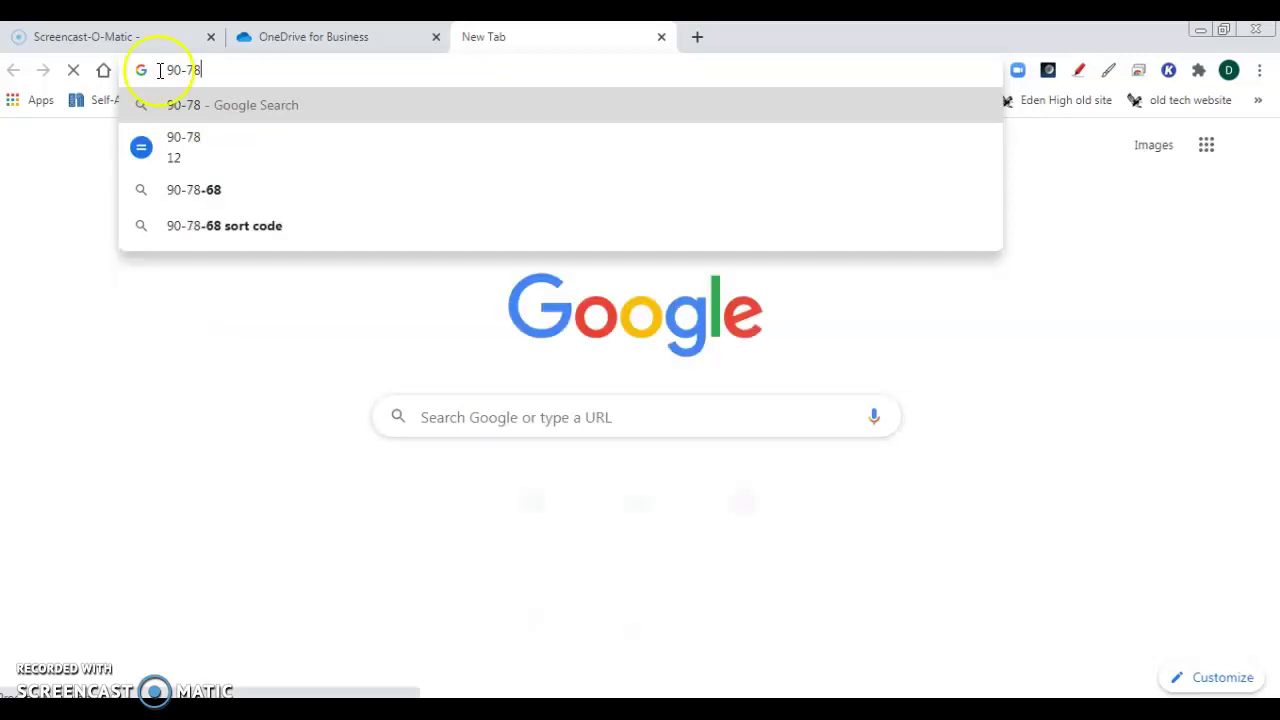
key("Return")
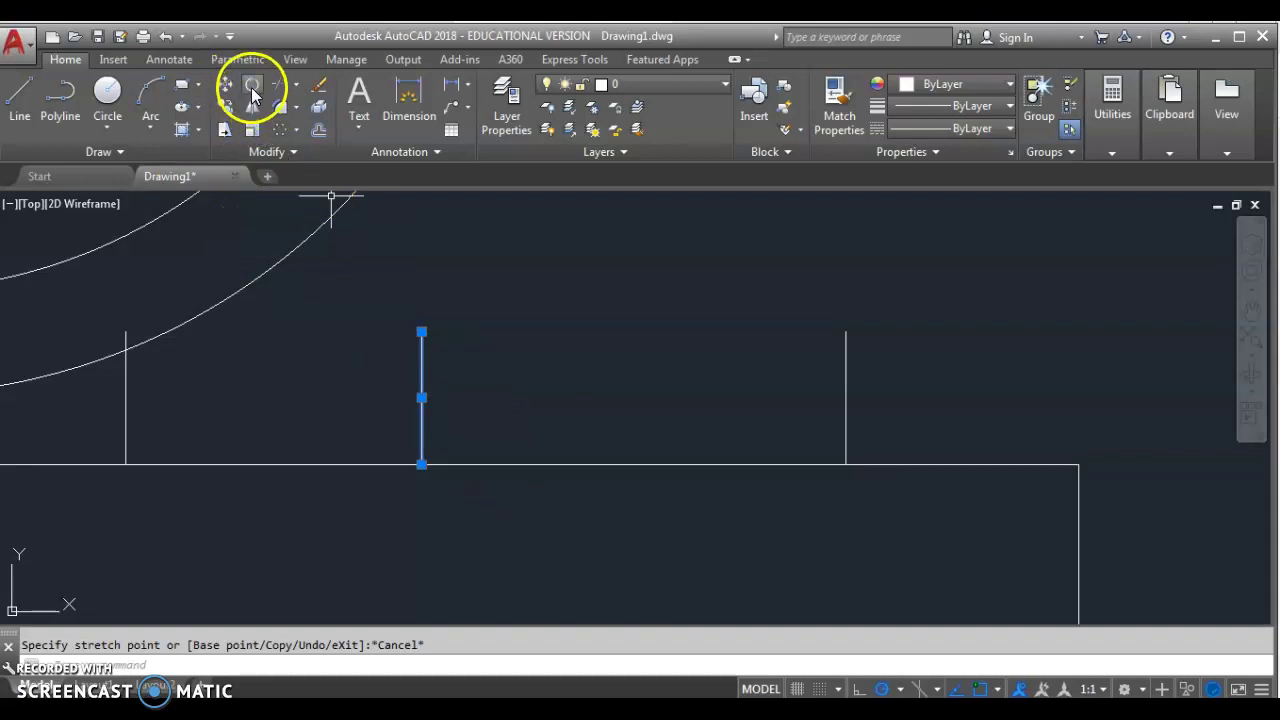
Rotate the left support line -12° about its bottom end
left_click(252, 88)
left_click(421, 464)
type("-12")
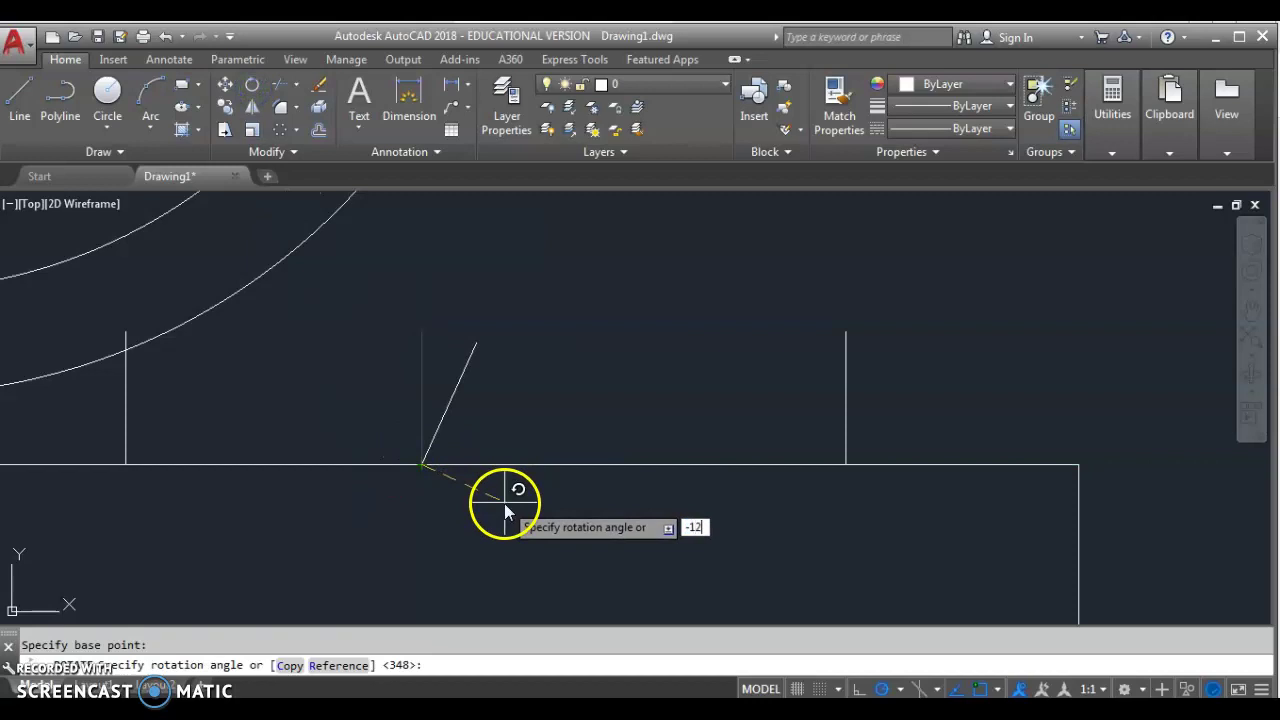
key("Return")
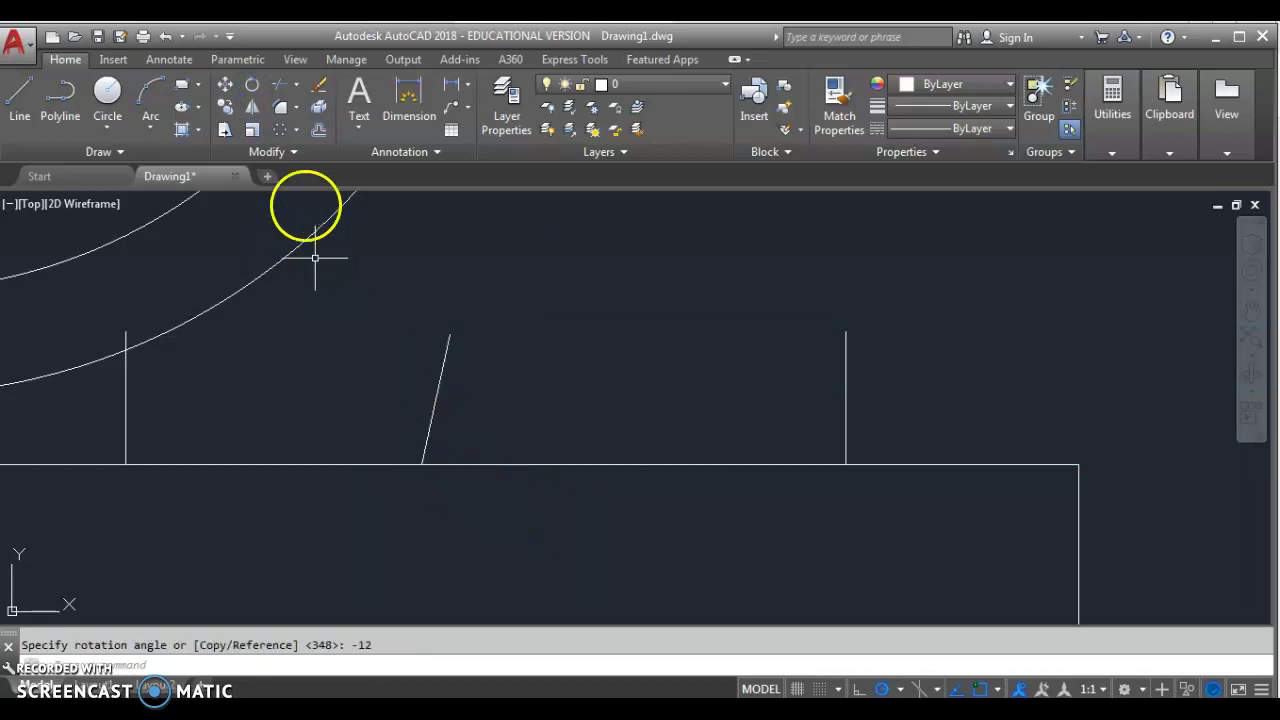
Rotate the right support line 12° inward about its bottom end, undoing a mistaken 102° rotation
left_click(255, 86)
left_click(855, 362)
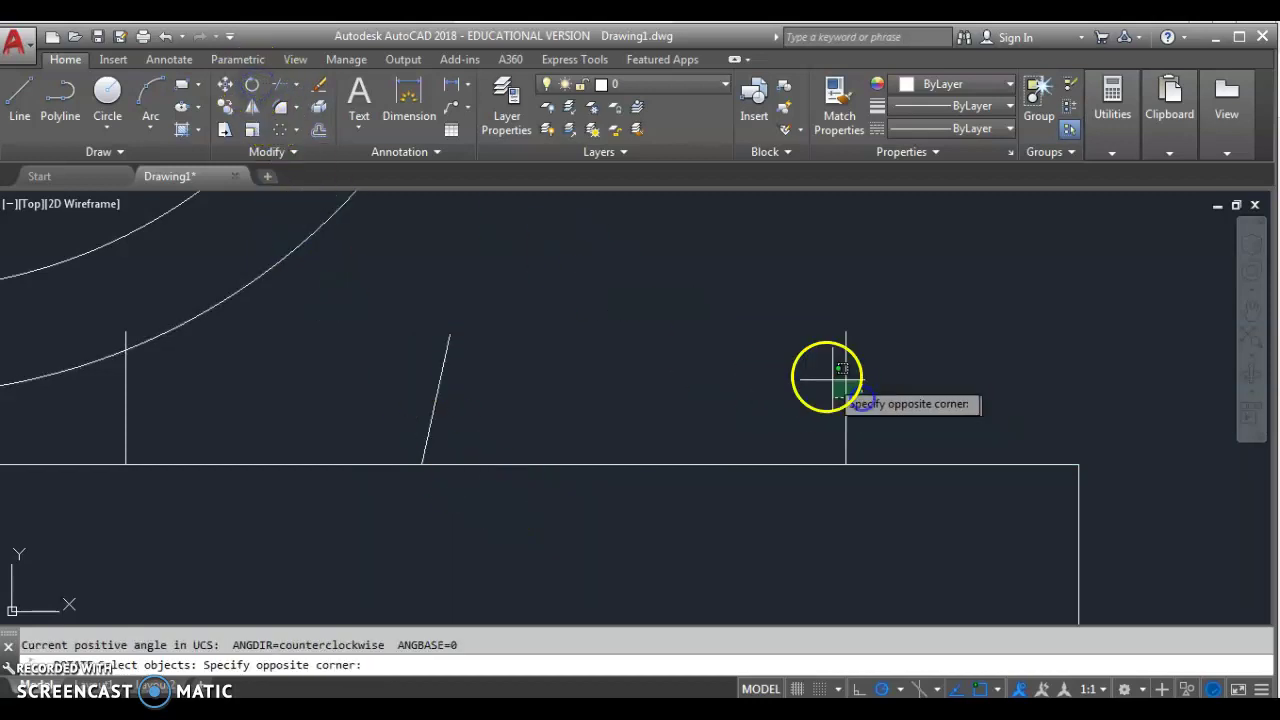
left_click(823, 408)
key("Return")
left_click(848, 461)
type("102")
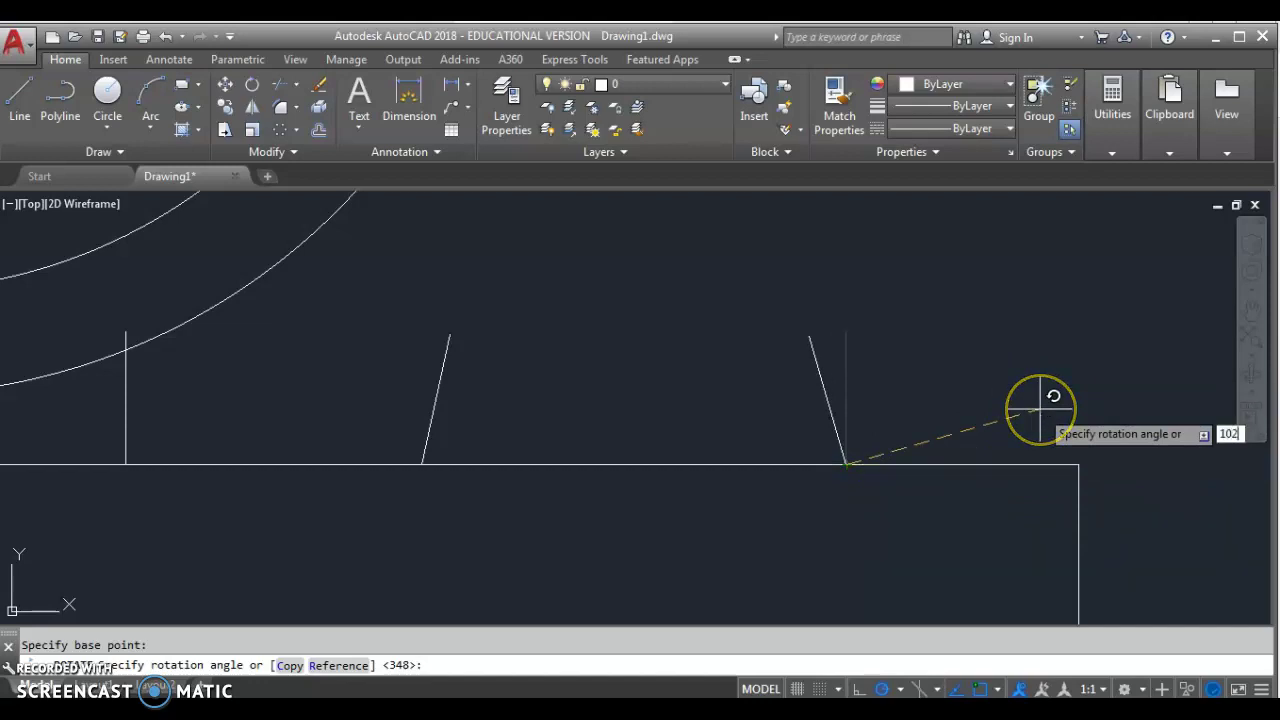
key("Return")
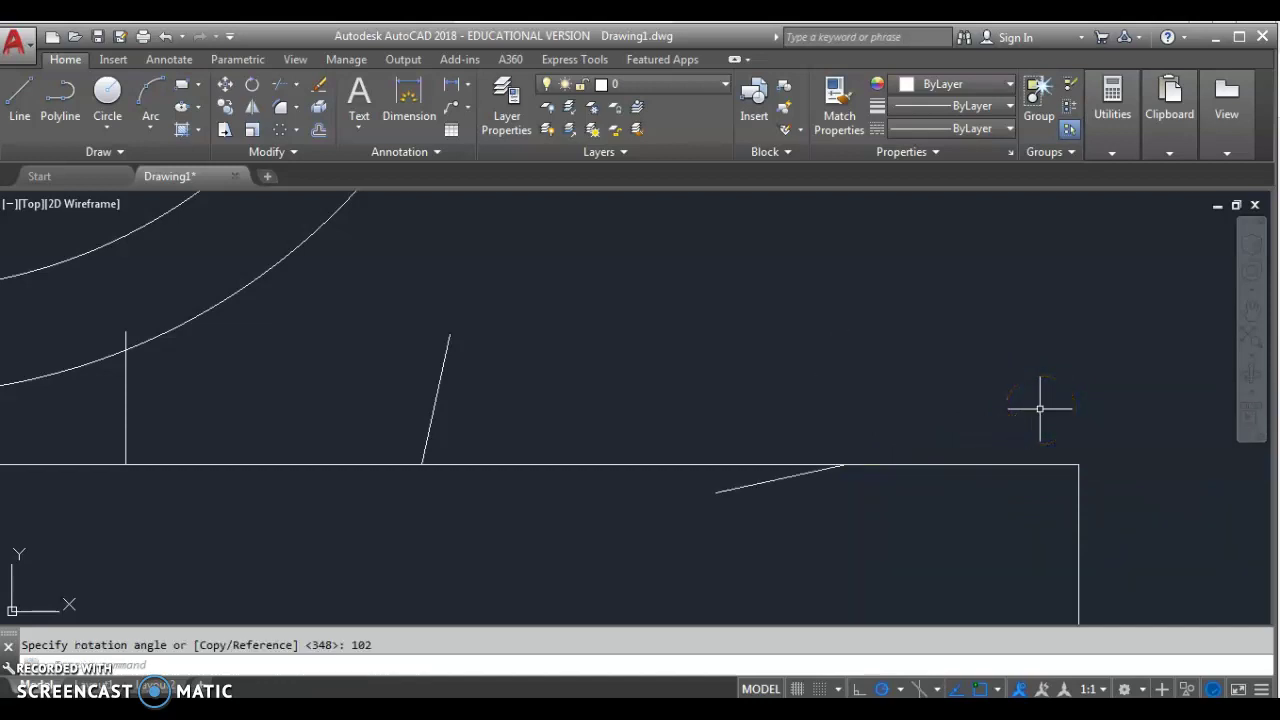
key("ctrl+z")
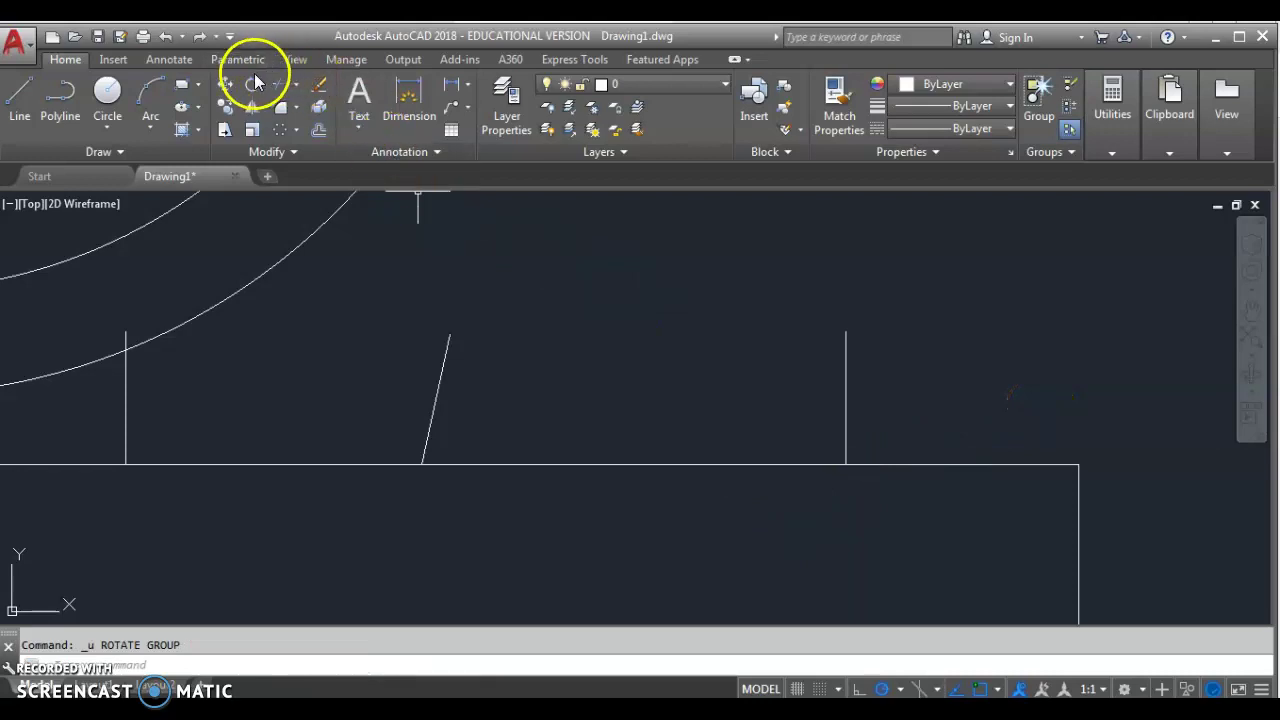
left_click(252, 84)
left_click(846, 383)
right_click(828, 375)
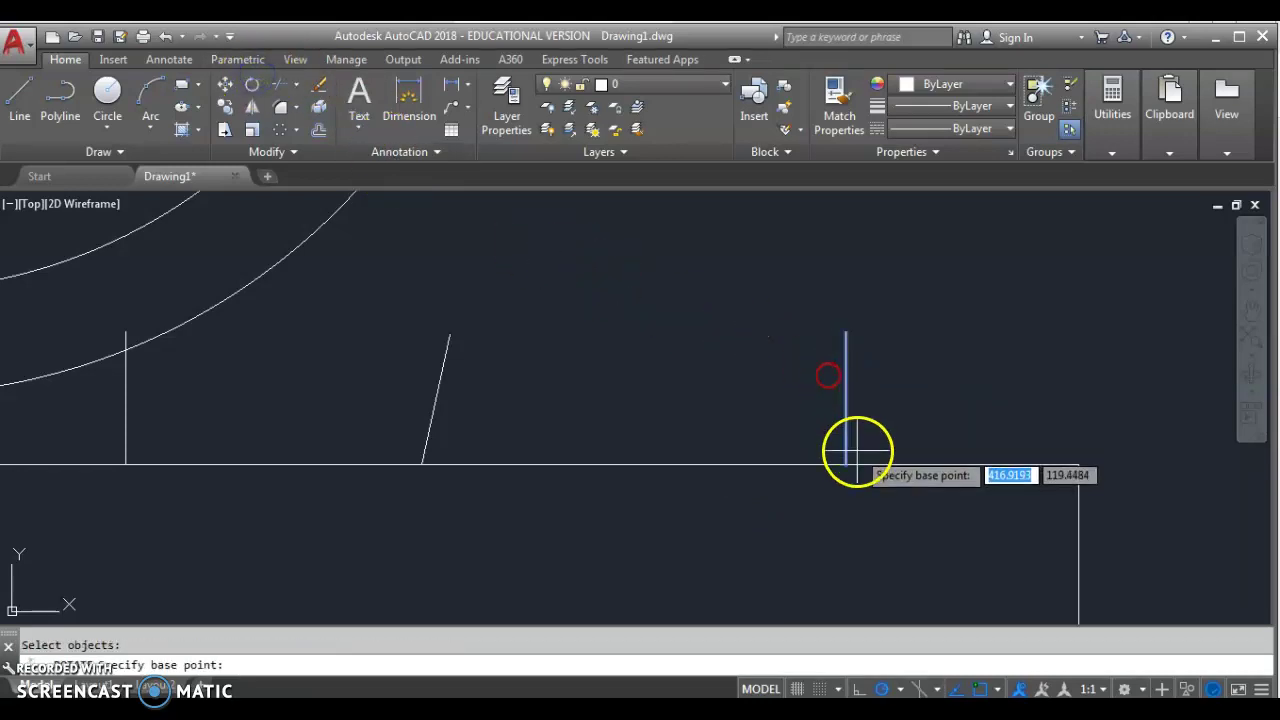
left_click(846, 461)
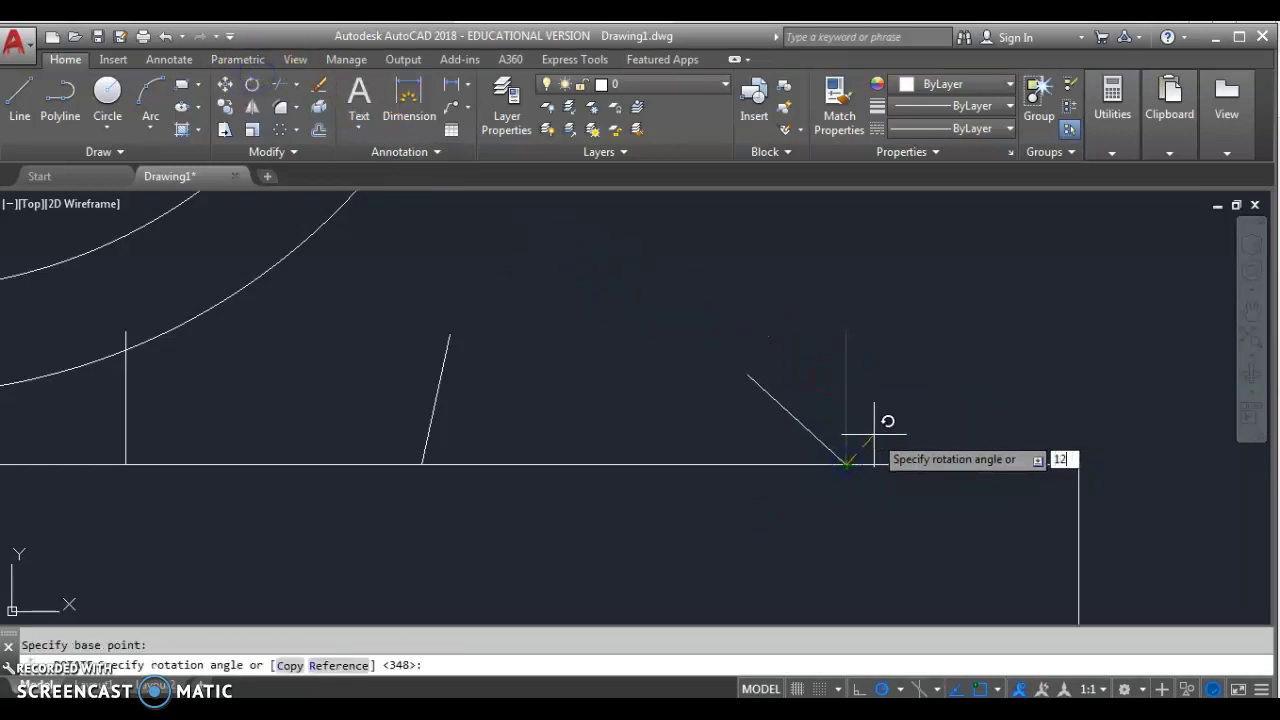
key("Return")
Pan to show the fan and base together and close the calculator tab
scroll(686, 409, "down", 2)
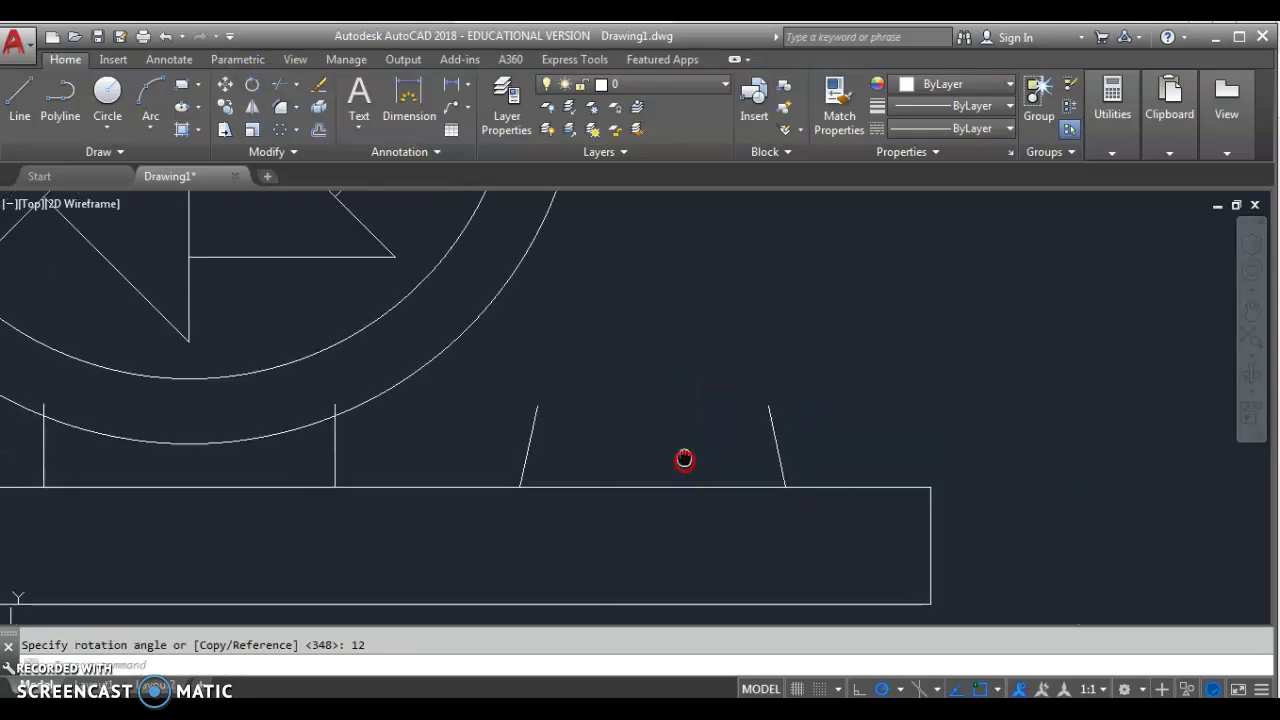
scroll(643, 467, "down", 2)
middle_click_drag(657, 477, 531, 551)
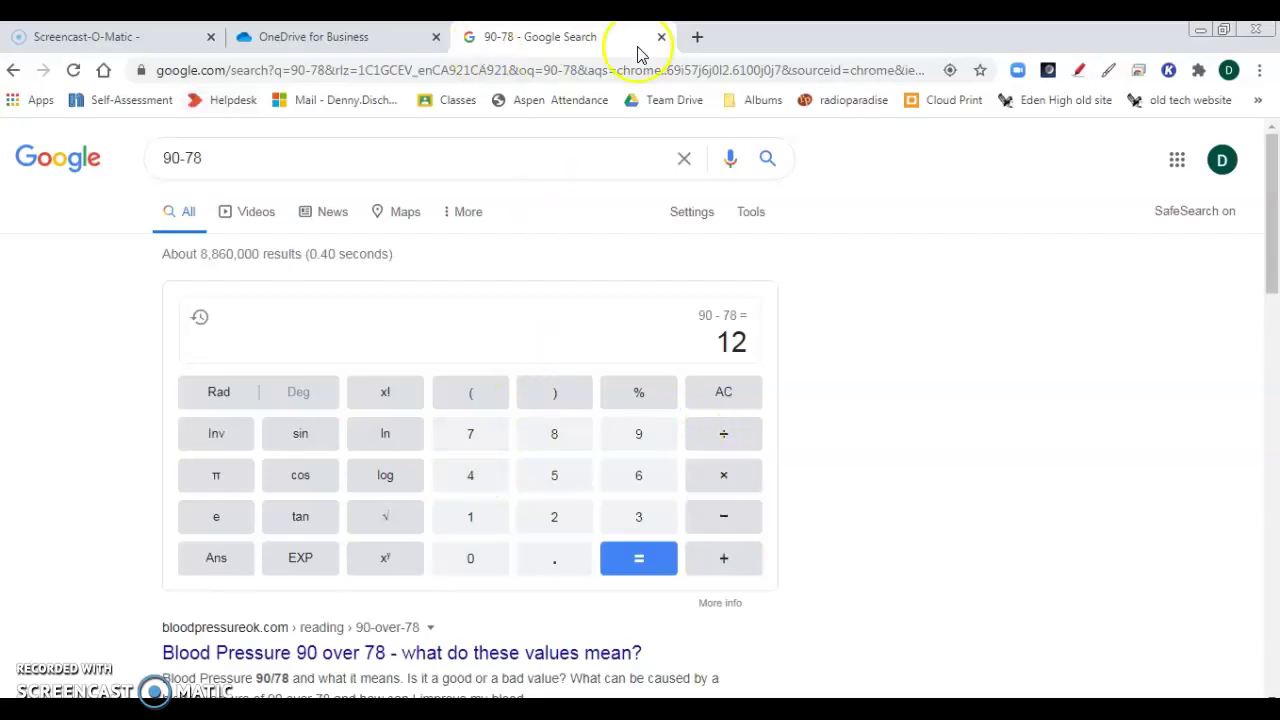
left_click(662, 37)
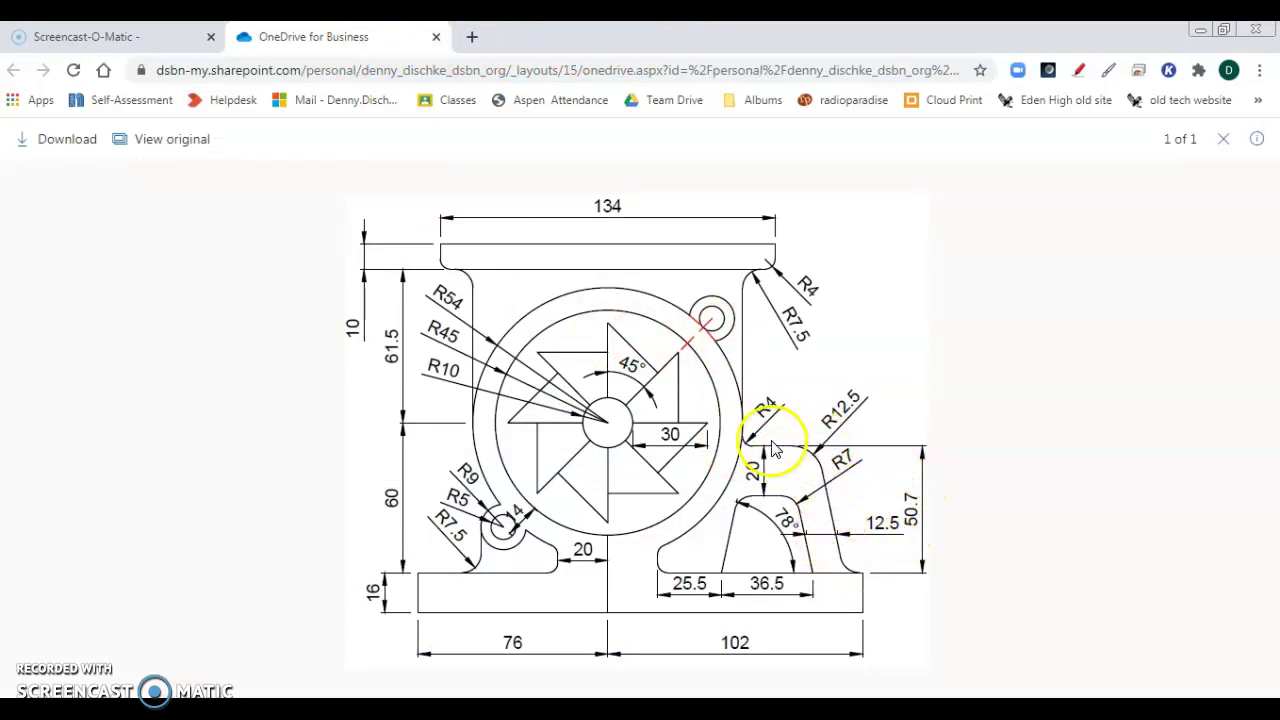
key("alt+Tab")
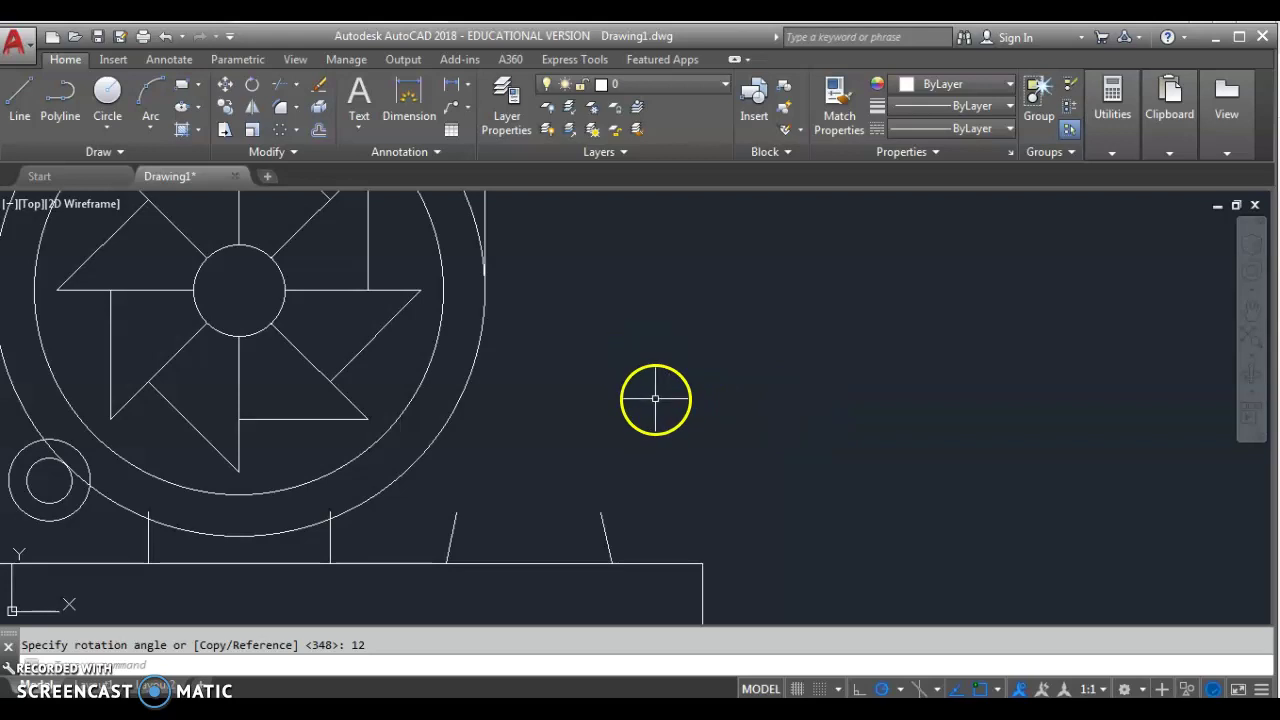
Offset the base's top edge 50.7 upward, then add a parallel copy 20 below it
left_click(318, 130)
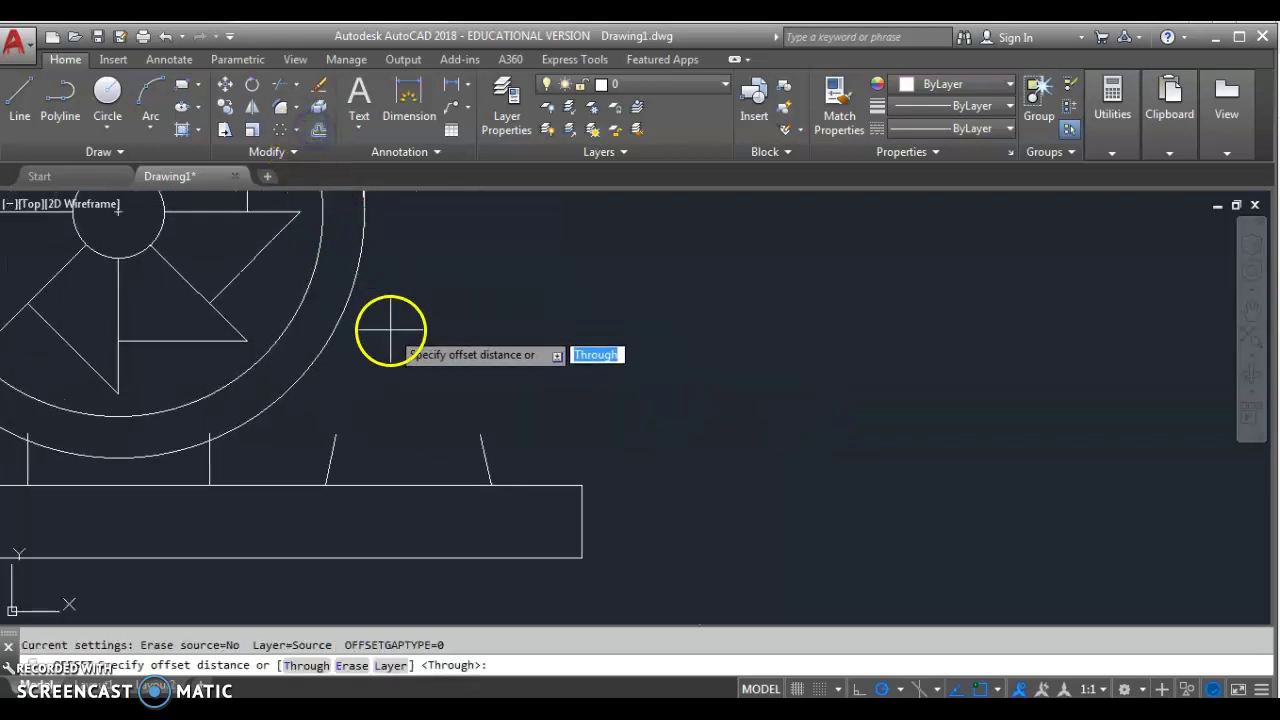
type(".")
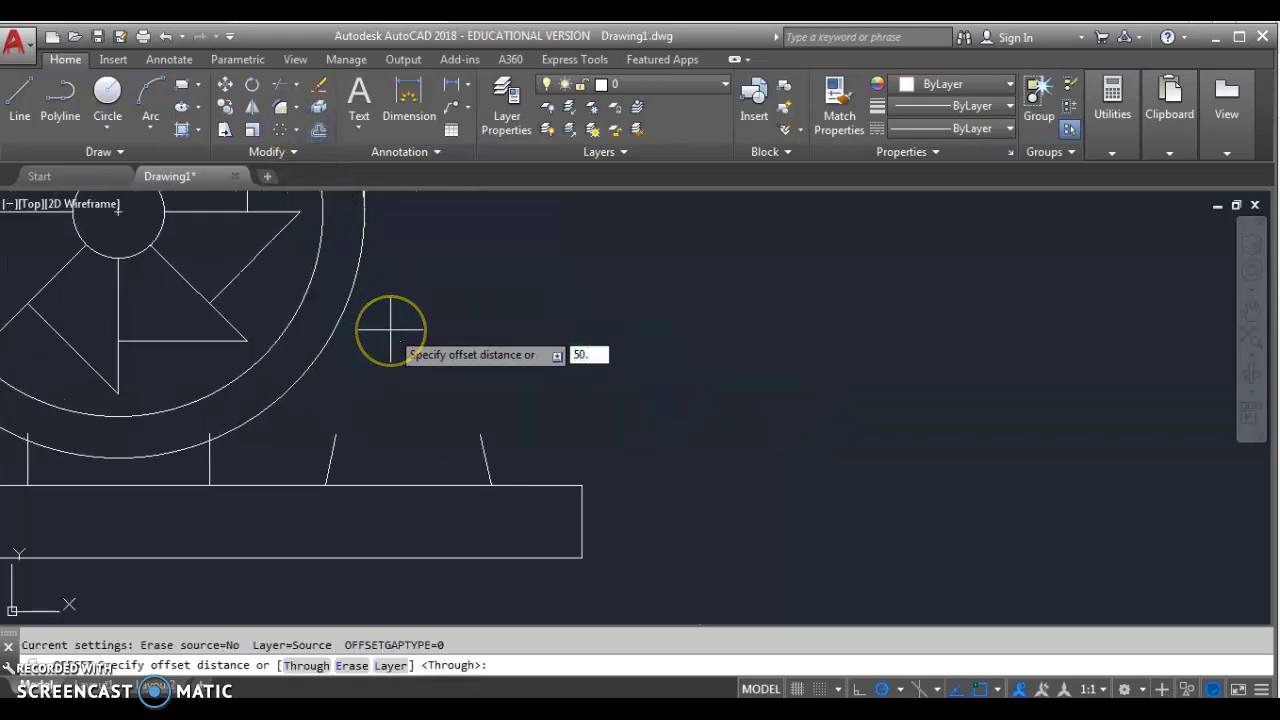
type("7")
key("Return")
left_click(394, 486)
left_click(394, 432)
left_click(423, 254)
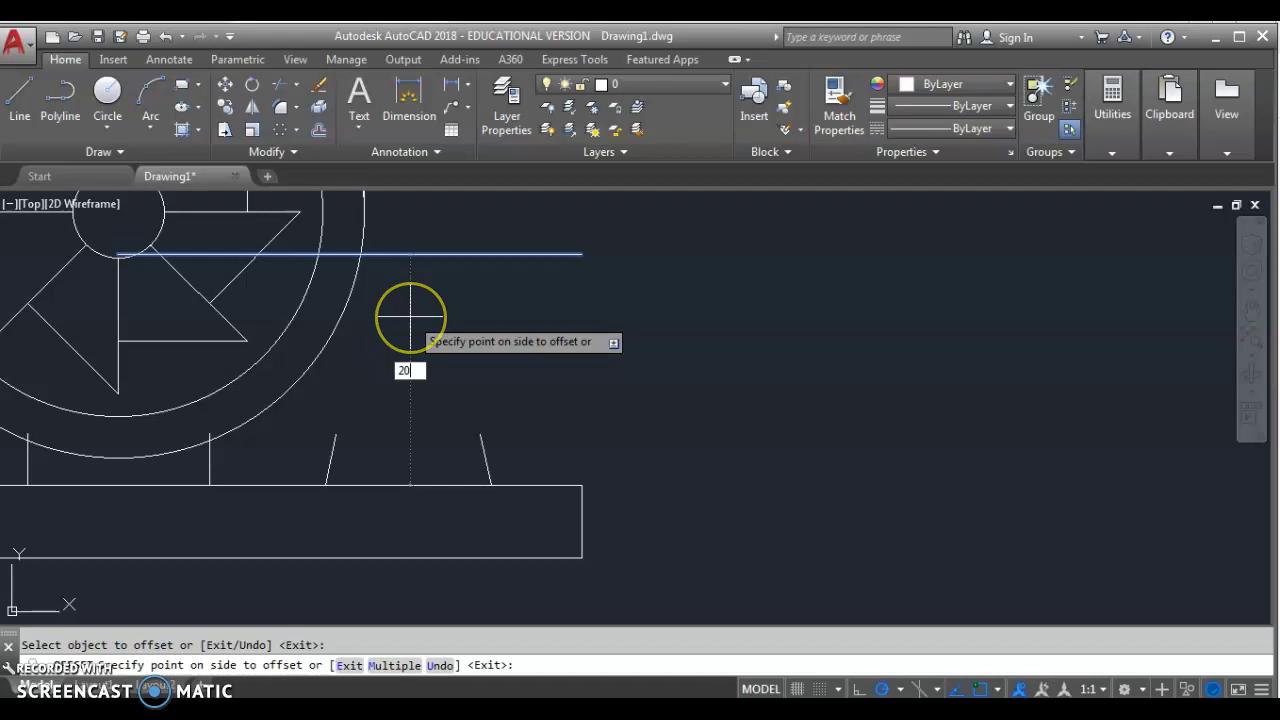
key("Return")
key("Escape")
Stretch the lower horizontal line's left end onto the outer circle
left_click(423, 378)
left_click(105, 347)
left_click(118, 346)
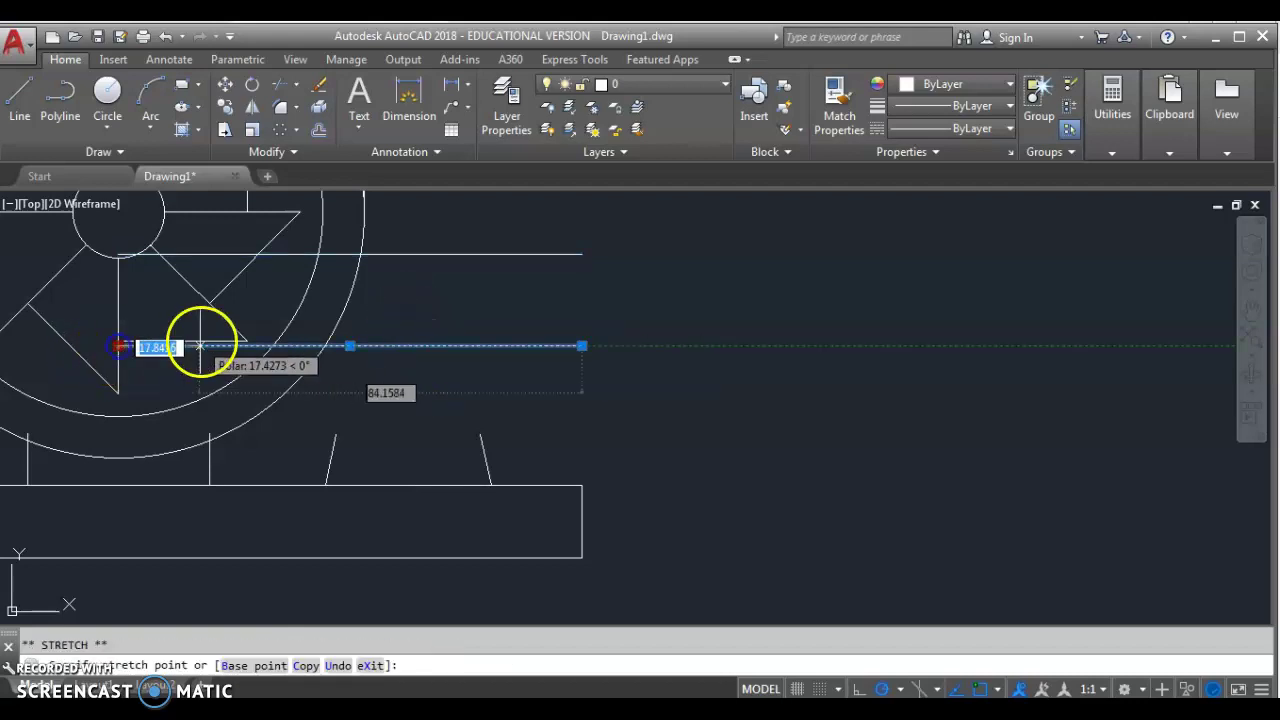
left_click(375, 373)
key("Escape")
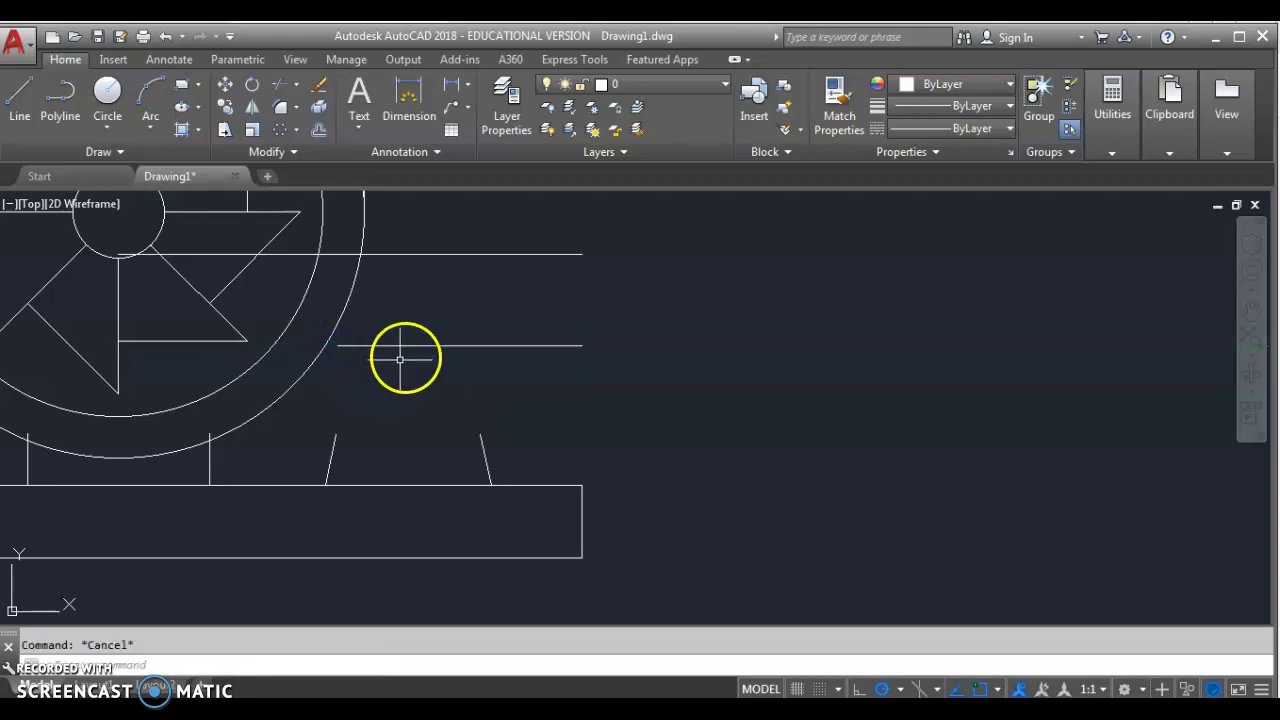
left_click(489, 274)
Stretch the upper horizontal line's left end onto the outer arc, then compare with the reference
left_click(116, 240)
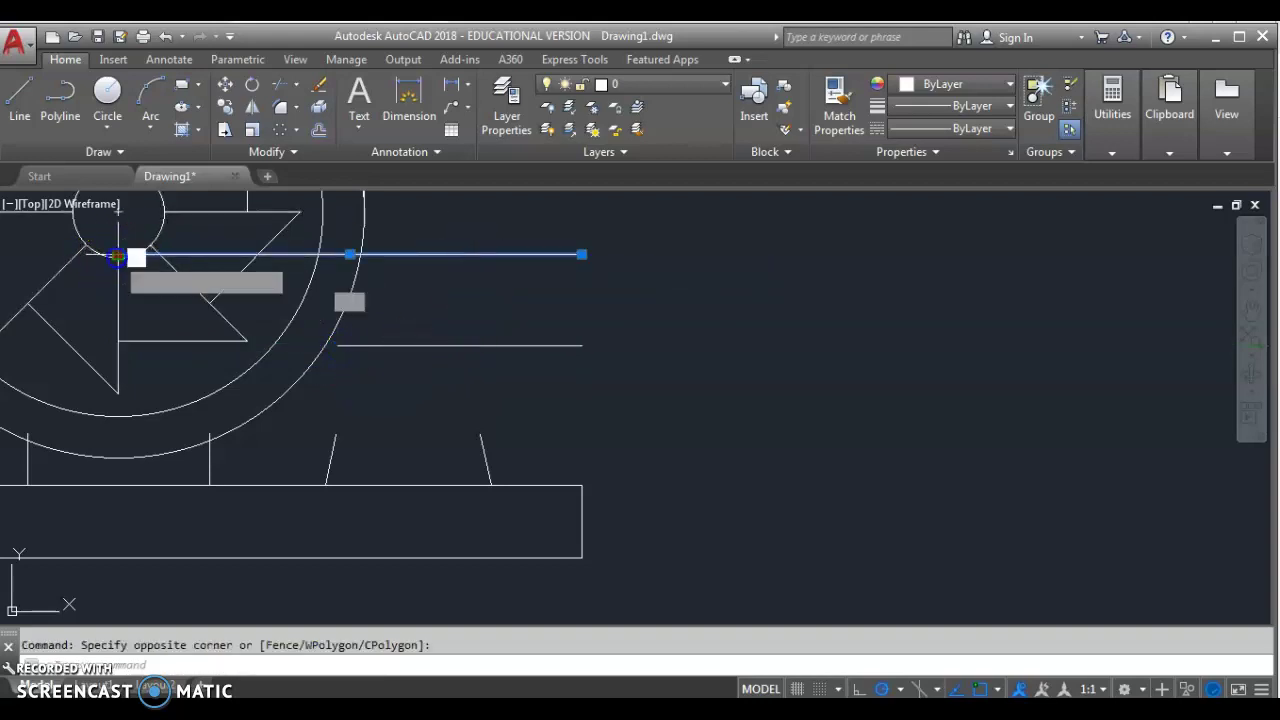
left_click(118, 254)
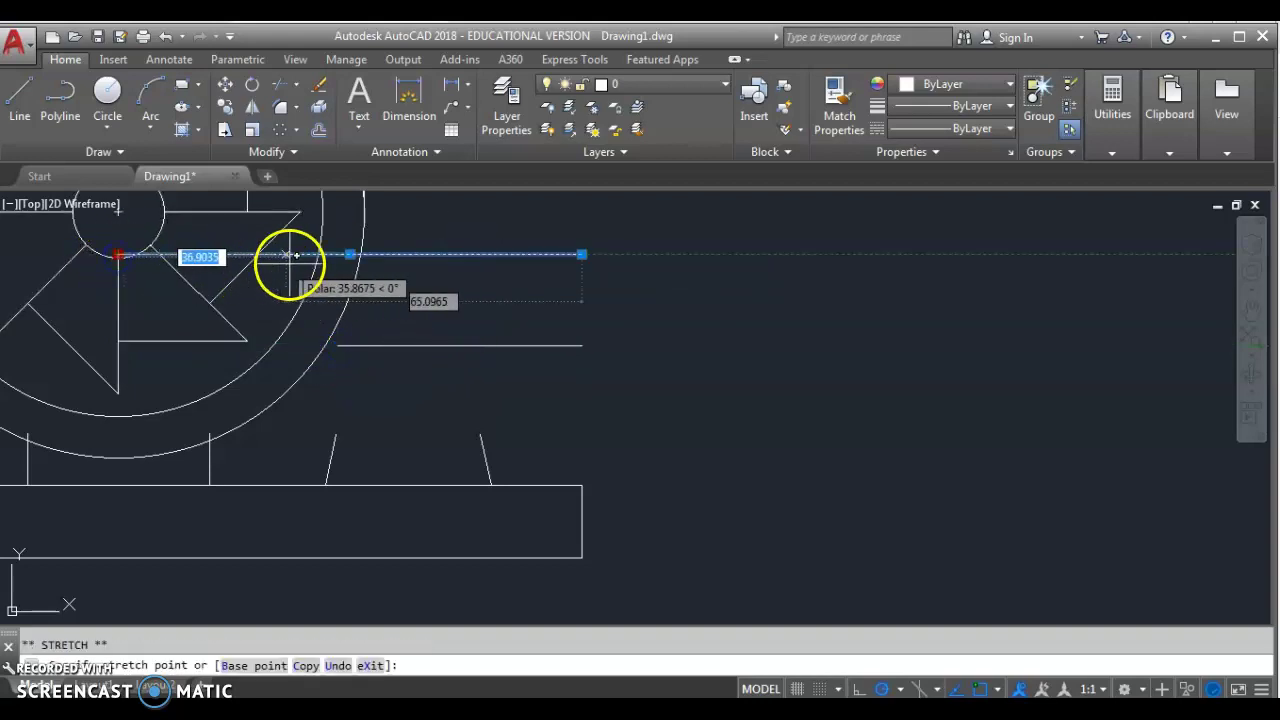
left_click(356, 255)
key("Escape")
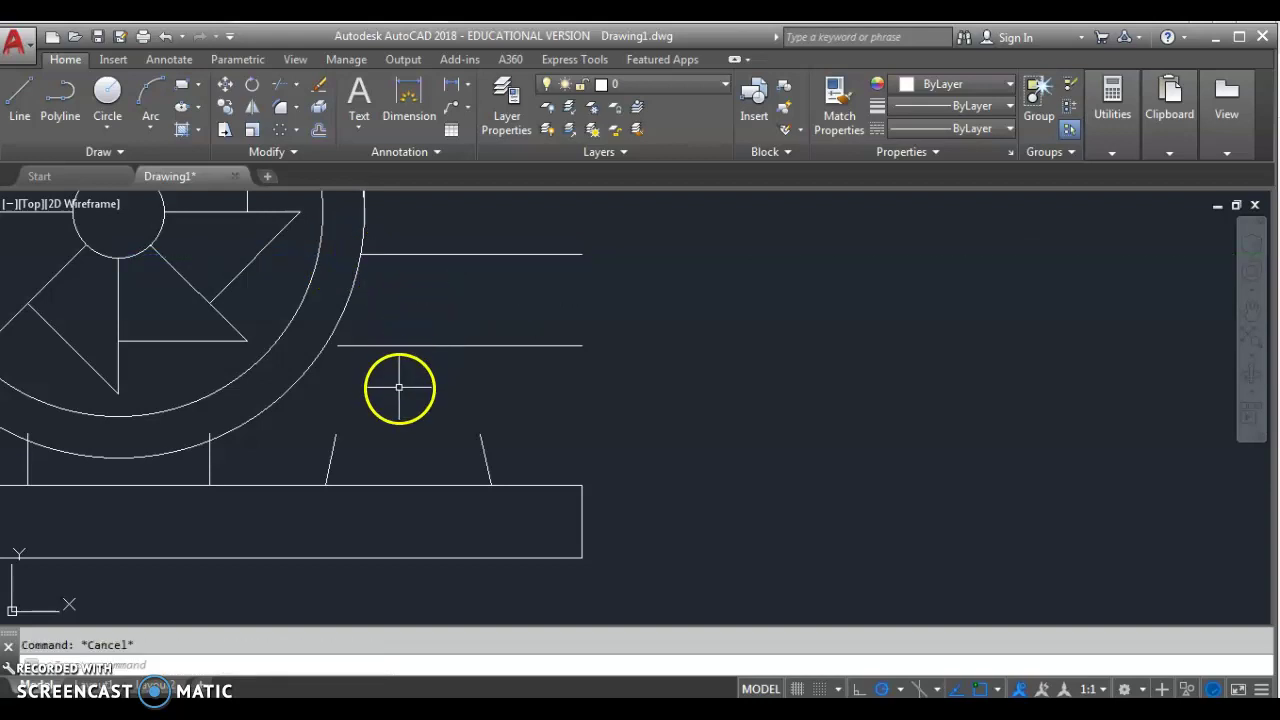
middle_click_drag(423, 443, 431, 428)
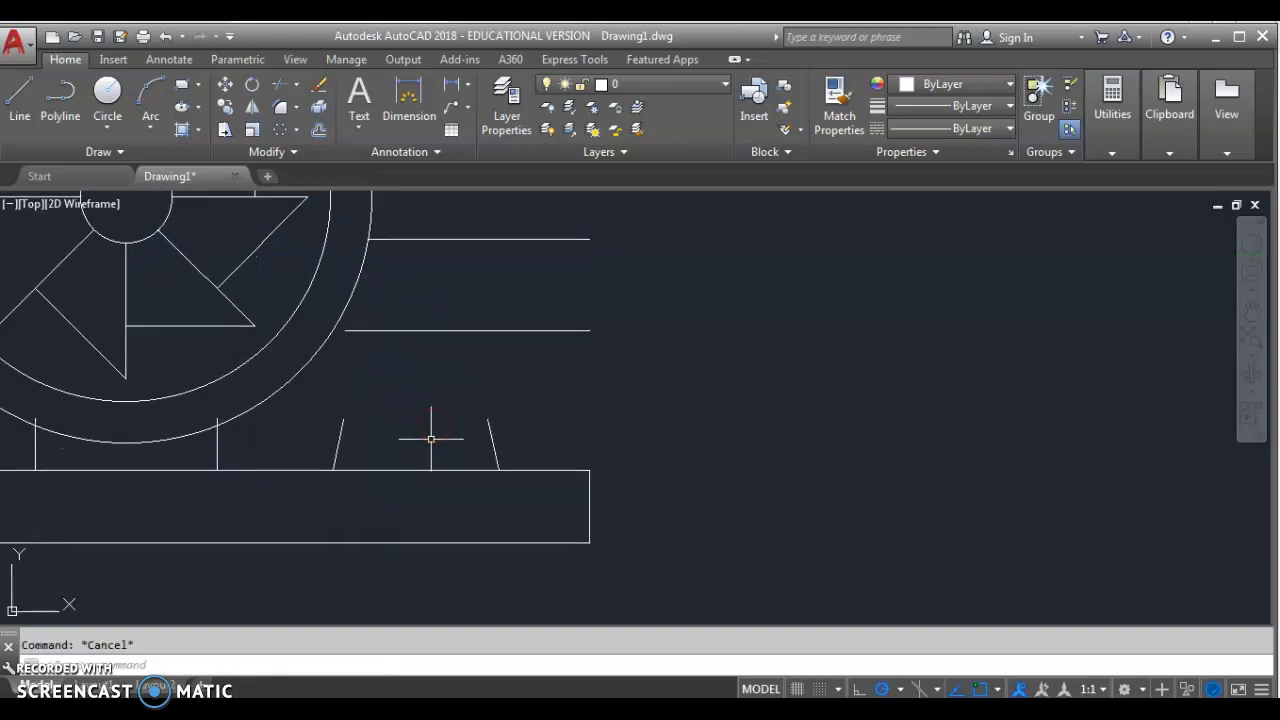
key("alt+Tab")
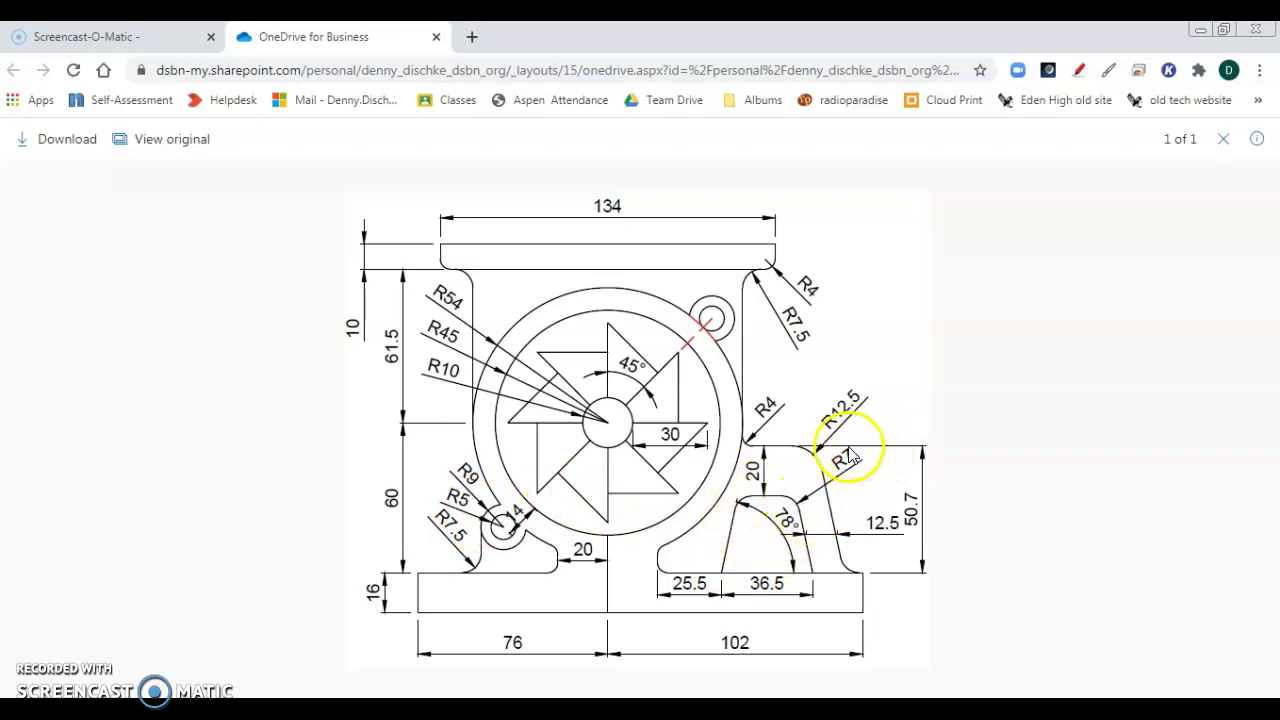
key("alt+Tab")
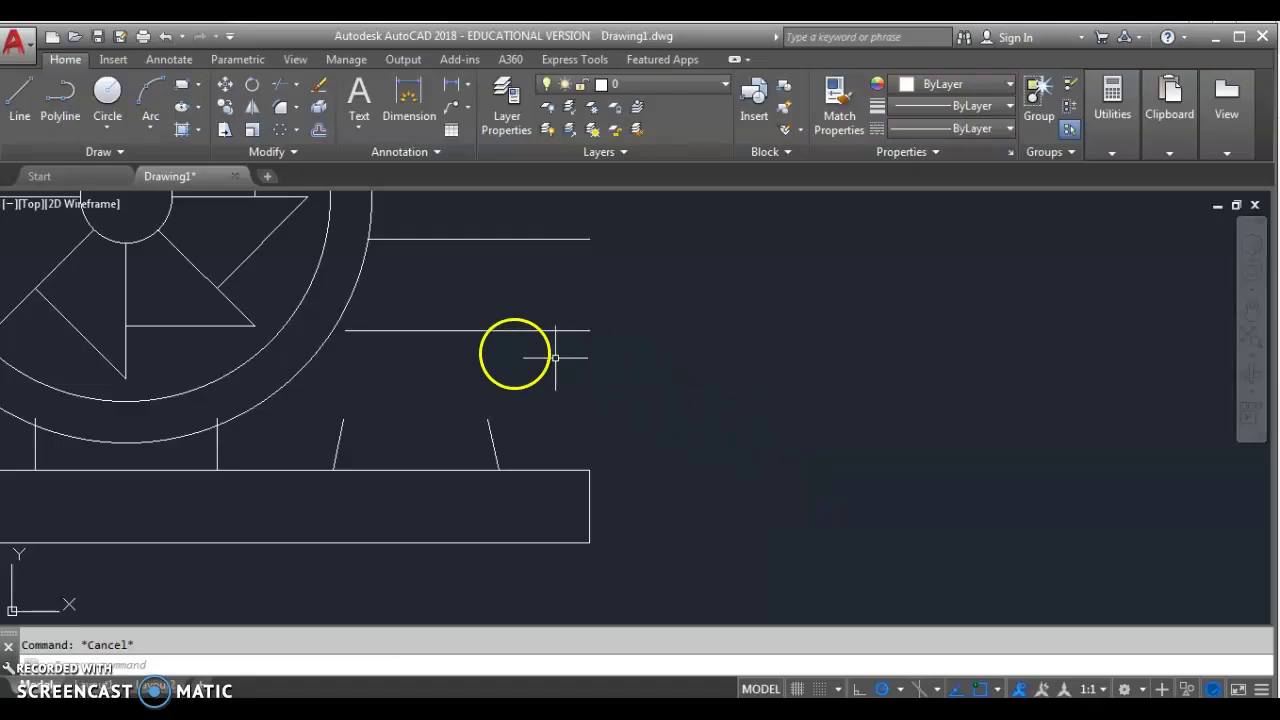
Set the fillet radius to 7 and round the support's top-left corner
left_click(281, 118)
right_click(553, 363)
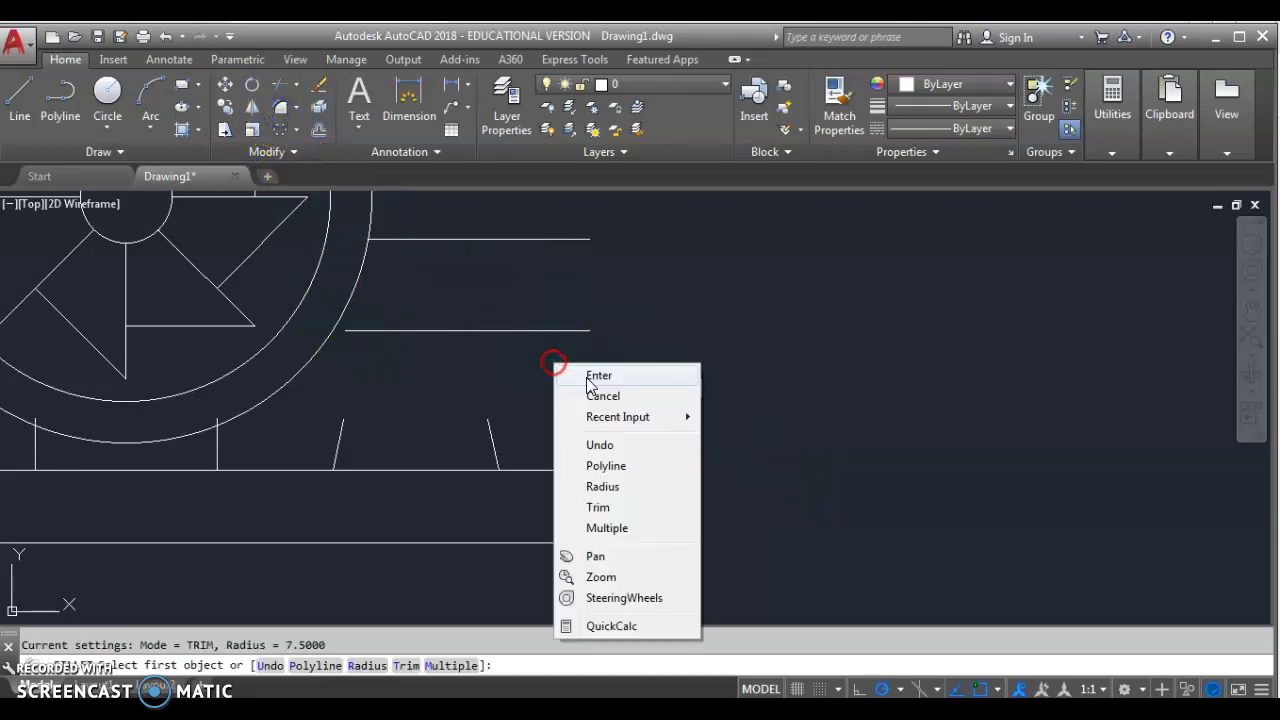
left_click(604, 486)
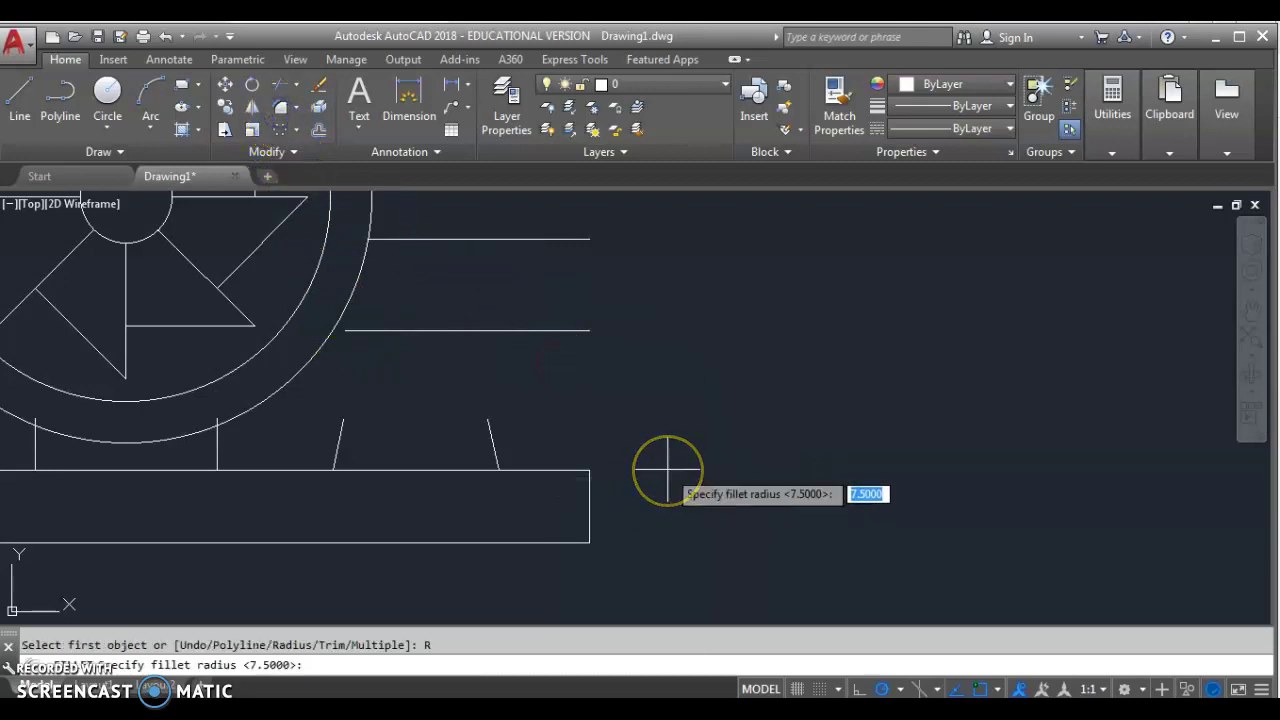
type("7")
key("Return")
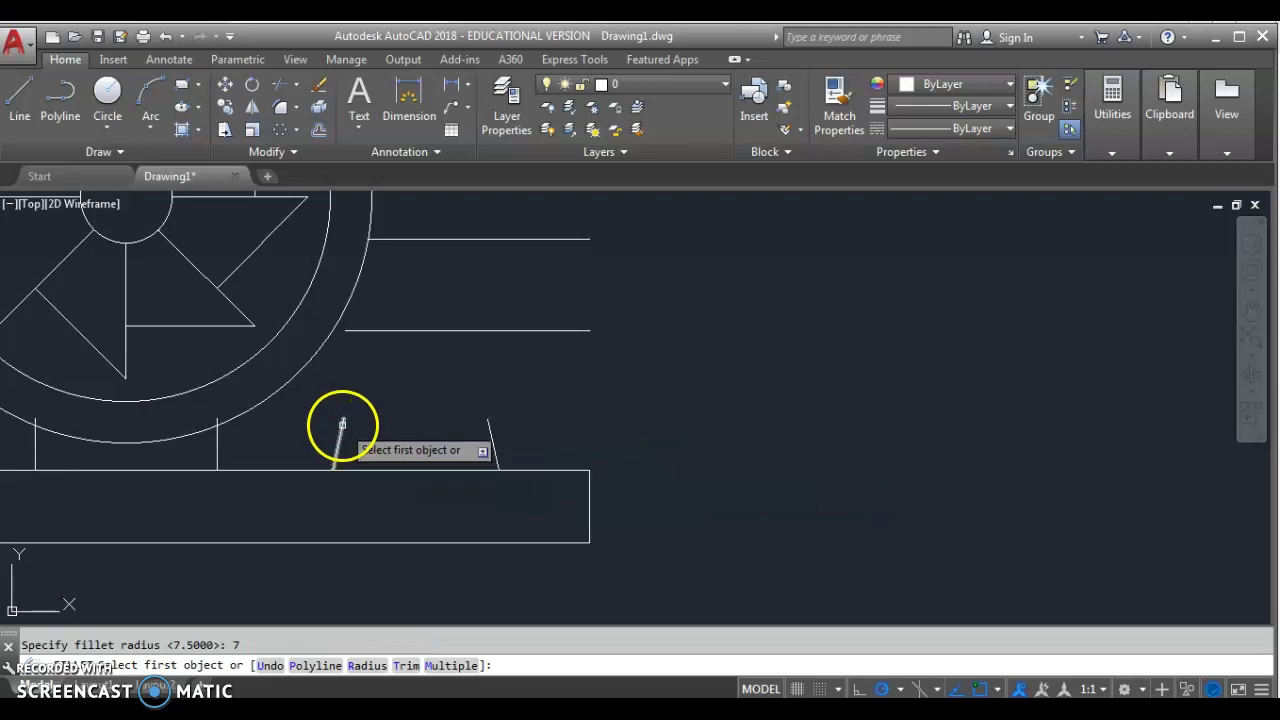
left_click(341, 428)
left_click(385, 330)
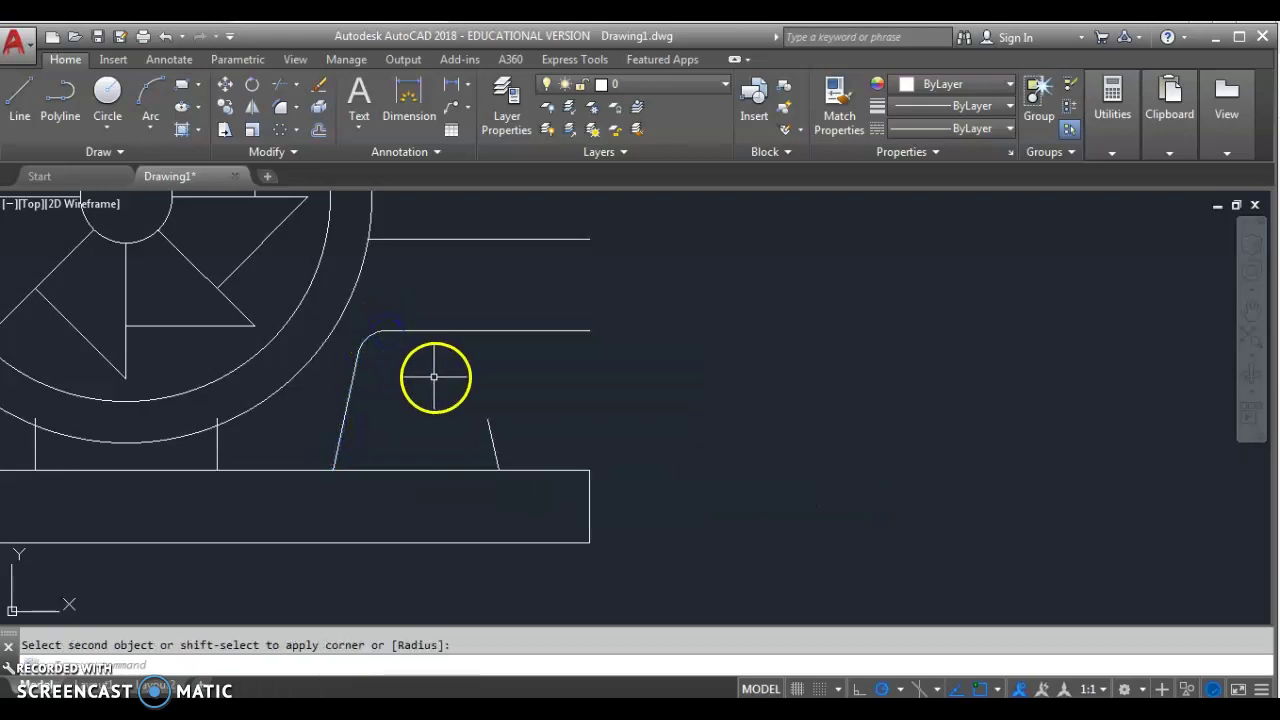
Round the support's top-right corner with the same radius 7 fillet
key("Return")
left_click(429, 330)
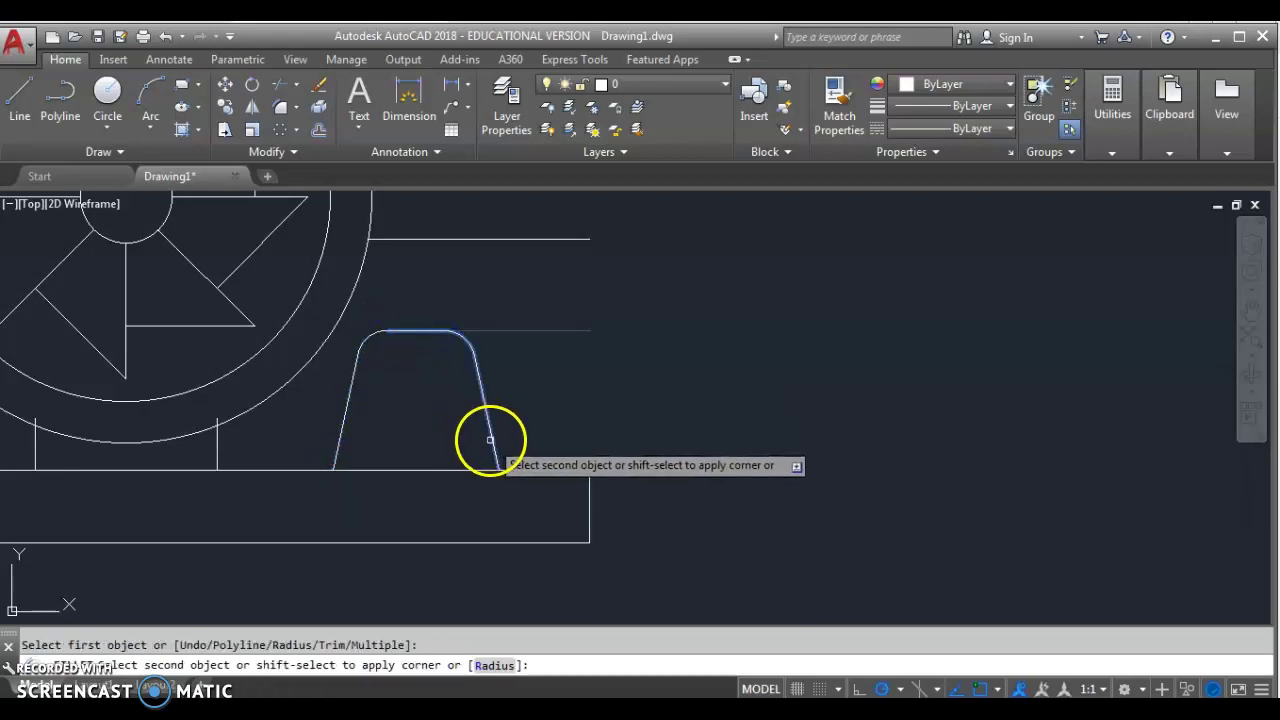
left_click(490, 440)
key("Escape")
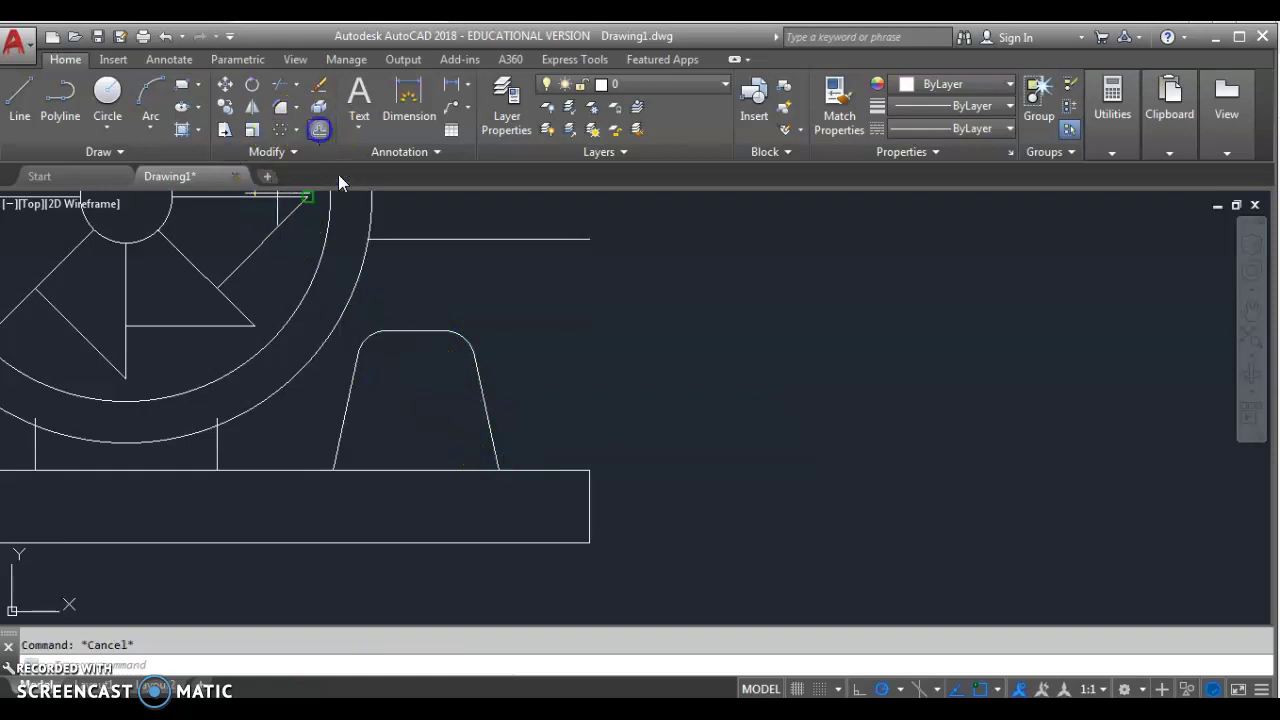
left_click(319, 130)
Offset the support's right slanted edge 12.5 outward, checking against the reference
key("alt+Tab")
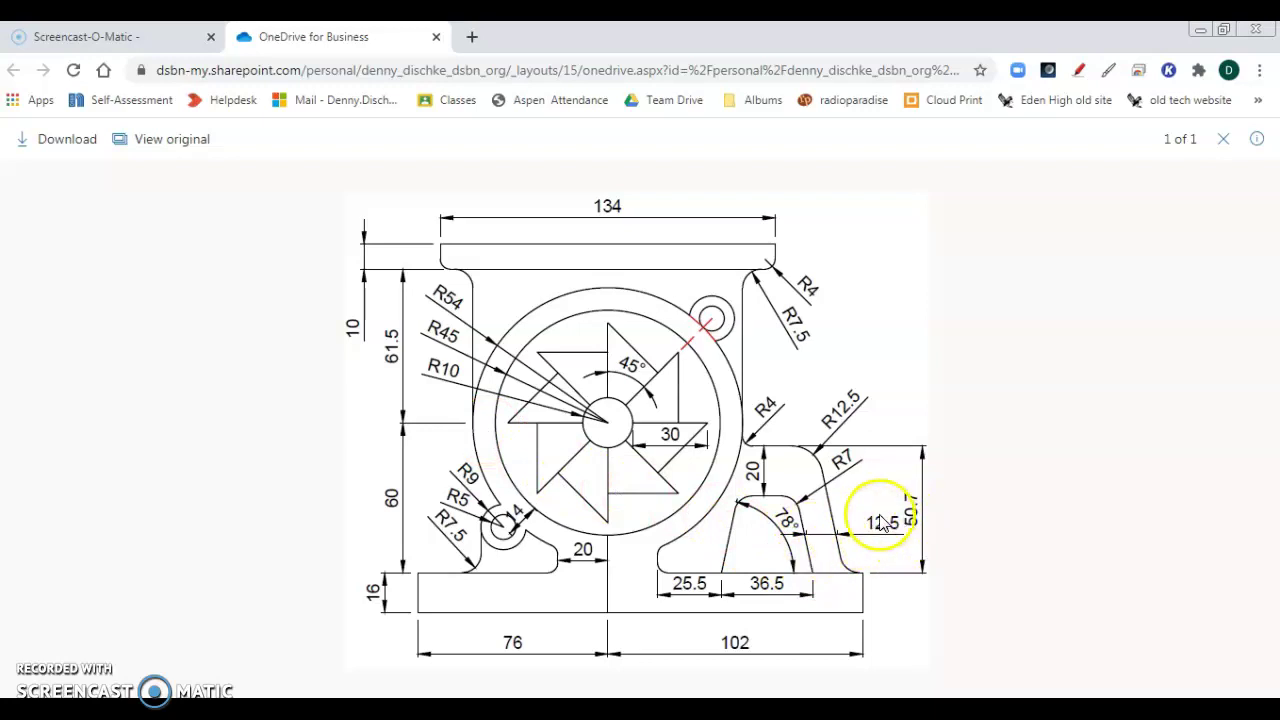
key("alt+Tab")
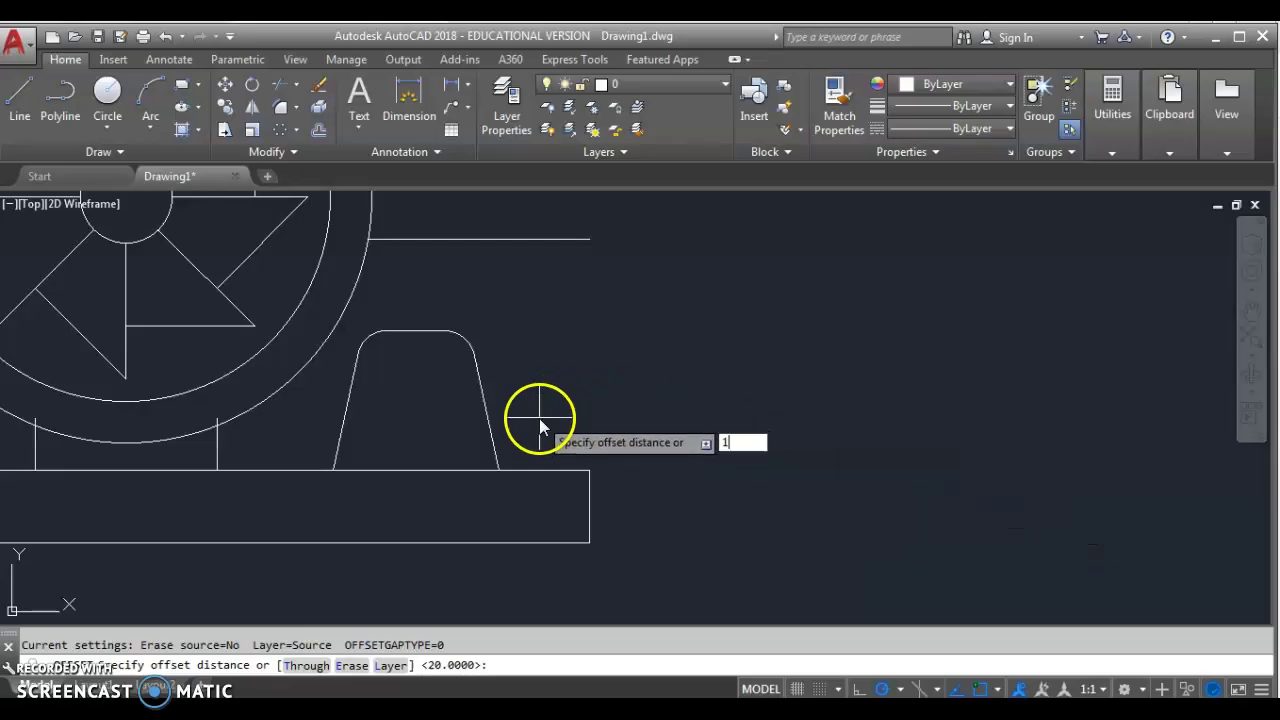
key("Return")
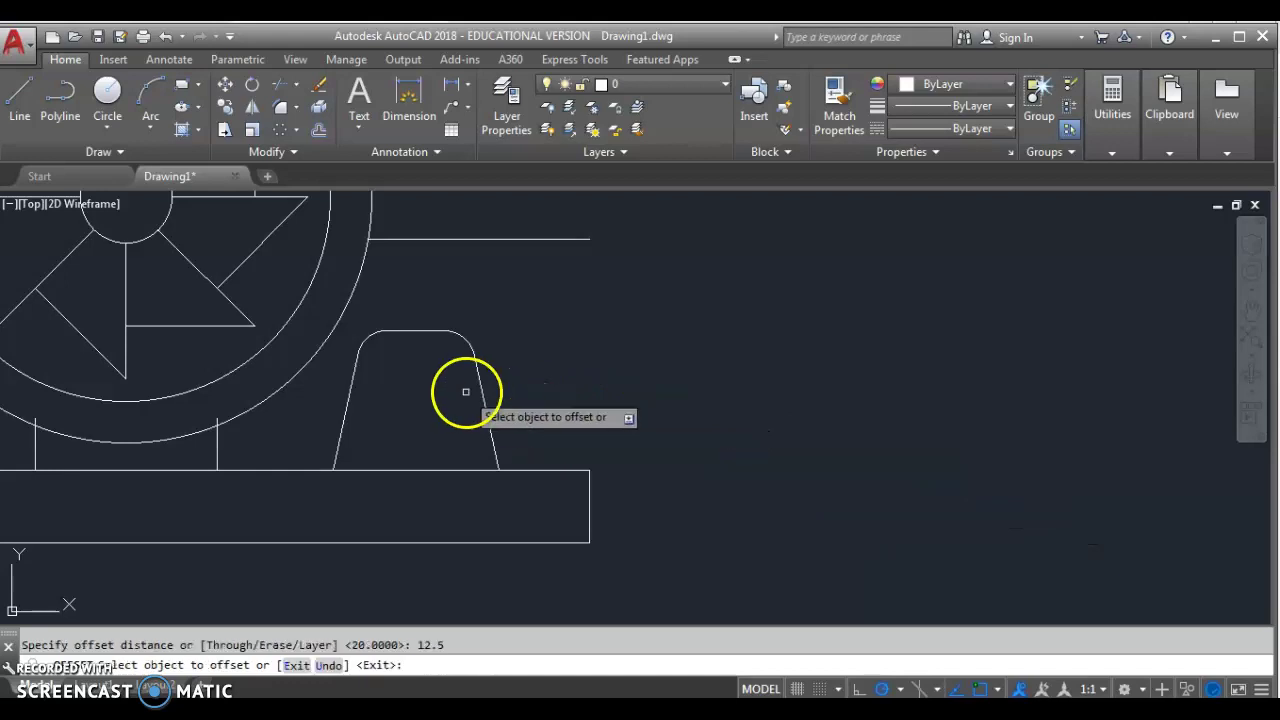
left_click(486, 410)
left_click(556, 410)
key("Escape")
middle_click_drag(563, 414, 489, 417)
key("alt+Tab")
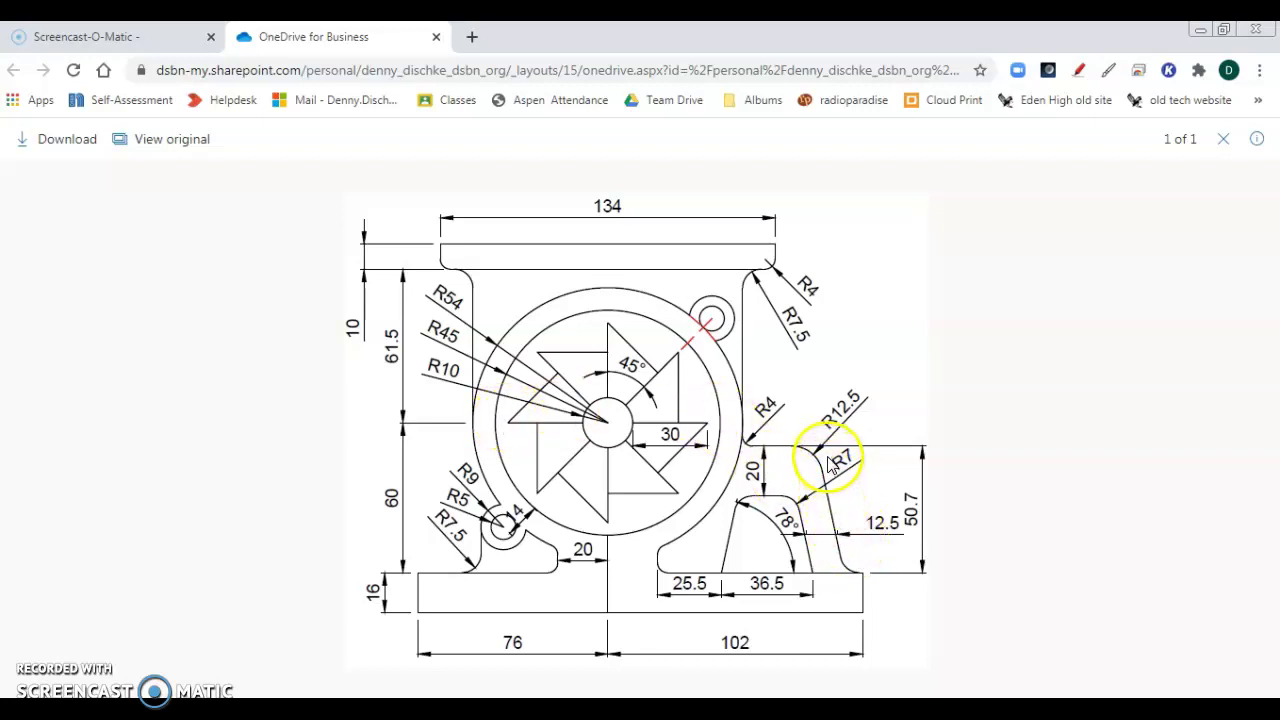
key("alt+Tab")
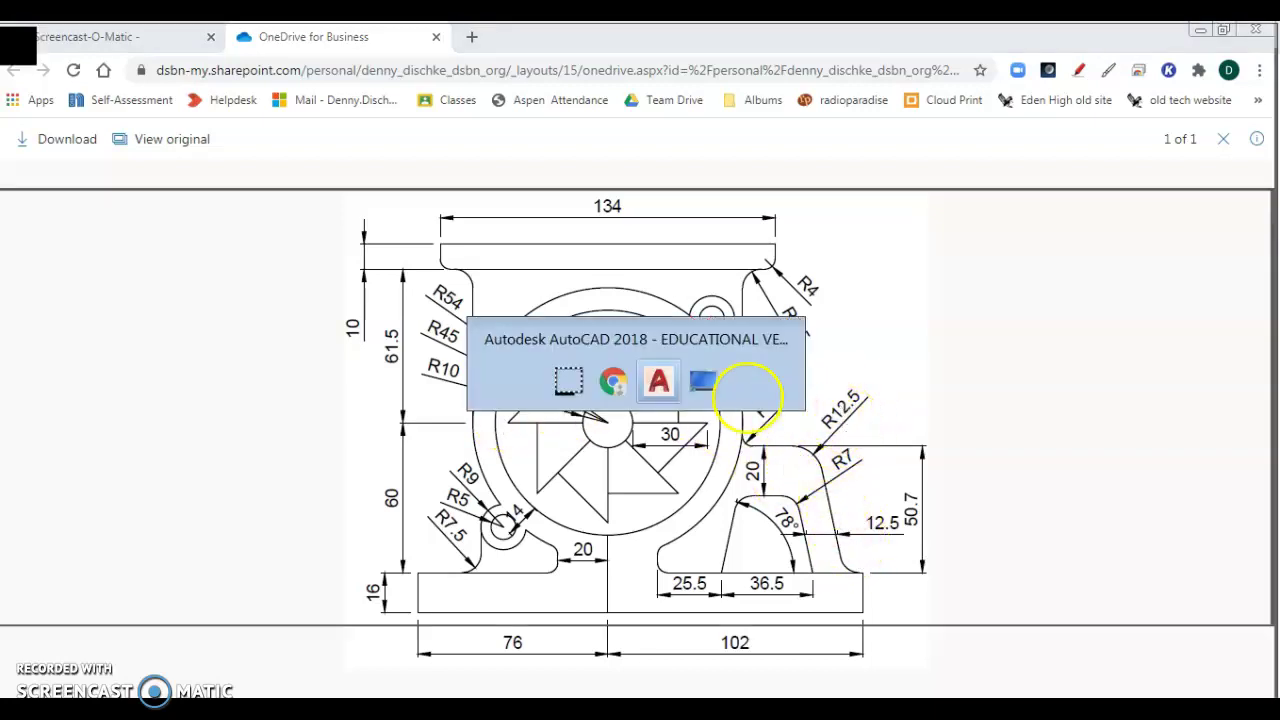
Fillet the new slanted line into the top horizontal line with radius 12.5
left_click(284, 111)
right_click(566, 370)
left_click(646, 498)
type("2.5")
key("Return")
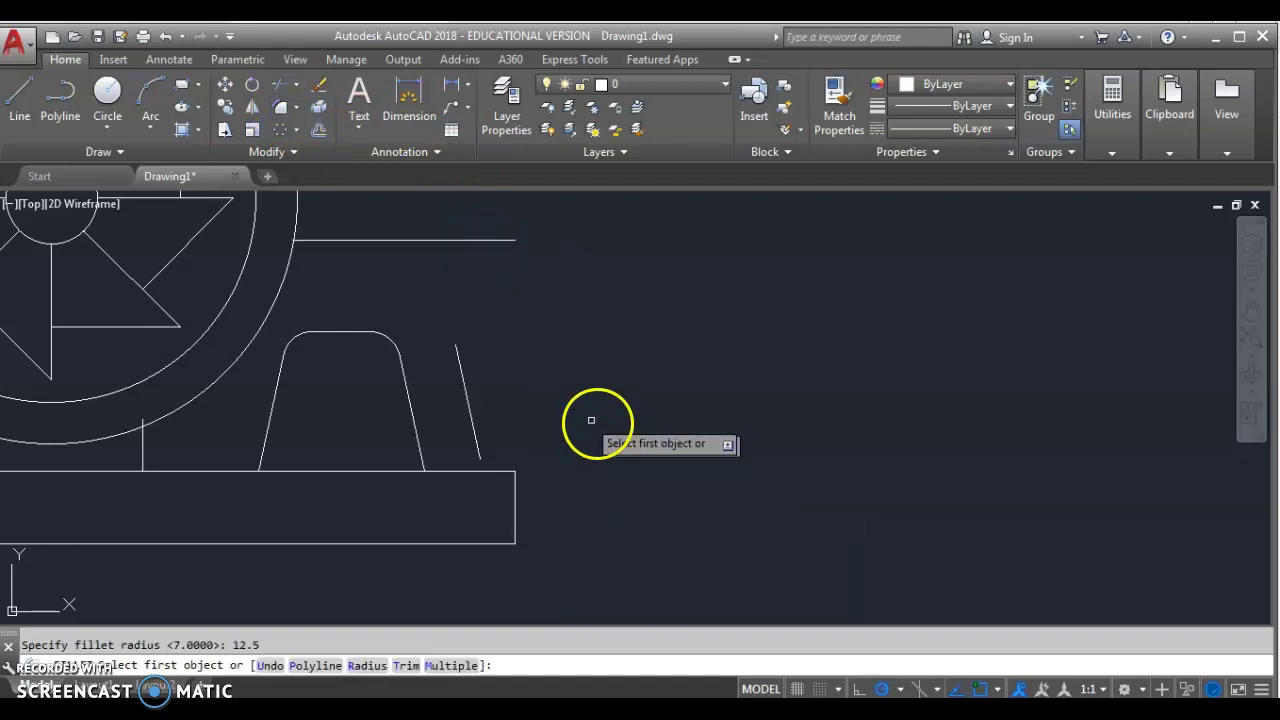
left_click(461, 380)
left_click(428, 240)
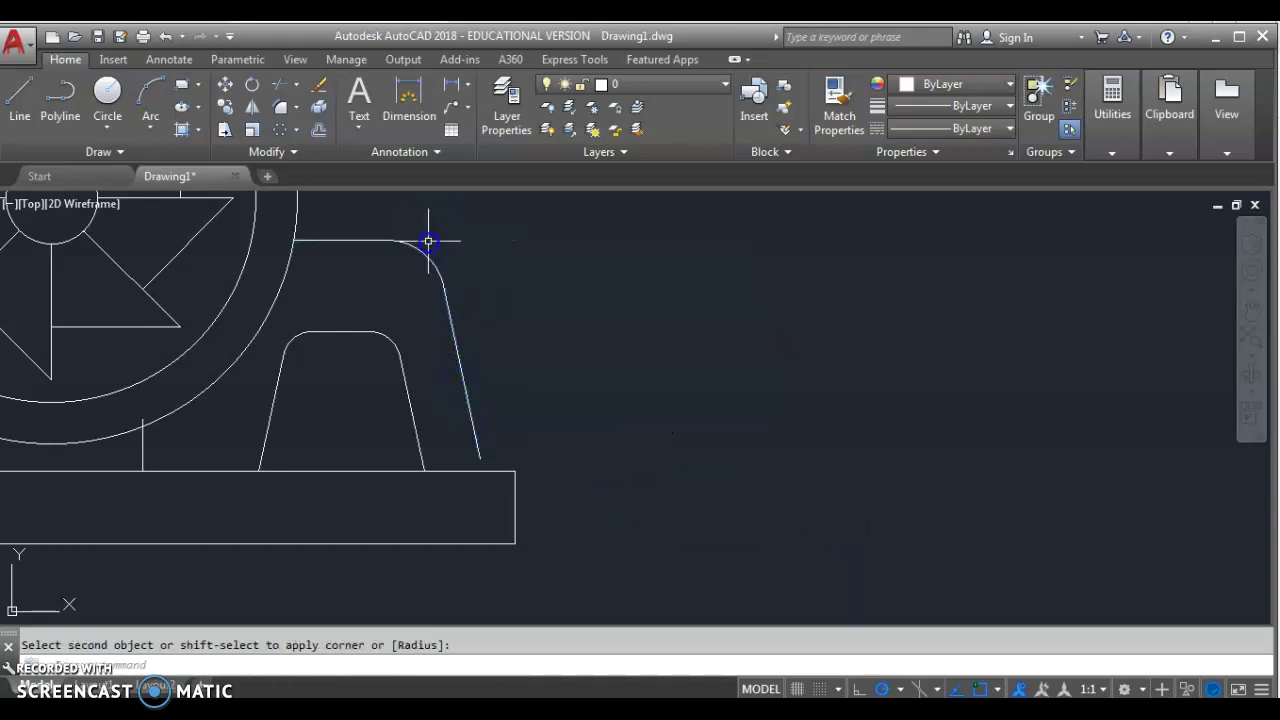
key("Return")
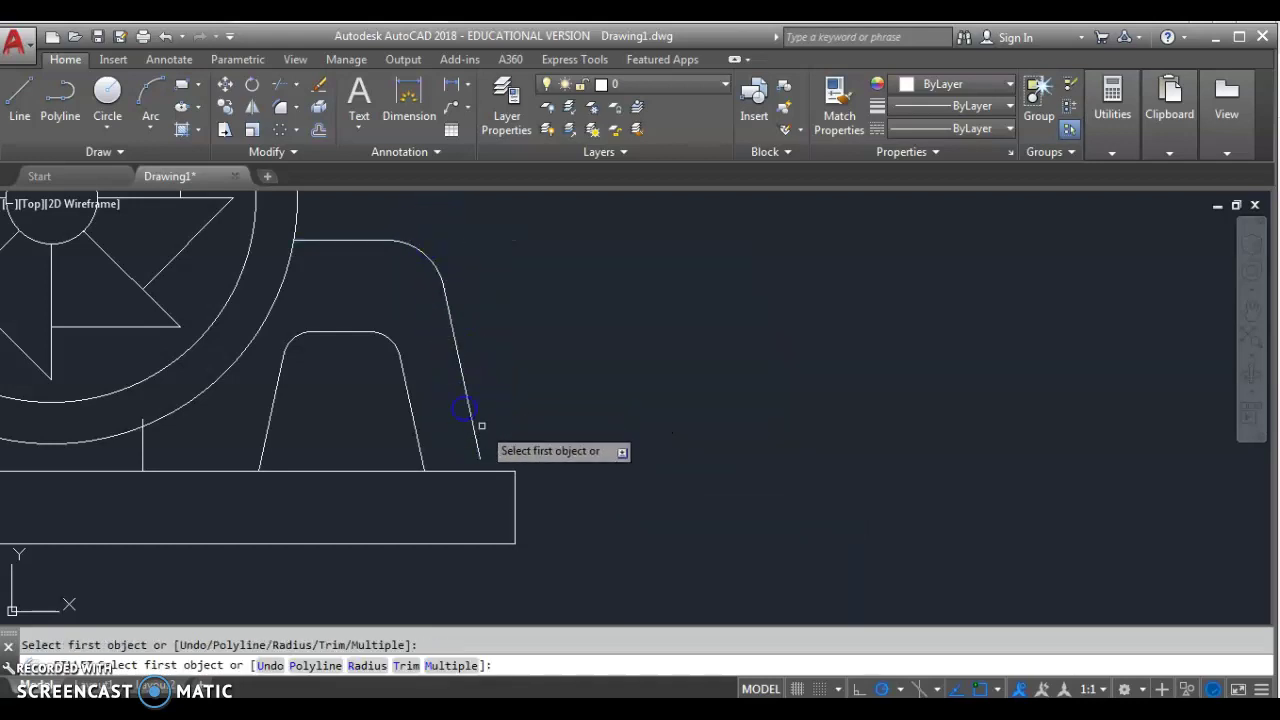
left_click(474, 428)
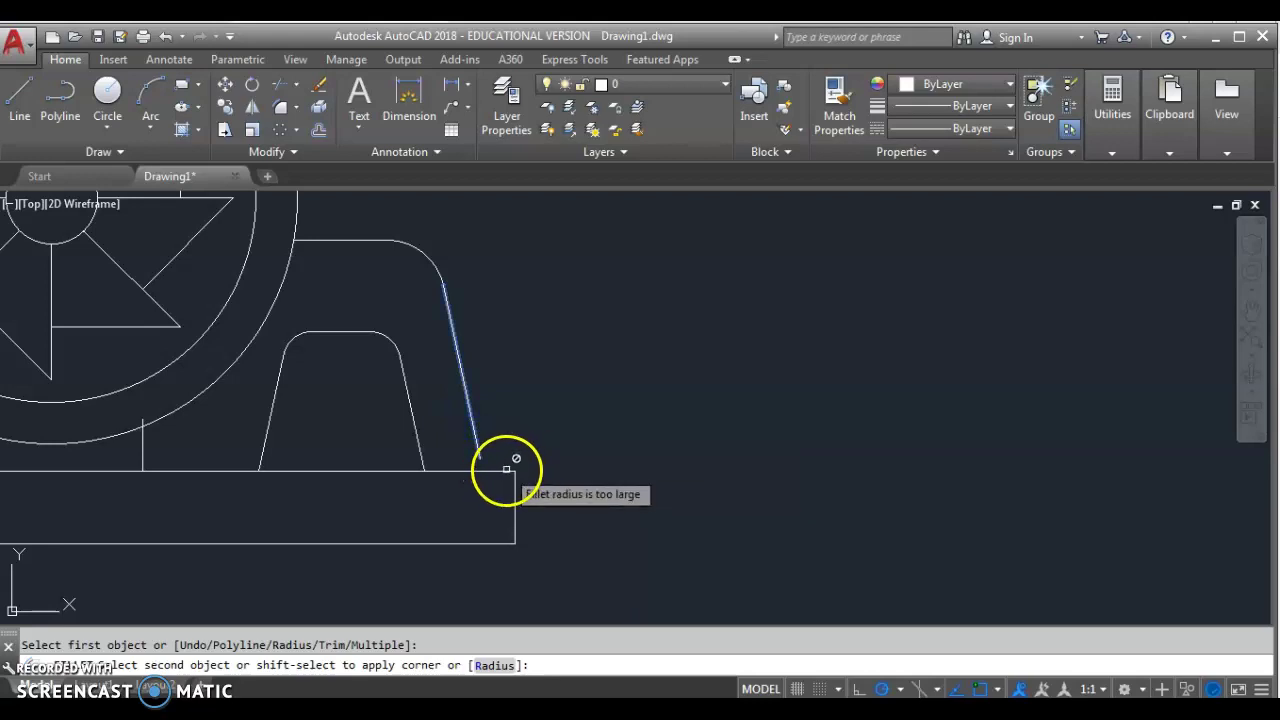
key("Escape")
Extend the new slanted line's bottom end down onto the base
left_click(472, 420)
left_click(480, 457)
scroll(487, 468, "up", 4)
scroll(487, 468, "up", 2)
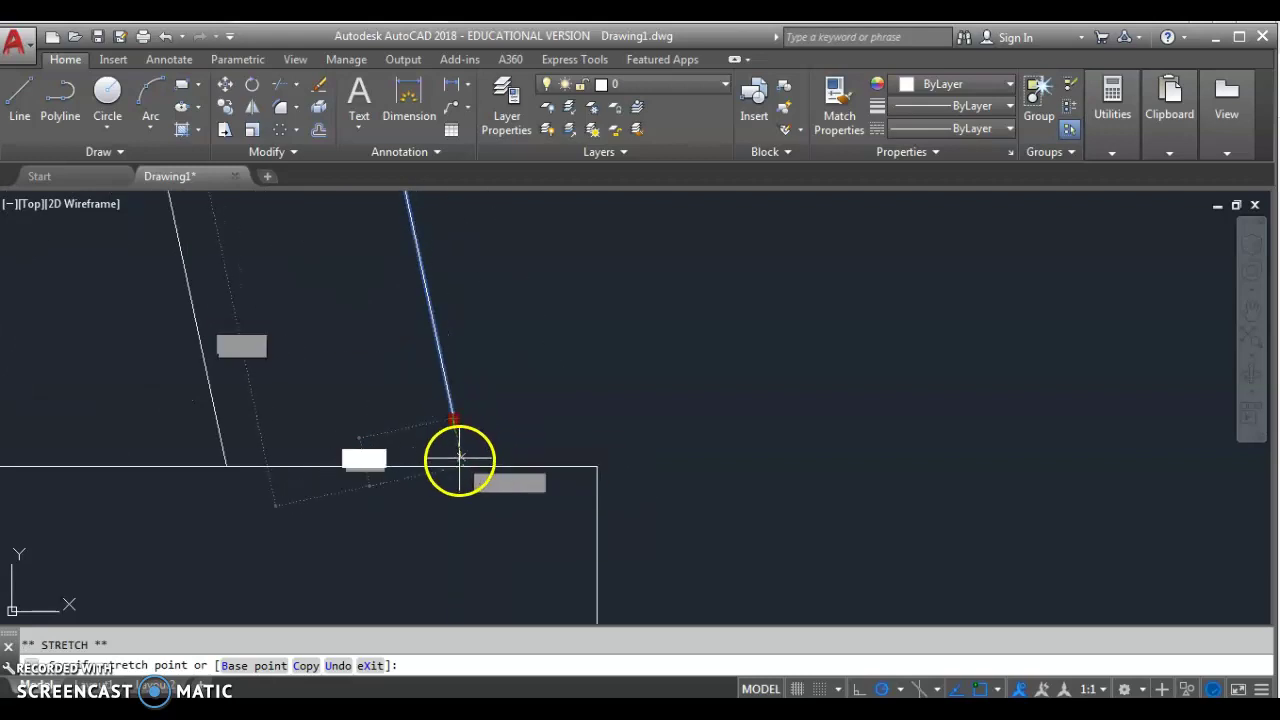
left_click(463, 466)
key("Escape")
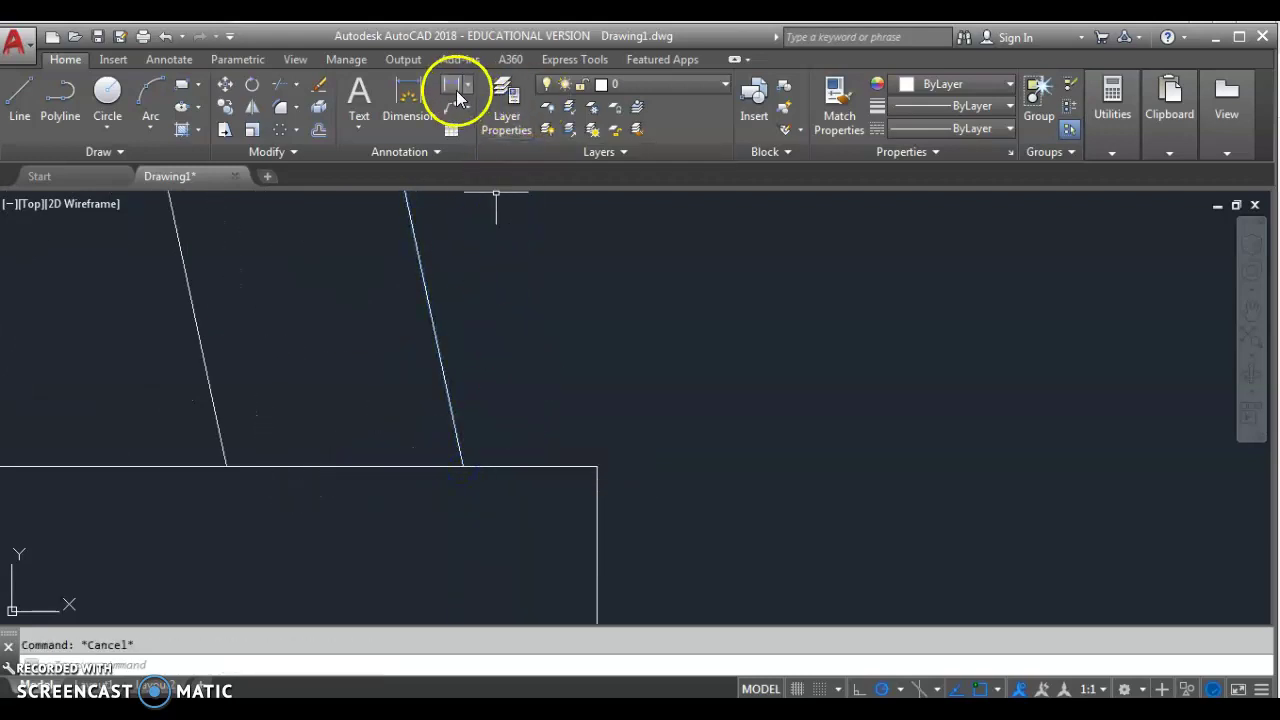
Dimension the 7.22 gap between the slanted line's foot and the base's right corner
left_click(451, 86)
left_click(463, 466)
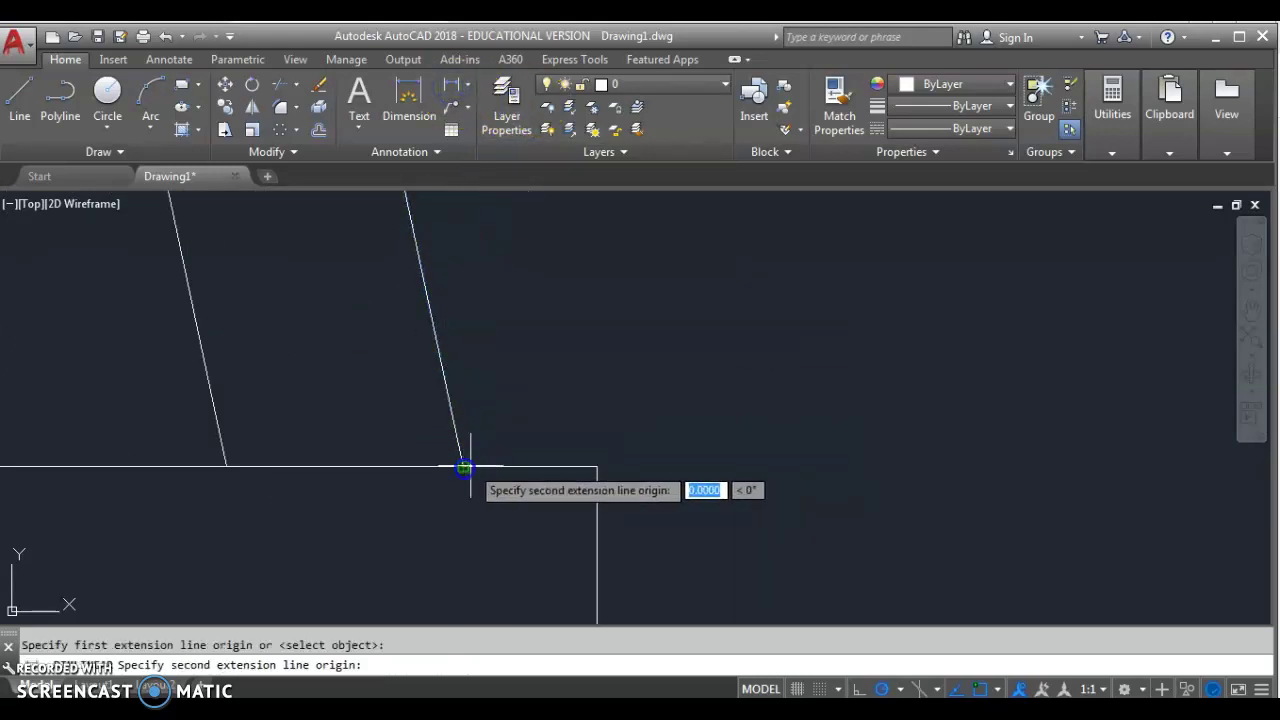
left_click(597, 466)
left_click(596, 304)
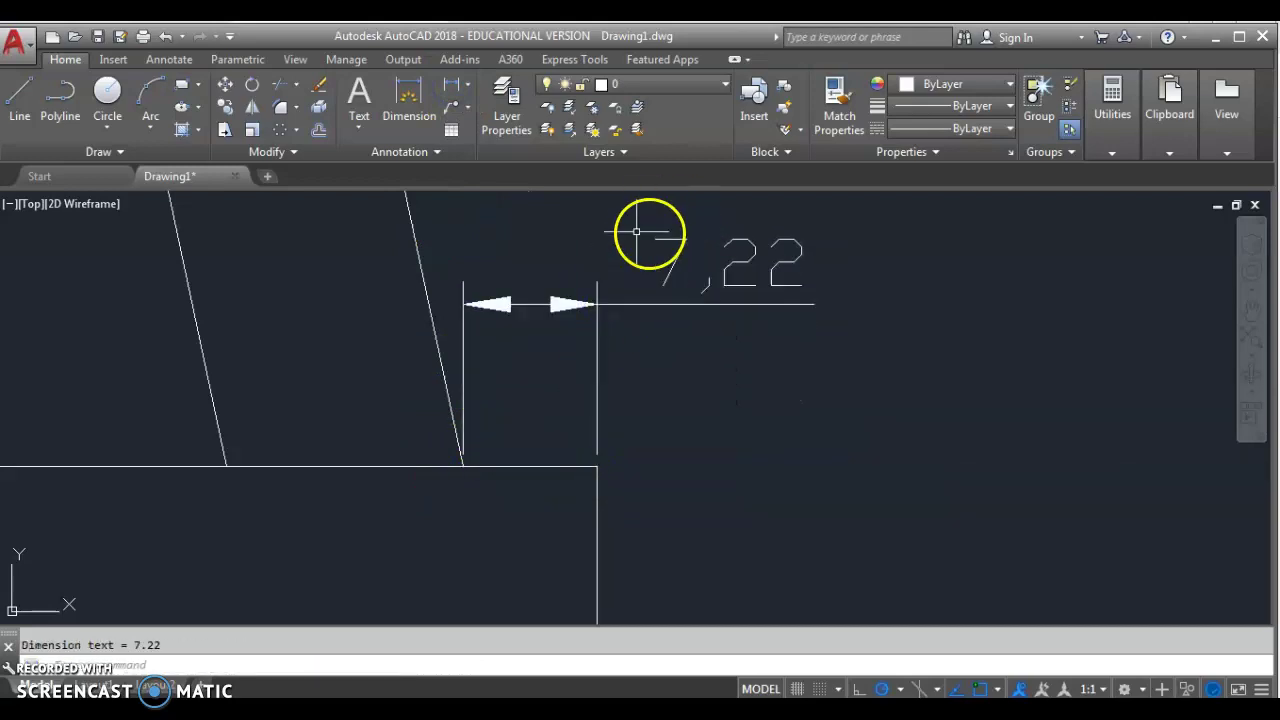
scroll(640, 428, "down", 4)
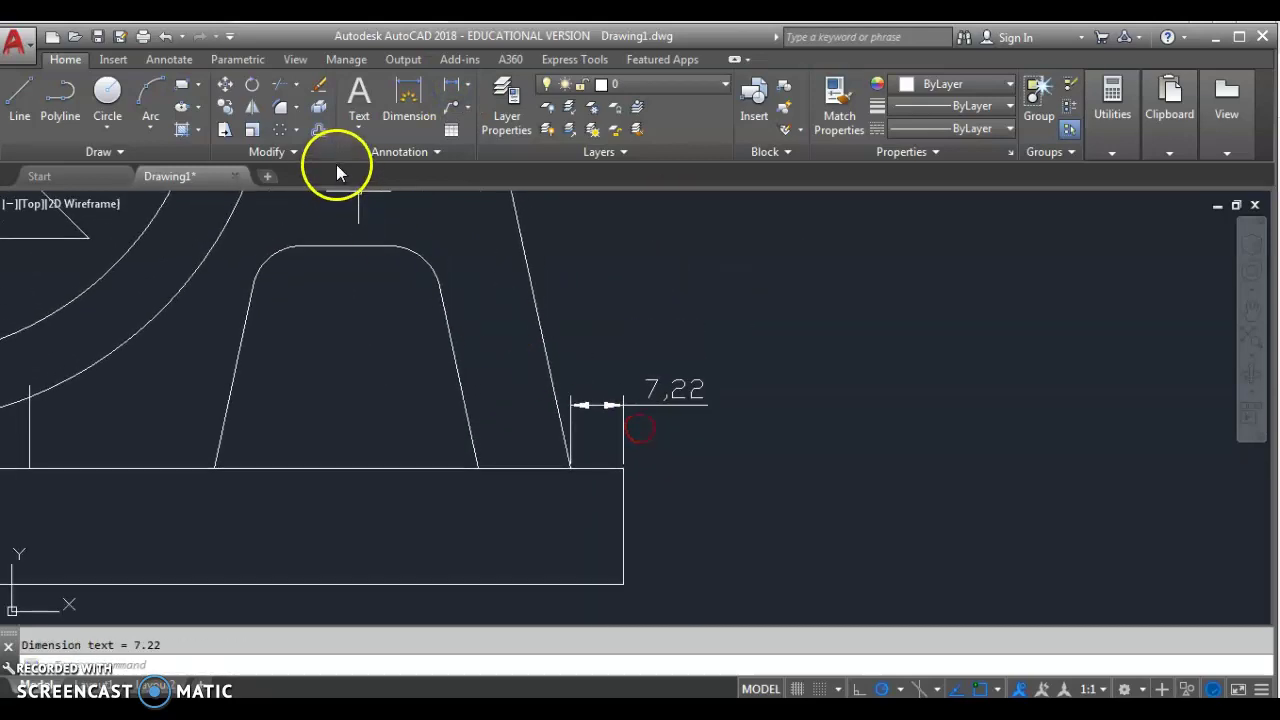
Set fillet radius 7 in No-trim mode, picking the base line before cancelling
left_click(282, 107)
right_click(632, 267)
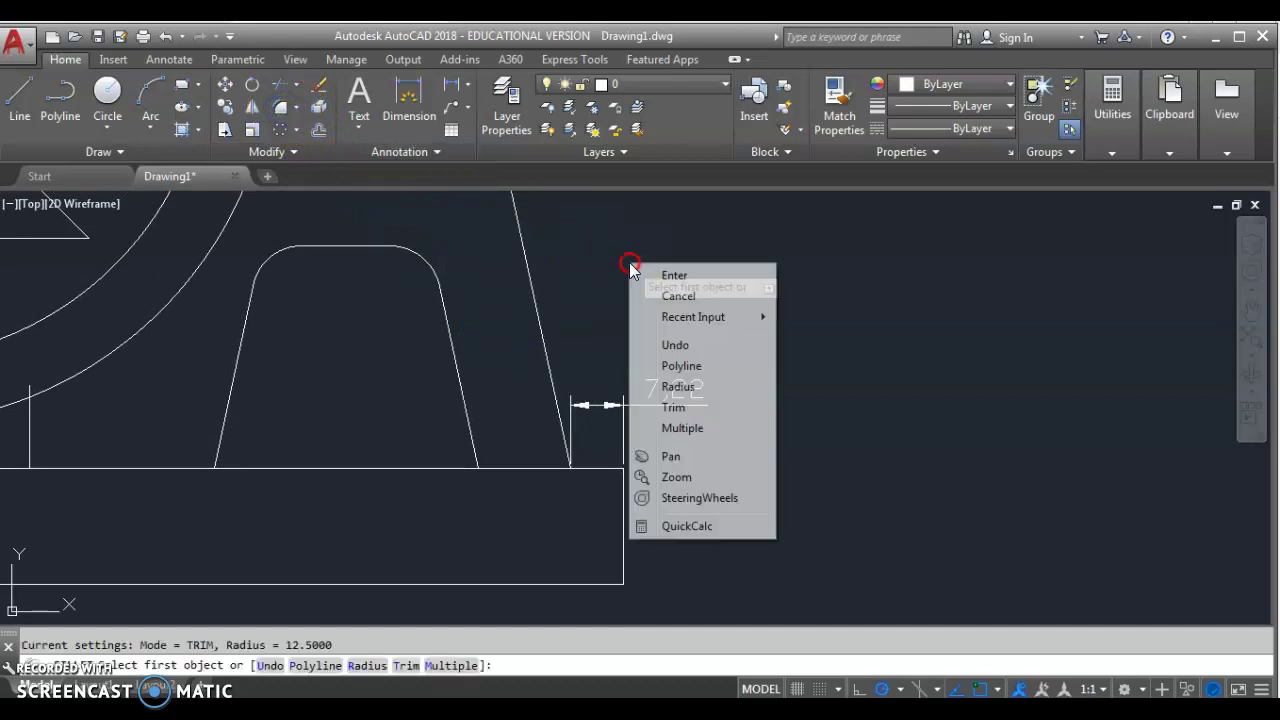
left_click(678, 387)
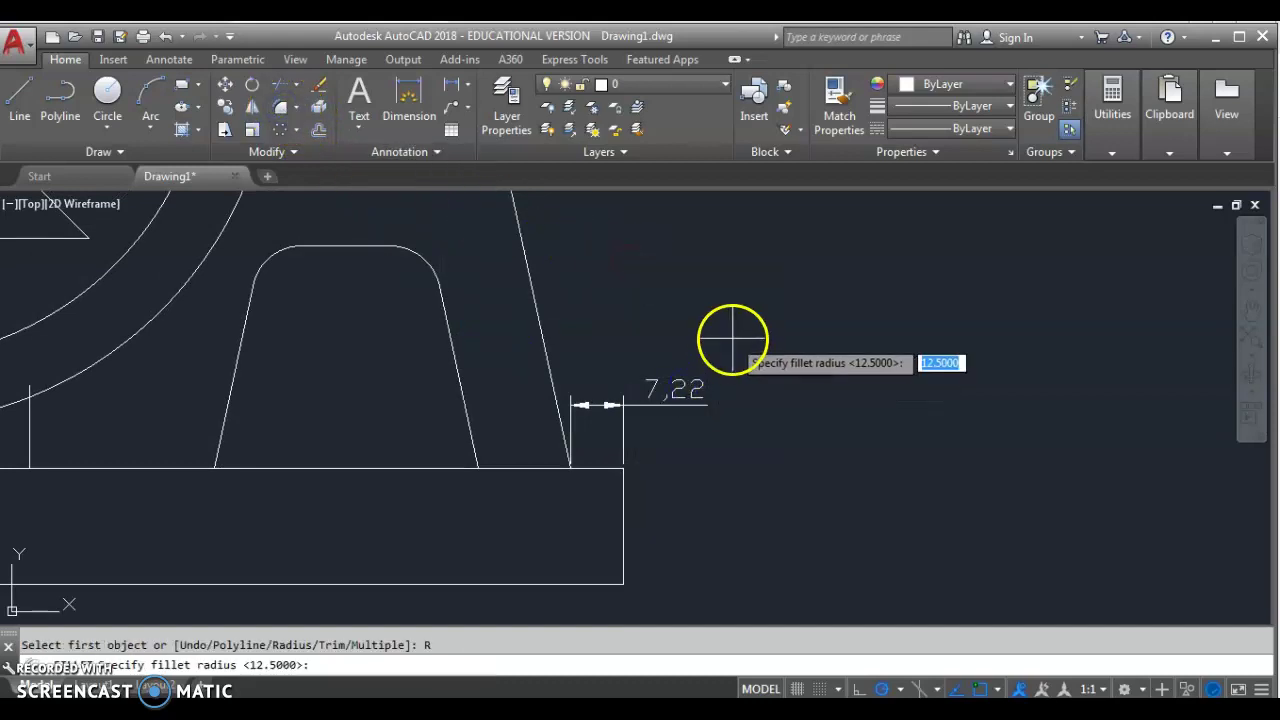
type("7")
key("Return")
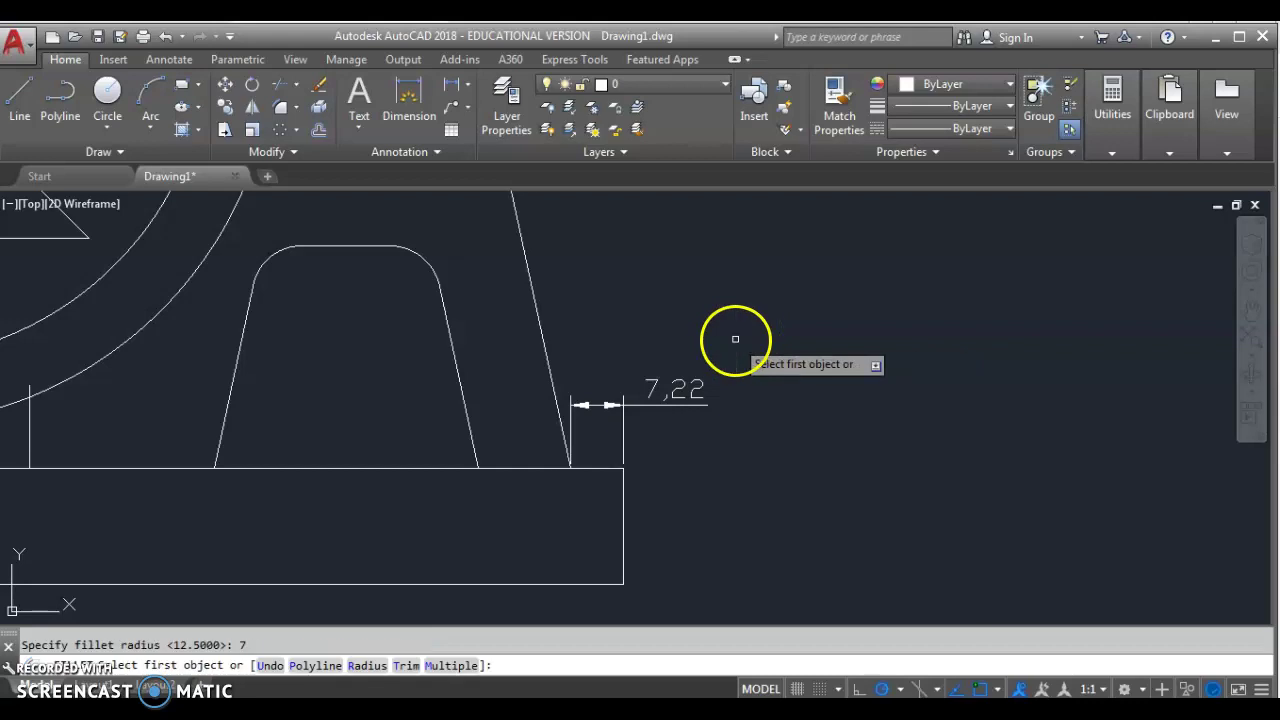
right_click(735, 339)
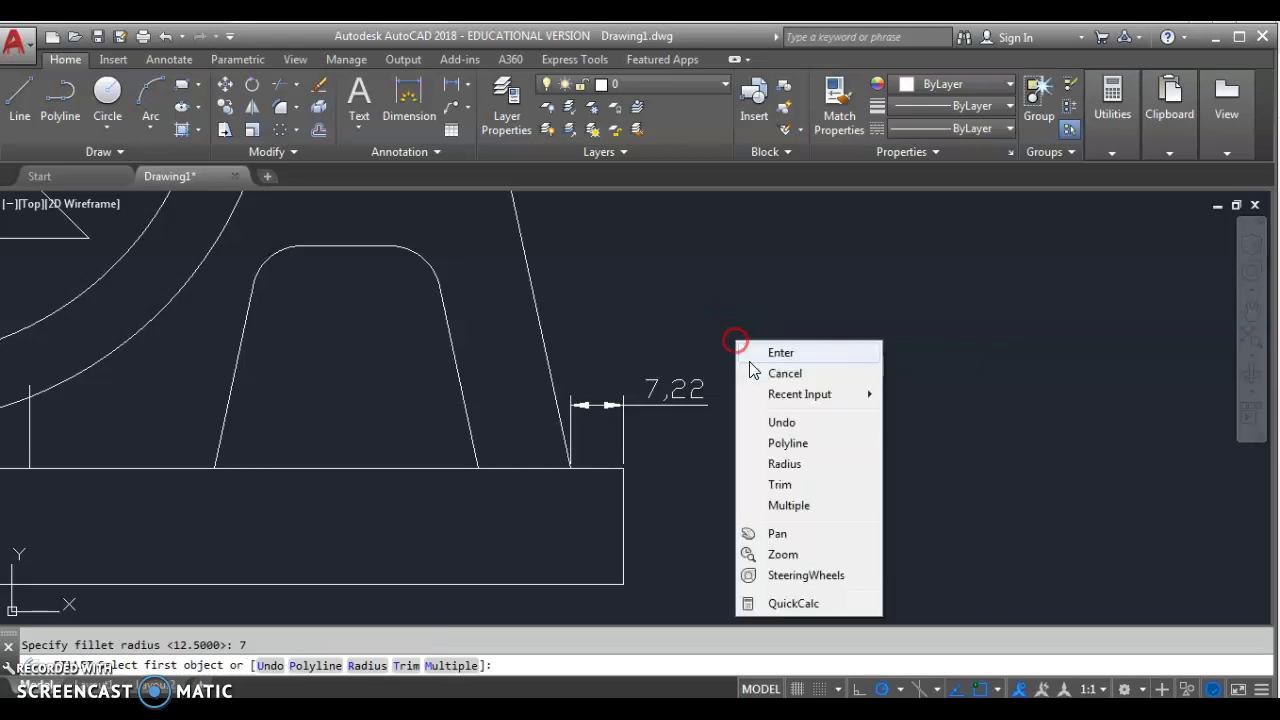
left_click(783, 485)
left_click(829, 540)
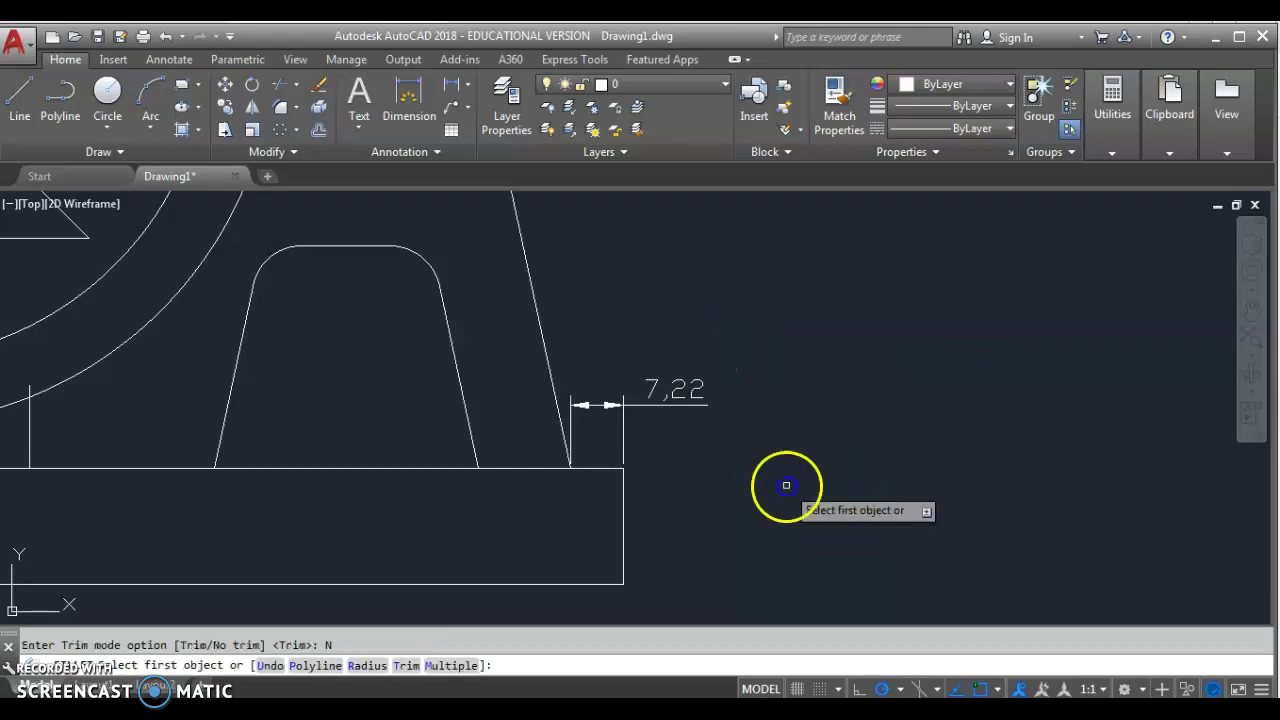
left_click(598, 469)
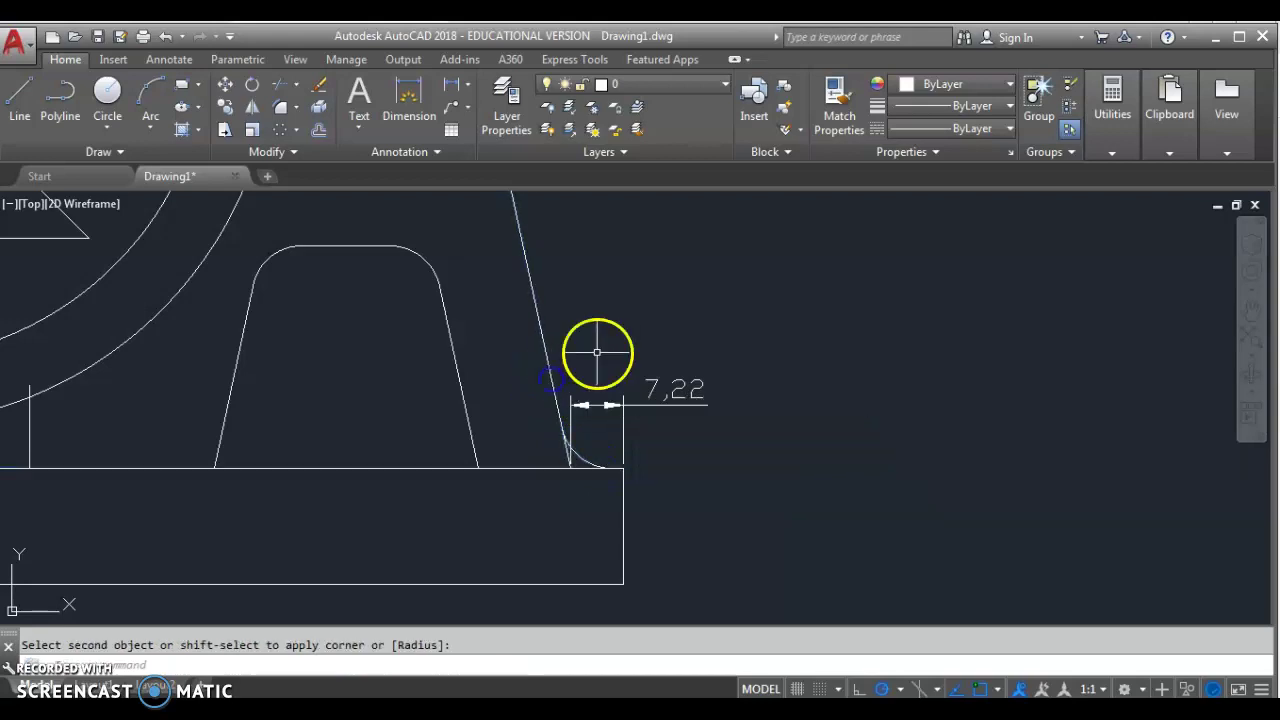
right_click(597, 352)
key("Escape")
Erase the 7.22 dimension and inspect the slanted line's lower endpoint
left_click(668, 386)
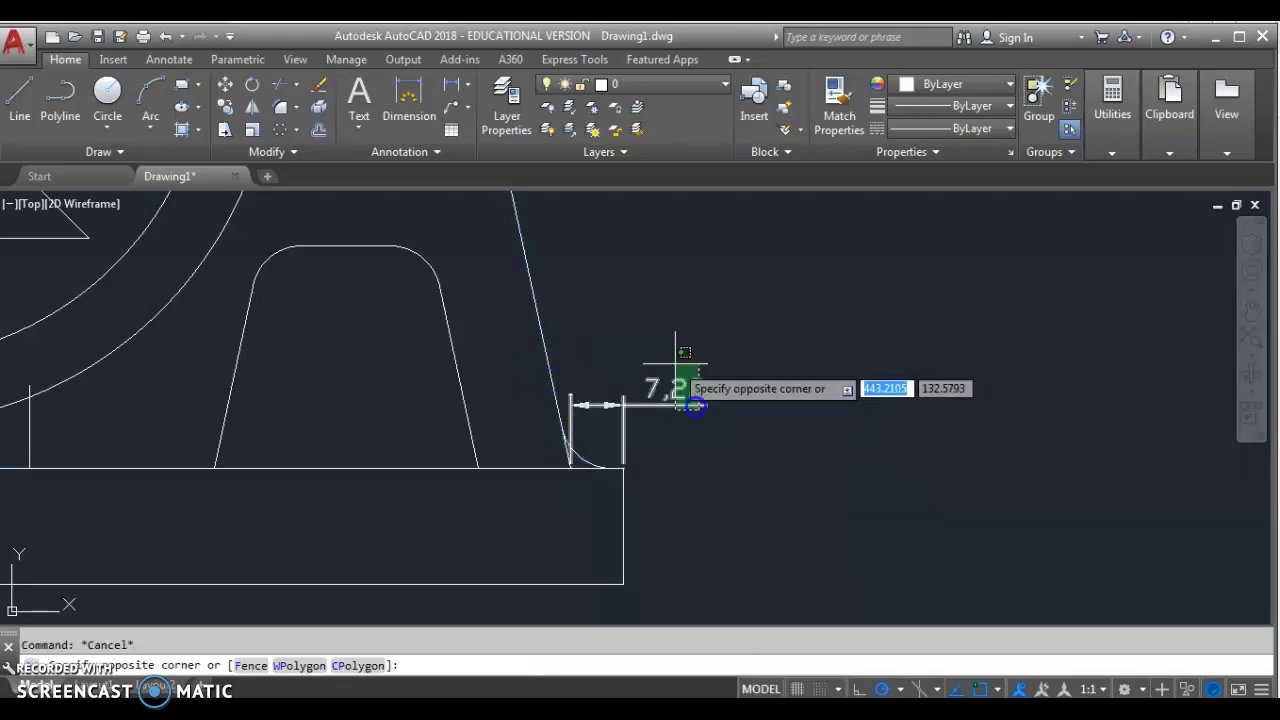
left_click(675, 365)
key("Delete")
scroll(566, 455, "up", 3)
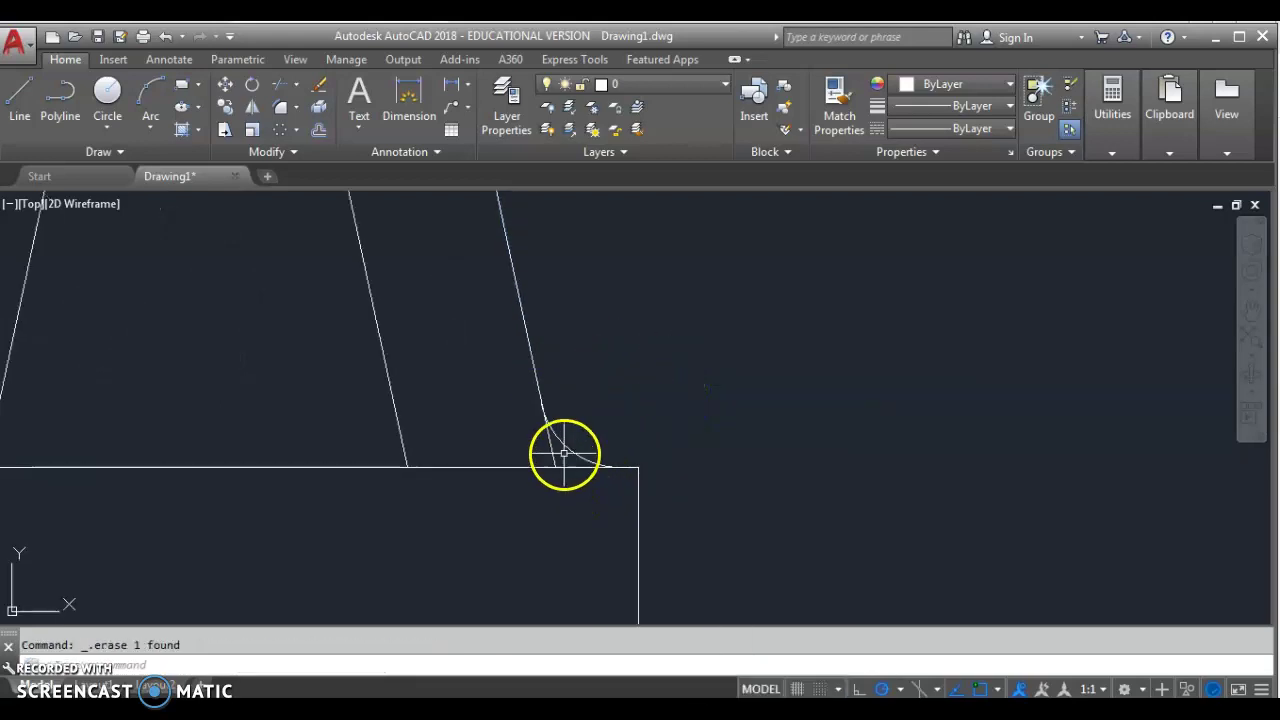
left_click(553, 460)
left_click(555, 466)
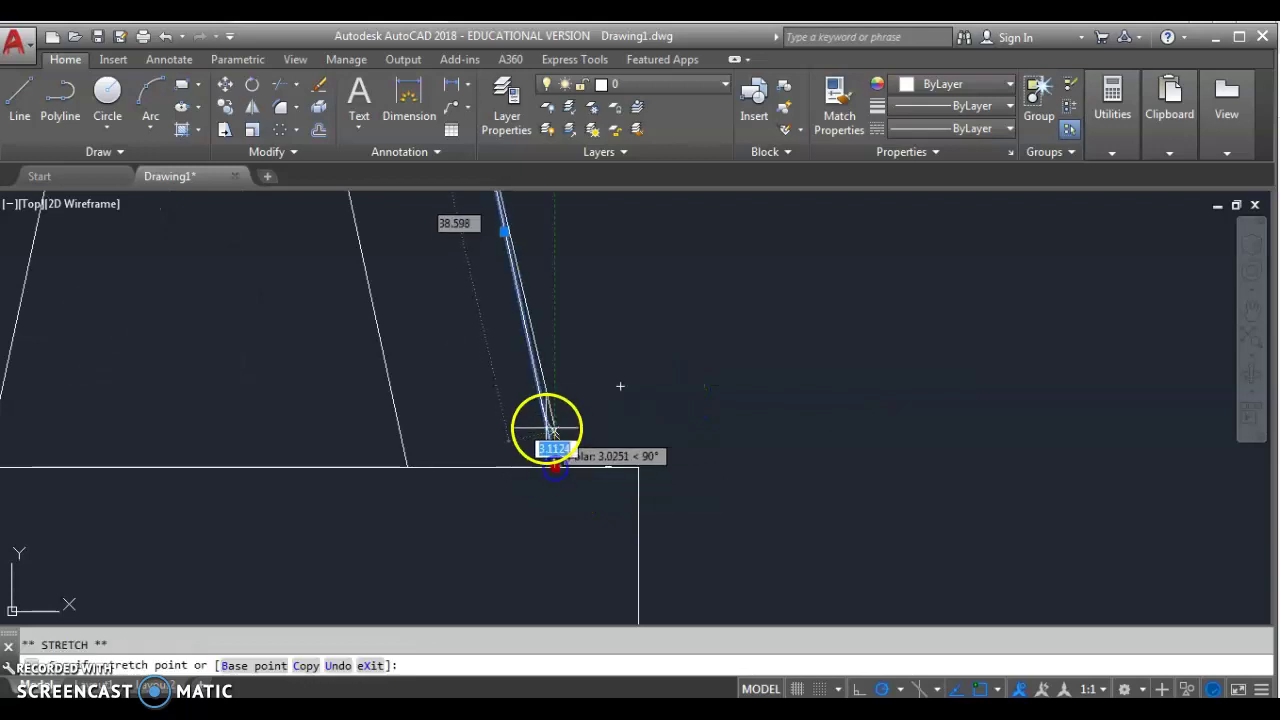
key("Escape")
key("Escape")
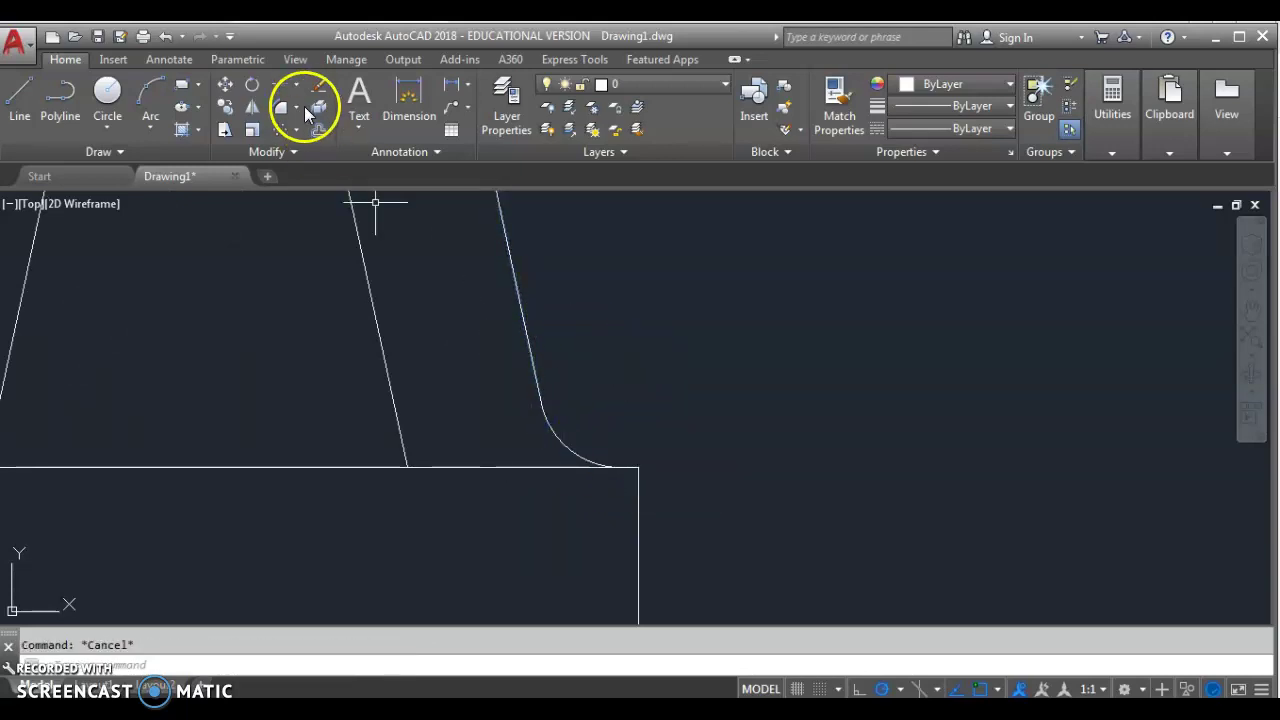
Switch the fillet trim mode back to Trim and zoom out
left_click(272, 110)
right_click(714, 297)
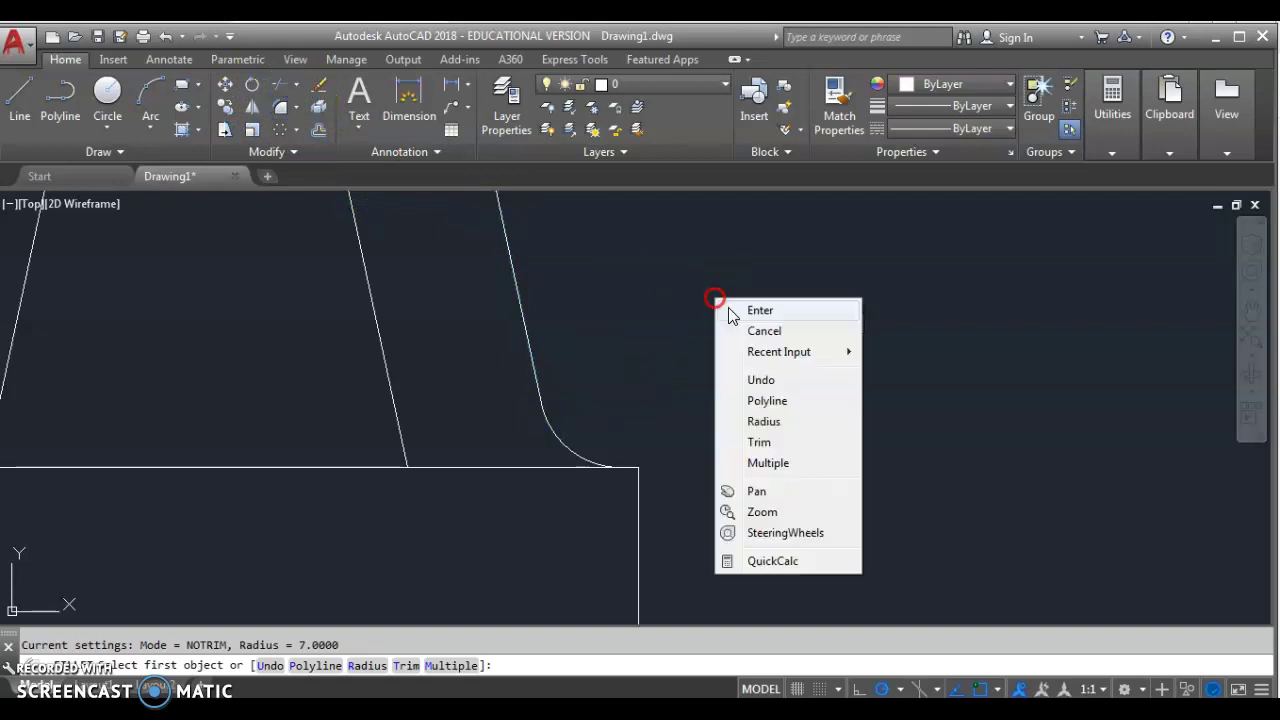
left_click(760, 441)
left_click(808, 490)
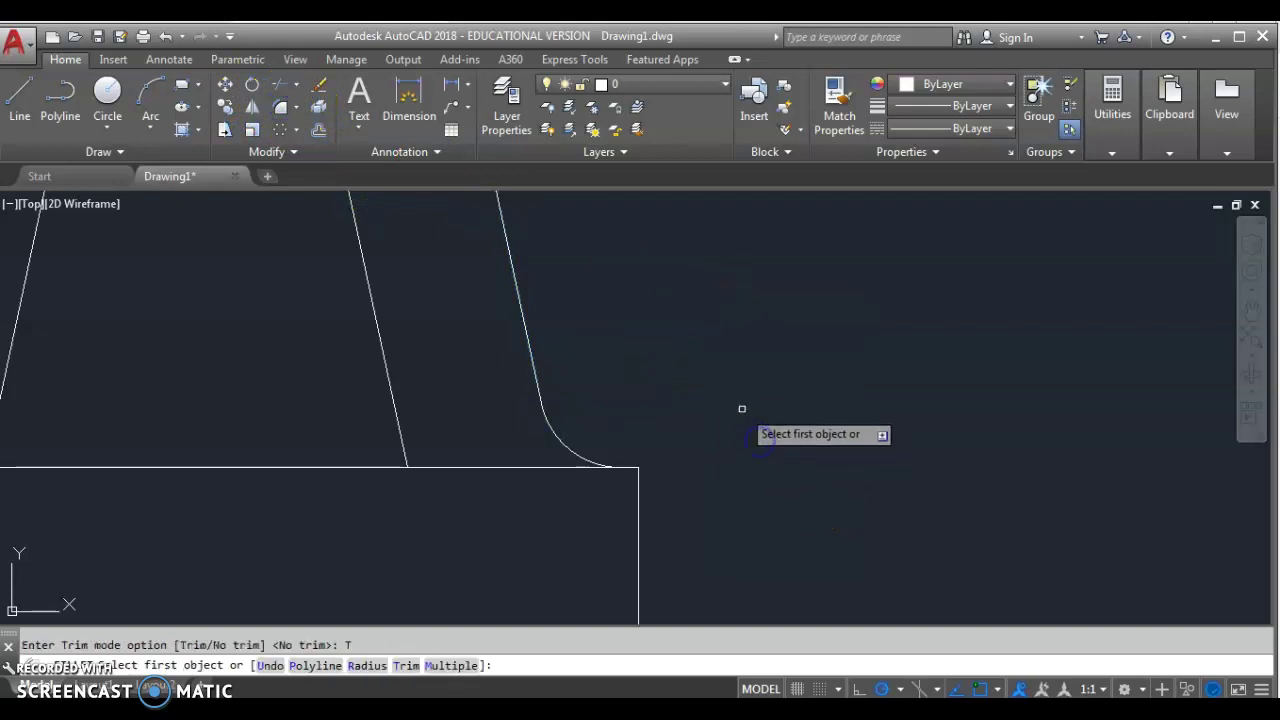
key("Escape")
scroll(738, 409, "down", 4)
scroll(708, 414, "down", 2)
scroll(728, 506, "down", 3)
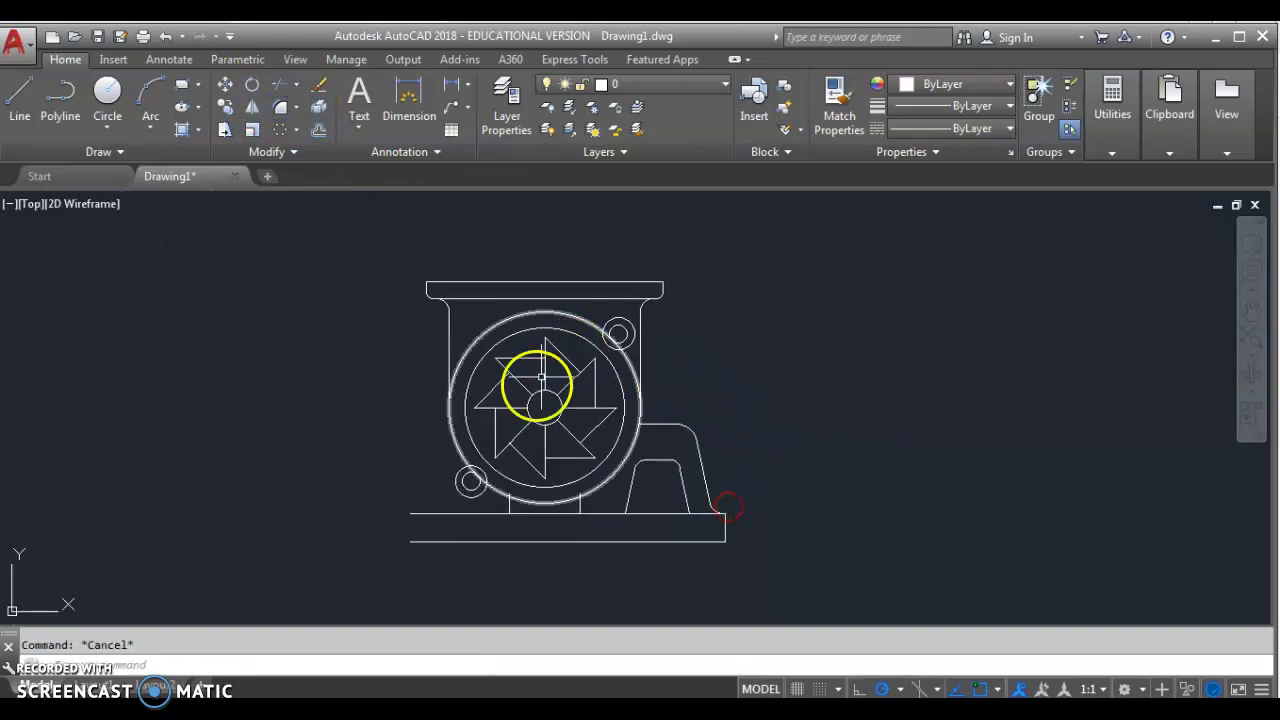
Pan to the base area and compare the drawing against the reference
scroll(600, 509, "up", 1)
scroll(569, 509, "up", 1)
middle_click_drag(569, 509, 571, 417)
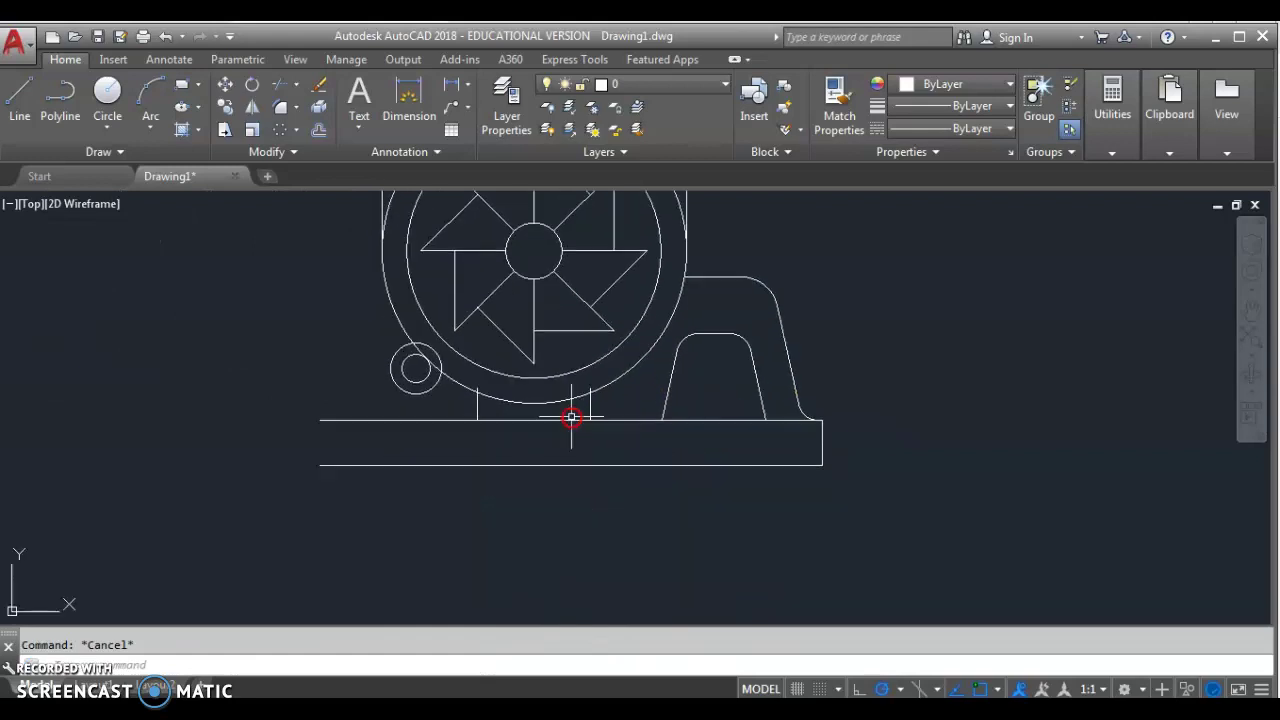
key("alt+Tab")
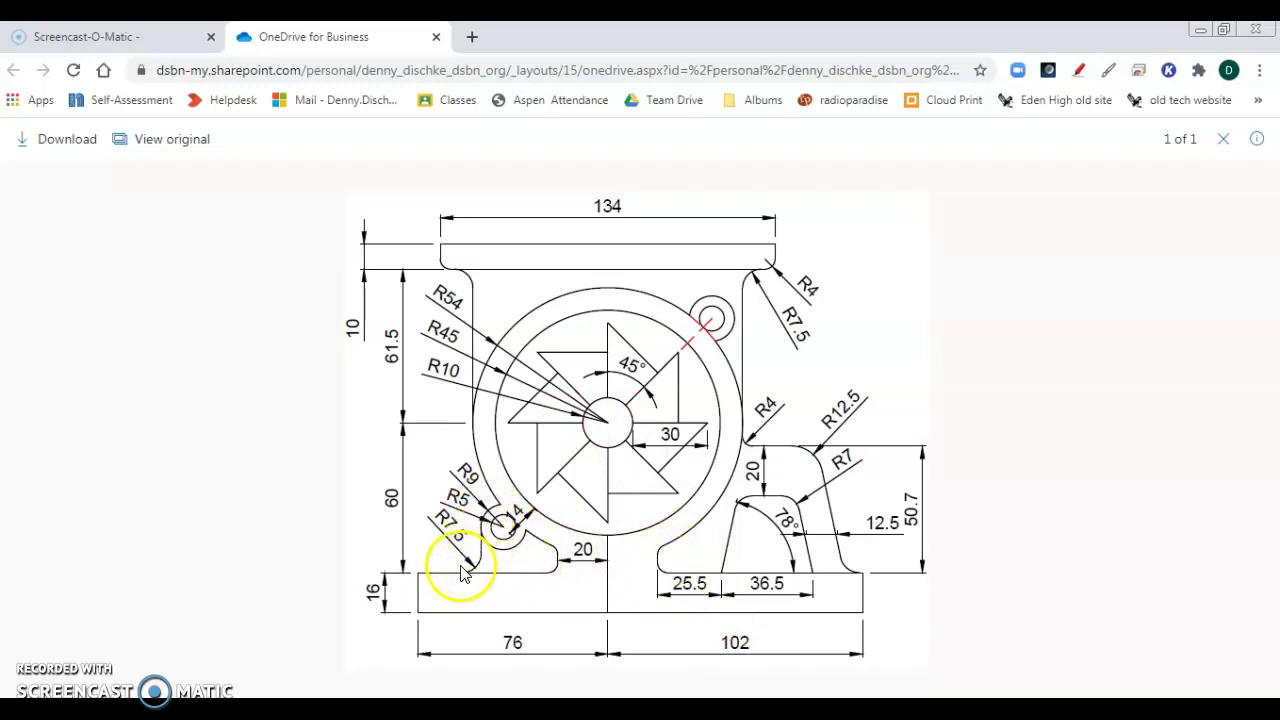
key("alt+Tab")
middle_click_drag(440, 543, 517, 554)
left_click(25, 105)
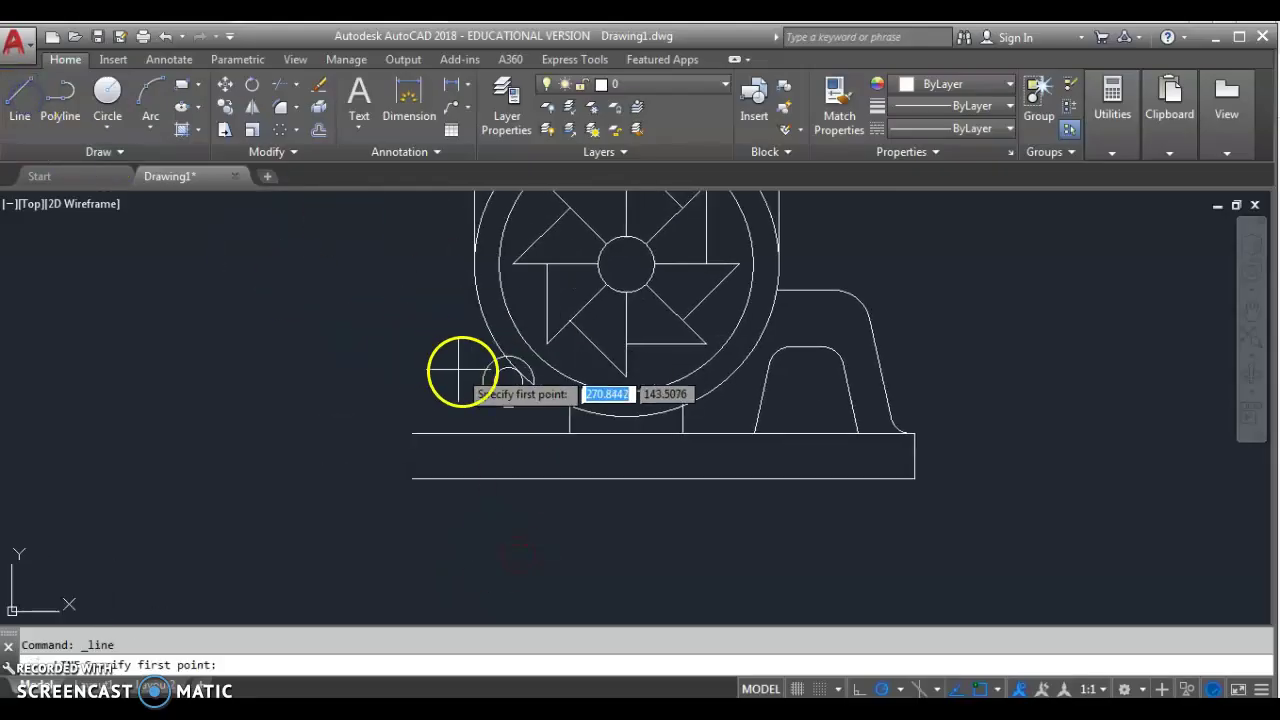
left_click(484, 381)
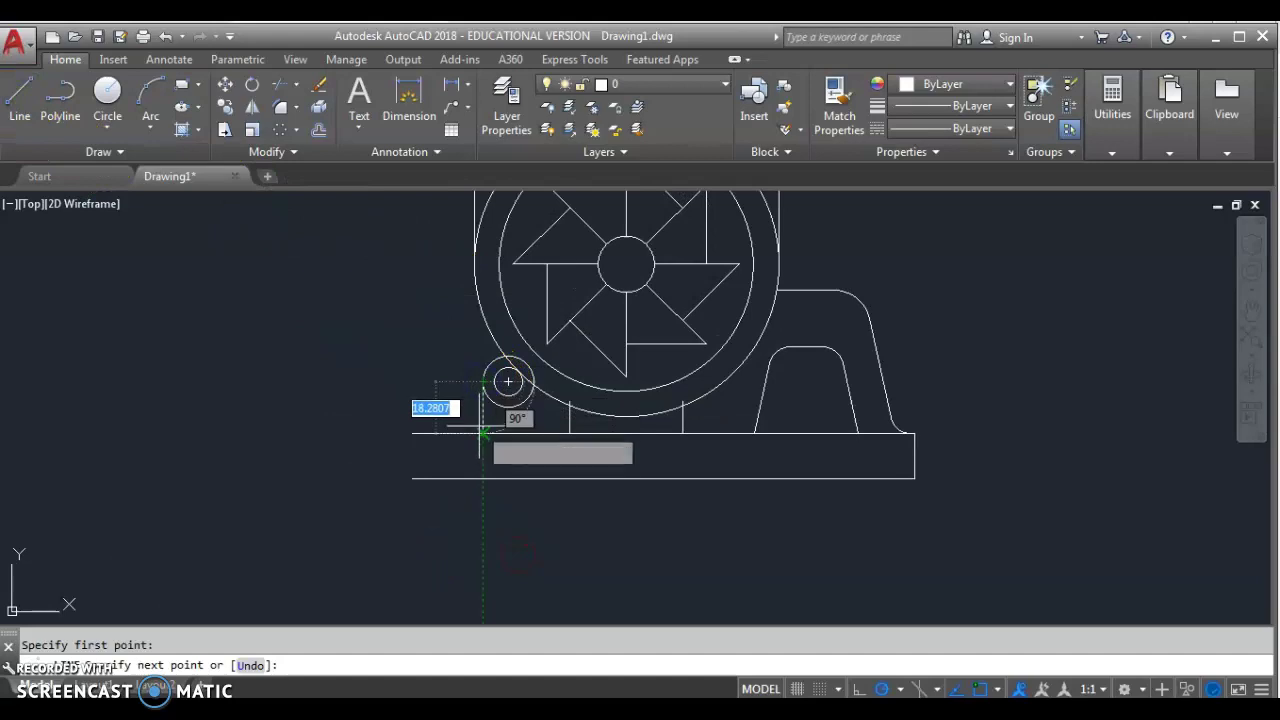
key("Escape")
key("alt+Tab")
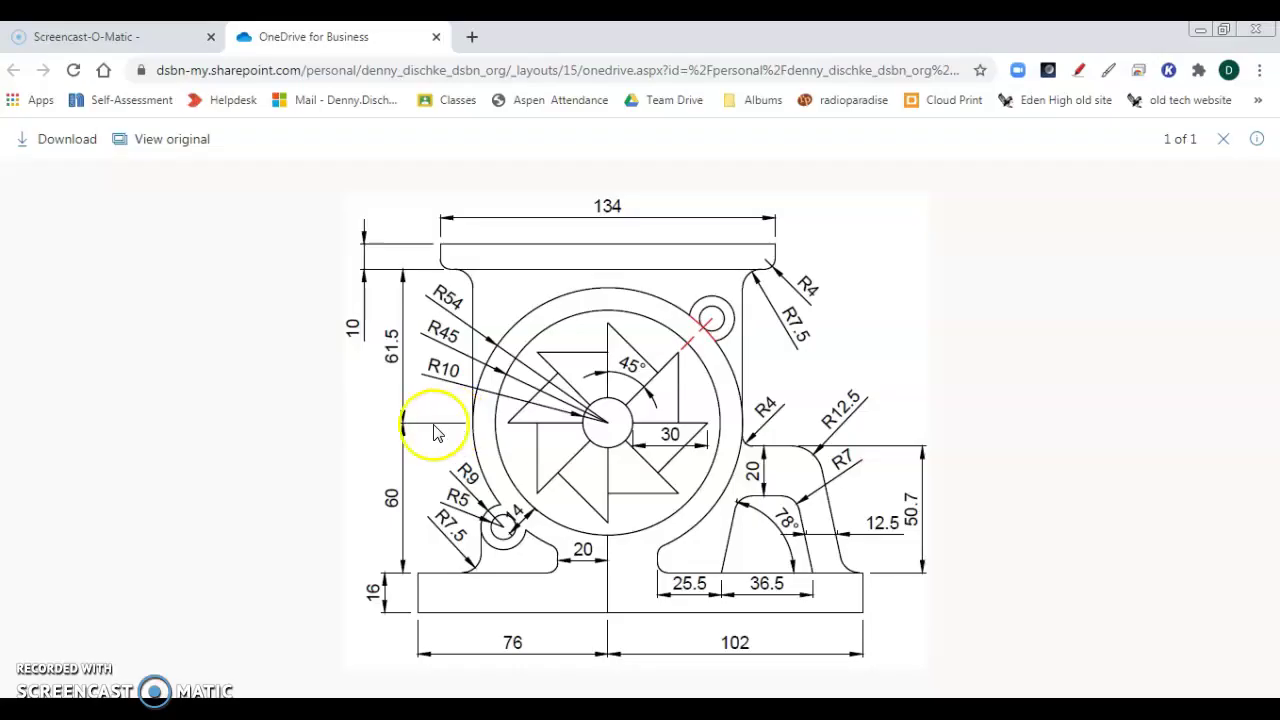
key("alt+Tab")
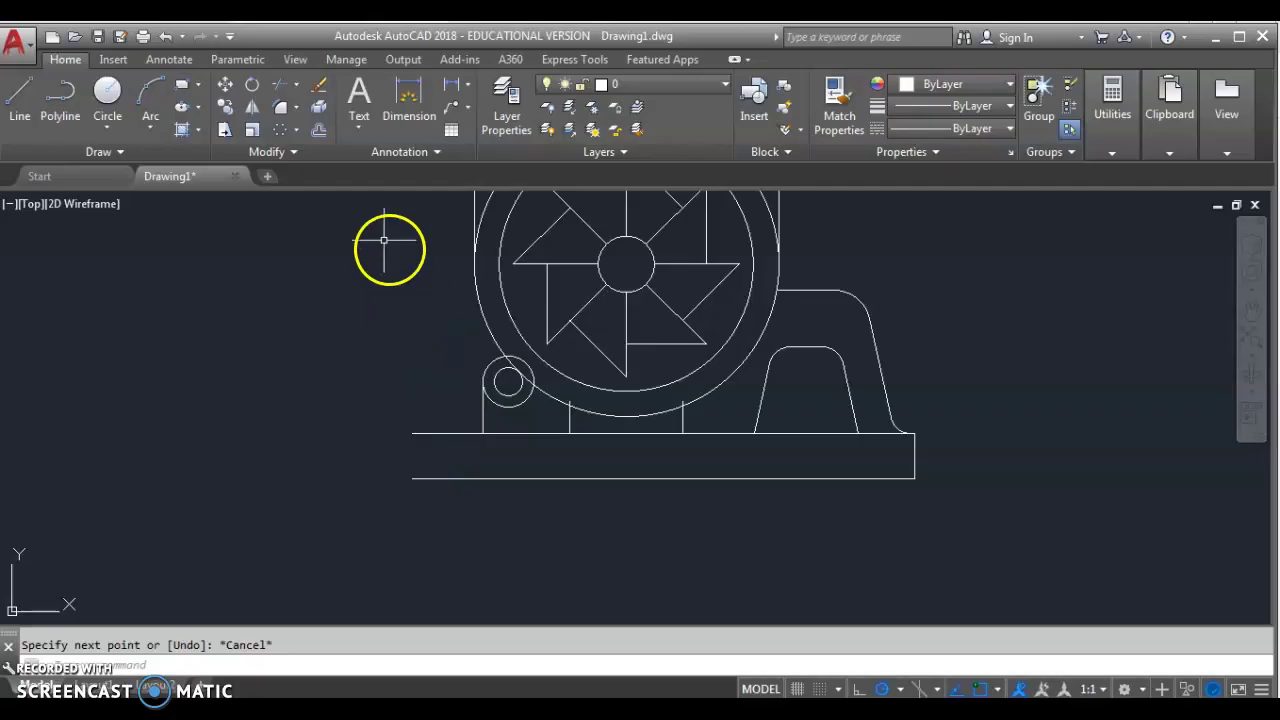
Fillet the left boss wall into the base with a 7.5 radius
left_click(280, 125)
middle_click_drag(243, 306, 223, 437)
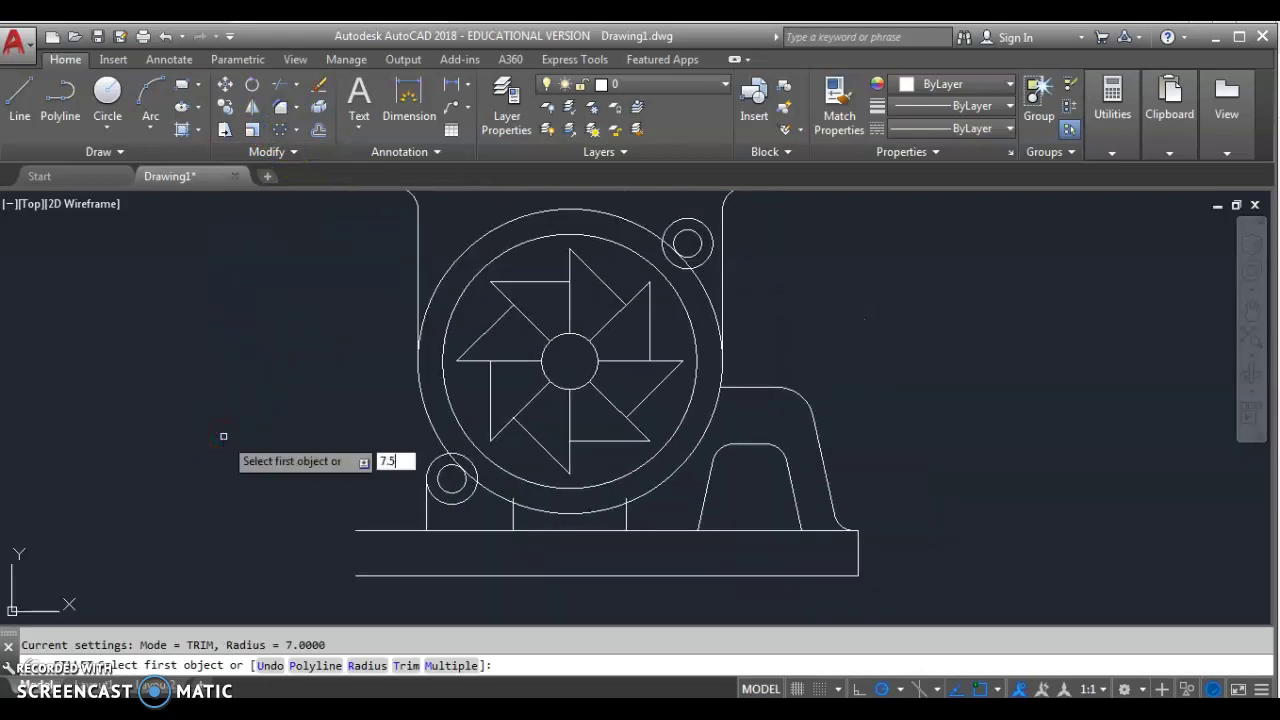
right_click(223, 436)
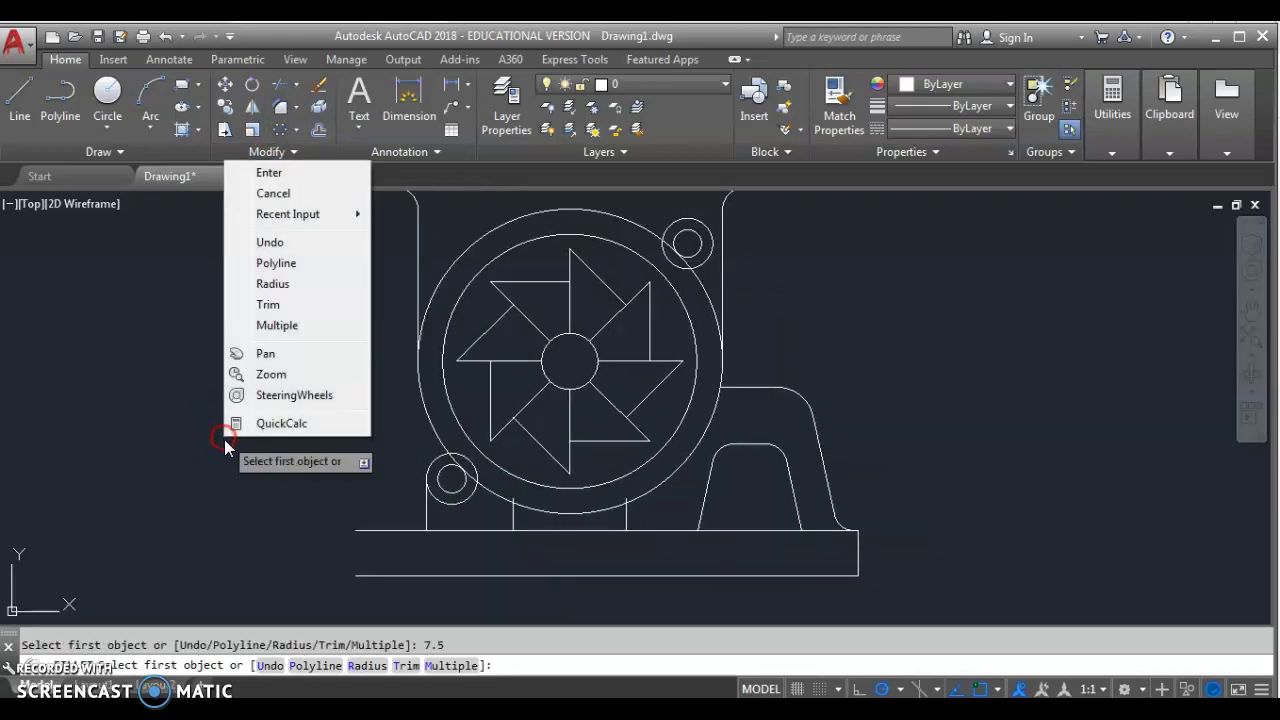
left_click(262, 285)
type(".5")
key("Return")
scroll(428, 518, "up", 2)
scroll(432, 514, "up", 2)
left_click(415, 520)
scroll(395, 537, "down", 3)
key("Escape")
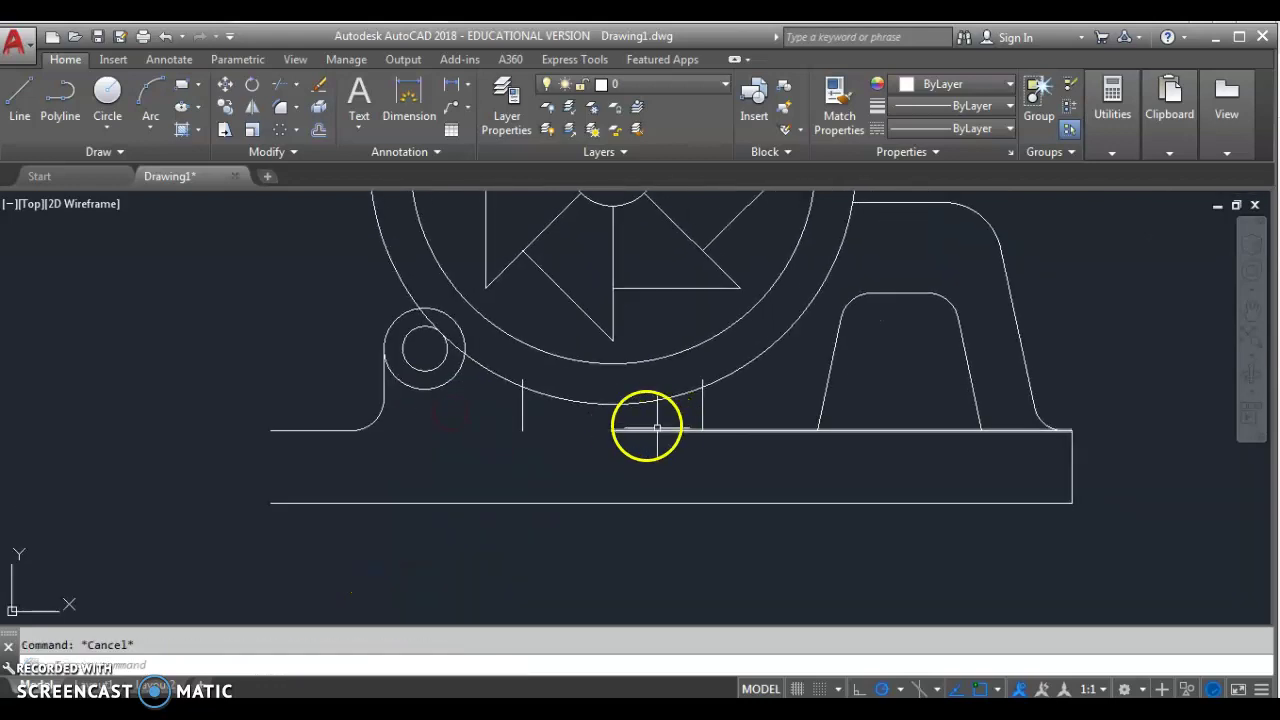
Stretch the base's top line left to meet the new fillet
left_click(654, 428)
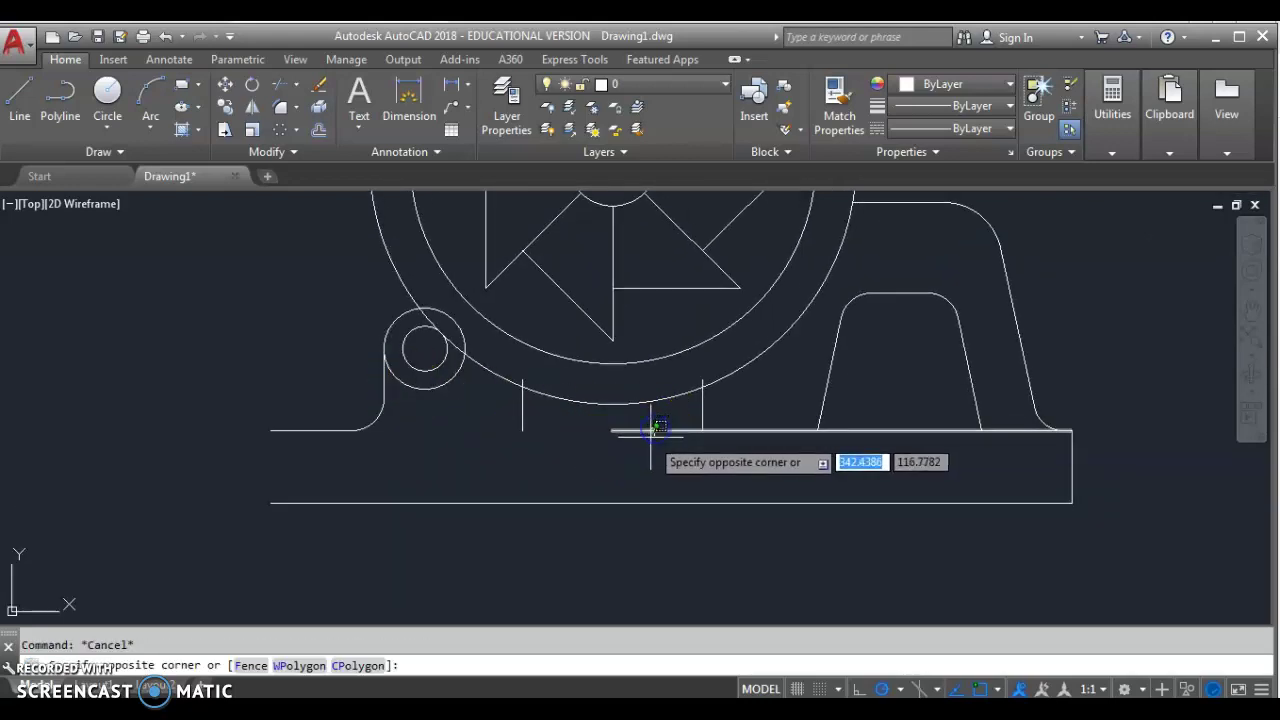
left_click(618, 430)
left_click(613, 430)
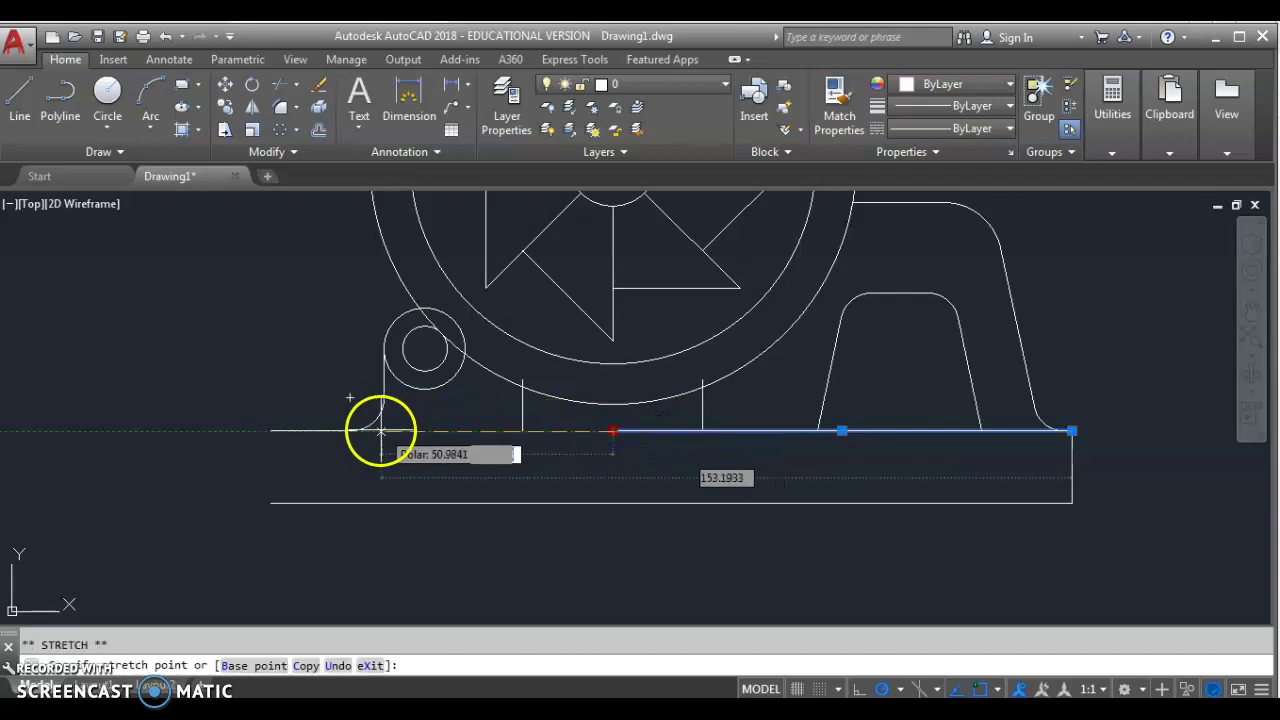
key("Escape")
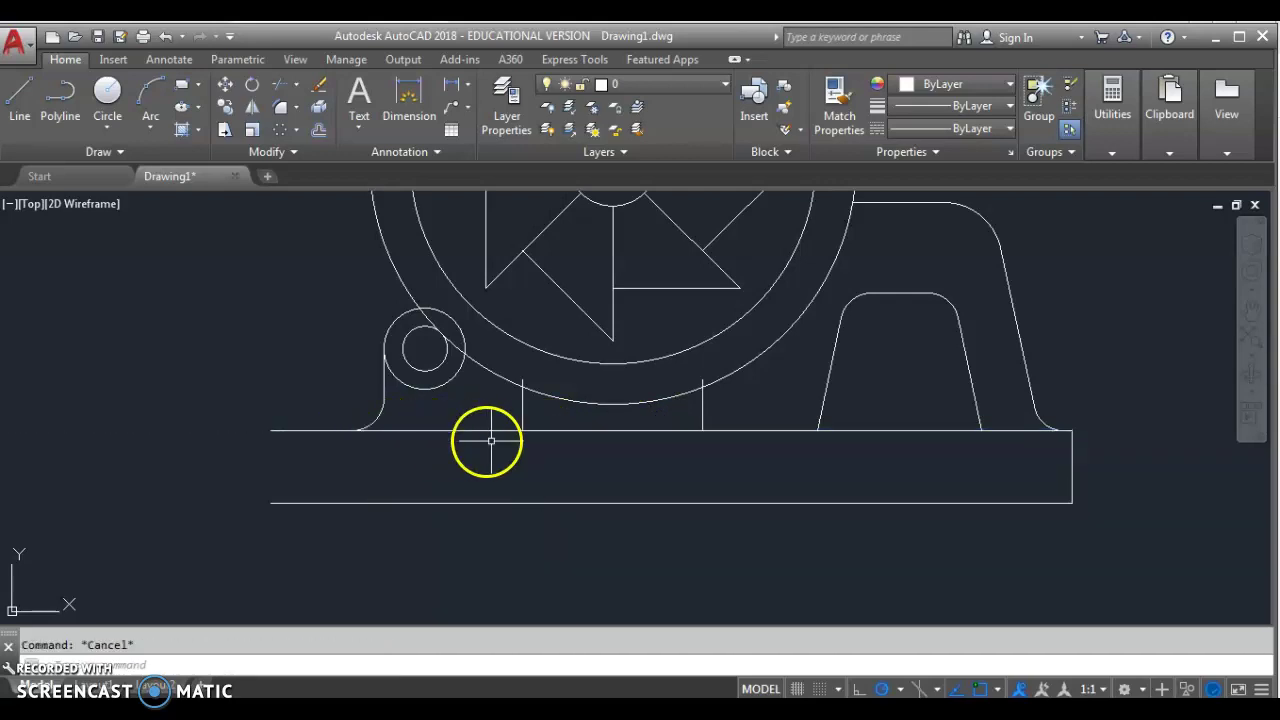
scroll(429, 471, "down", 2)
Draw a short vertical line up from the base's top edge, then check the reference
left_click(20, 100)
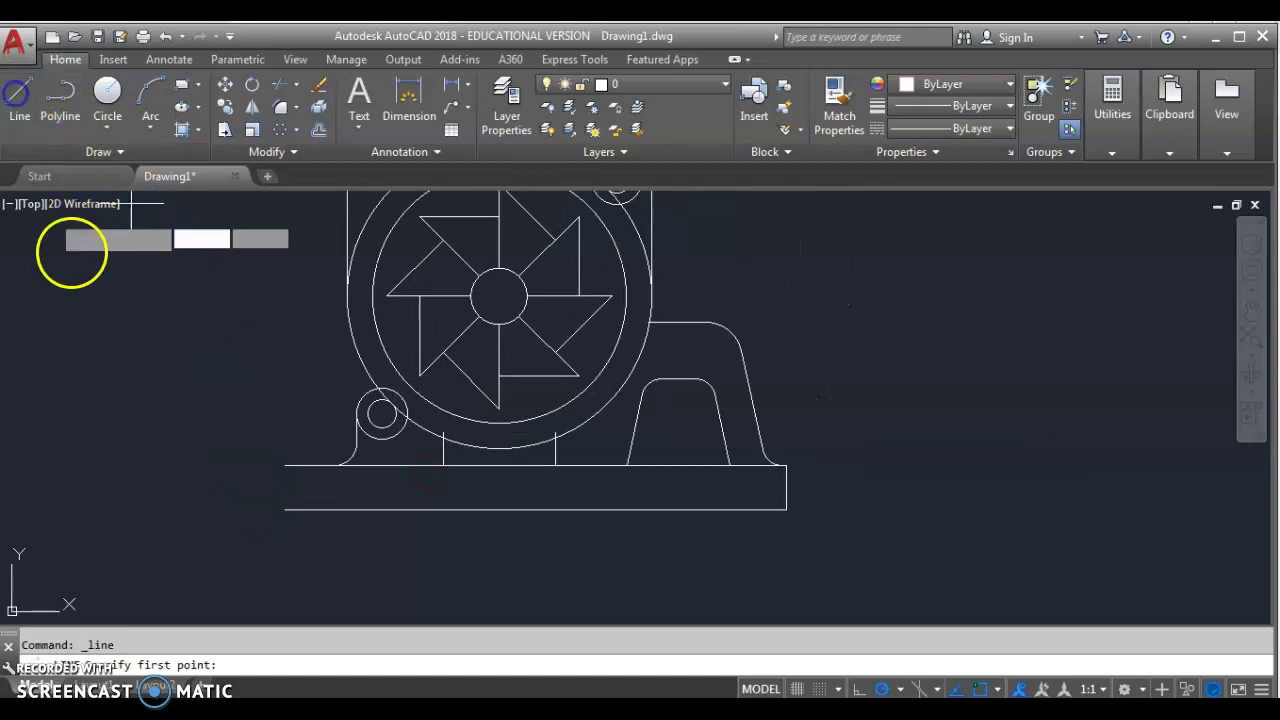
left_click(285, 510)
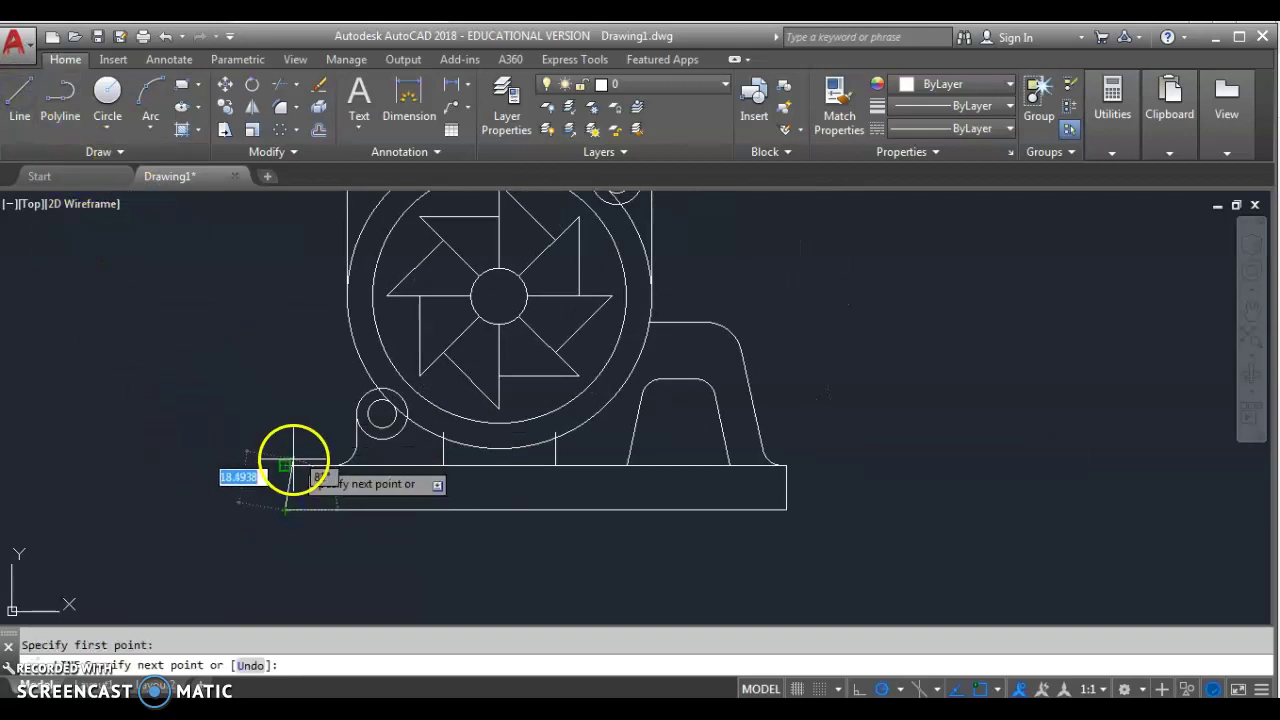
left_click(286, 465)
key("Escape")
key("alt+Tab")
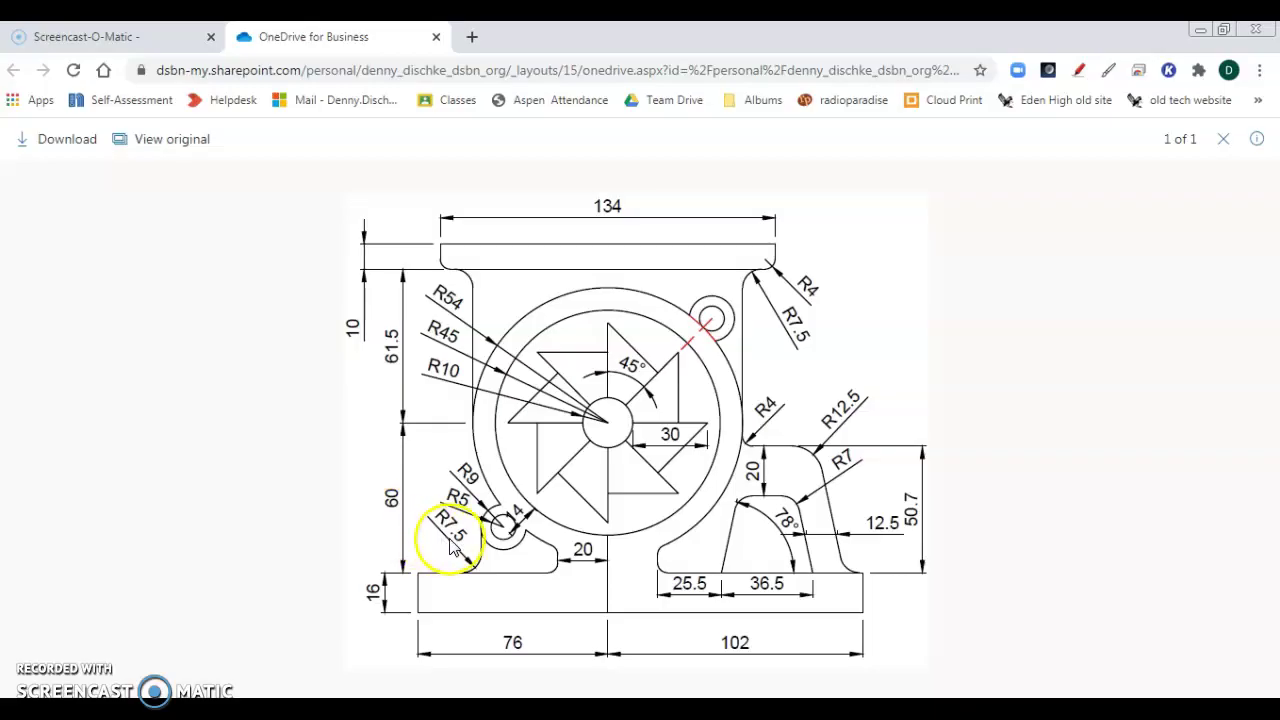
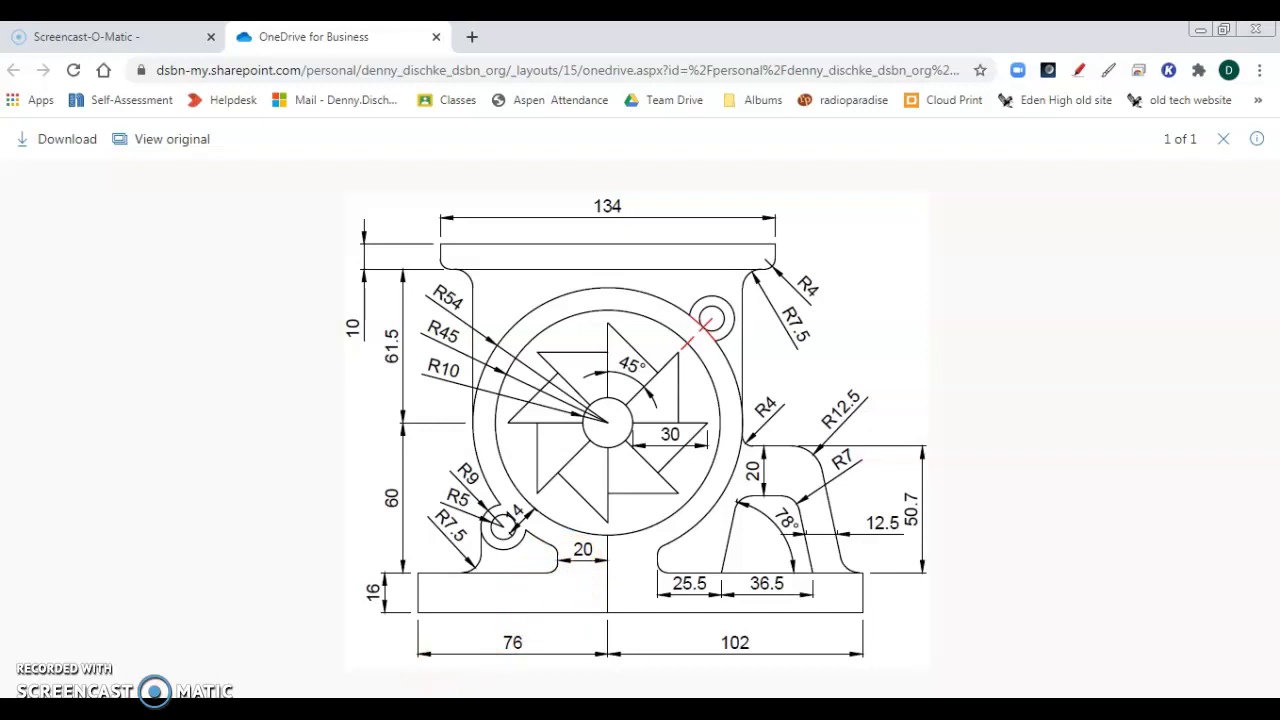
Add a trial vertical 9.84 dimension on the left boss, then delete it
key("alt+Tab")
scroll(445, 450, "up", 4)
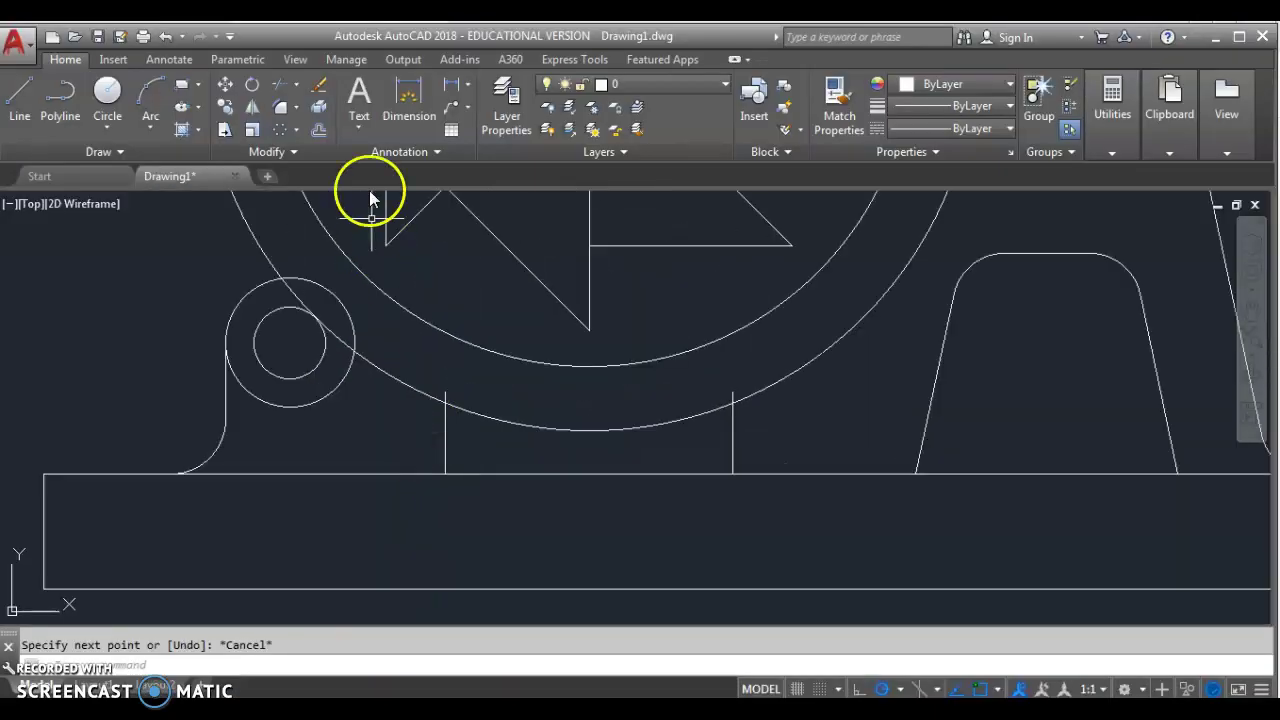
left_click(447, 88)
left_click(445, 395)
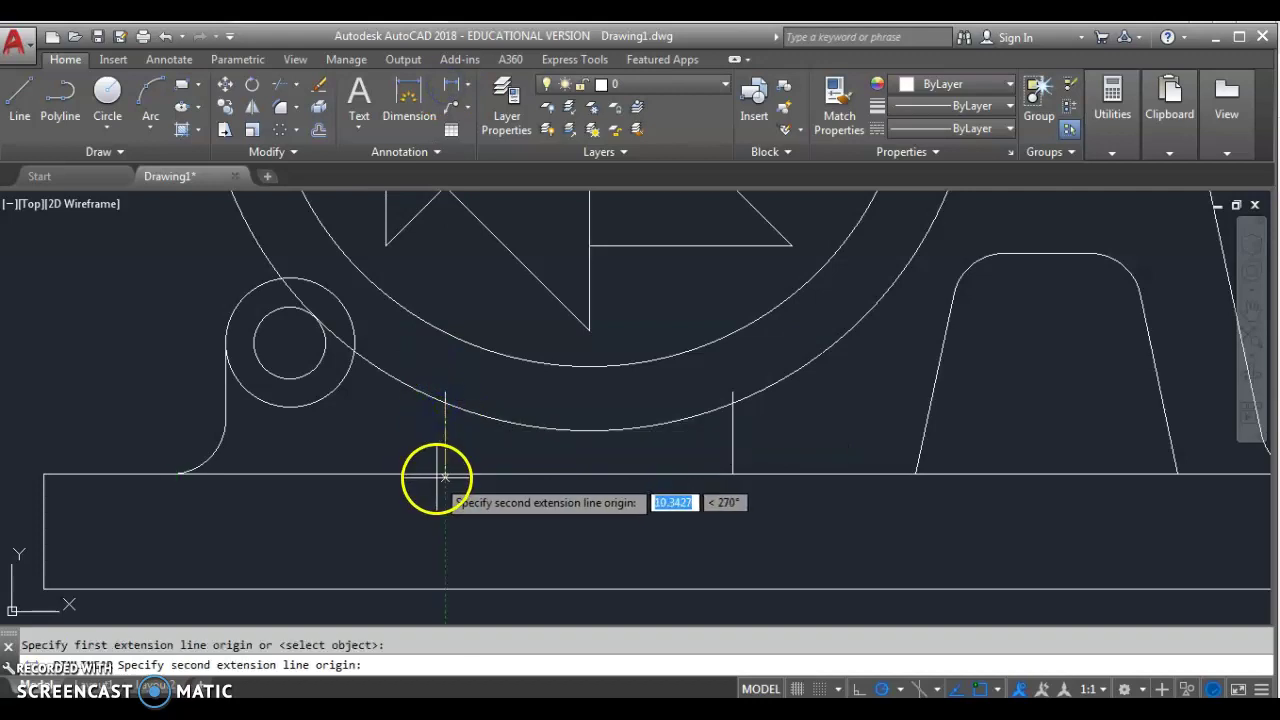
left_click(445, 476)
left_click(490, 456)
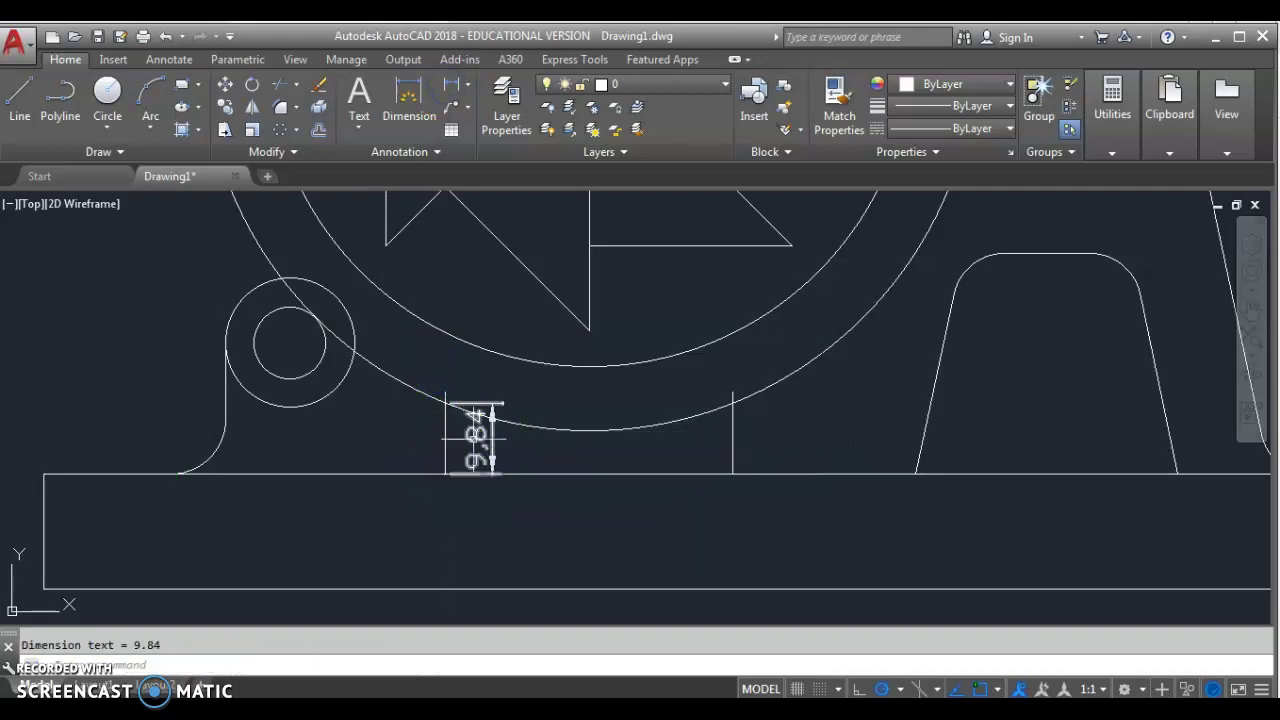
left_click(492, 445)
left_click(478, 450)
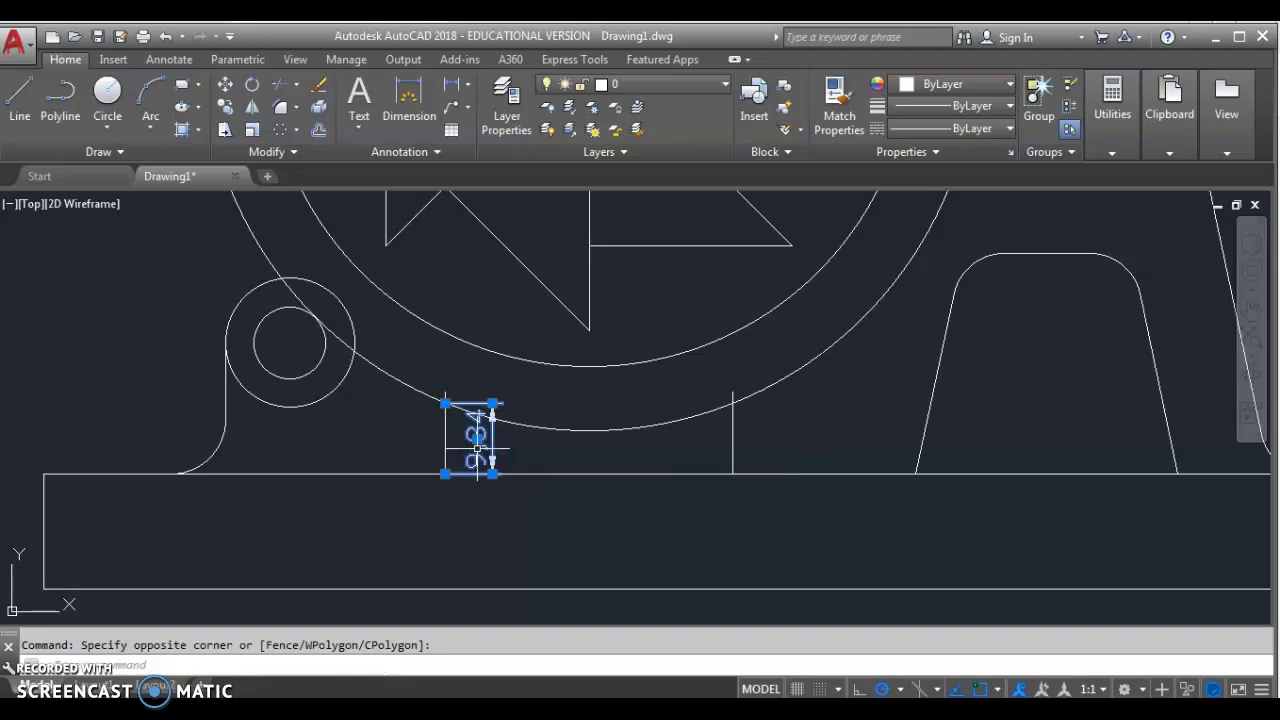
key("Delete")
Check the reference drawing in the browser, then return to AutoCAD and start FILLET
key("alt+Tab")
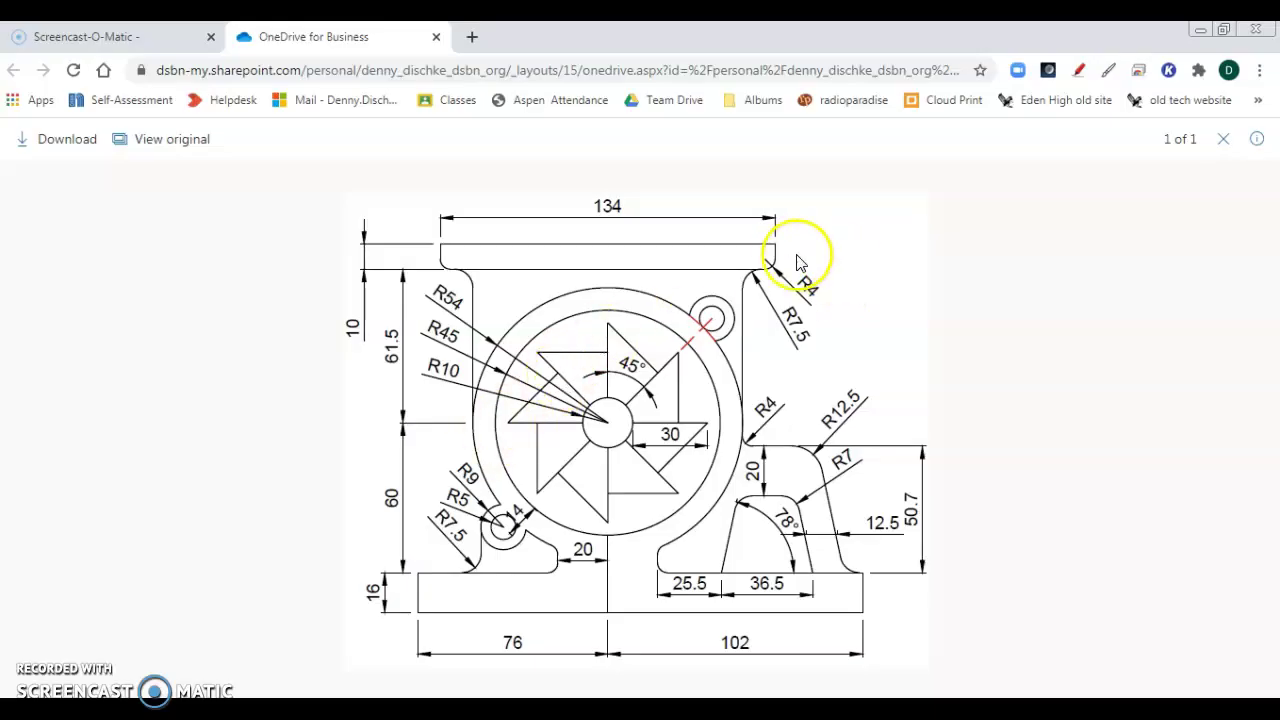
key("alt+Tab")
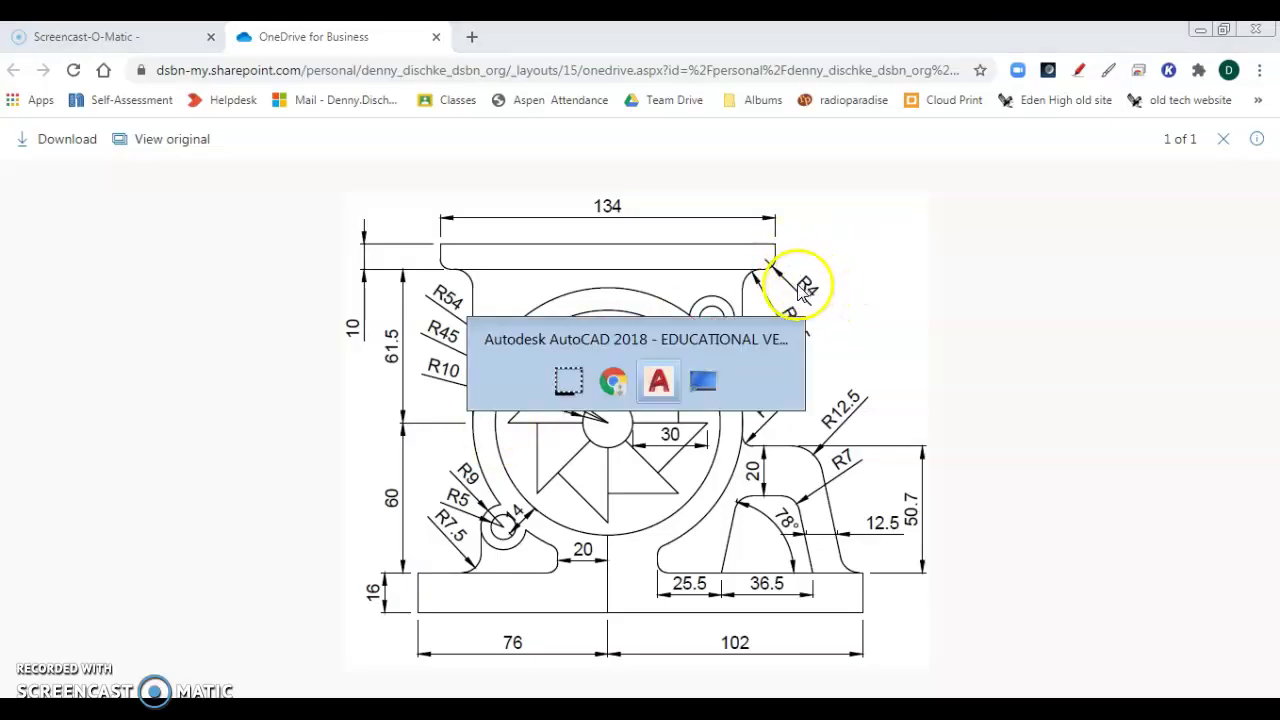
left_click(274, 109)
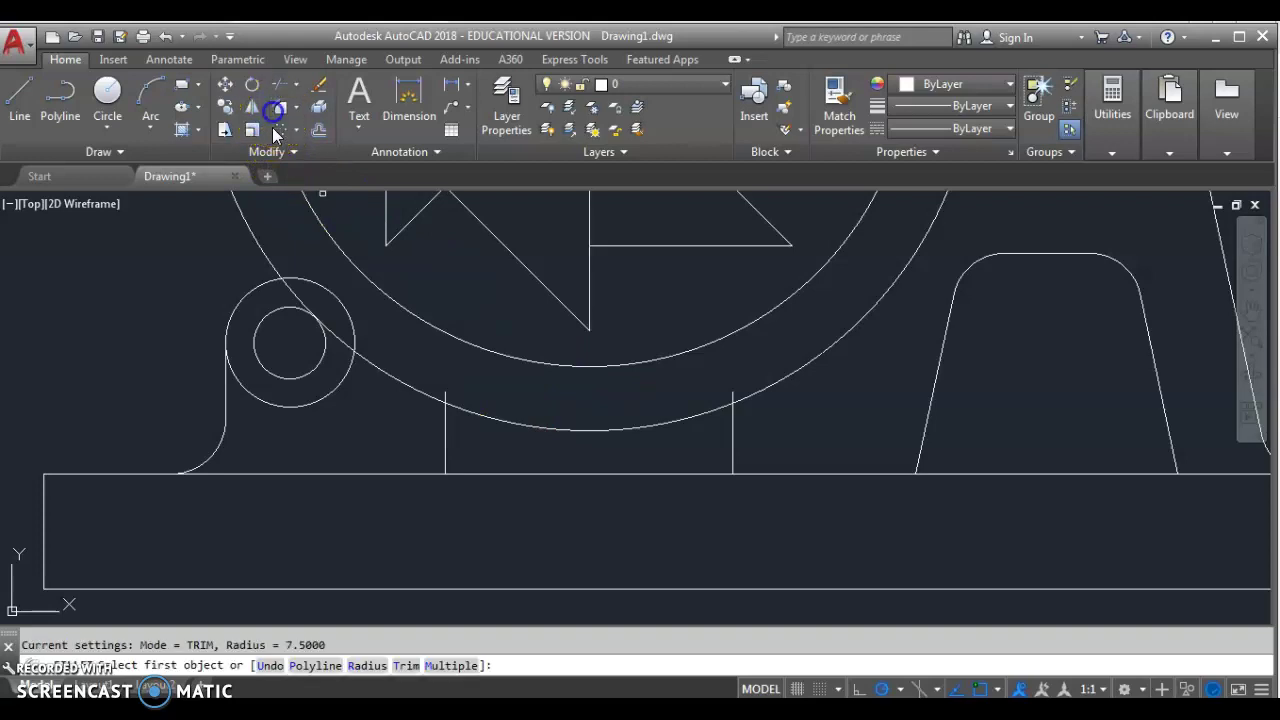
Set the fillet radius to 4 and round the large arc into the vertical edge
right_click(282, 426)
left_click(347, 550)
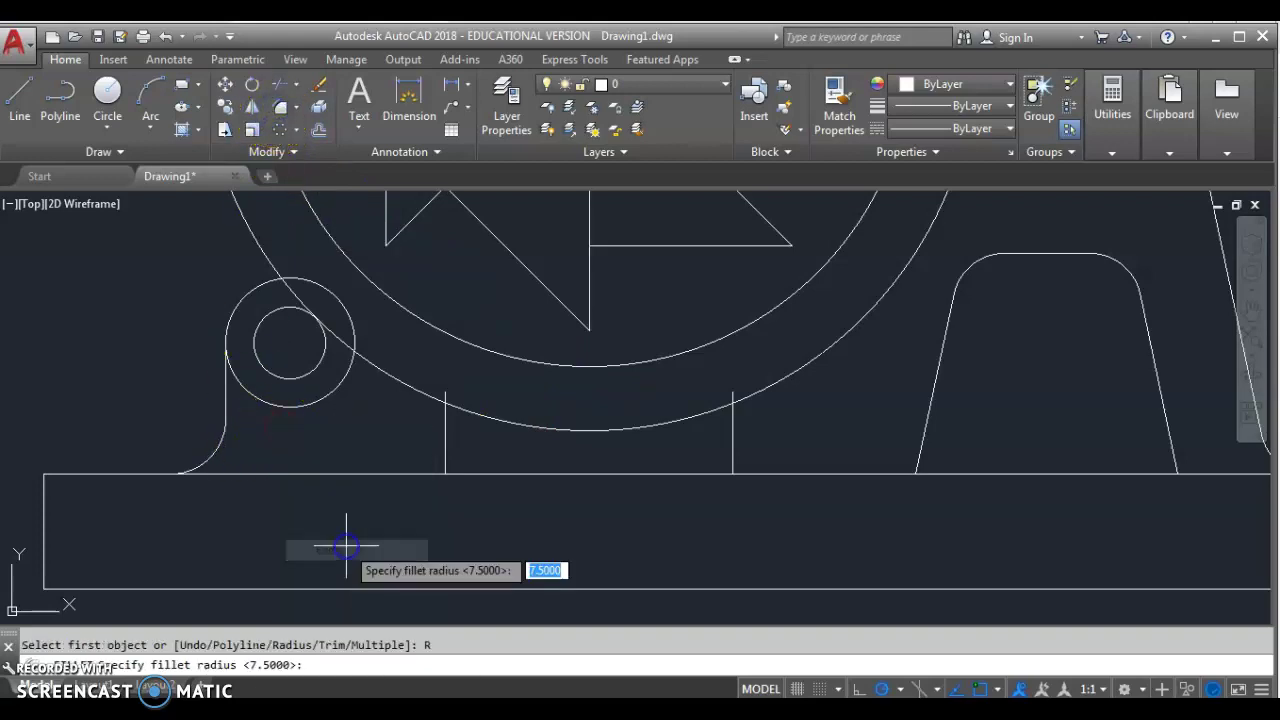
type("4")
key("Return")
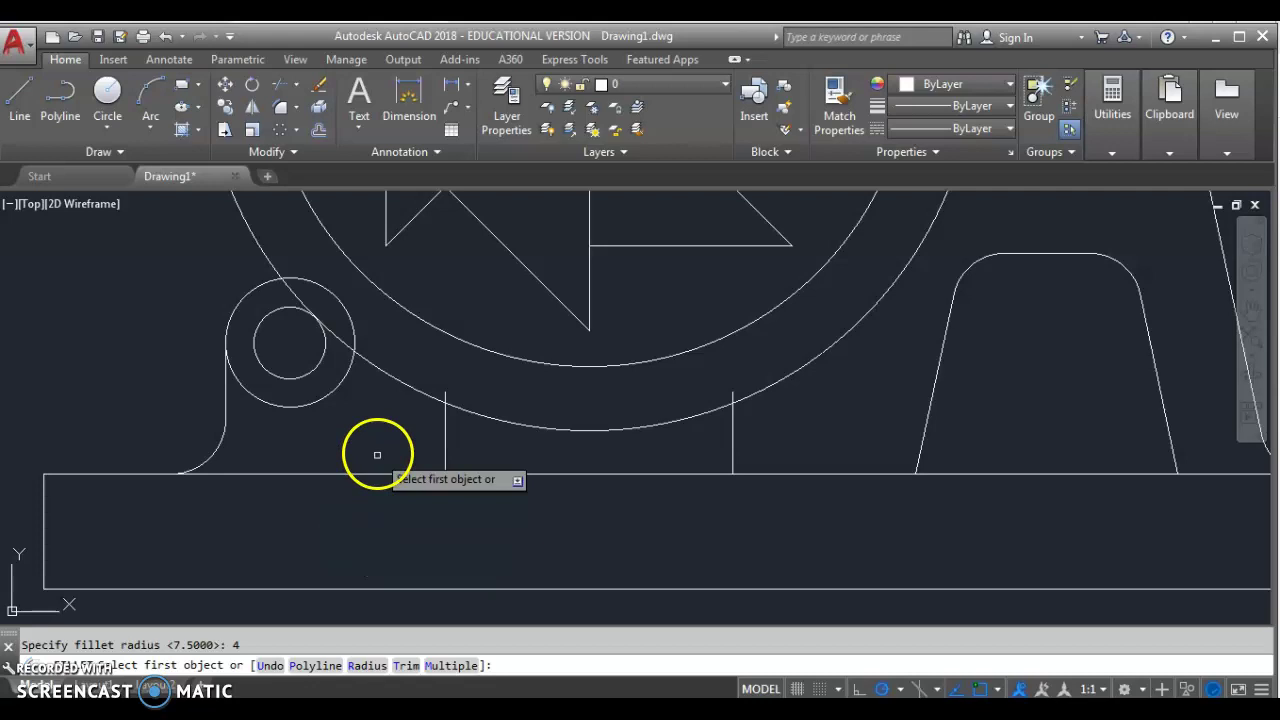
left_click(416, 393)
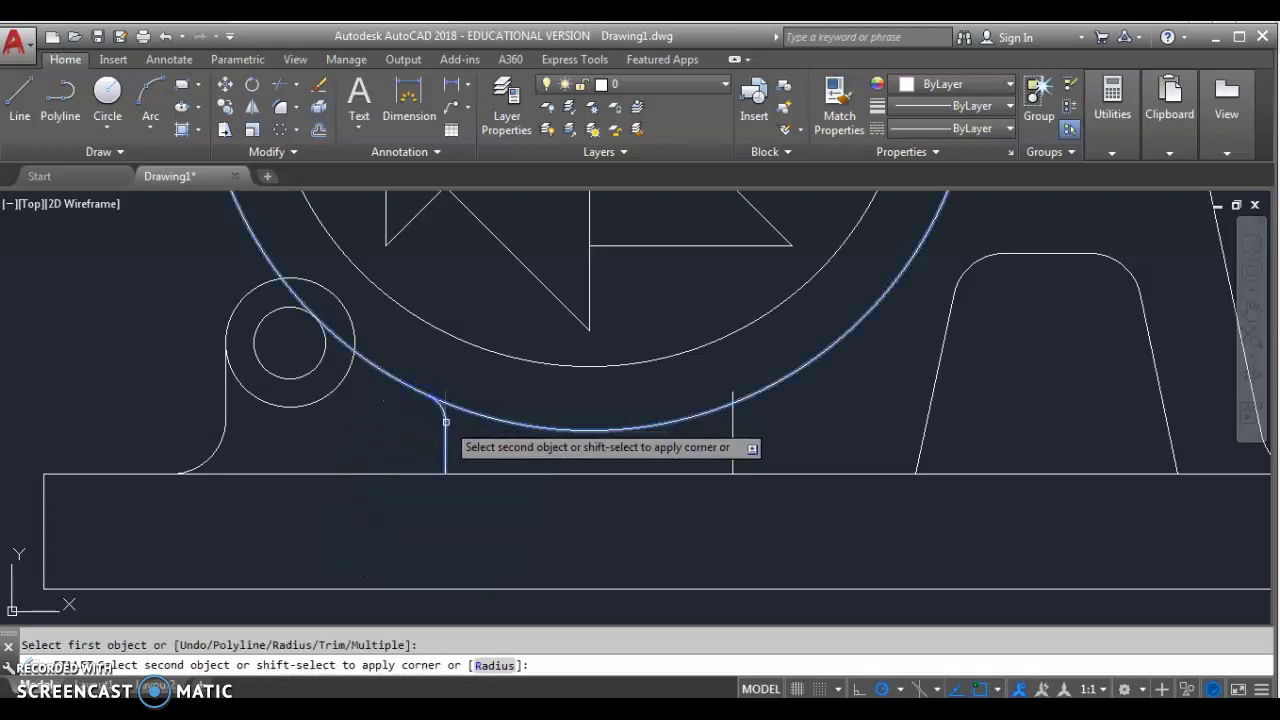
left_click(446, 421)
Fillet the vertical edge against the base edge, then exit the fillet command
key("Return")
left_click(445, 452)
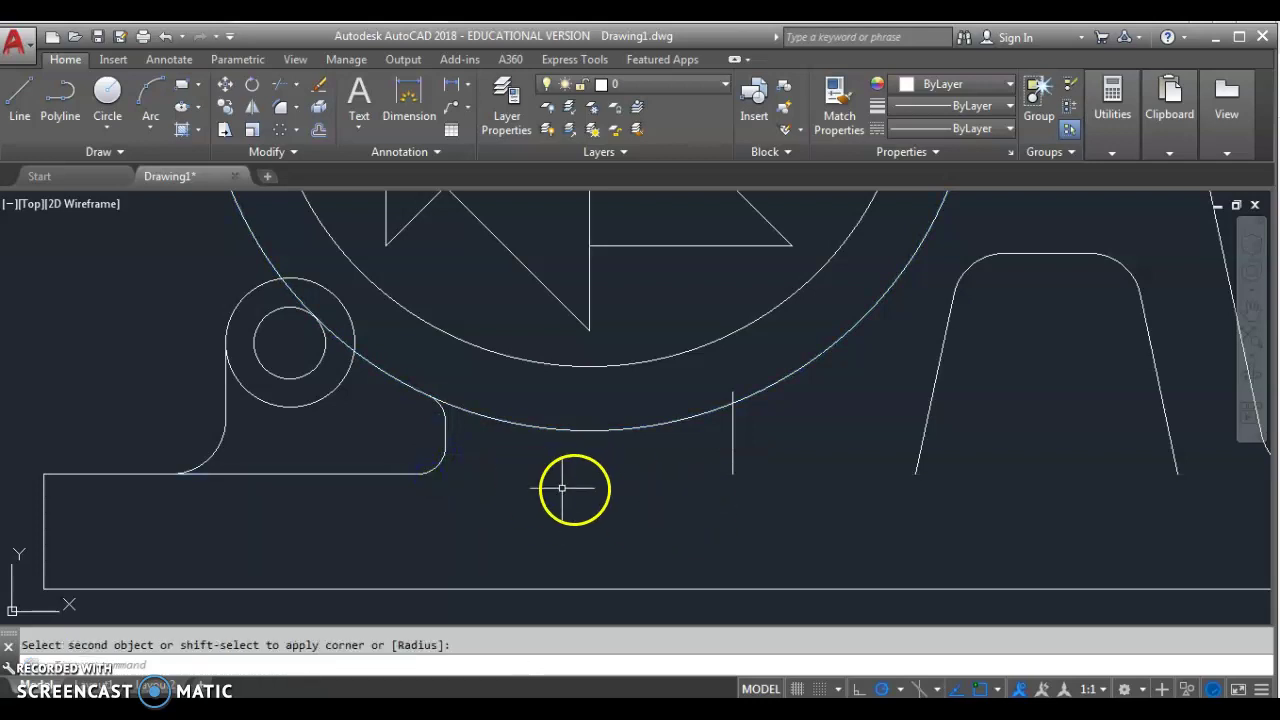
key("Escape")
key("Return")
key("Escape")
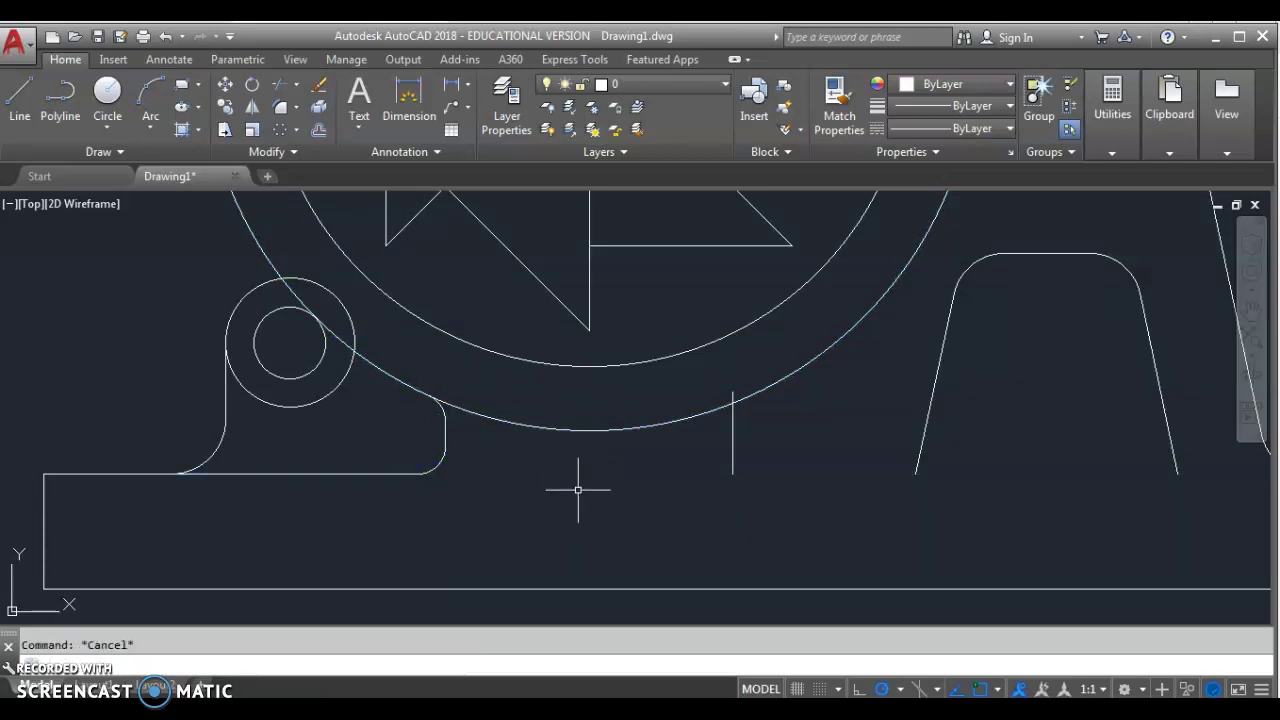
left_click(20, 95)
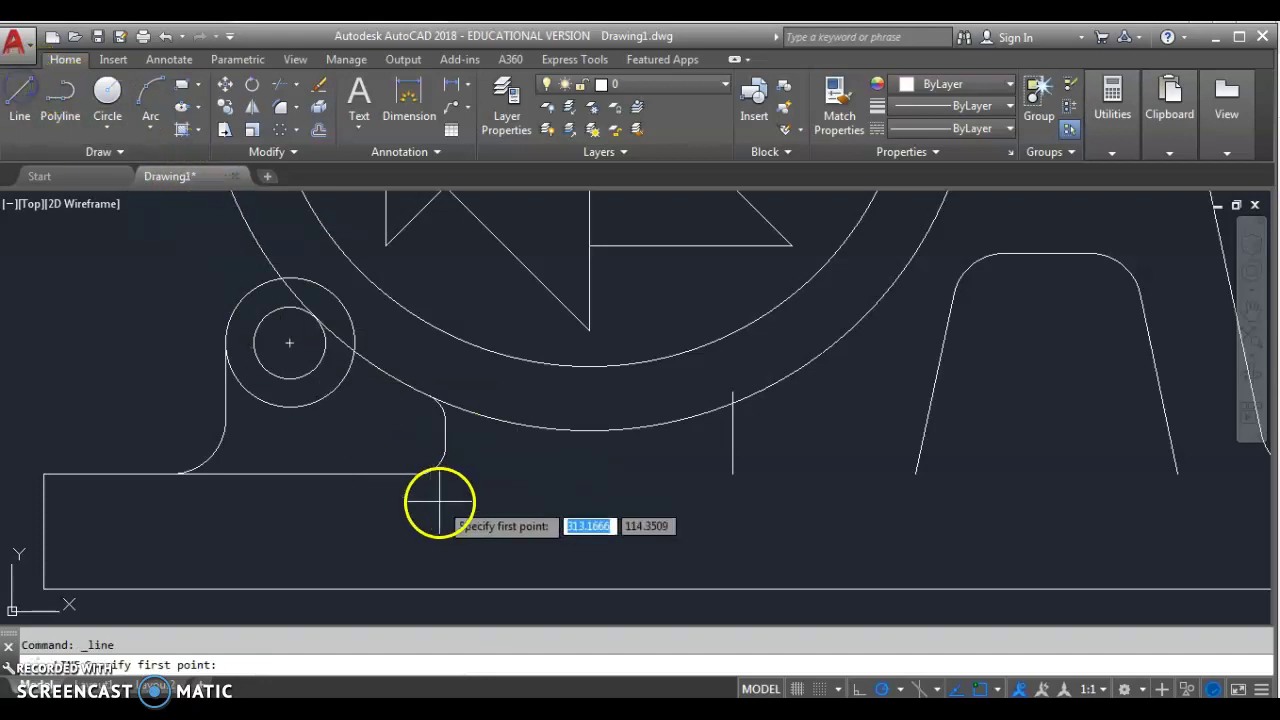
Redraw the base's top edge as a line from the vertical line's bottom
left_click(735, 474)
middle_click_drag(1080, 500, 726, 486)
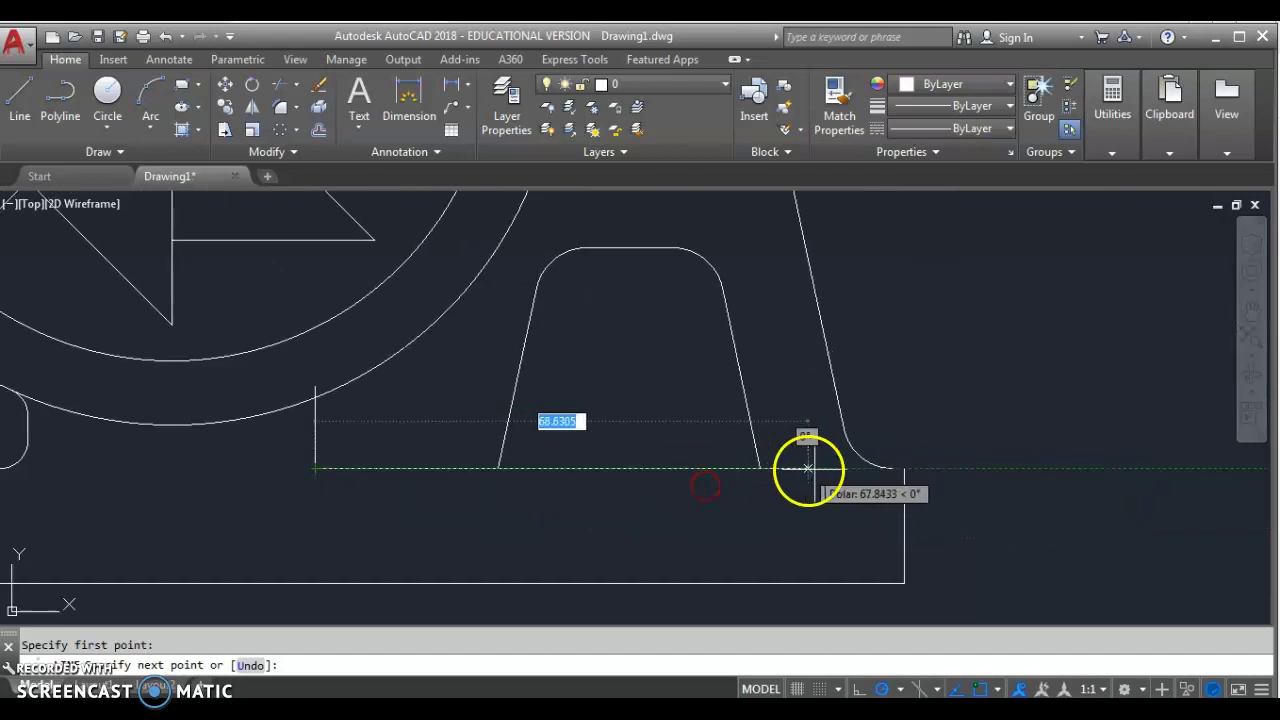
left_click(903, 468)
key("Escape")
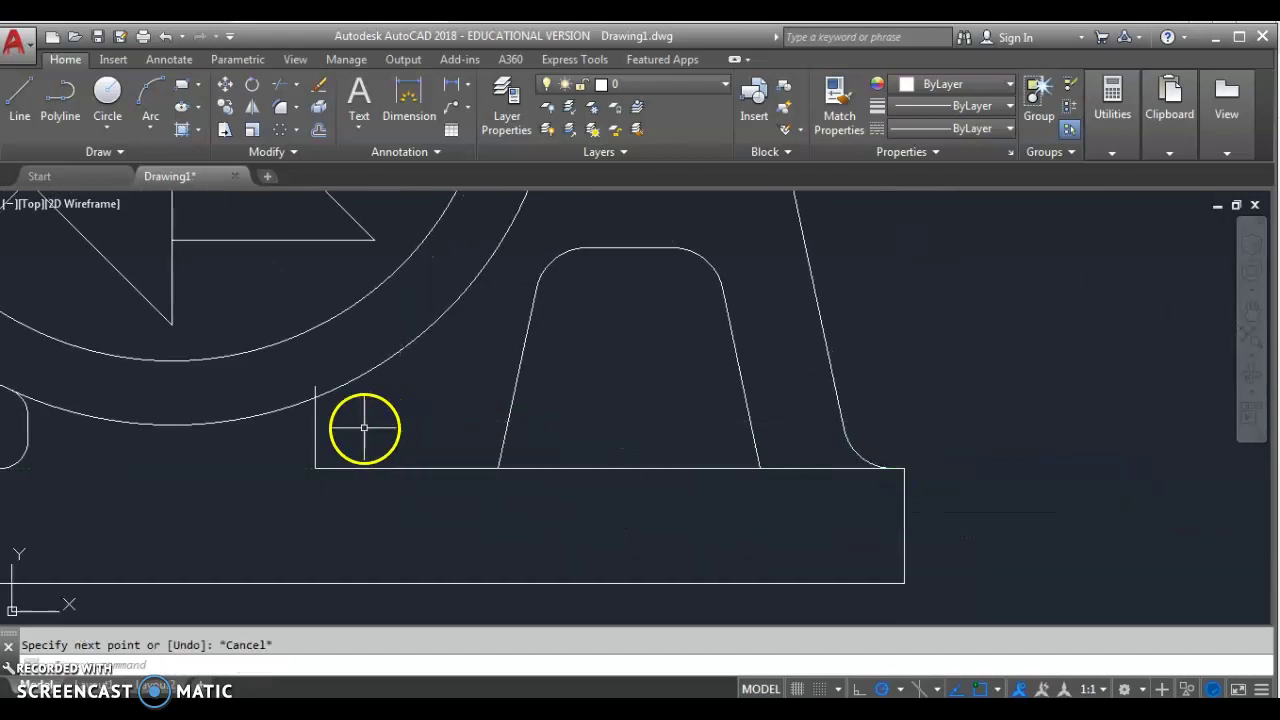
Round the right boss's corners with R4 fillets against the base edge
left_click(280, 112)
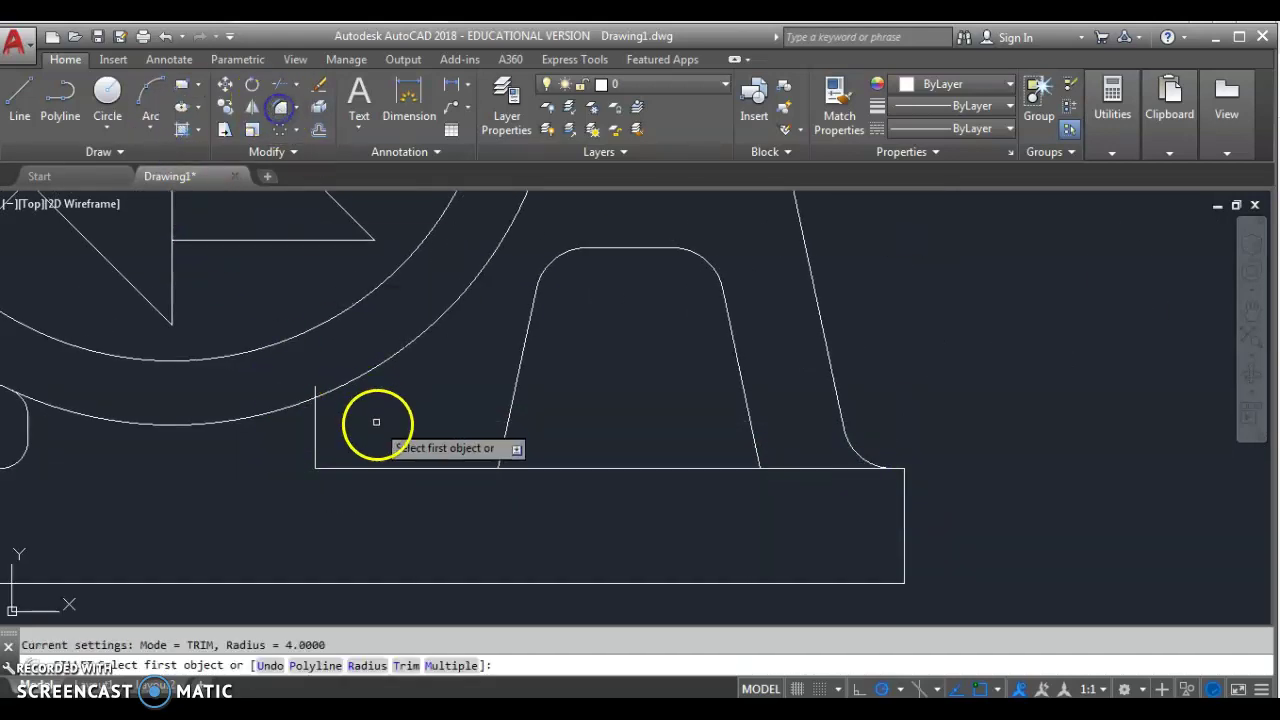
left_click(371, 467)
left_click(318, 440)
key("Return")
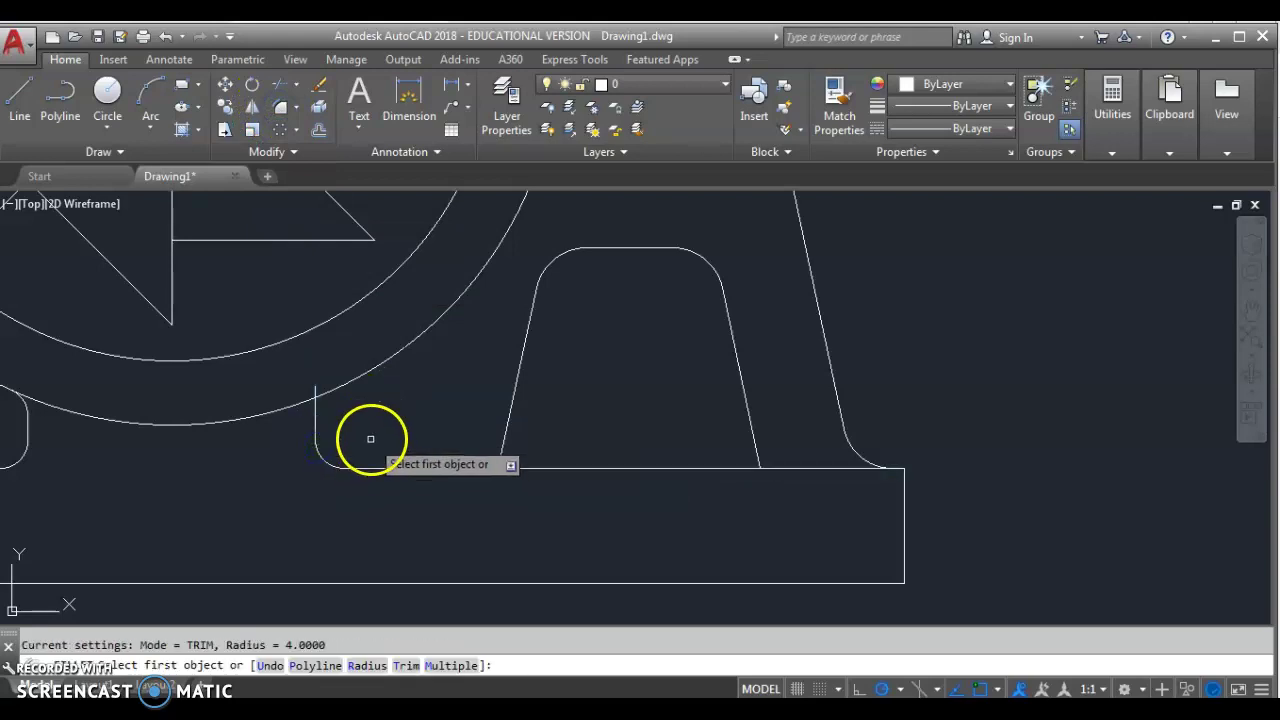
left_click(315, 423)
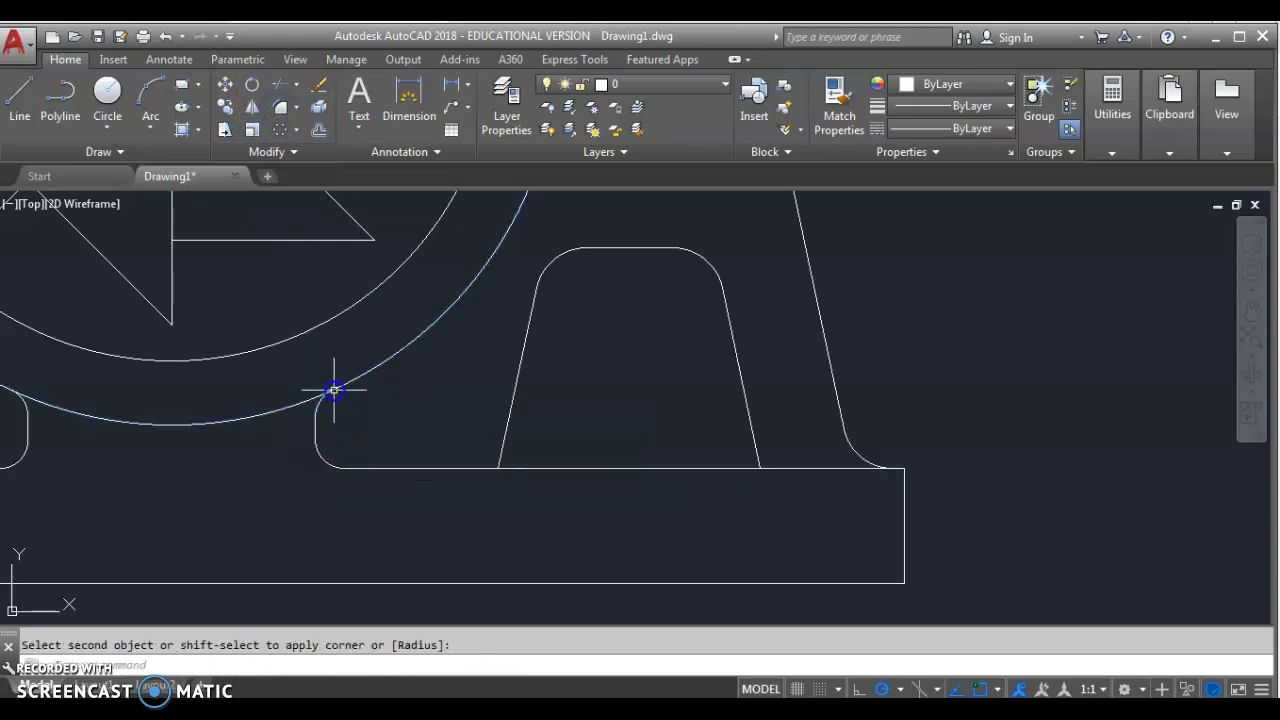
Zoom out to view the whole bracket, then switch to the browser reference drawing
scroll(334, 389, "down", 3)
middle_click_drag(340, 417, 385, 481)
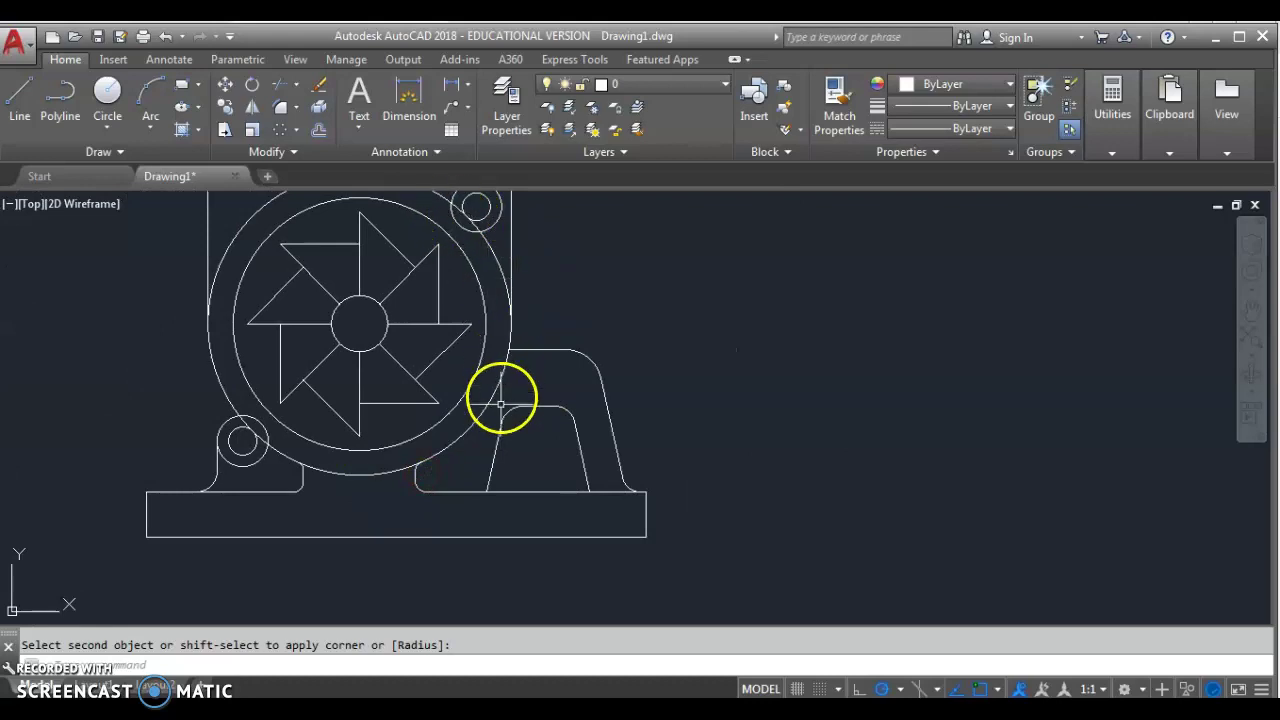
scroll(501, 404, "down", 4)
middle_click_drag(509, 491, 546, 443)
scroll(445, 472, "up", 3)
scroll(445, 472, "up", 3)
scroll(486, 471, "up", 3)
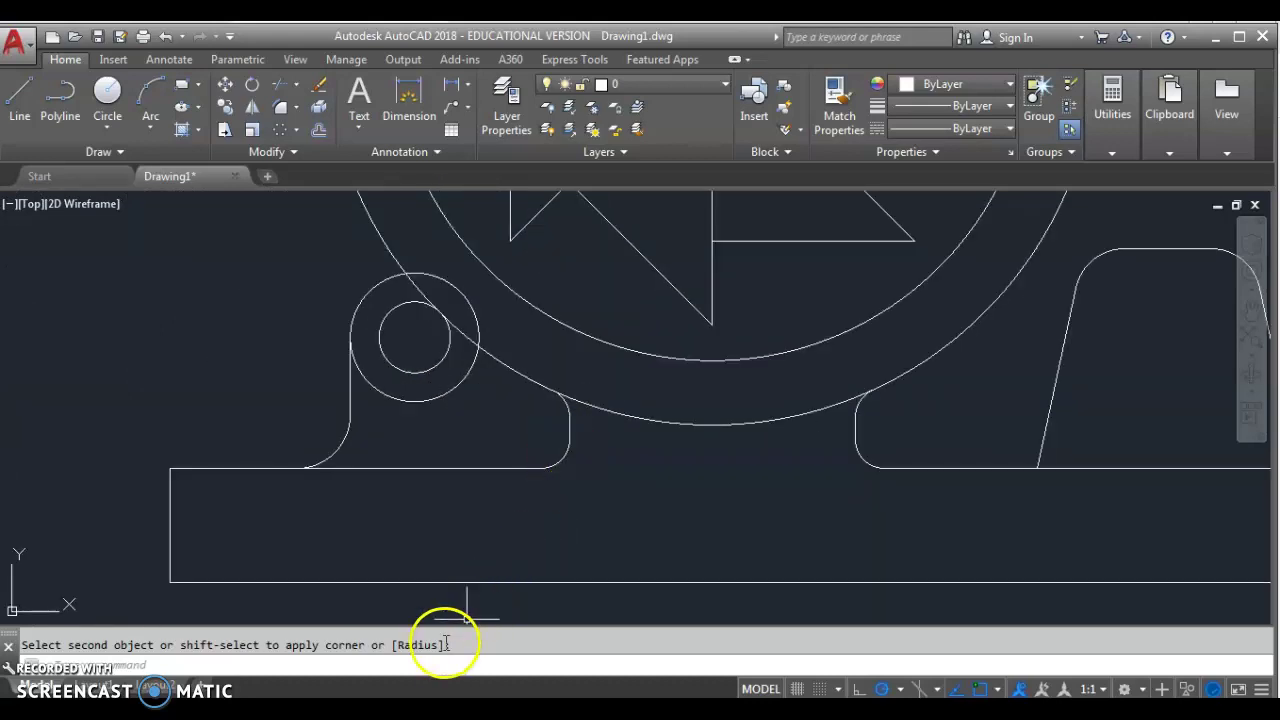
key("alt+Tab")
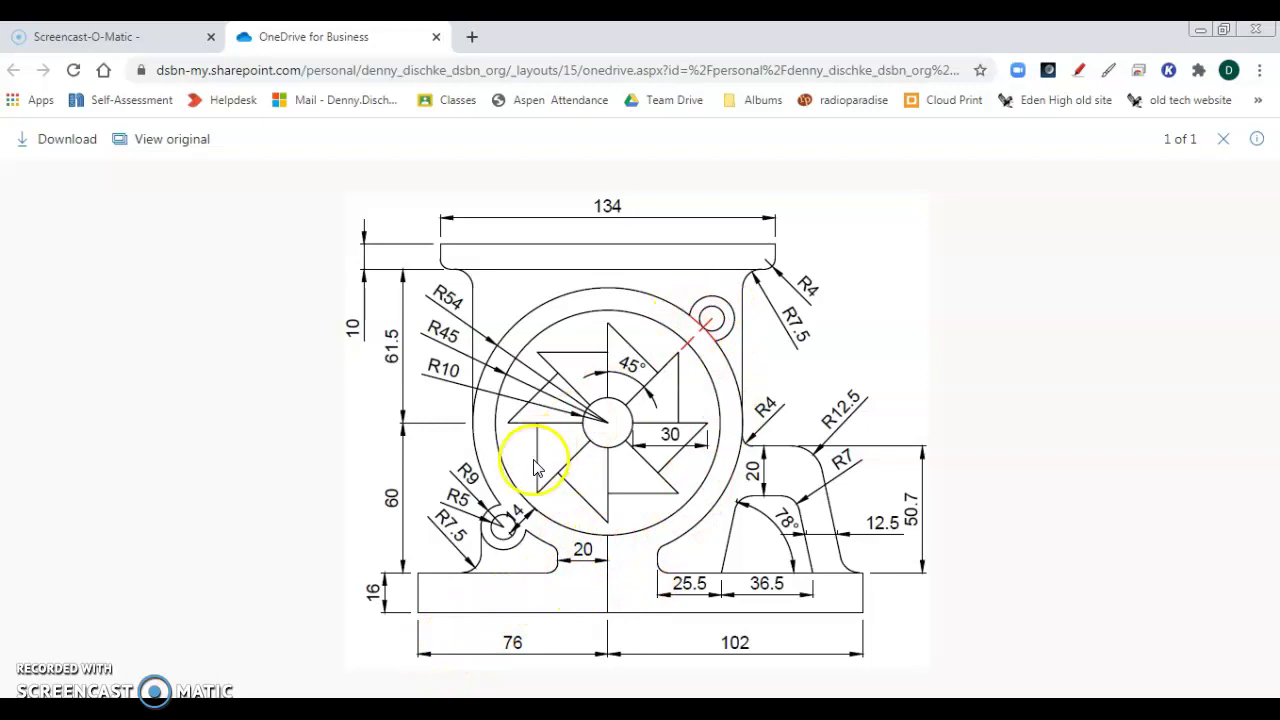
Trim the lower arc segment between the bosses and the arc piece beside the circle boss
key("alt+Tab")
scroll(353, 538, "up", 1)
left_click(282, 86)
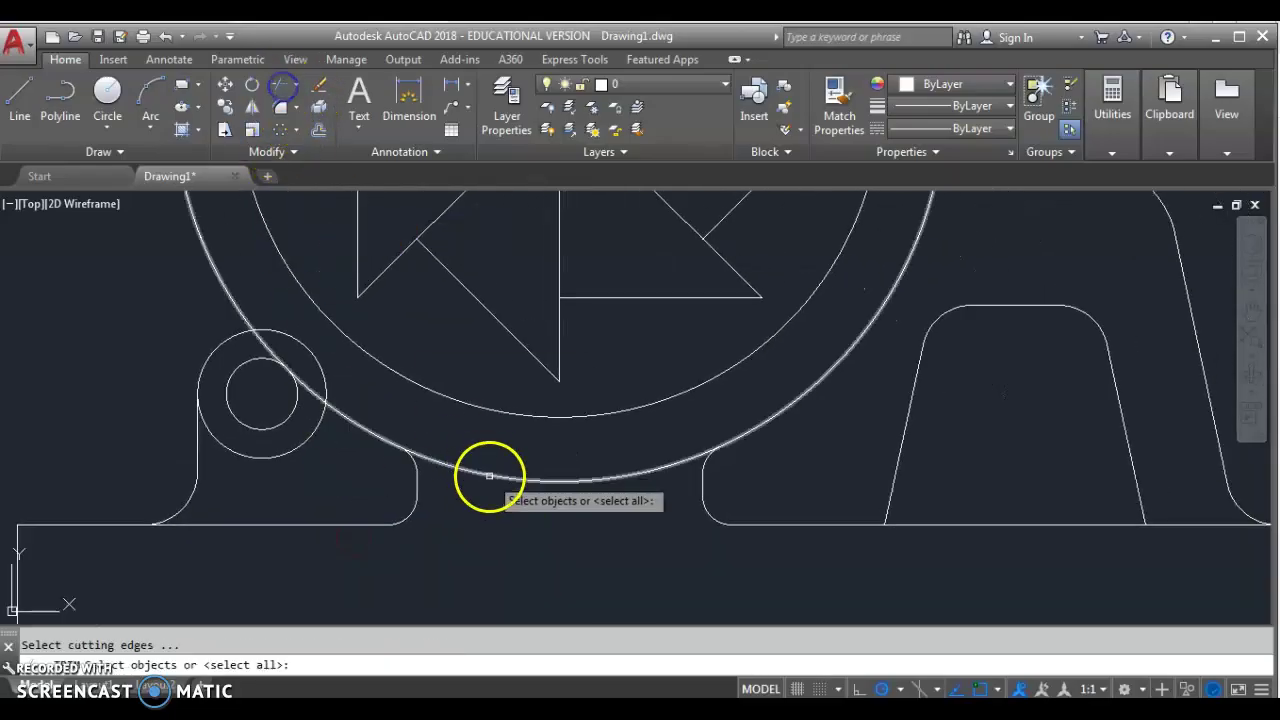
key("Return")
left_click(490, 470)
left_click(278, 347)
Trim the arc piece beside the small top circle and end the trim command
scroll(300, 432, "down", 3)
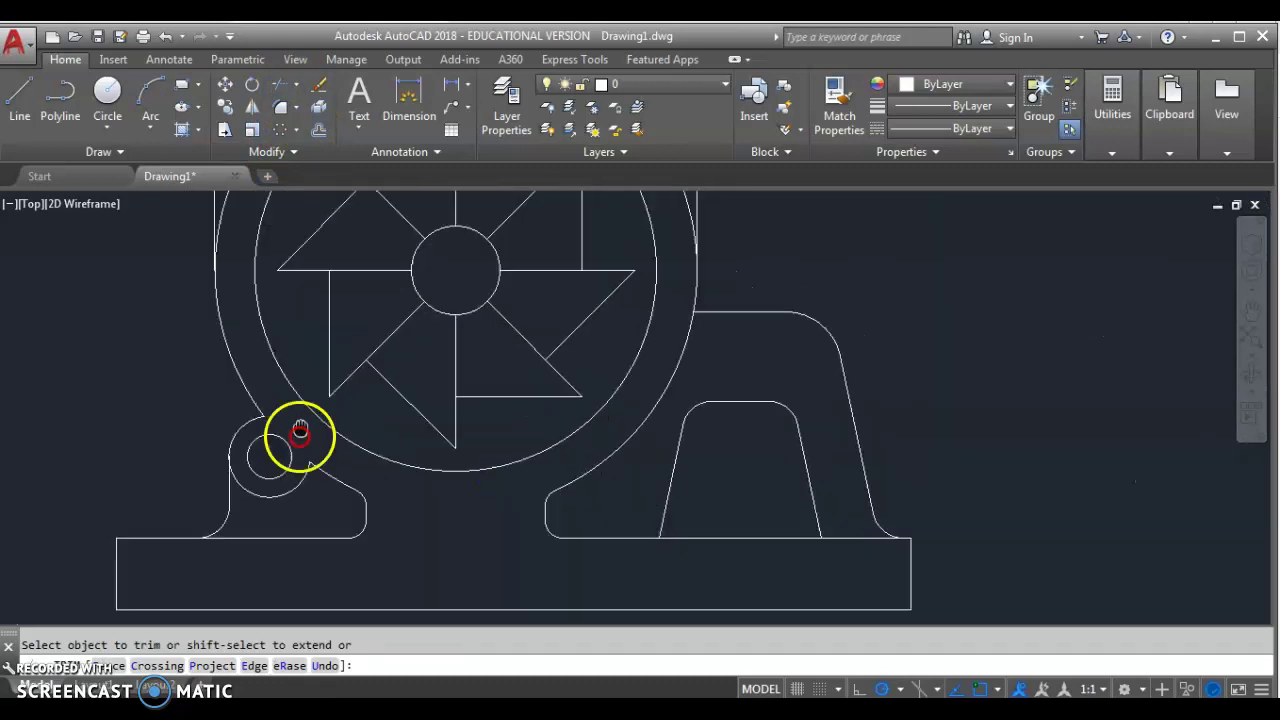
scroll(857, 314, "up", 3)
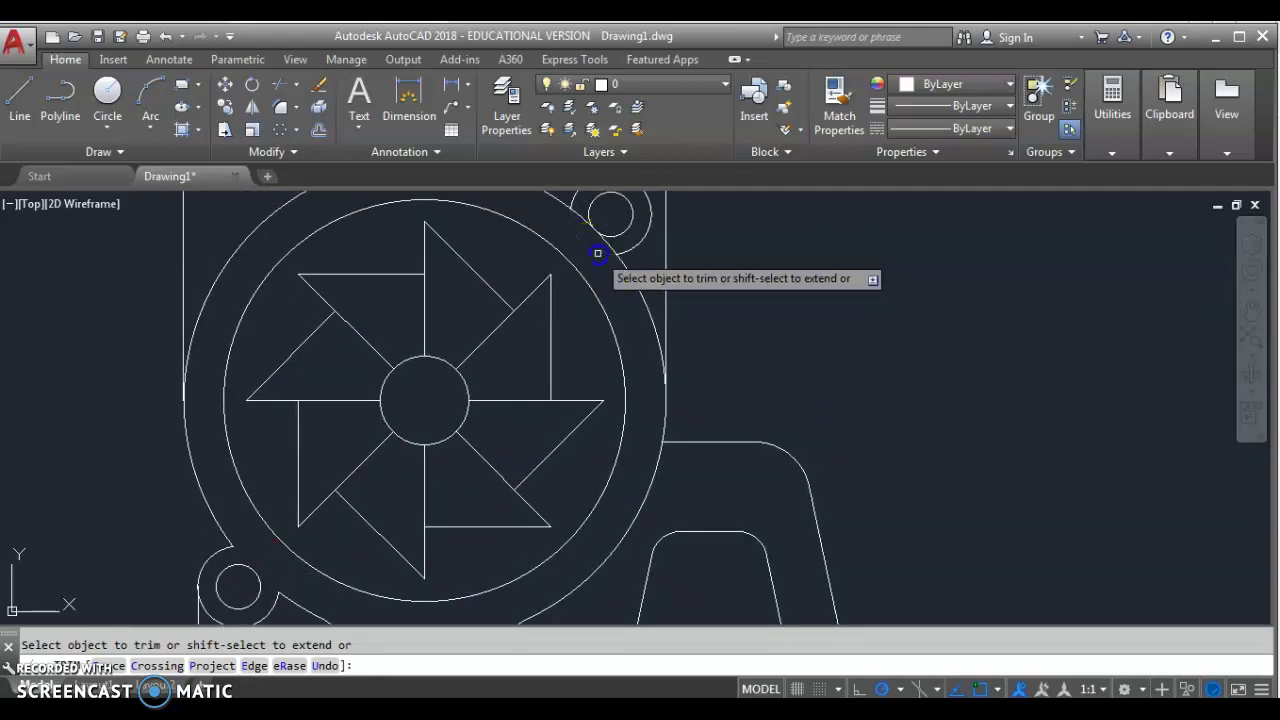
left_click(581, 221)
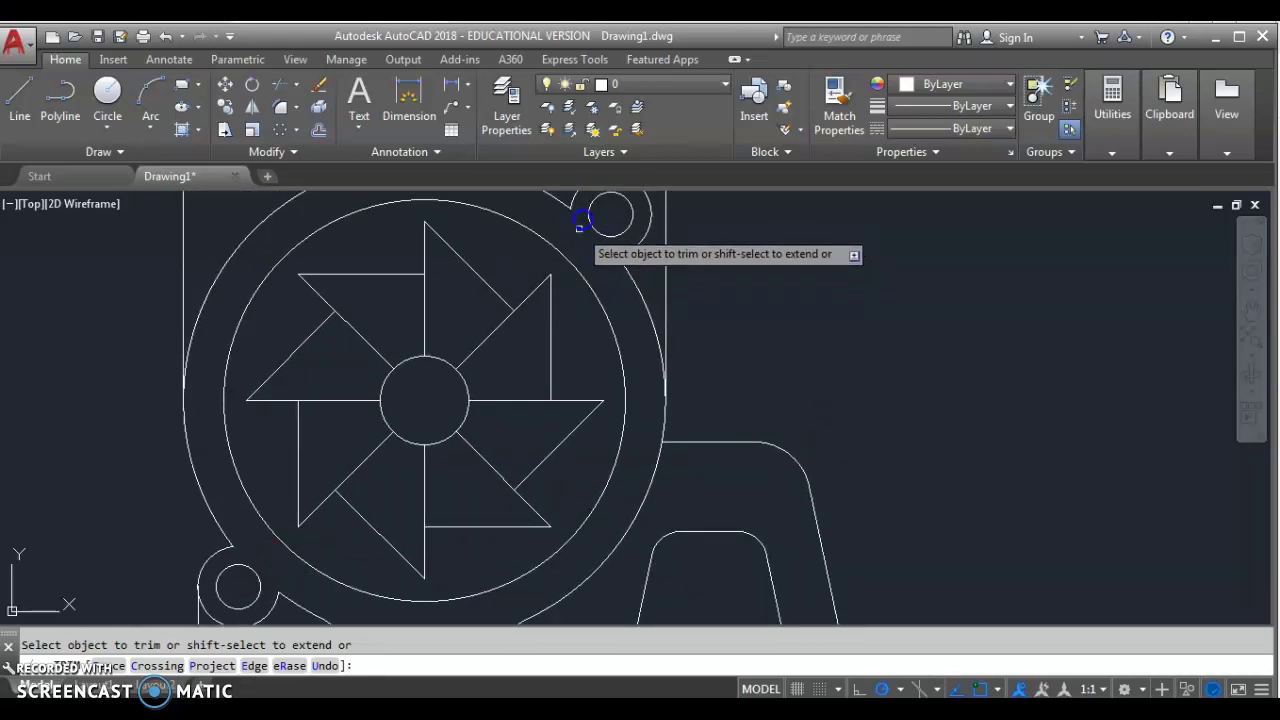
scroll(581, 221, "down", 3)
scroll(694, 366, "down", 1)
left_click(673, 437)
middle_click_drag(673, 437, 617, 371)
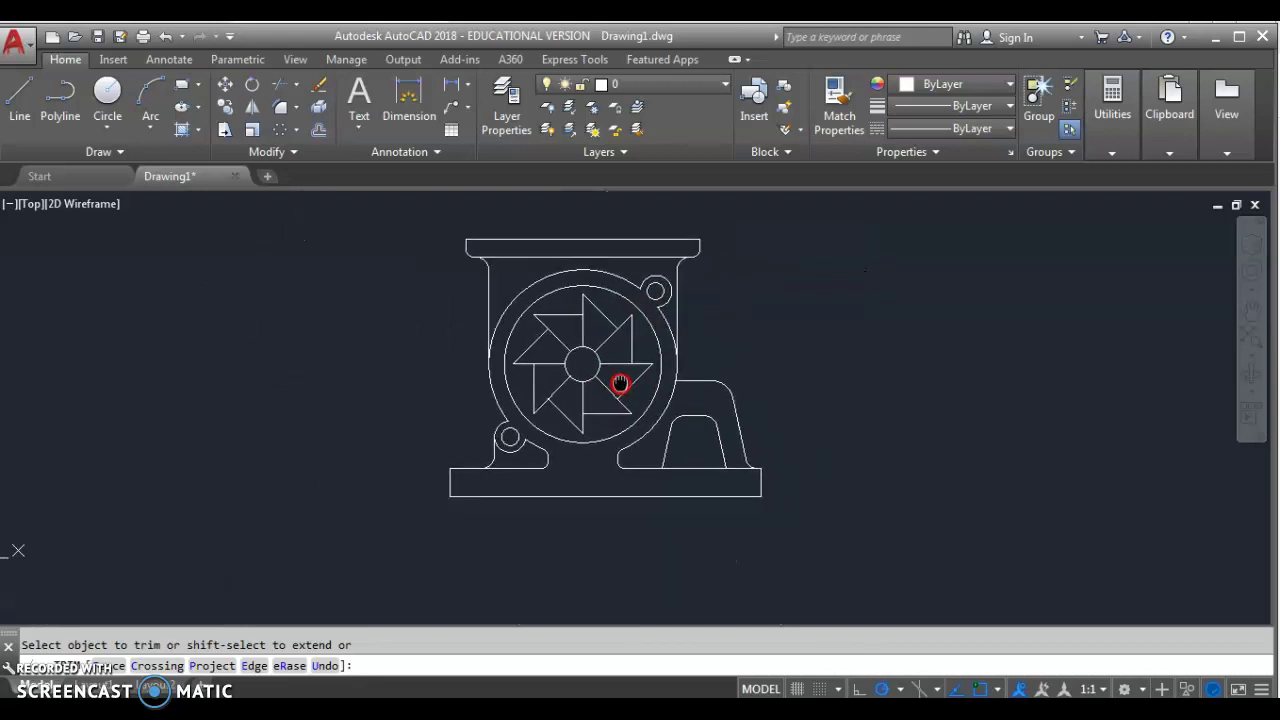
right_click(757, 314)
left_click(810, 323)
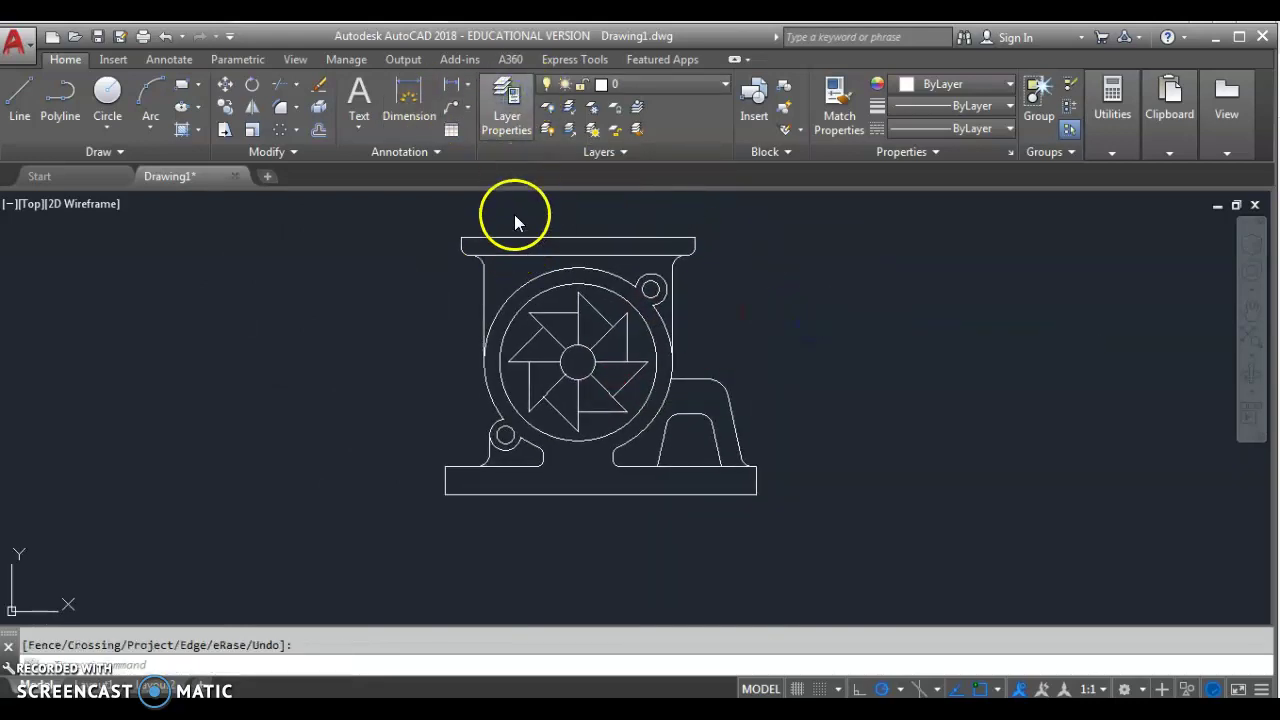
Create a layer named dim with colour 140 and close the Layer Properties palette
left_click(513, 127)
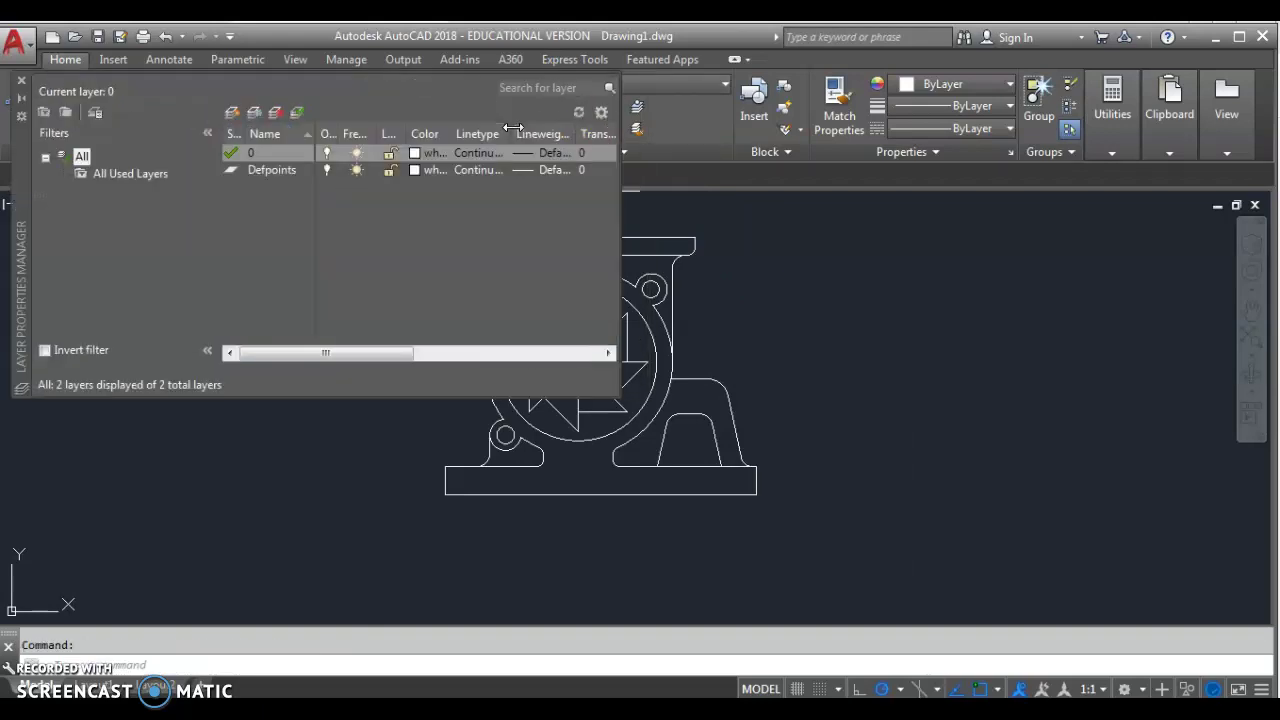
left_click(233, 119)
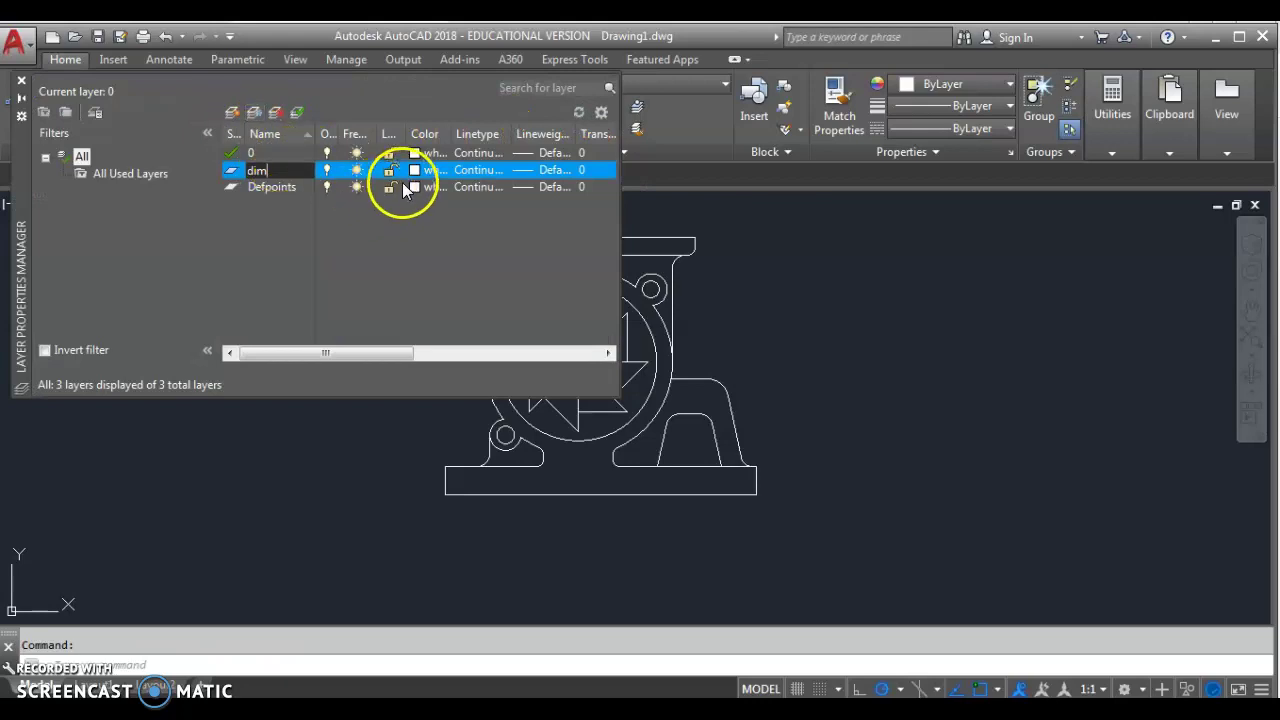
left_click(413, 170)
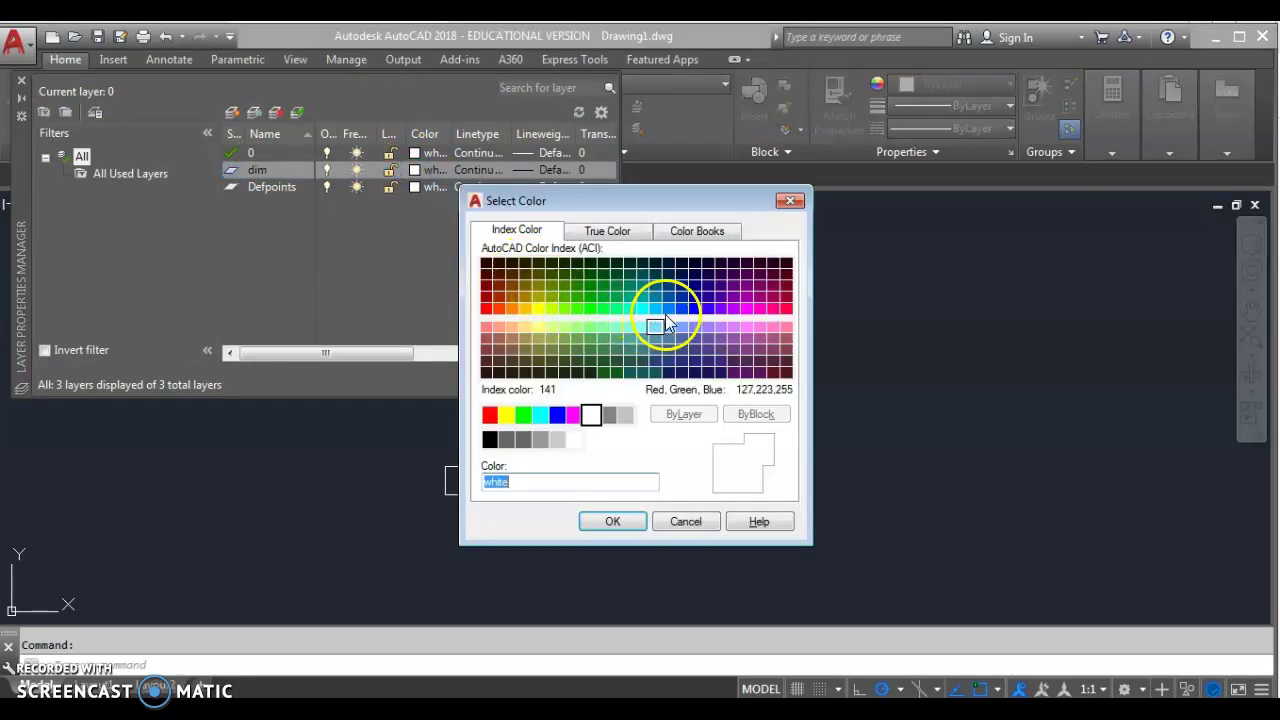
left_click(668, 310)
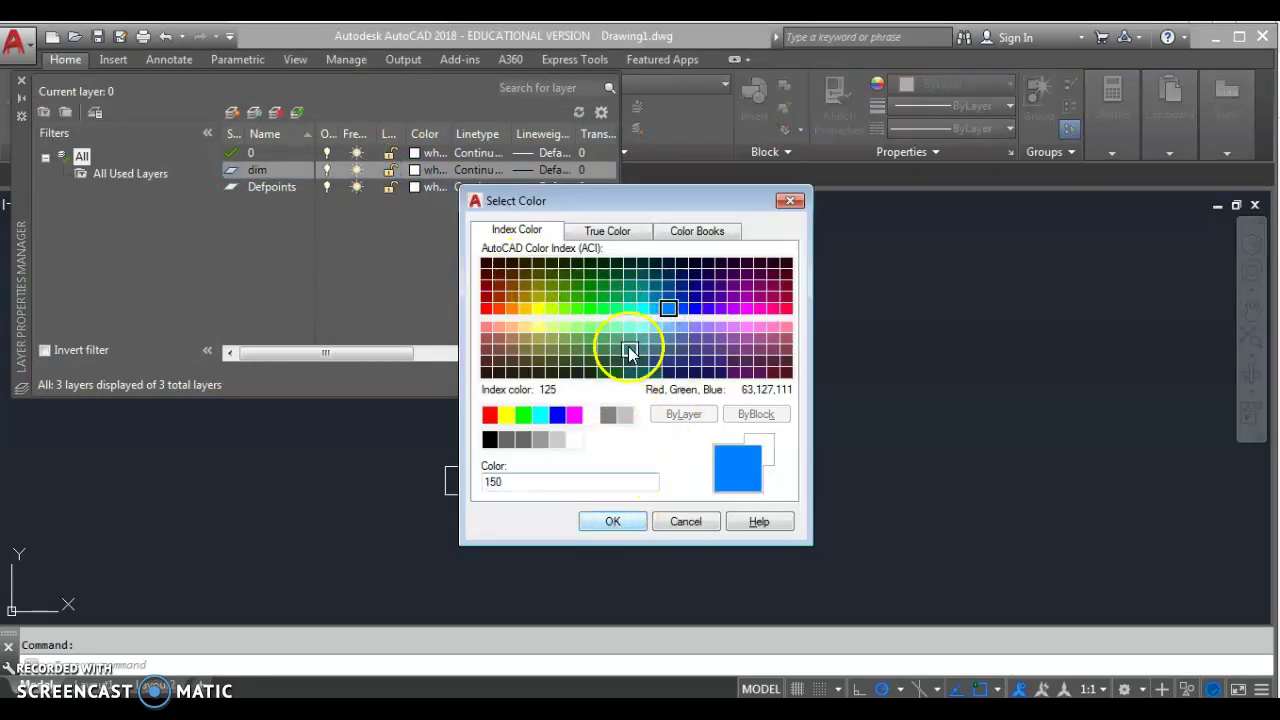
left_click(660, 311)
left_click(615, 519)
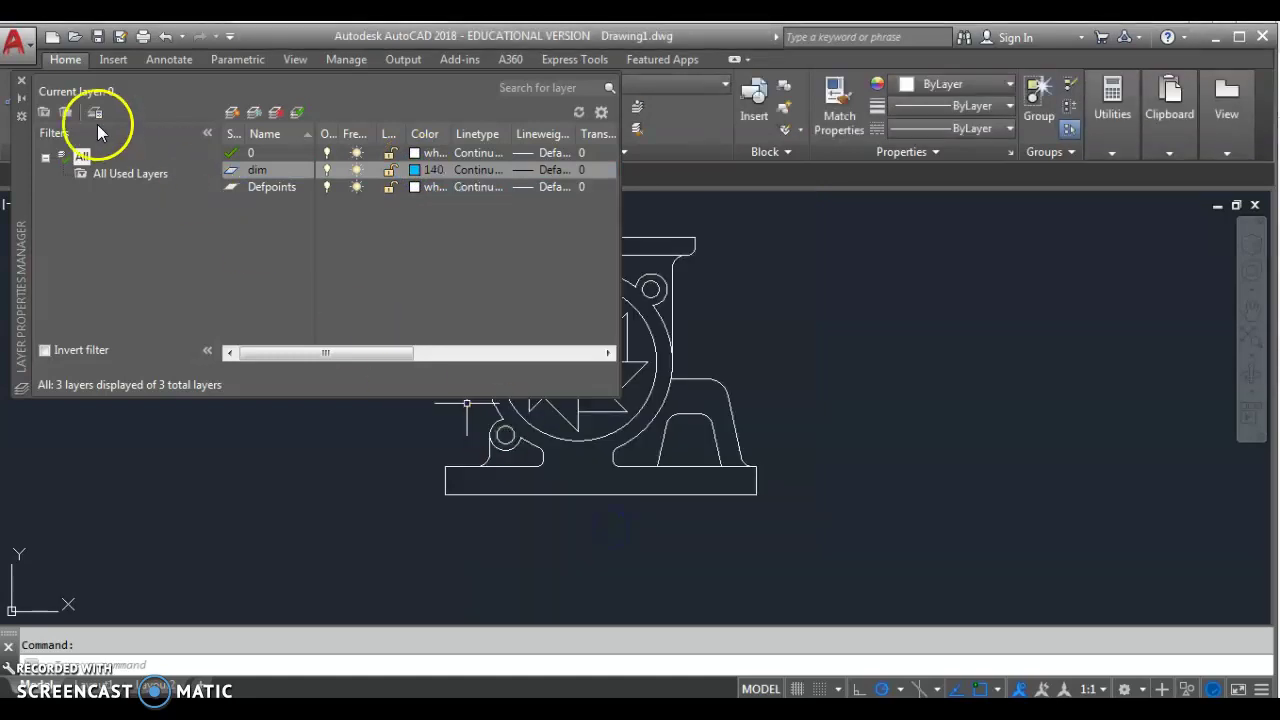
left_click(17, 83)
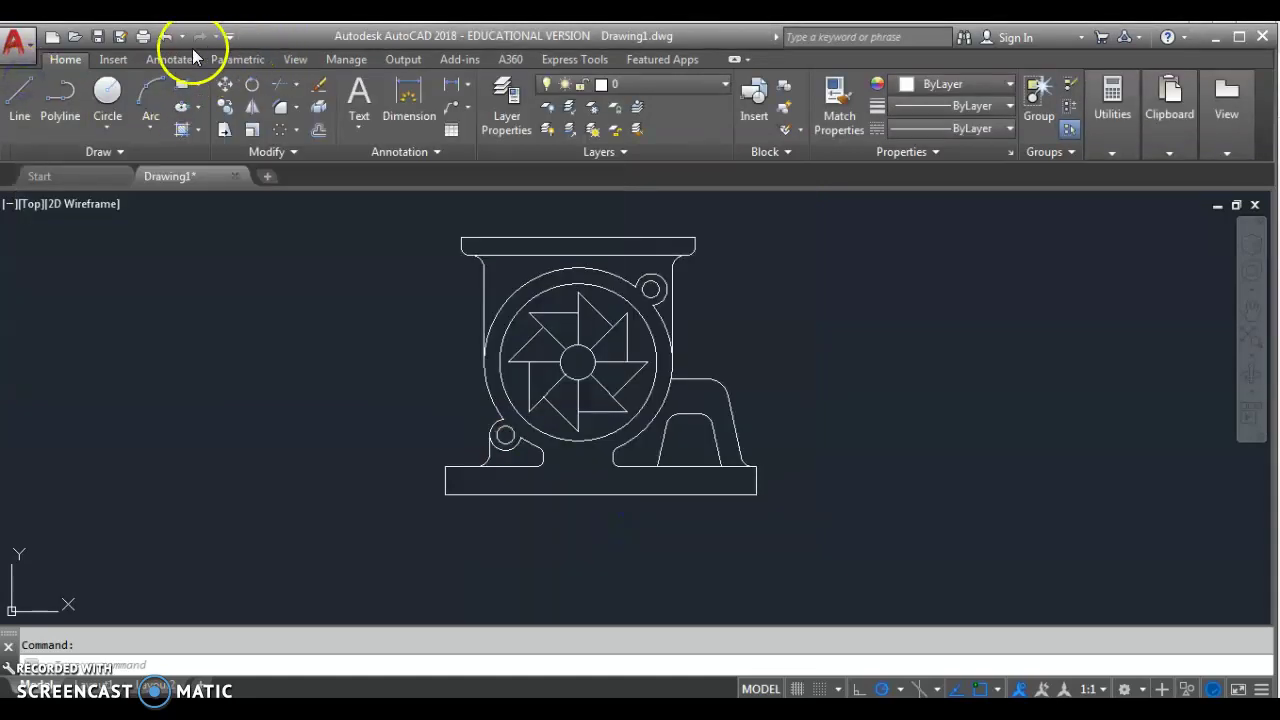
Add the vertical 16 dimension for the base height from the Annotate tools
left_click(185, 58)
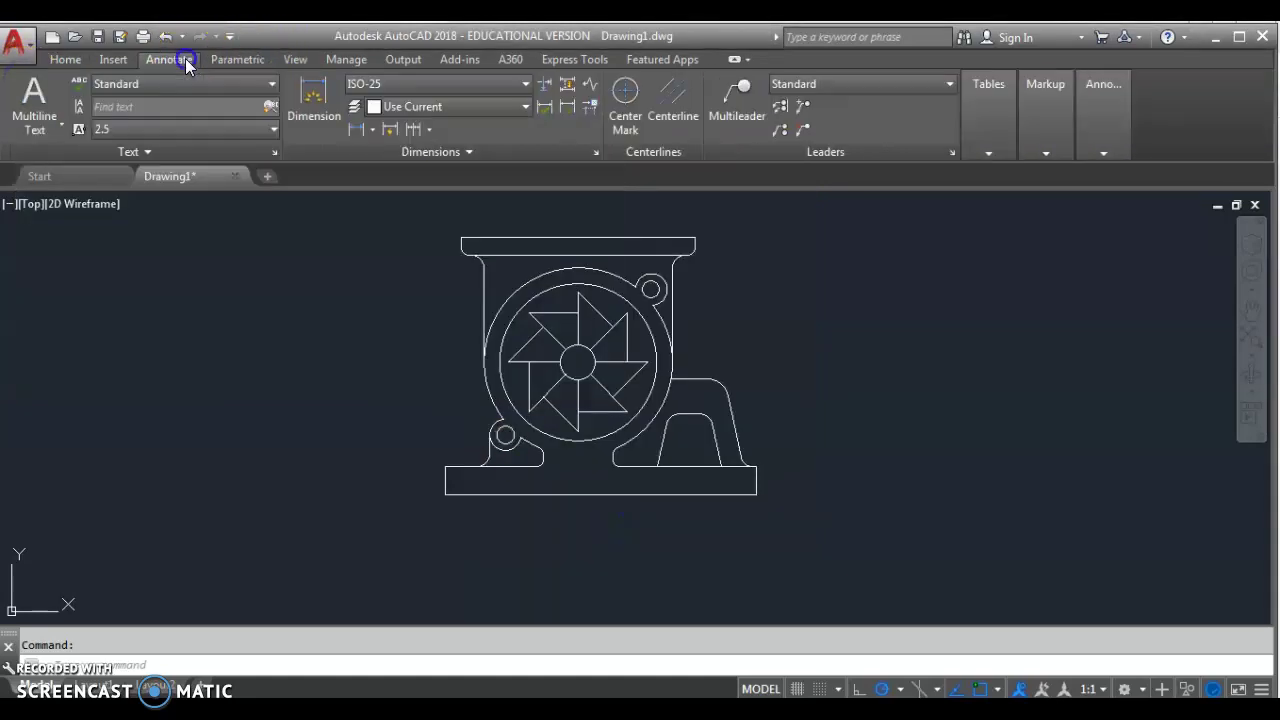
left_click(310, 89)
left_click(450, 467)
left_click(449, 489)
key("Escape")
key("Escape")
left_click(422, 485)
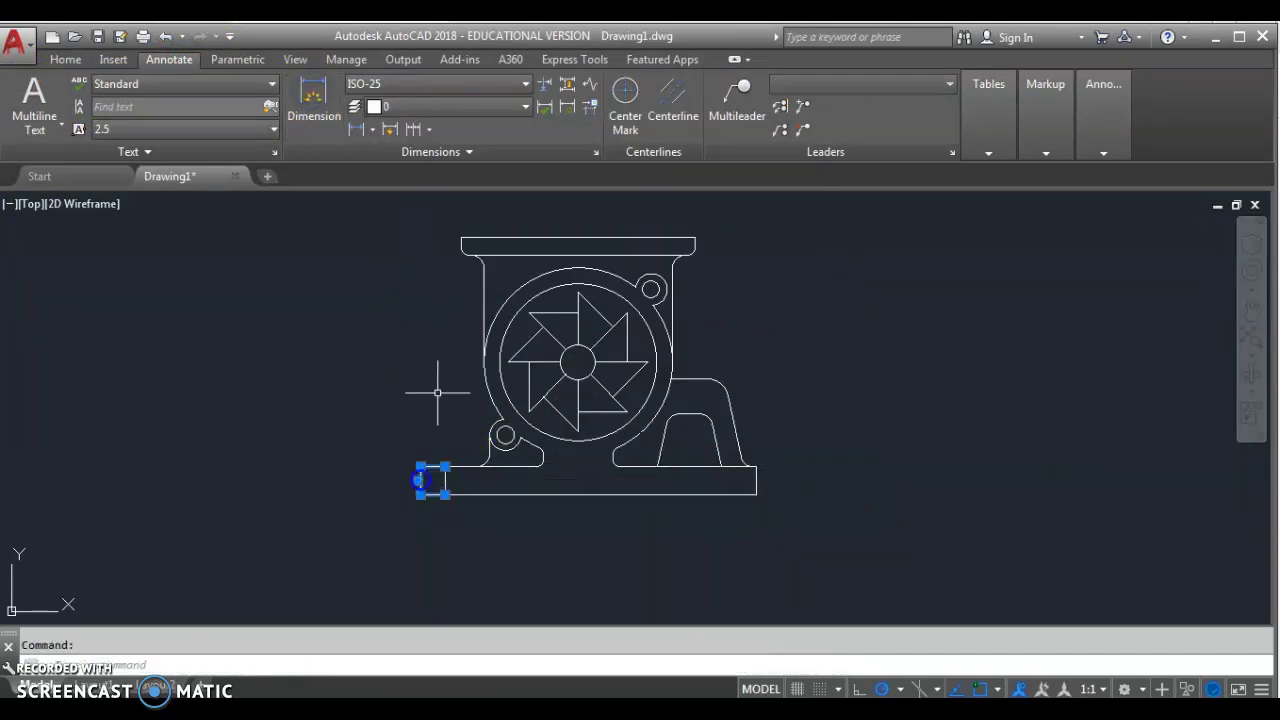
Try reassigning the base dimension's layer from the layer list, then back out
left_click(380, 107)
key("Escape")
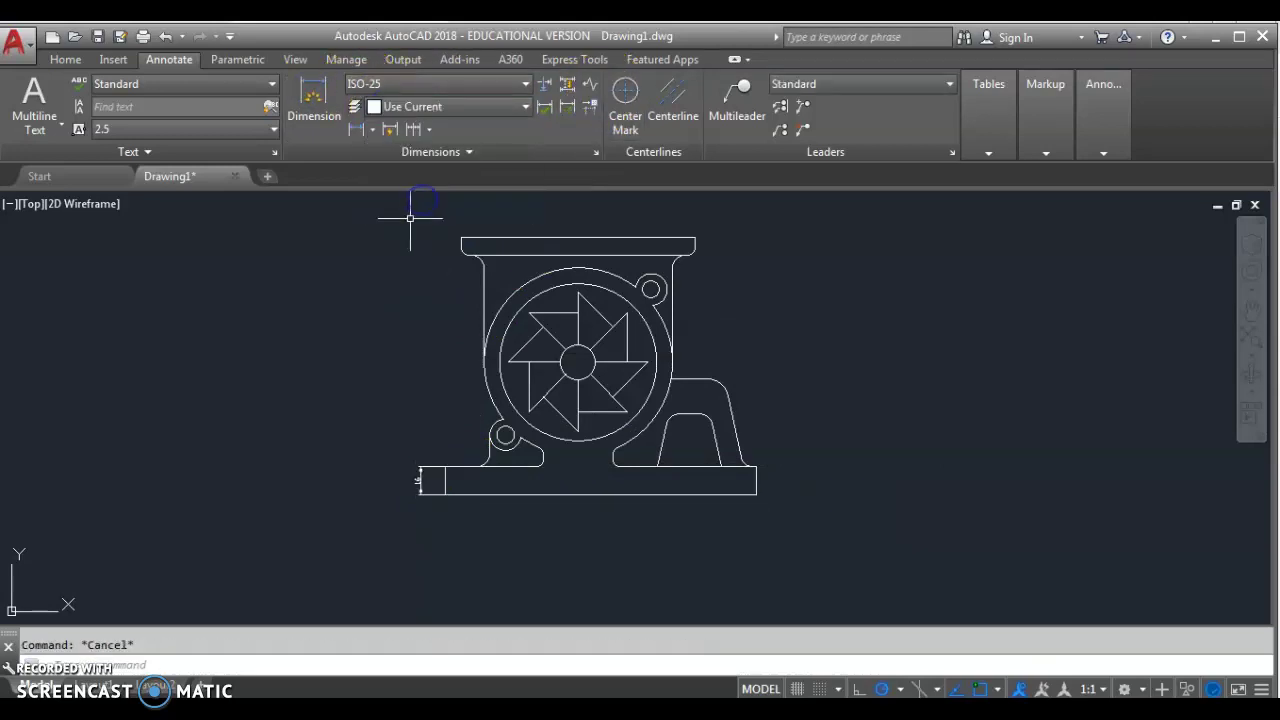
left_click(431, 482)
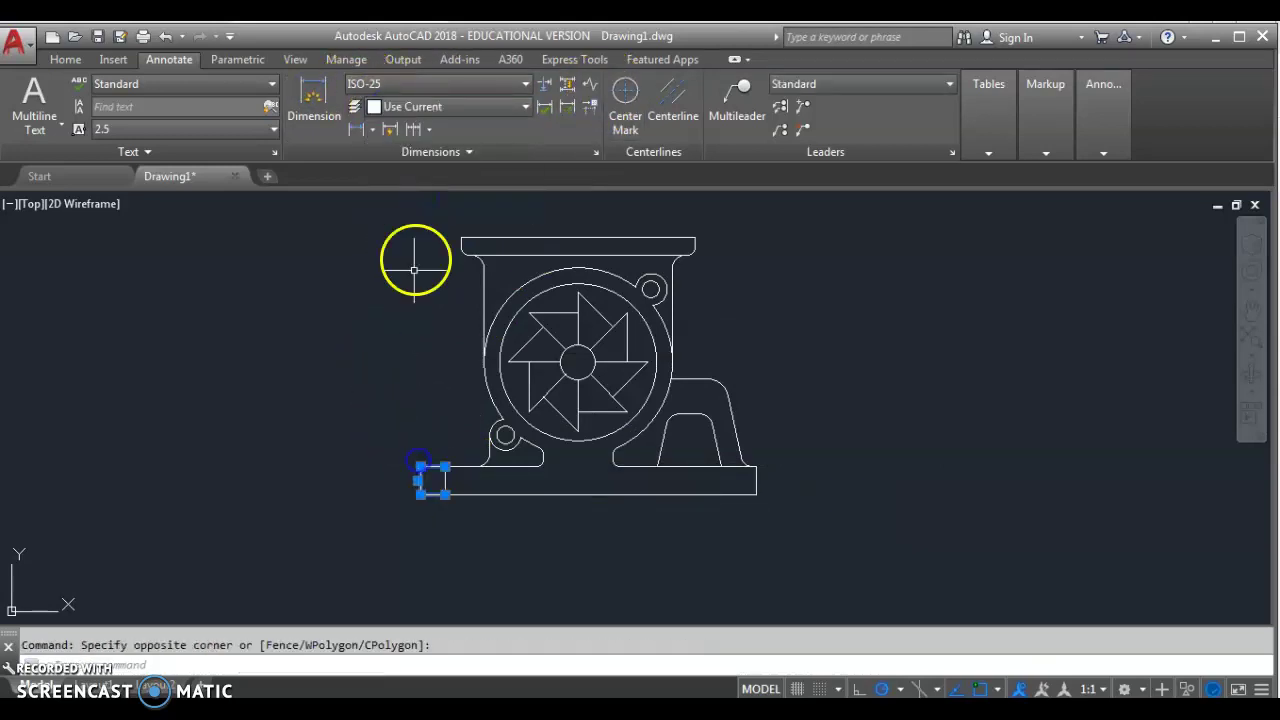
left_click(425, 107)
left_click(431, 202)
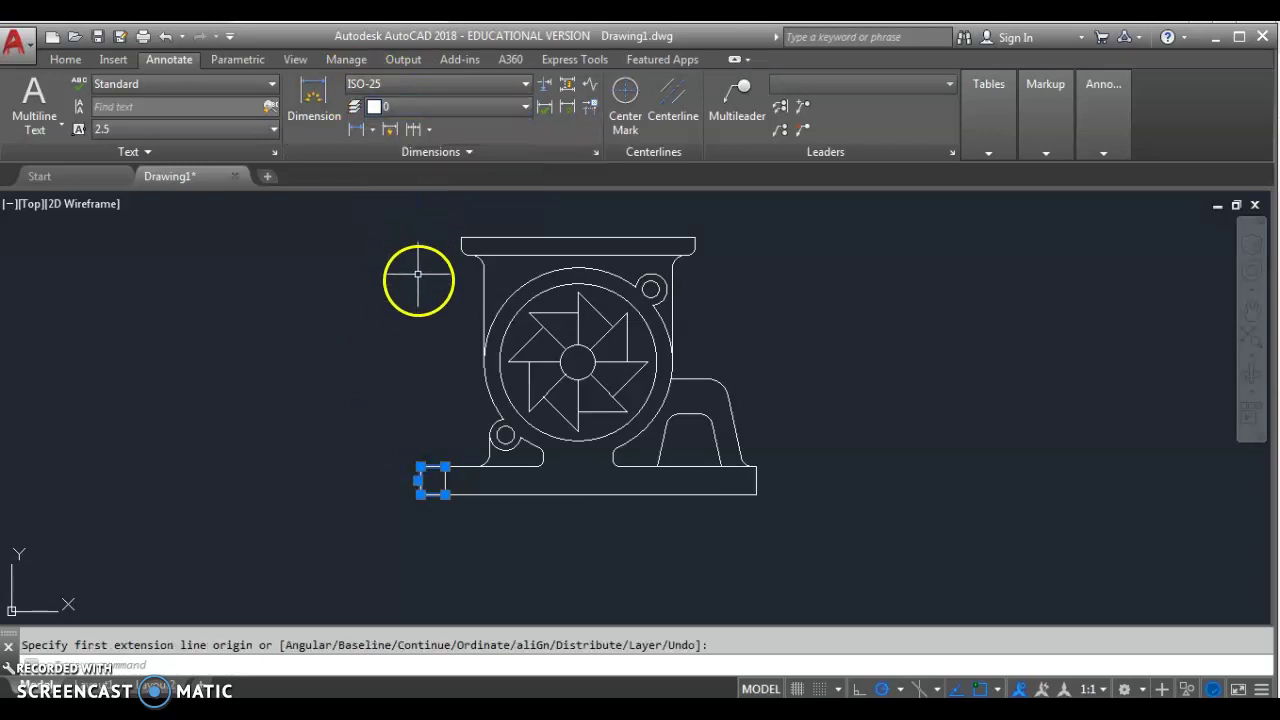
key("Escape")
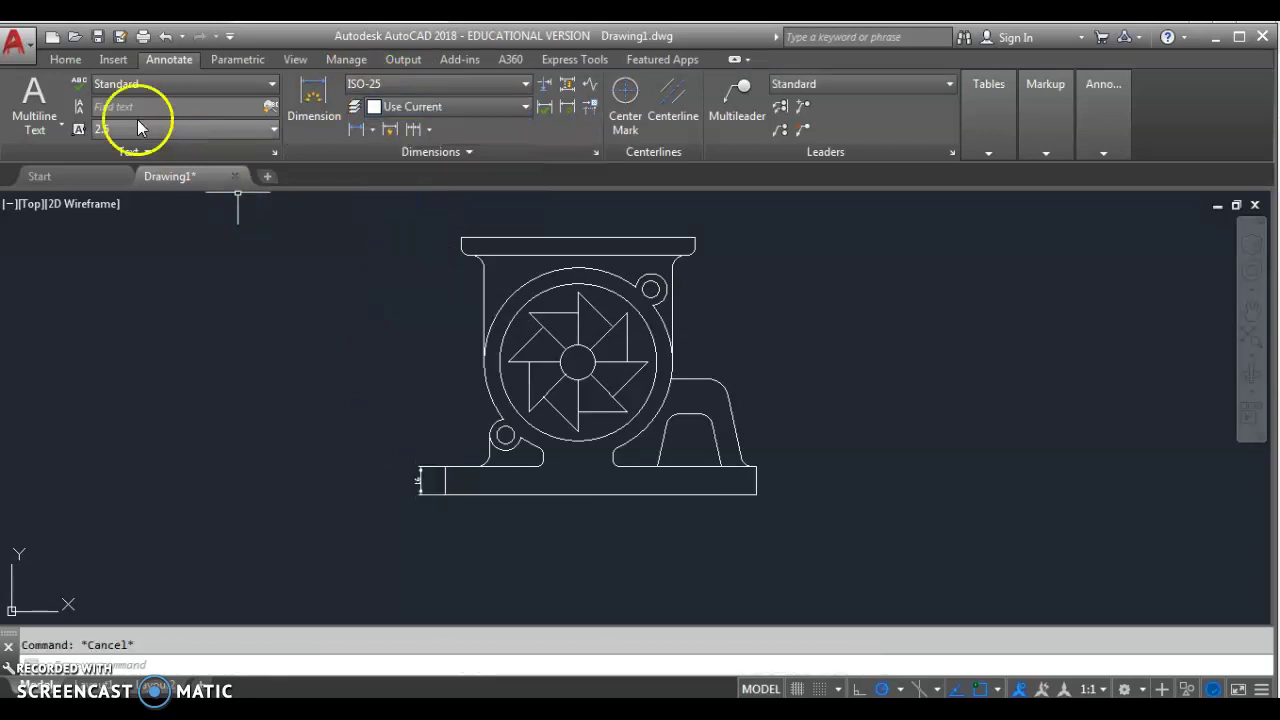
left_click(65, 59)
Select the base dimension and set dim from the layer list
left_click(410, 512)
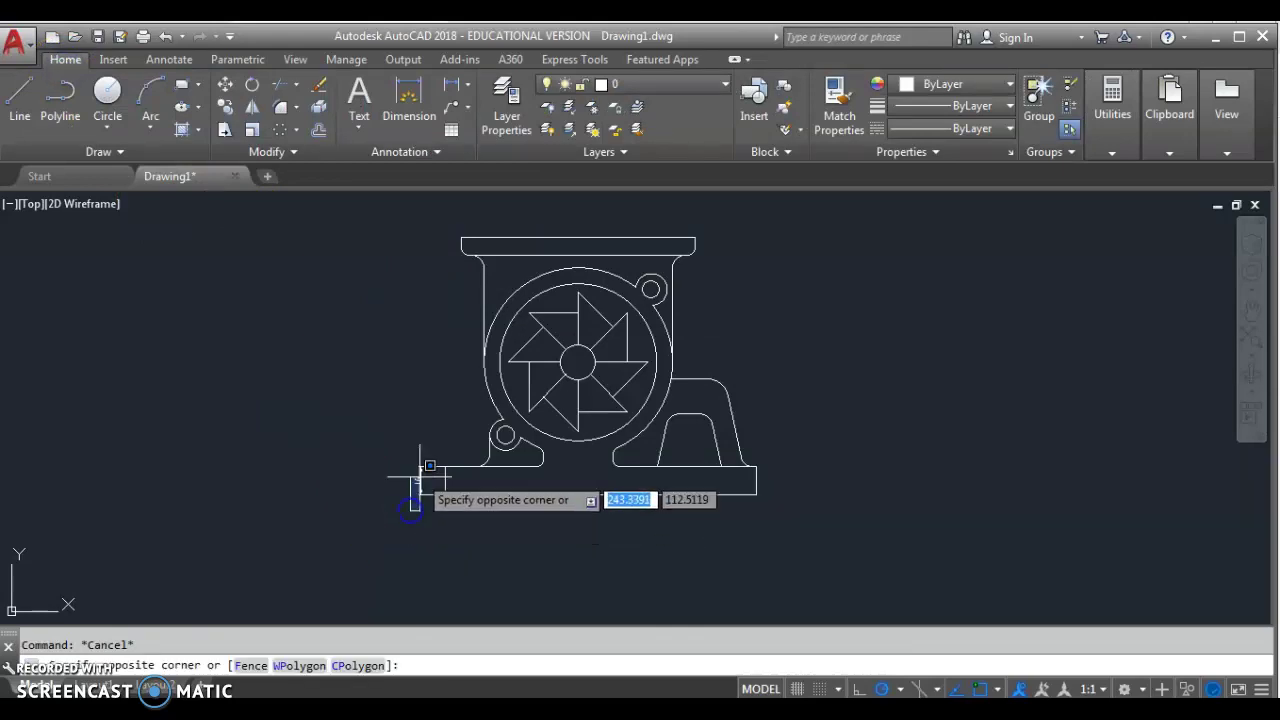
left_click(586, 84)
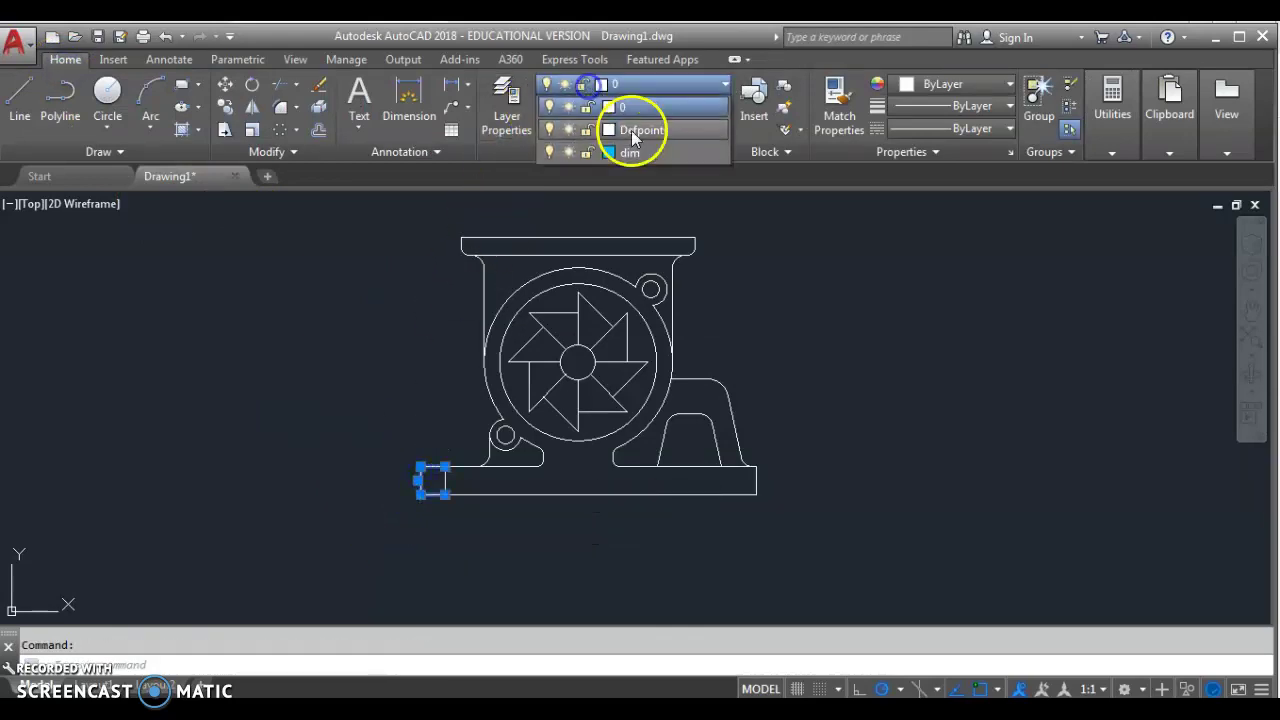
left_click(645, 152)
scroll(474, 423, "up", 1)
scroll(474, 429, "up", 2)
Dimension the 60 rise from the base's top-left corner to the fan centre
type("DIM")
key("Return")
key("Escape")
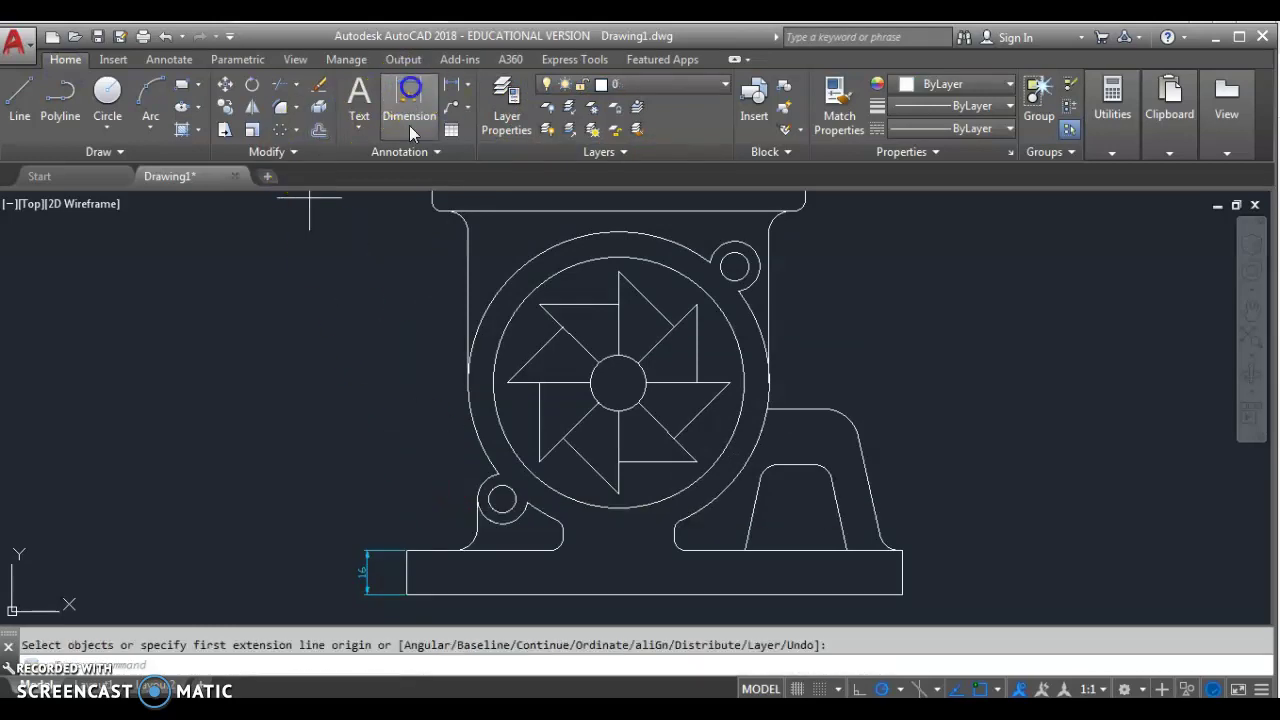
left_click(406, 549)
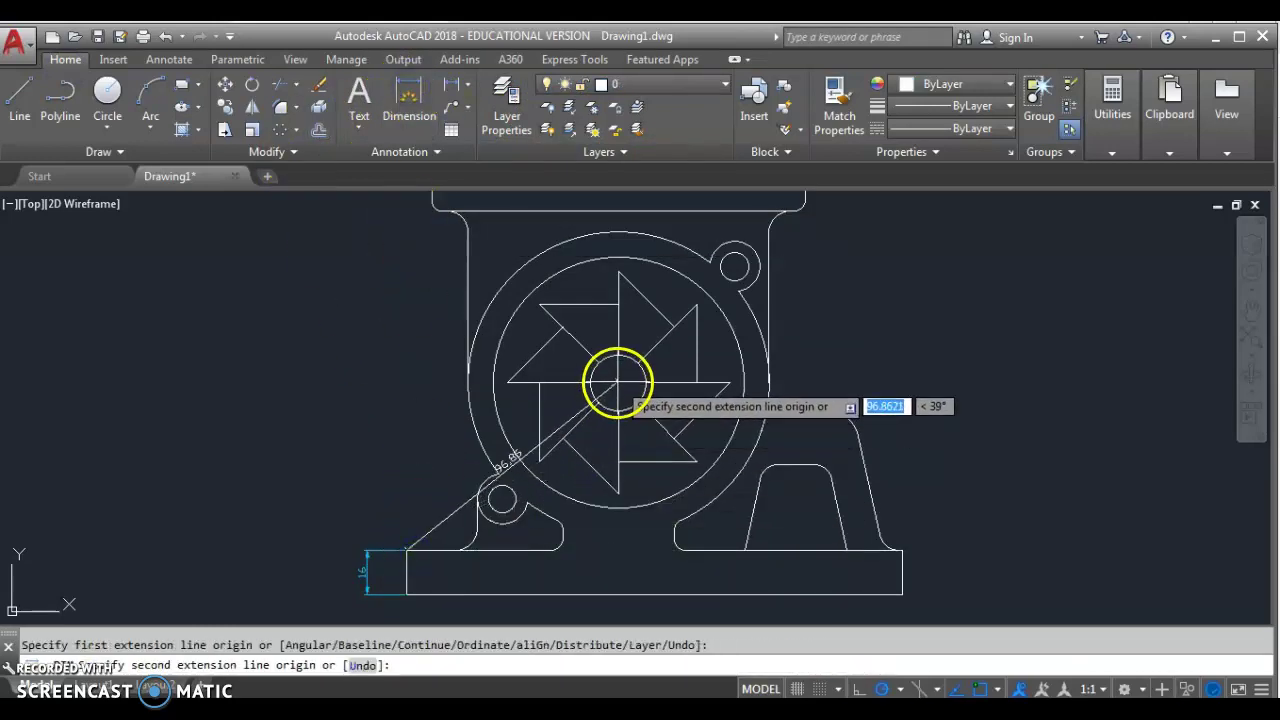
left_click(618, 382)
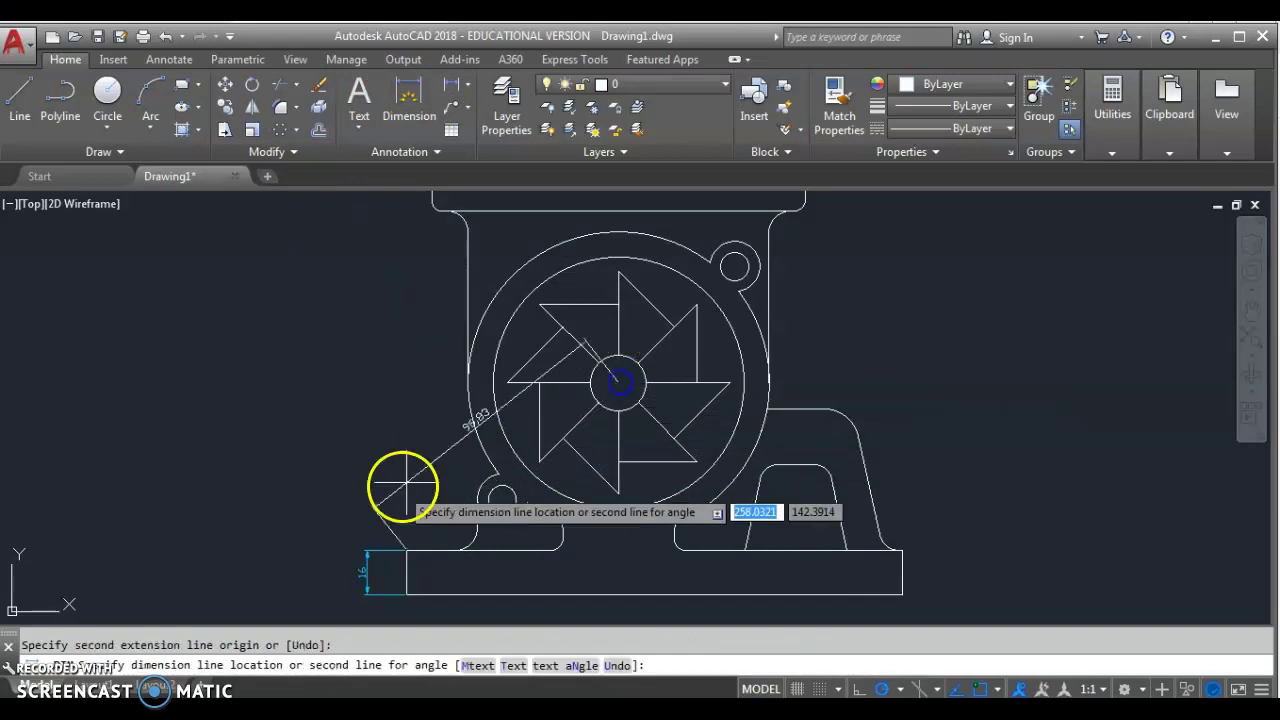
left_click(368, 540)
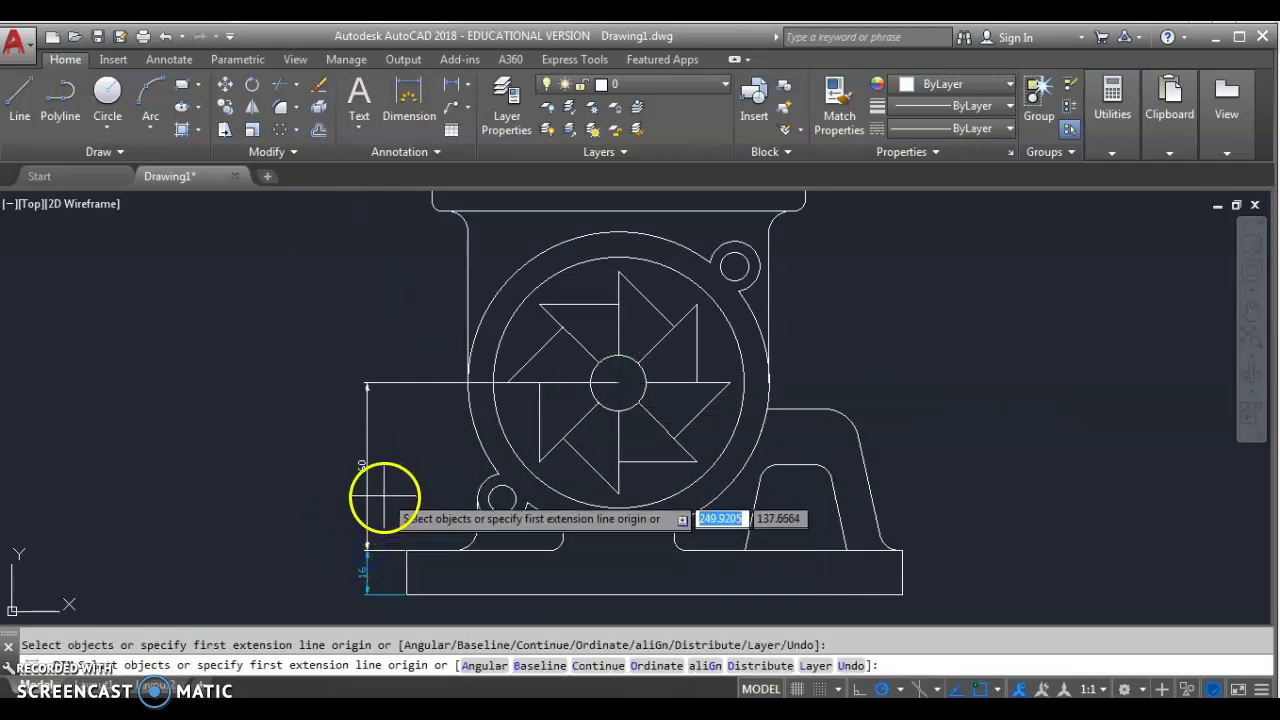
key("Escape")
Move the 60 dimension onto the dim layer and make dim current
left_click(366, 451)
left_click(580, 84)
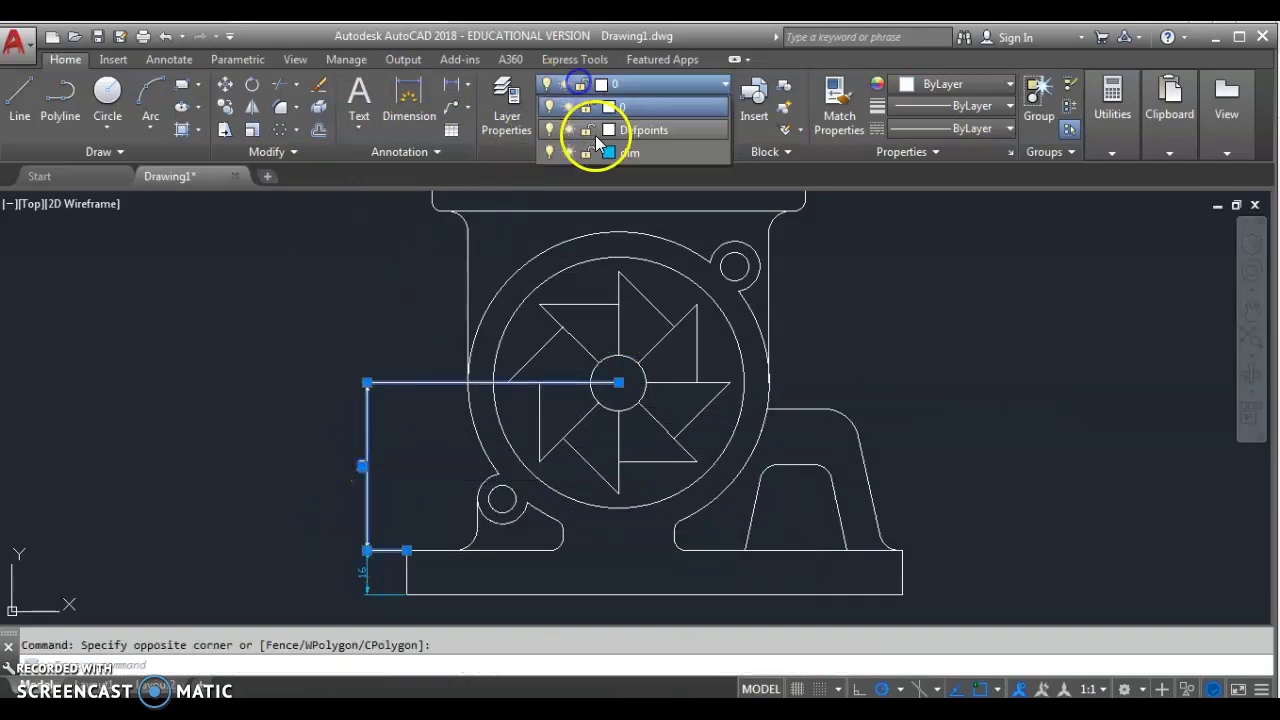
left_click(609, 153)
key("Escape")
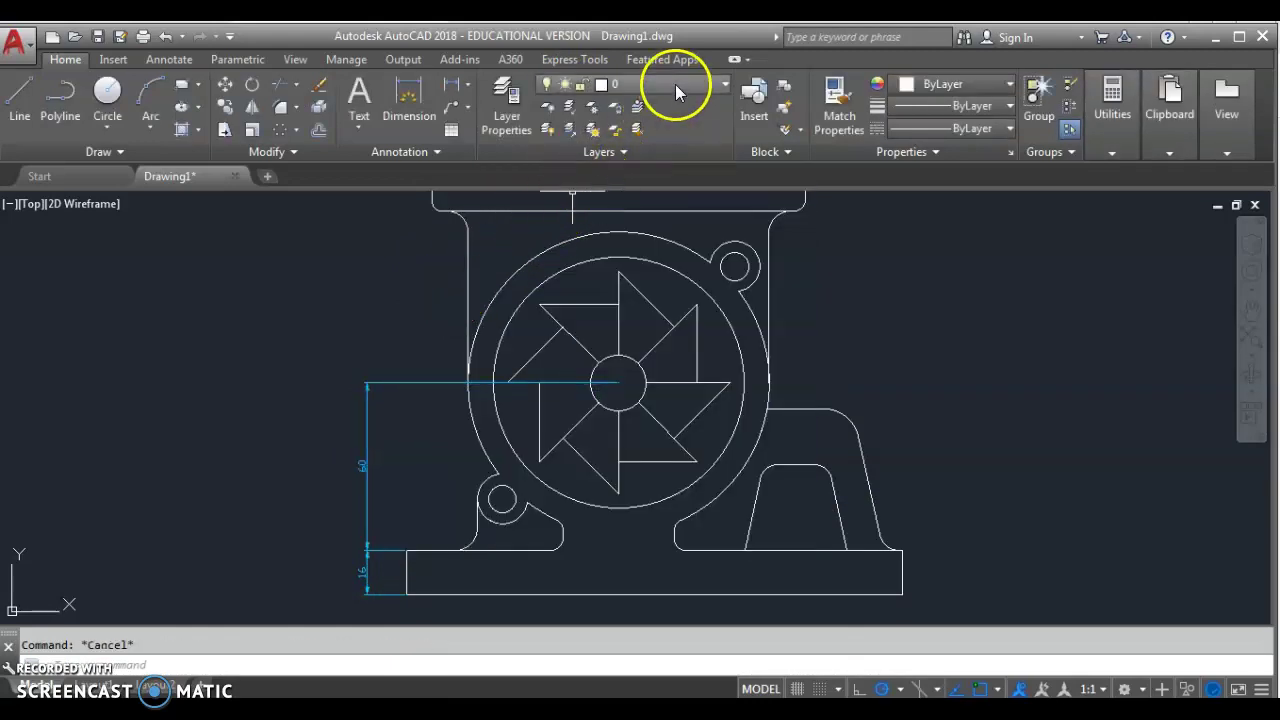
left_click(675, 88)
left_click(667, 149)
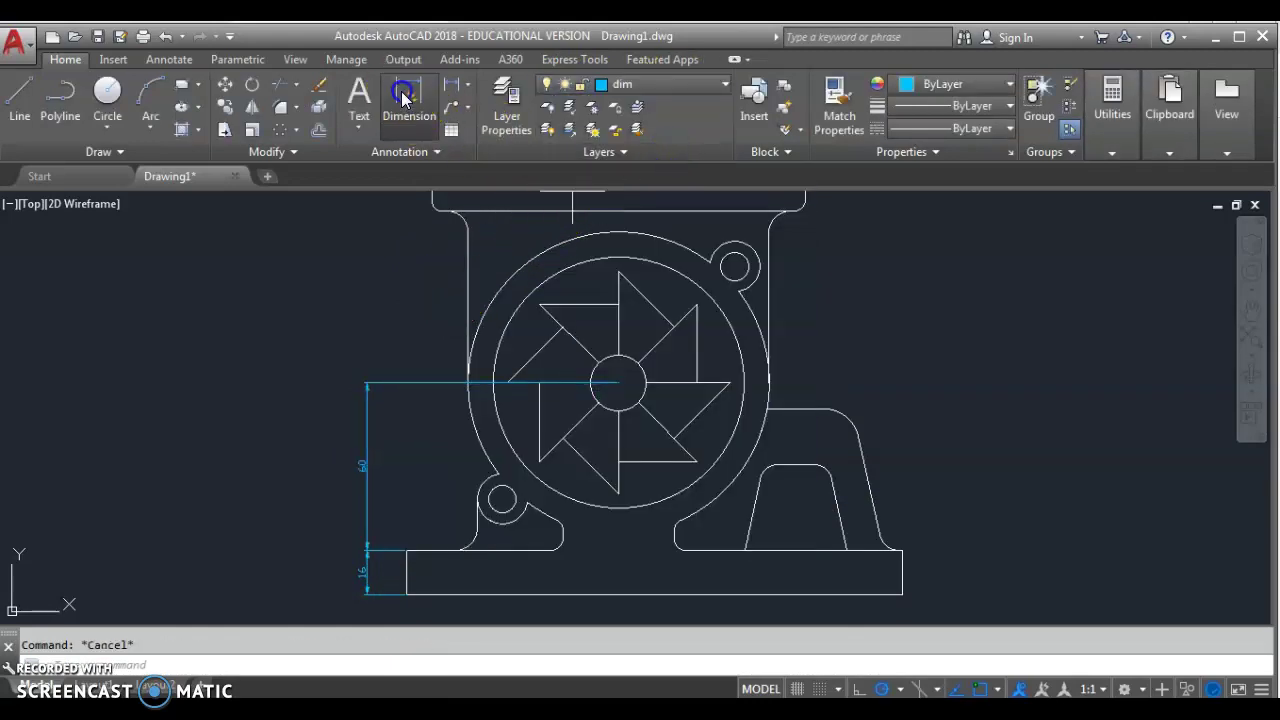
Dimension the 61.5 height from the fan centre to the top flange's underside
left_click(403, 95)
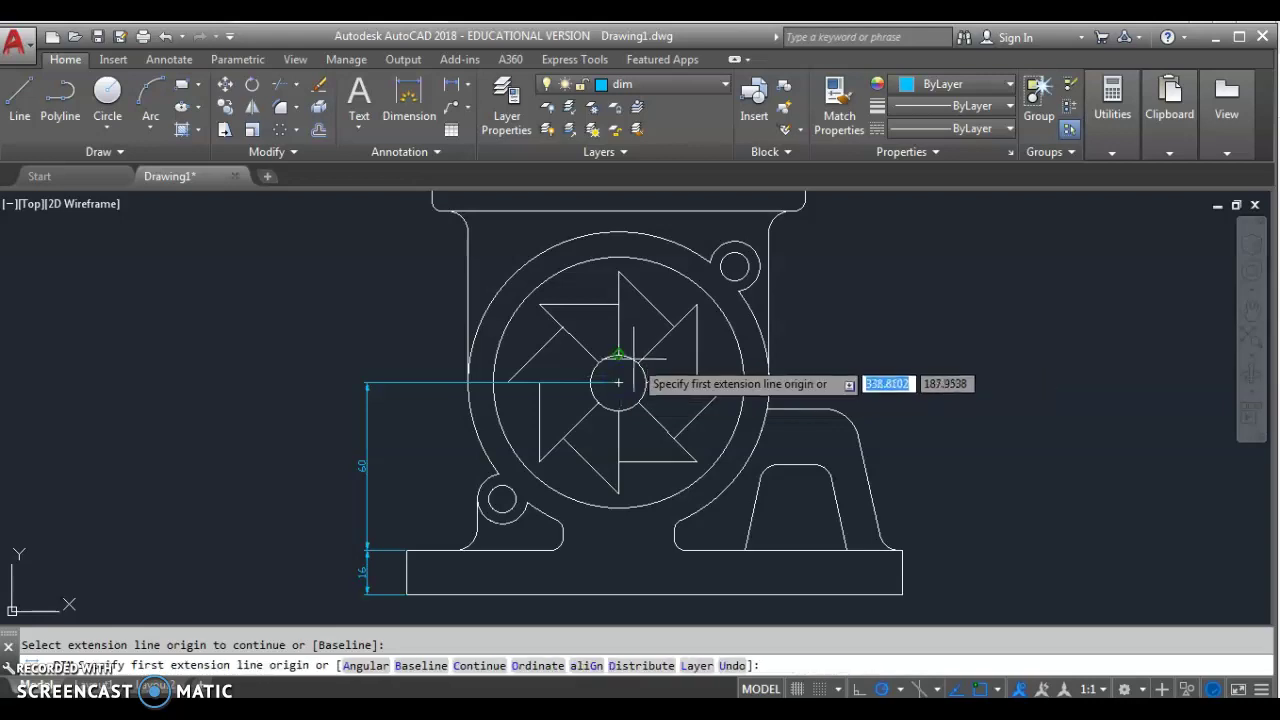
left_click(455, 84)
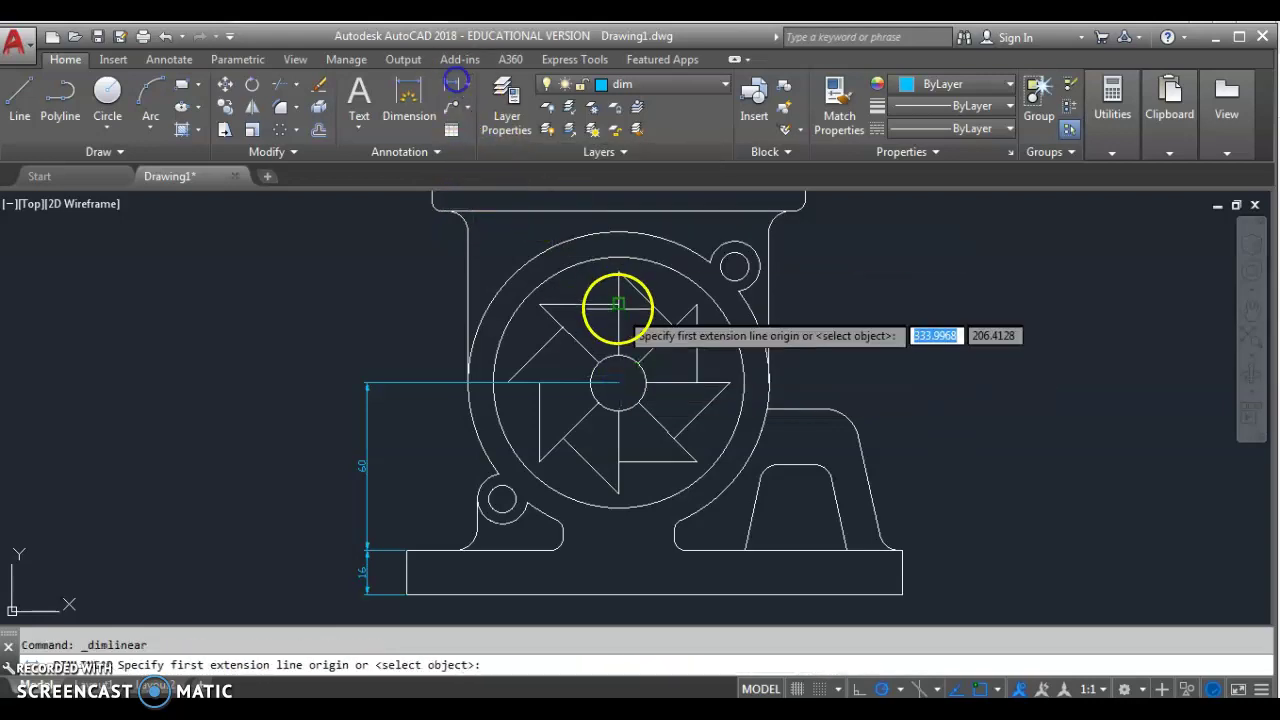
left_click(618, 382)
left_click(443, 207)
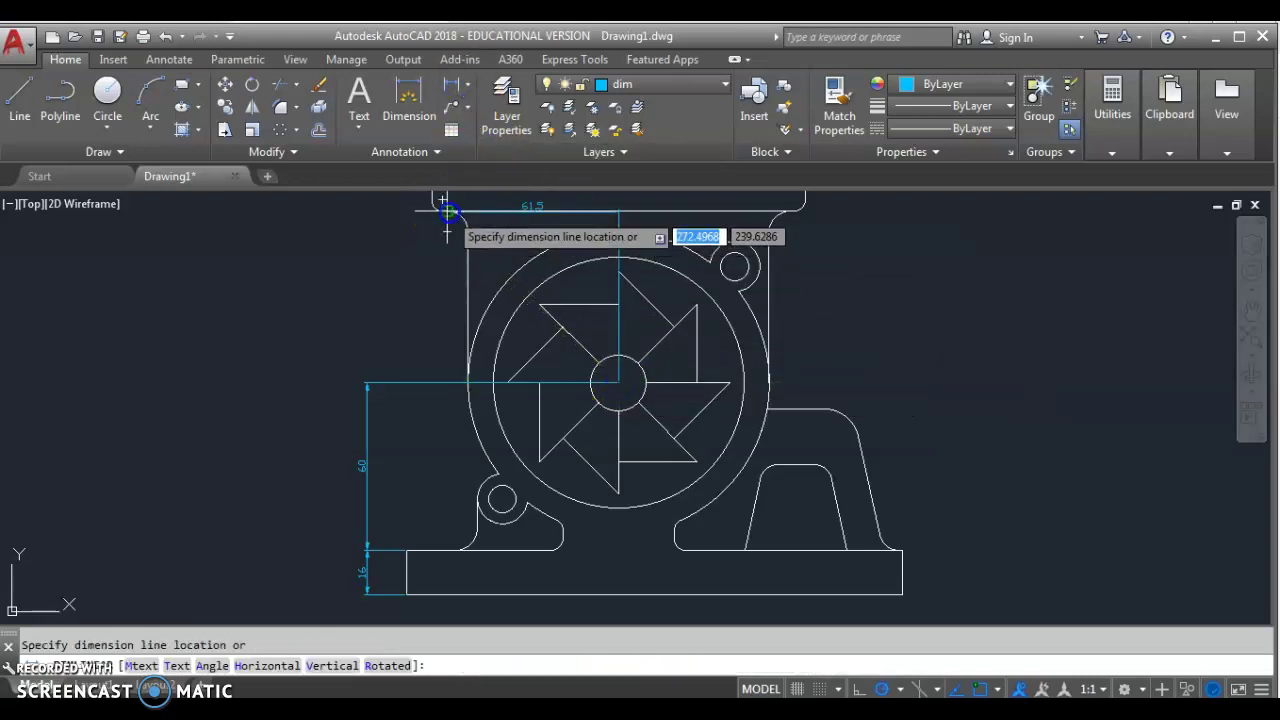
left_click(366, 384)
middle_click_drag(366, 380, 397, 409)
Add the vertical 10 dimension for the top flange thickness on the left
key("Return")
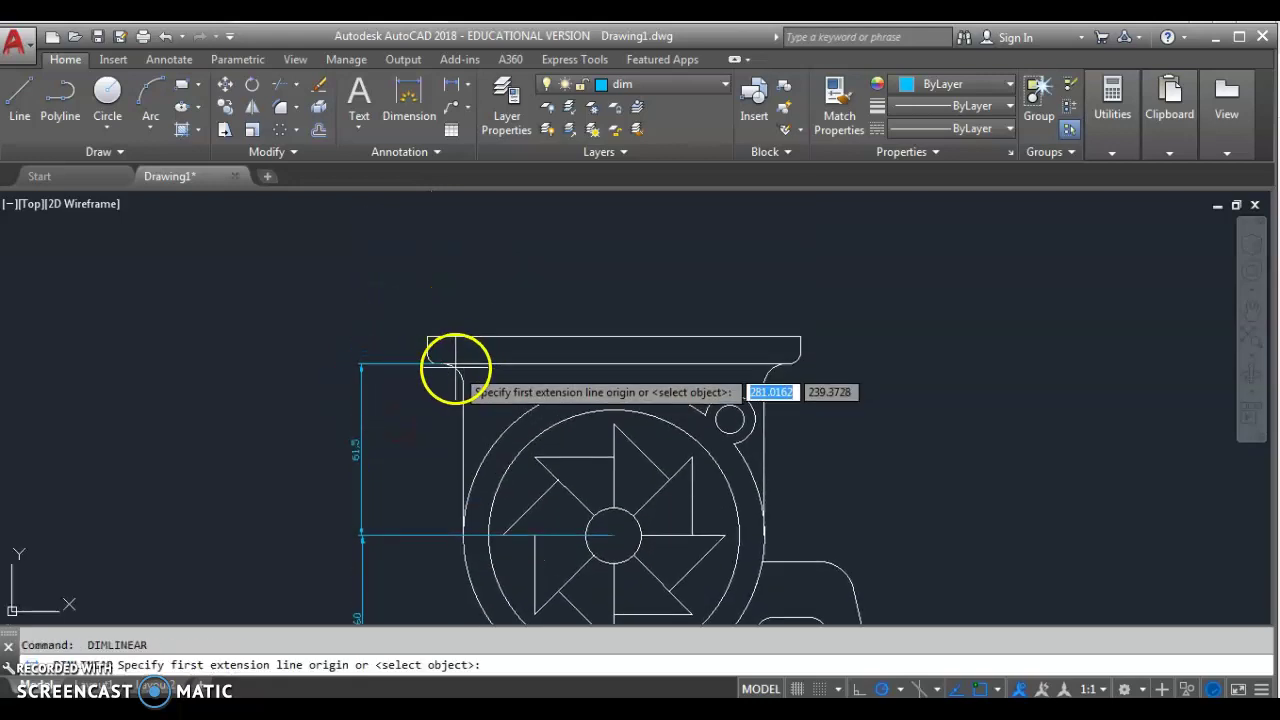
scroll(455, 367, "up", 3)
left_click(465, 331)
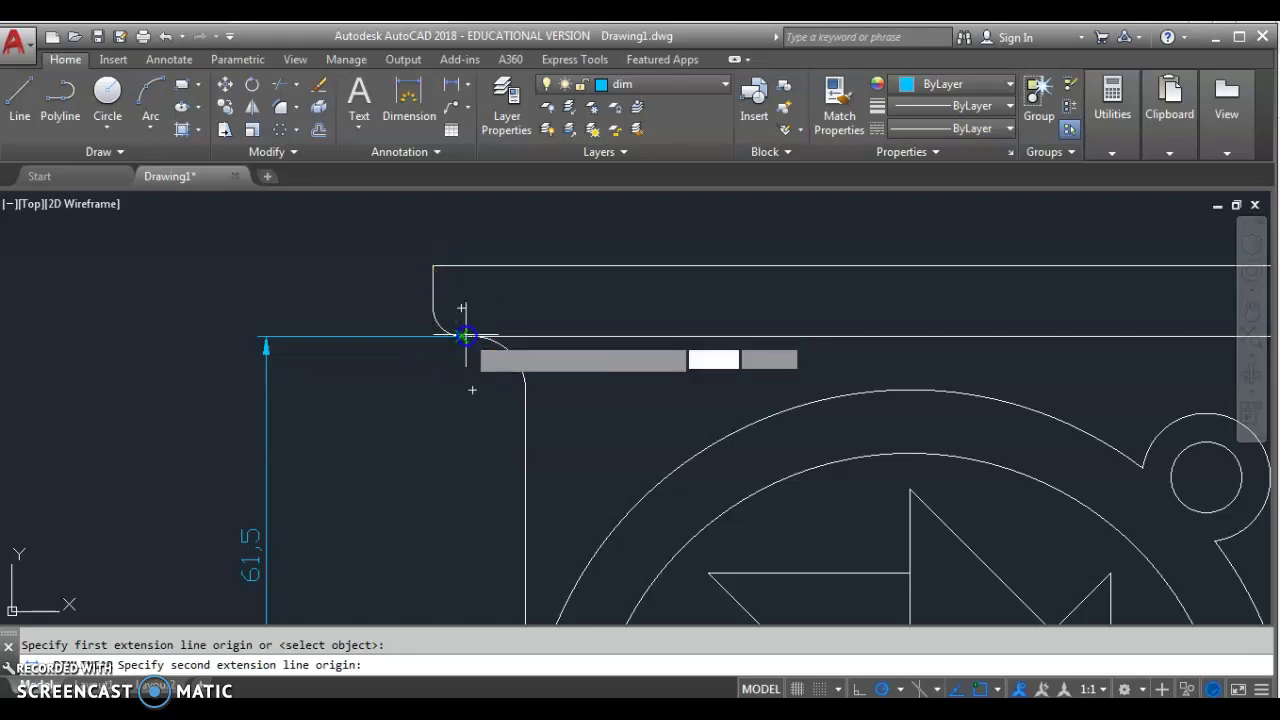
left_click(445, 267)
left_click(266, 337)
scroll(351, 449, "down", 2)
middle_click_drag(351, 449, 284, 249)
scroll(284, 249, "down", 3)
Shorten the fan-centre extension line of the 61.5 and 60 dimensions to the outer circle
middle_click_drag(329, 351, 300, 343)
left_click(296, 410)
left_click(262, 340)
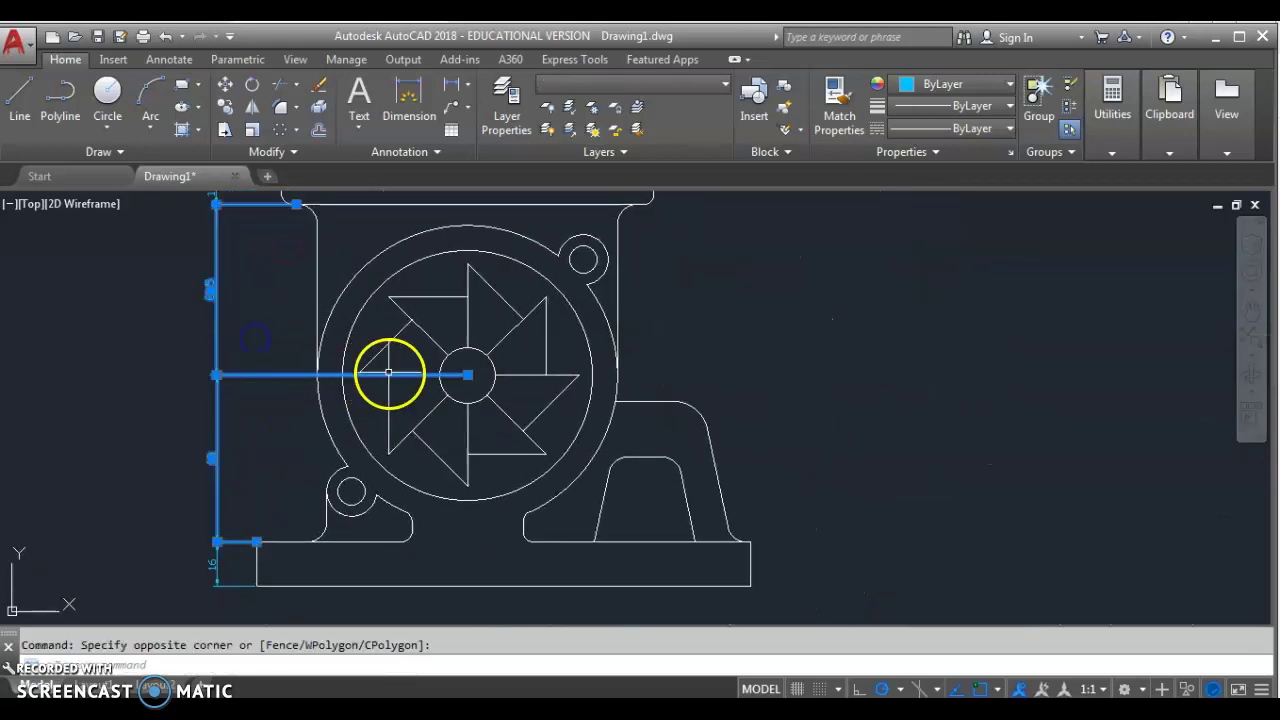
scroll(389, 374, "up", 4)
left_click(578, 381)
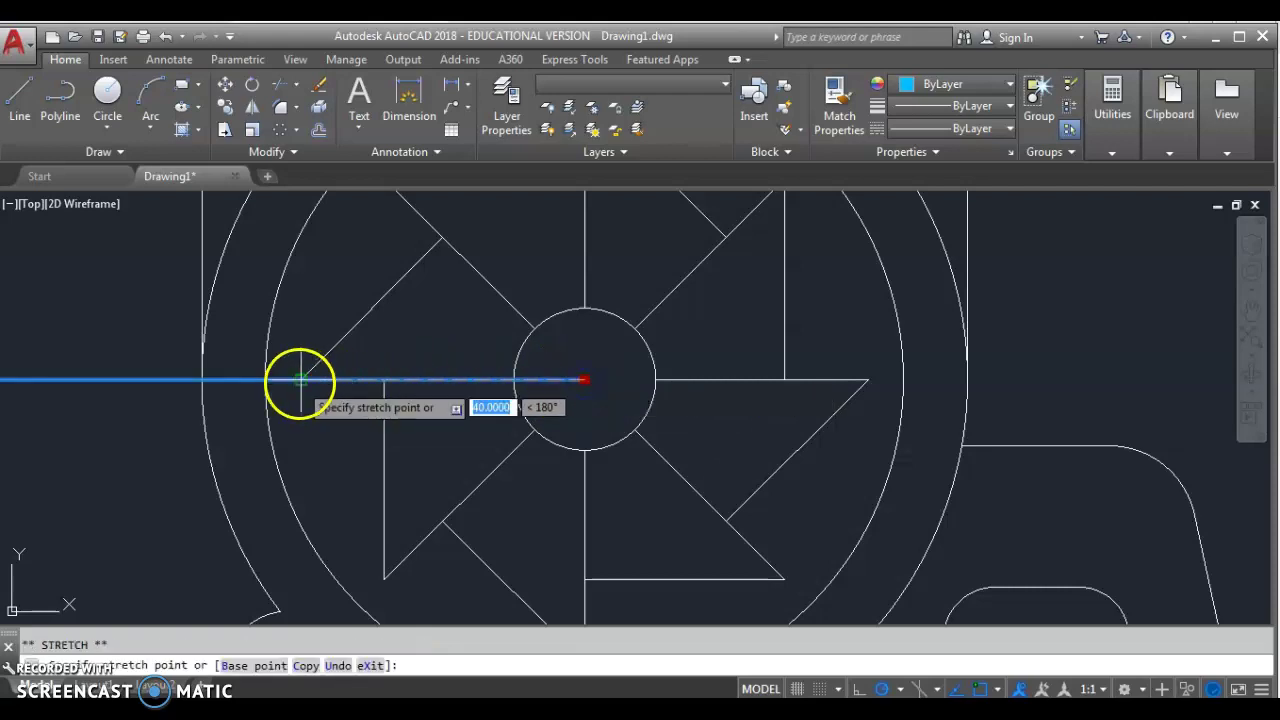
left_click(265, 380)
key("Escape")
Recentre the bracket in view and switch to the browser reference drawing
scroll(382, 443, "down", 2)
scroll(368, 455, "down", 1)
scroll(360, 400, "down", 1)
scroll(354, 345, "up", 1)
middle_click_drag(354, 345, 380, 460)
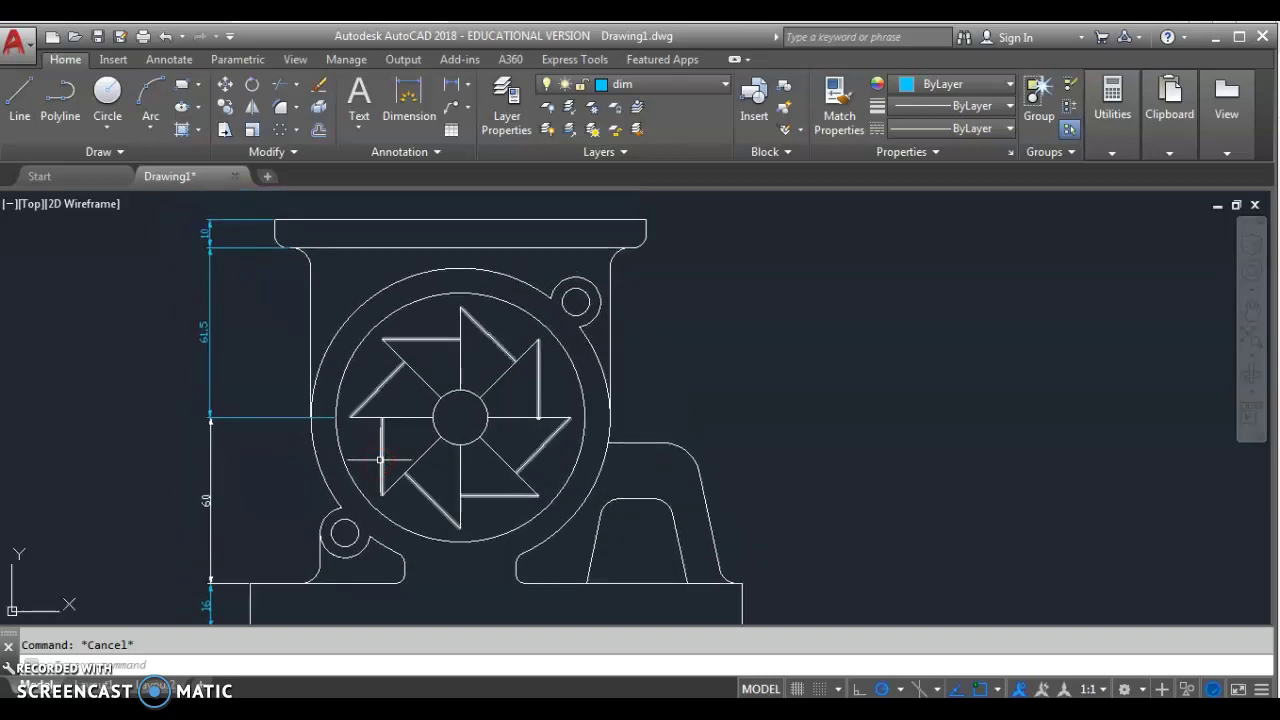
key("alt+Tab")
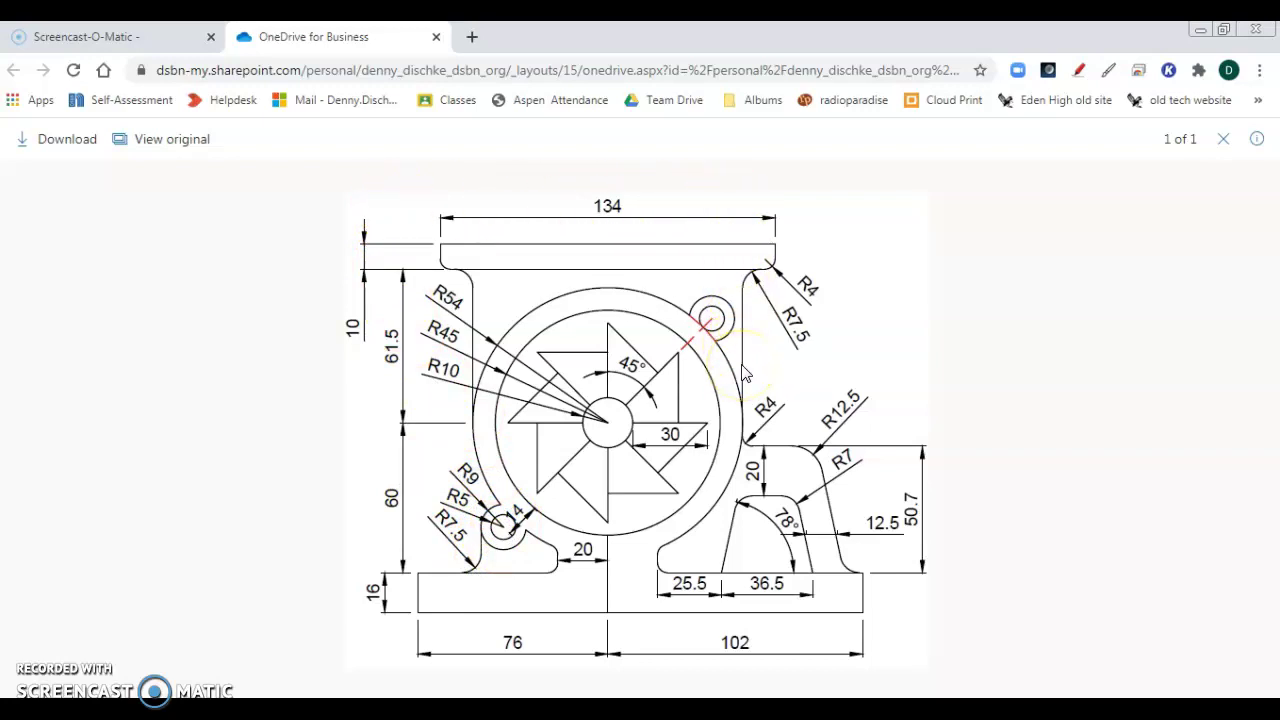
Compare against the OneDrive reference sheet, then bring the AutoCAD bracket drawing back
key("alt+Tab")
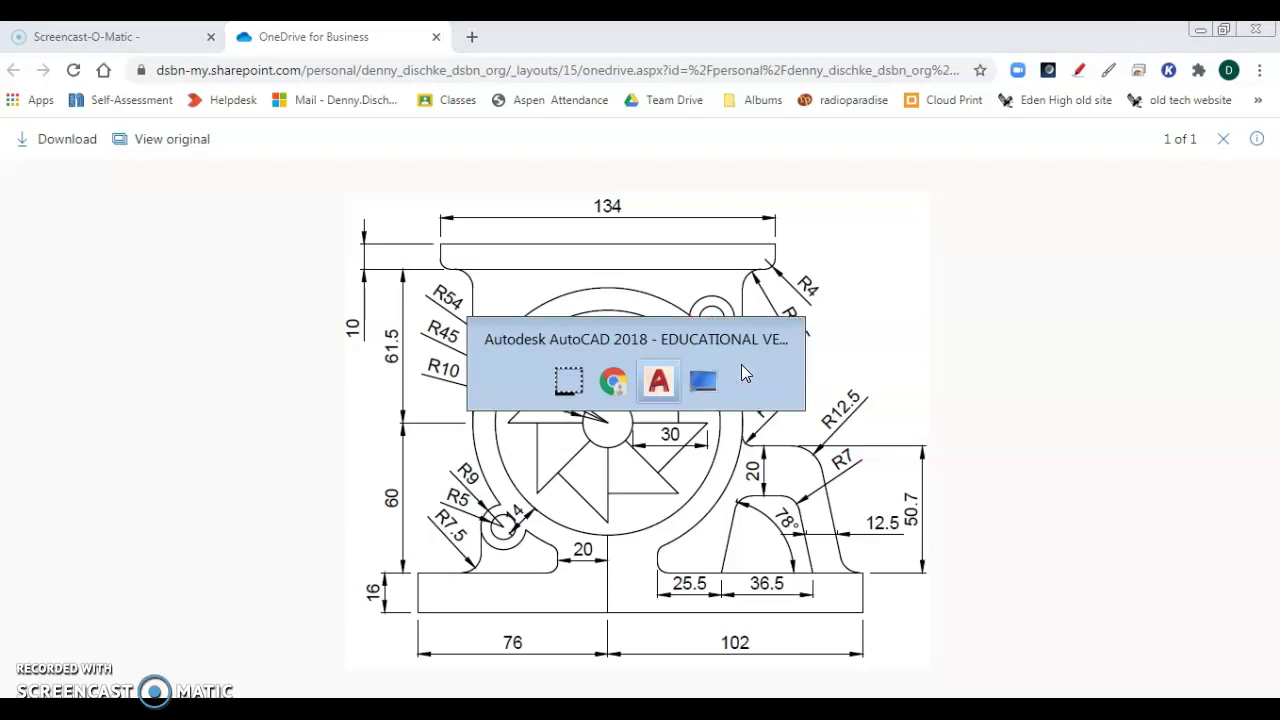
key("alt+Tab")
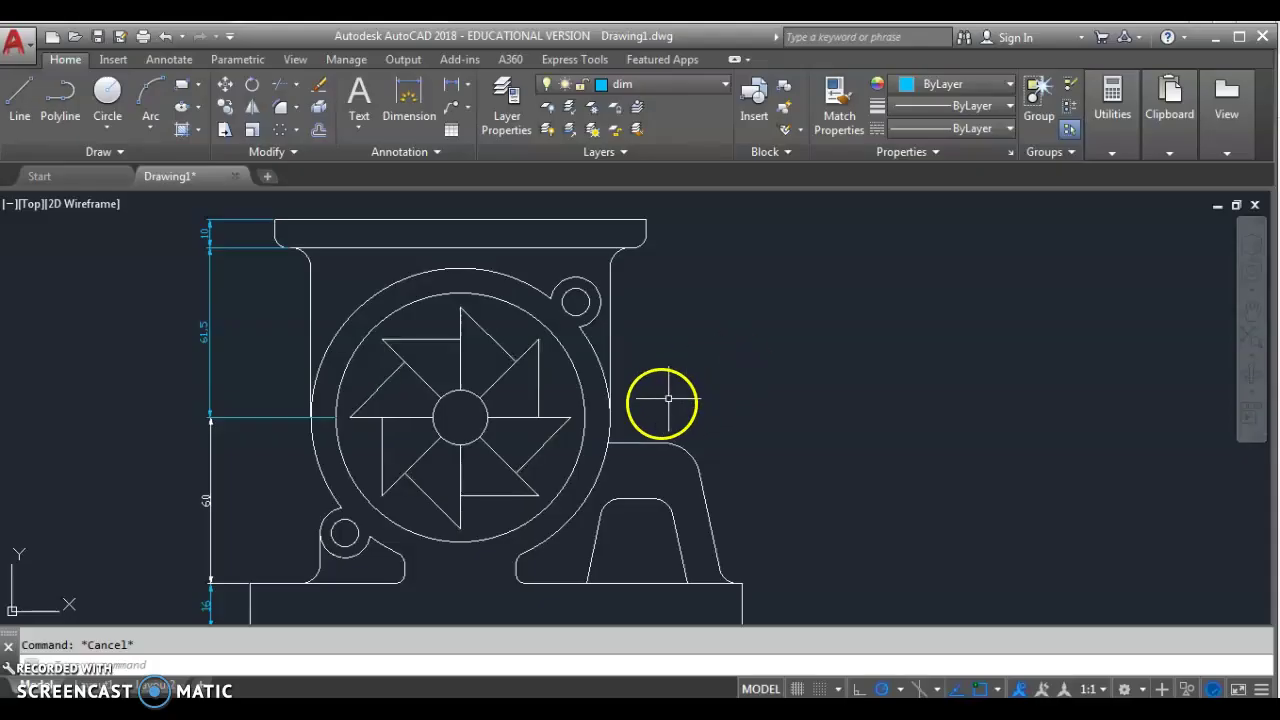
Place center marks on the top-right hole, lower-left hole and large fan circle
middle_click_drag(618, 406, 649, 377)
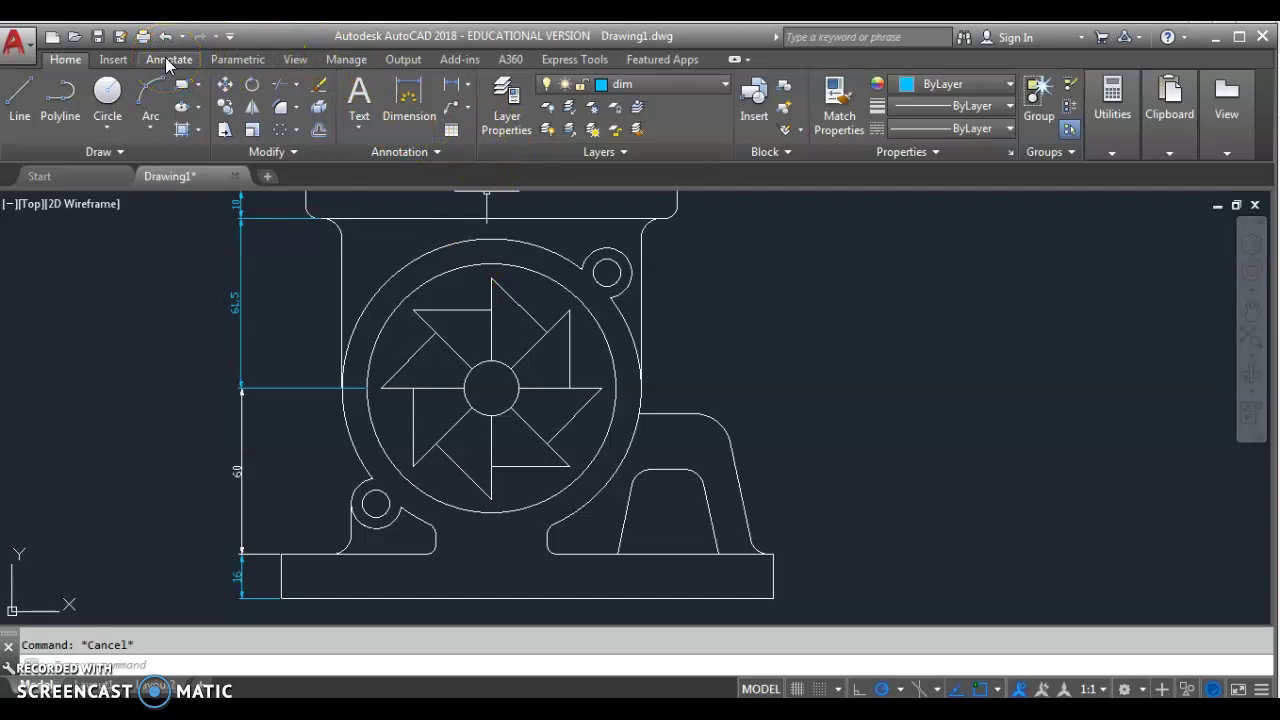
left_click(168, 62)
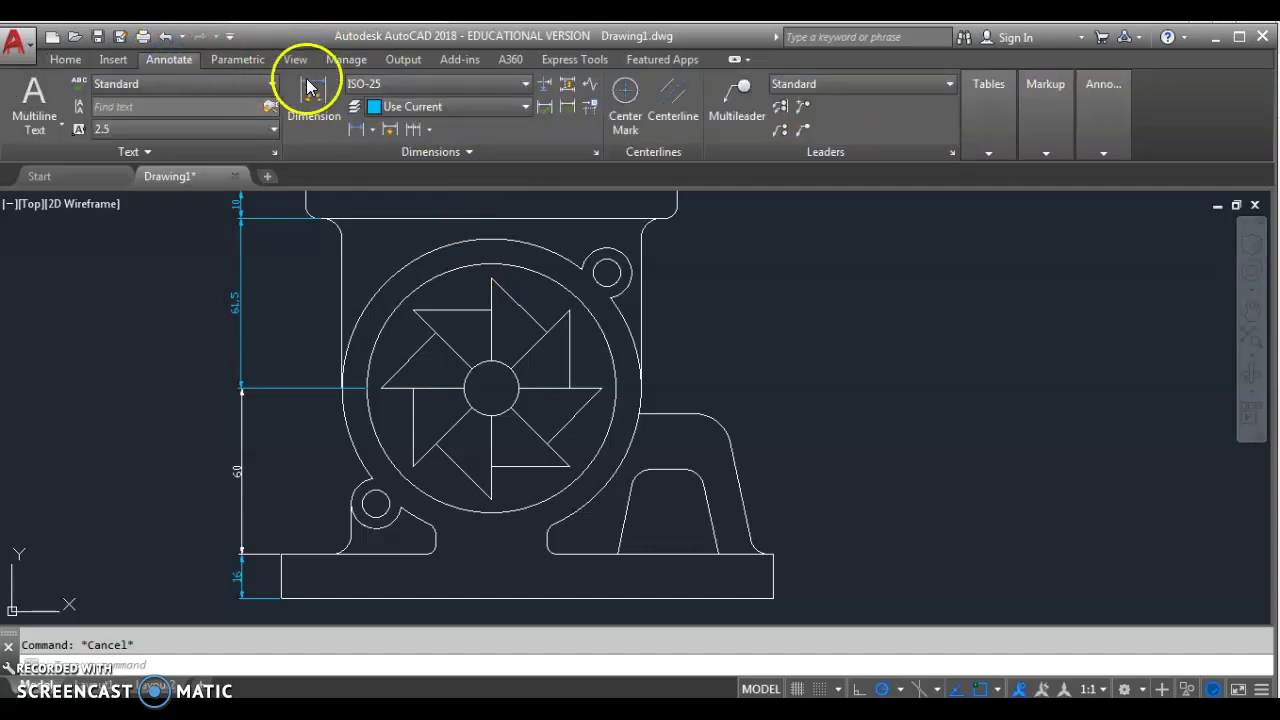
left_click(630, 98)
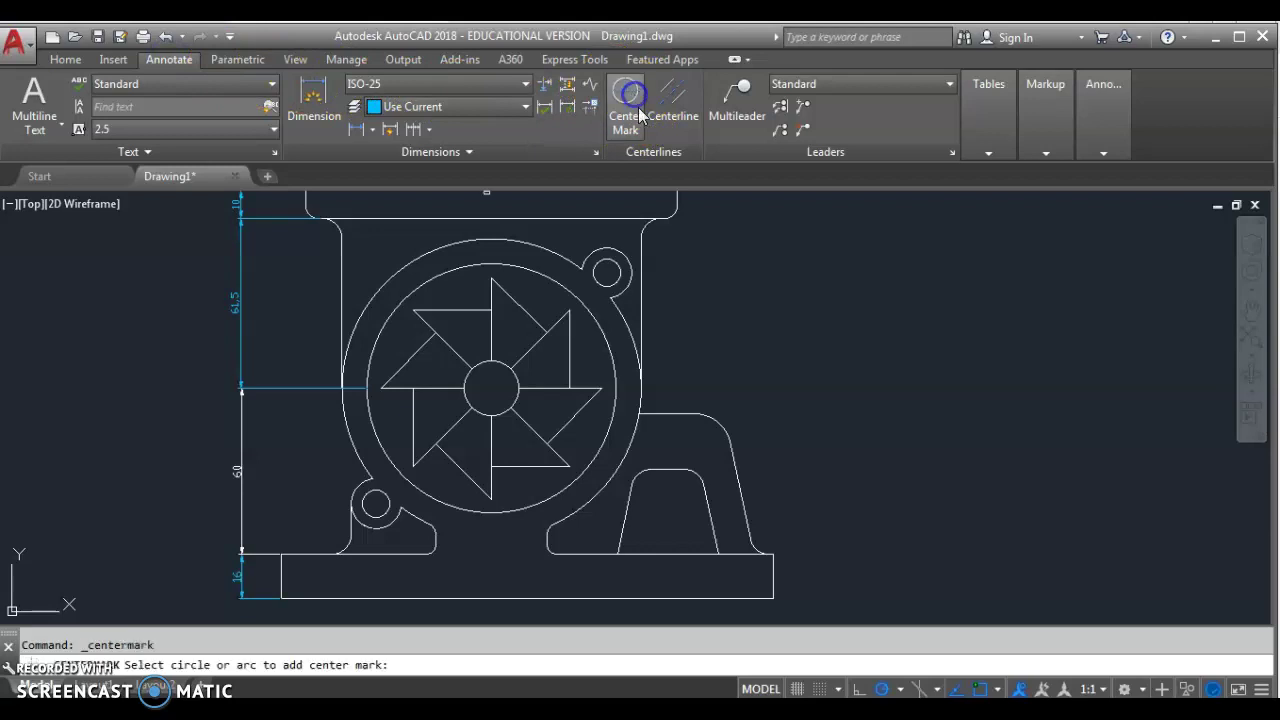
left_click(613, 272)
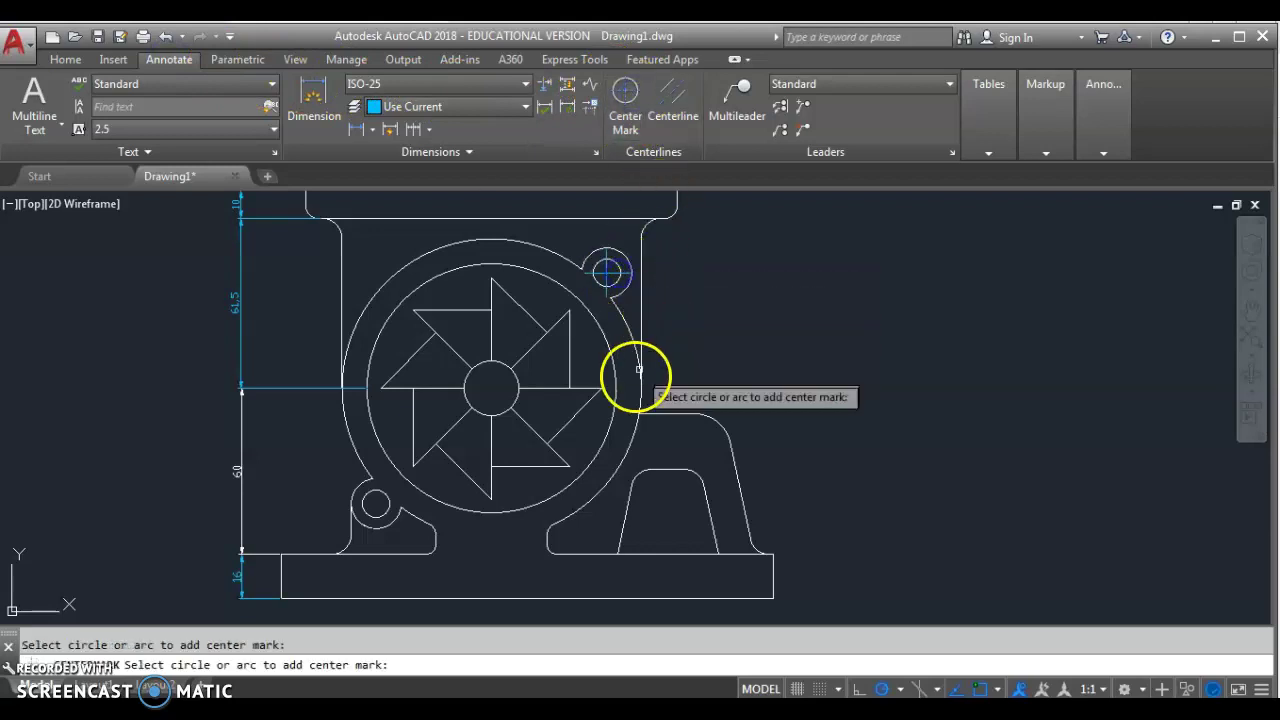
left_click(379, 513)
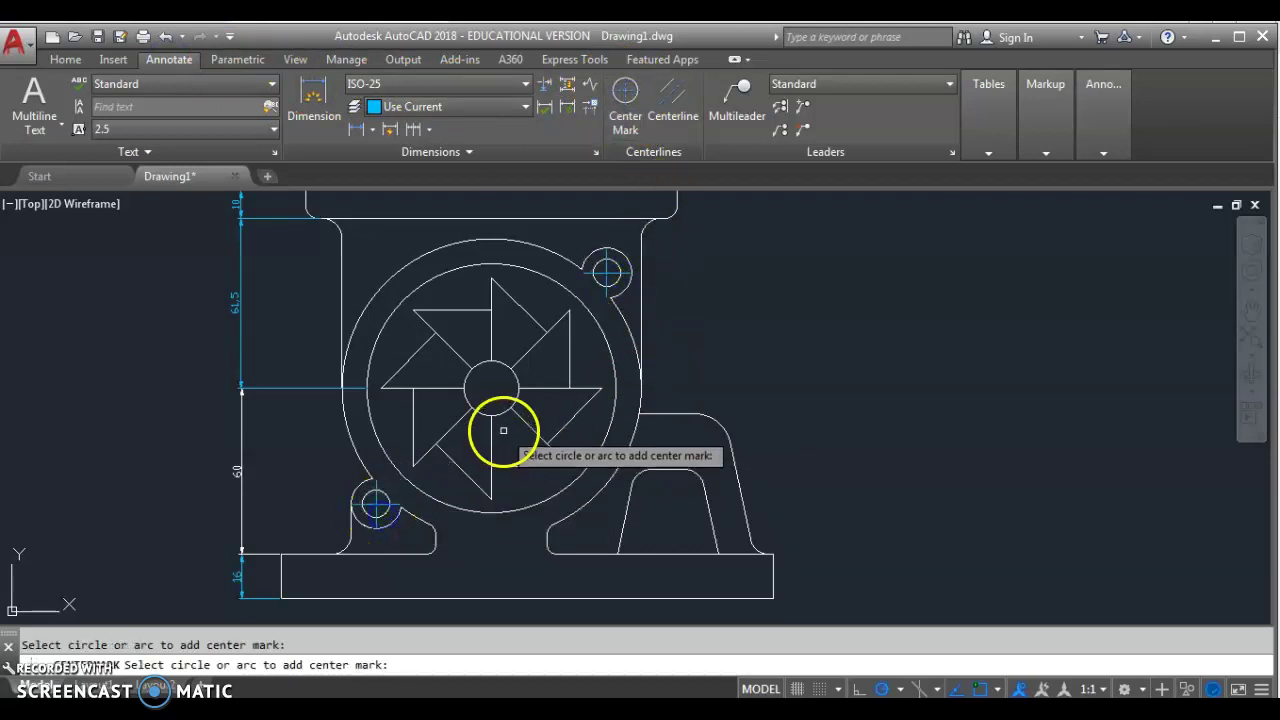
left_click(360, 315)
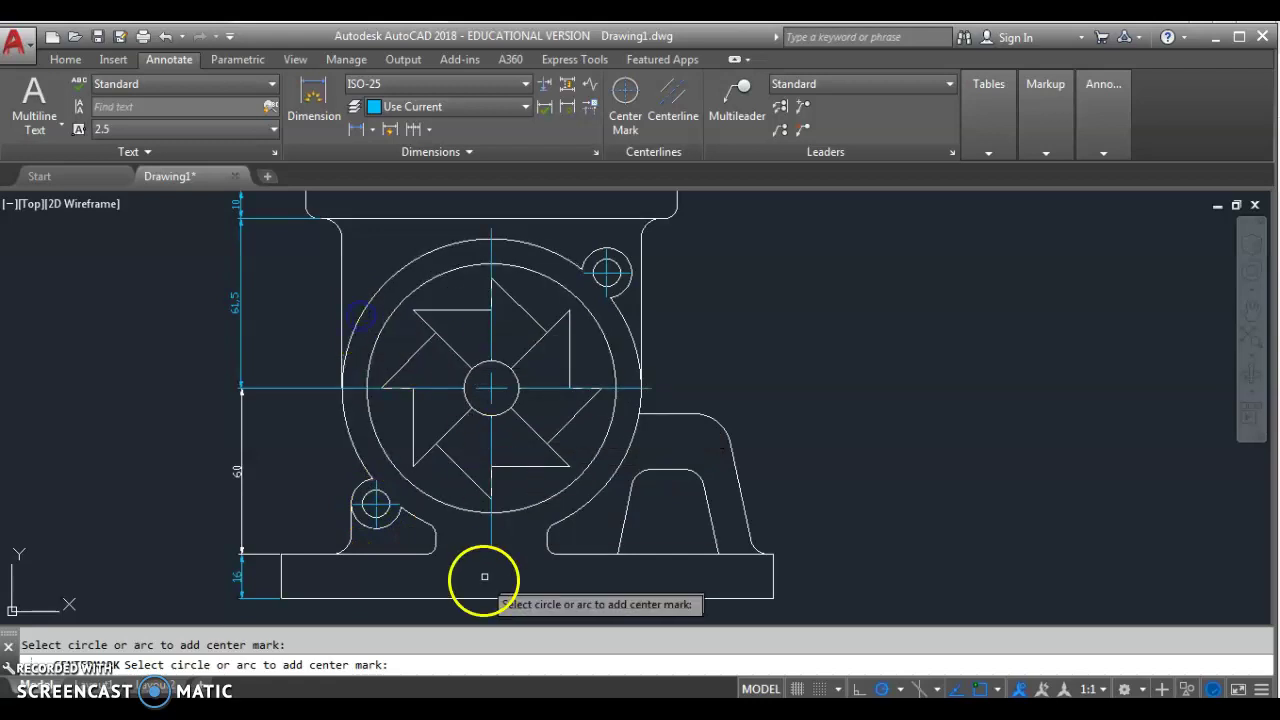
key("Escape")
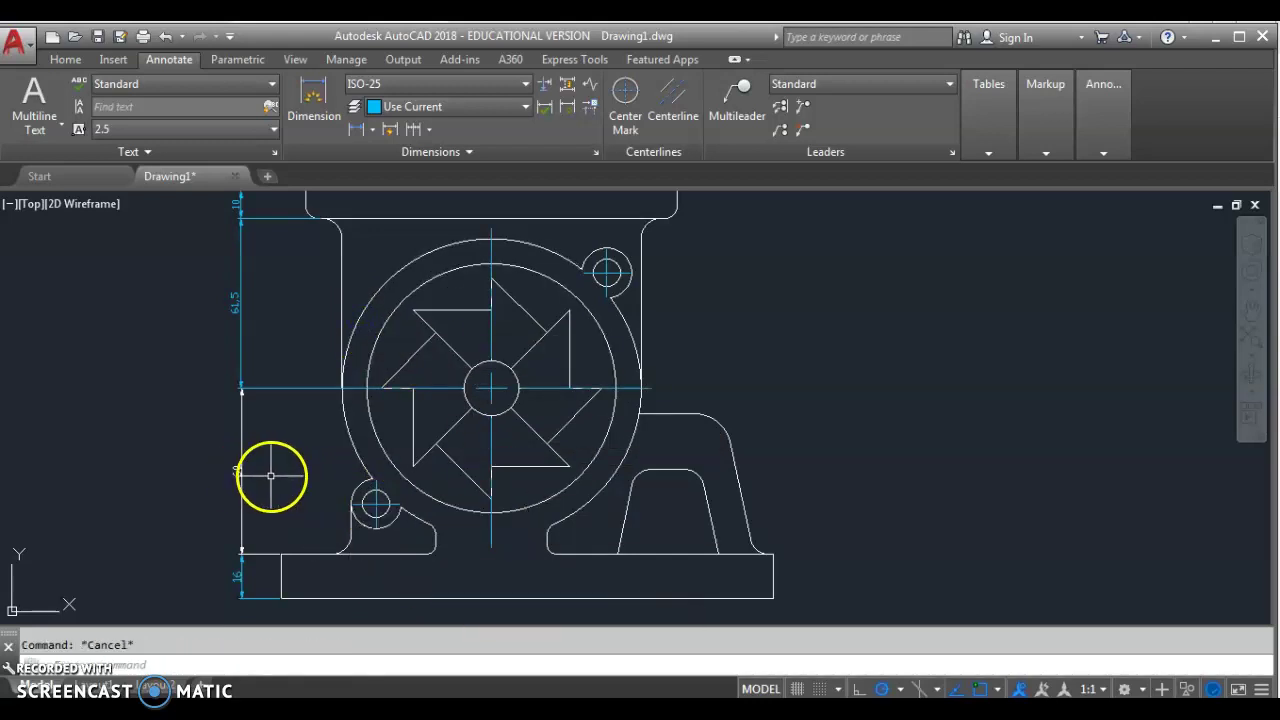
left_click(244, 471)
Move the selected dimension onto the blue dim layer
left_click(410, 108)
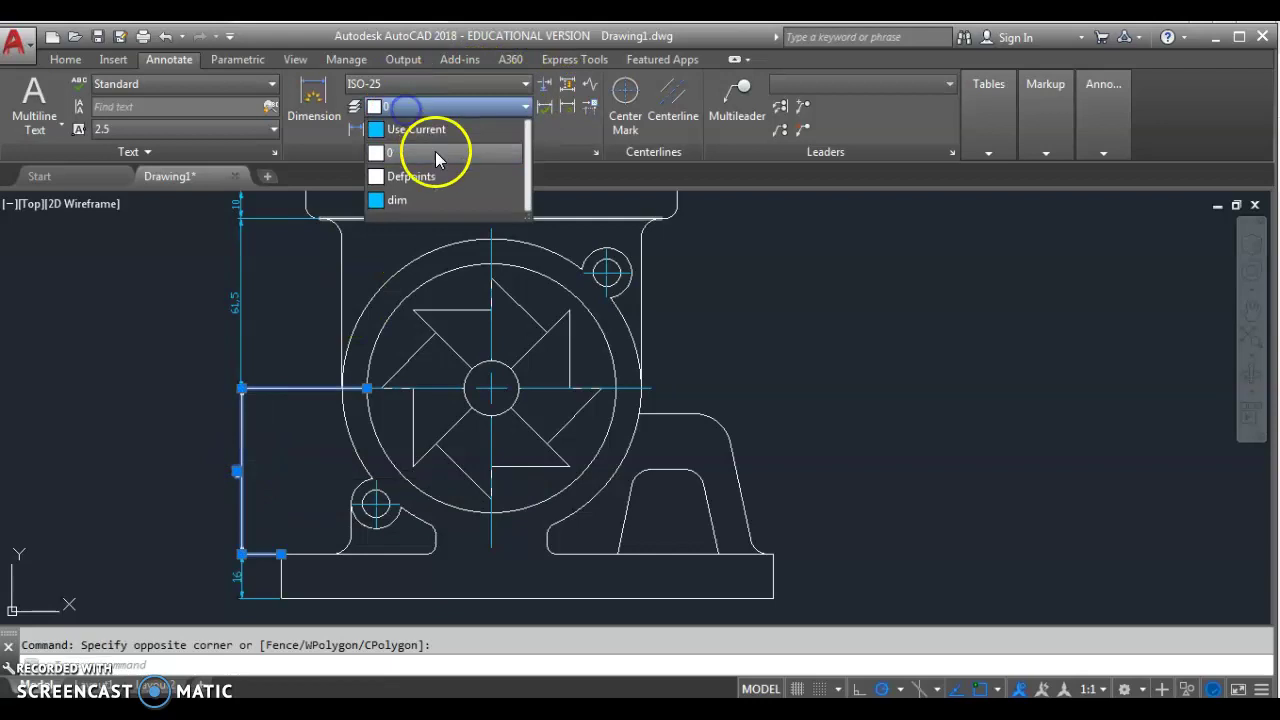
left_click(435, 203)
key("Escape")
Shorten the 60 dimension's fan-centre extension line to leave a gap before the center mark
left_click(288, 405)
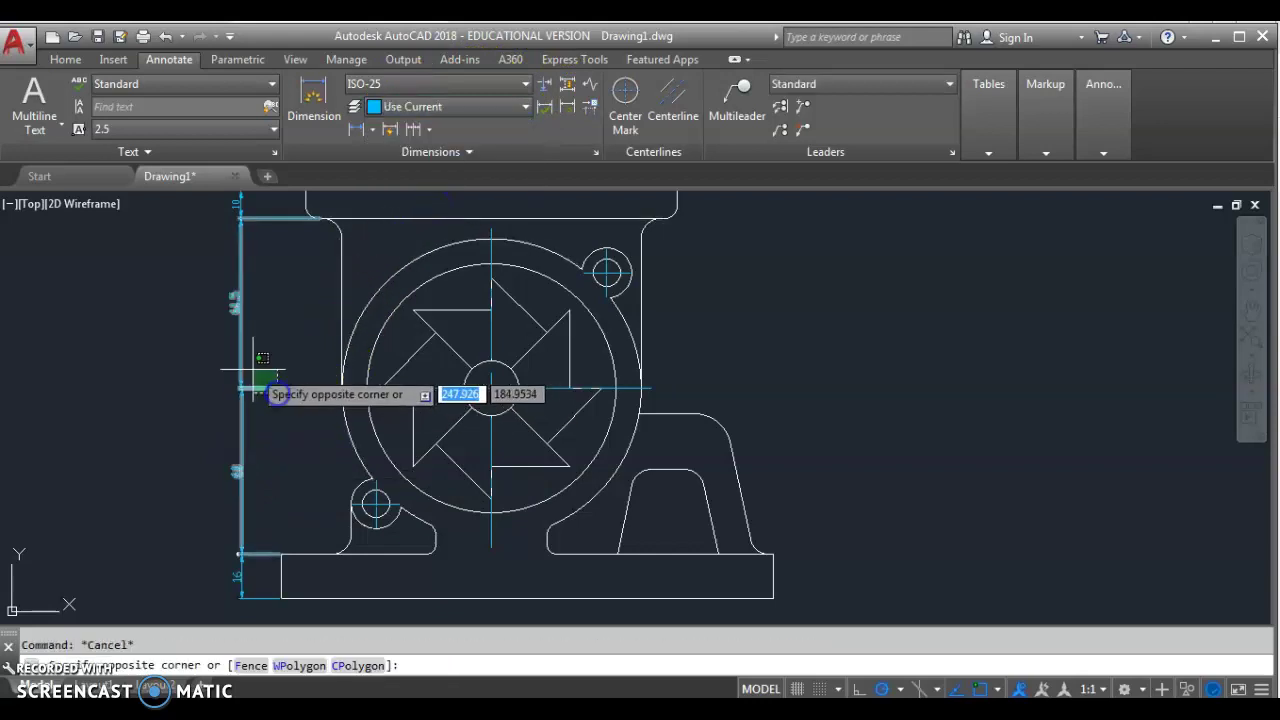
left_click(400, 386)
scroll(323, 380, "up", 3)
scroll(312, 381, "up", 1)
left_click(312, 381)
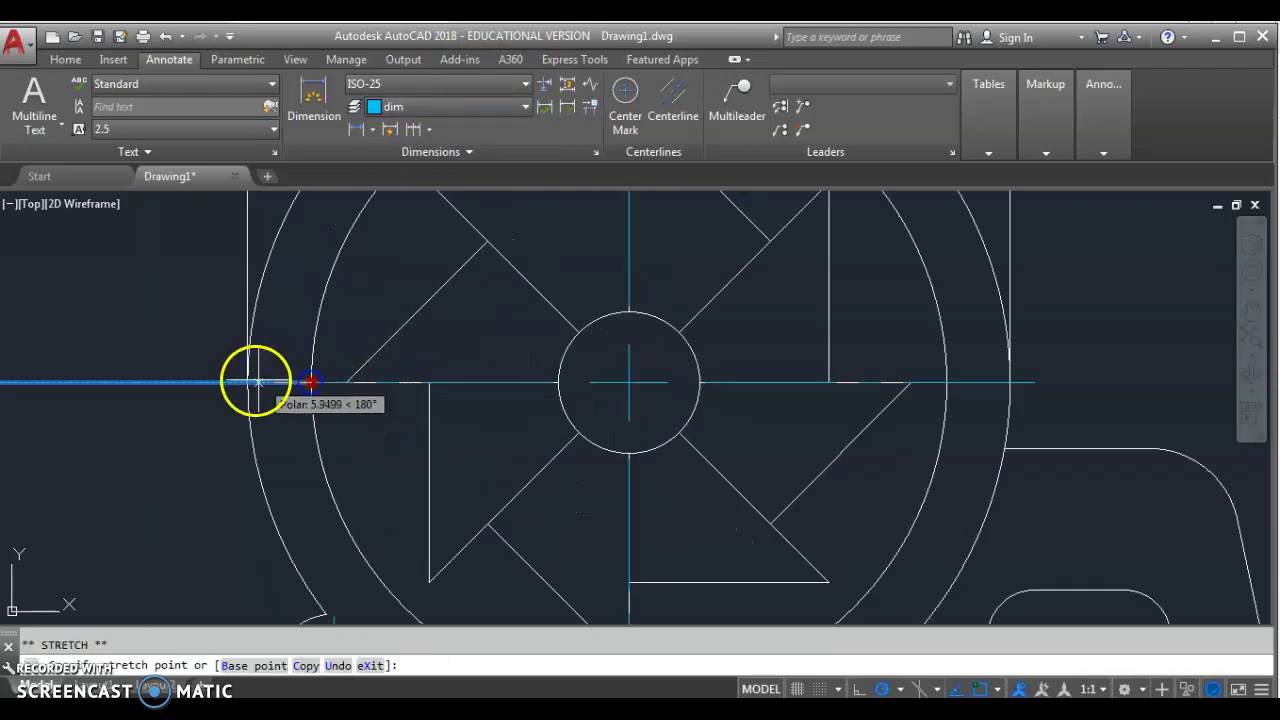
left_click(223, 381)
key("Escape")
scroll(215, 408, "down", 3)
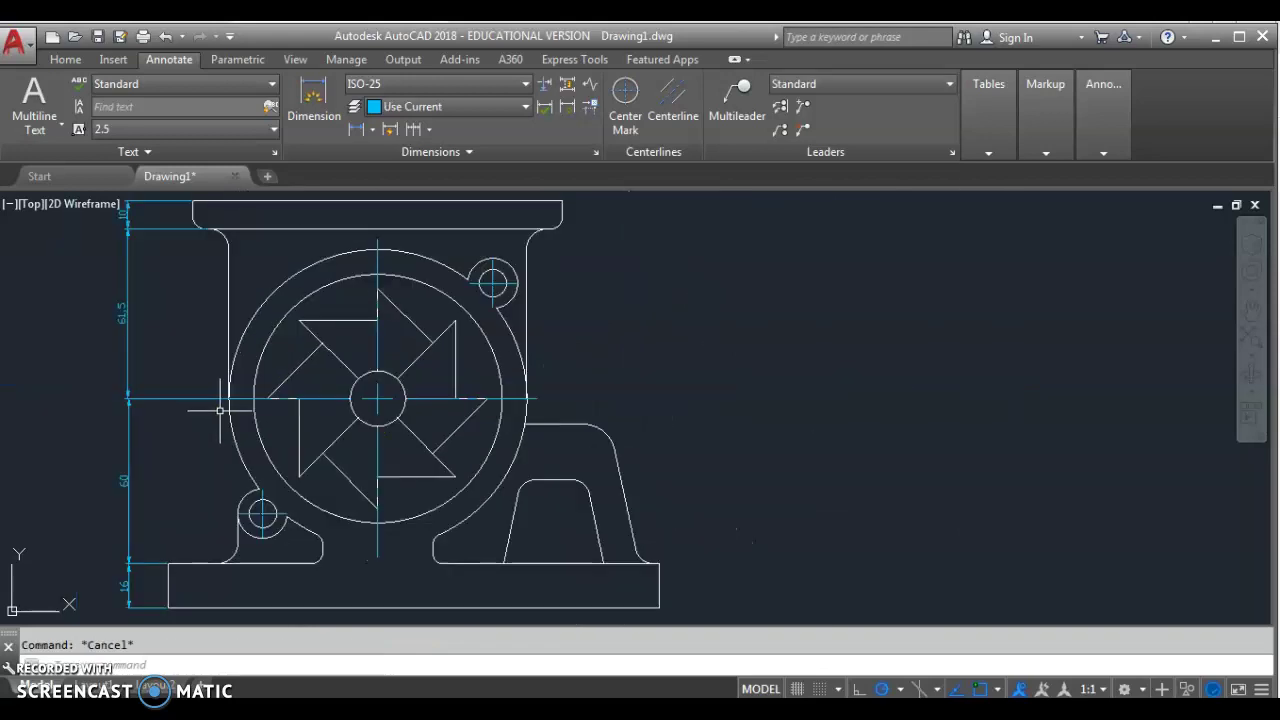
scroll(215, 408, "down", 1)
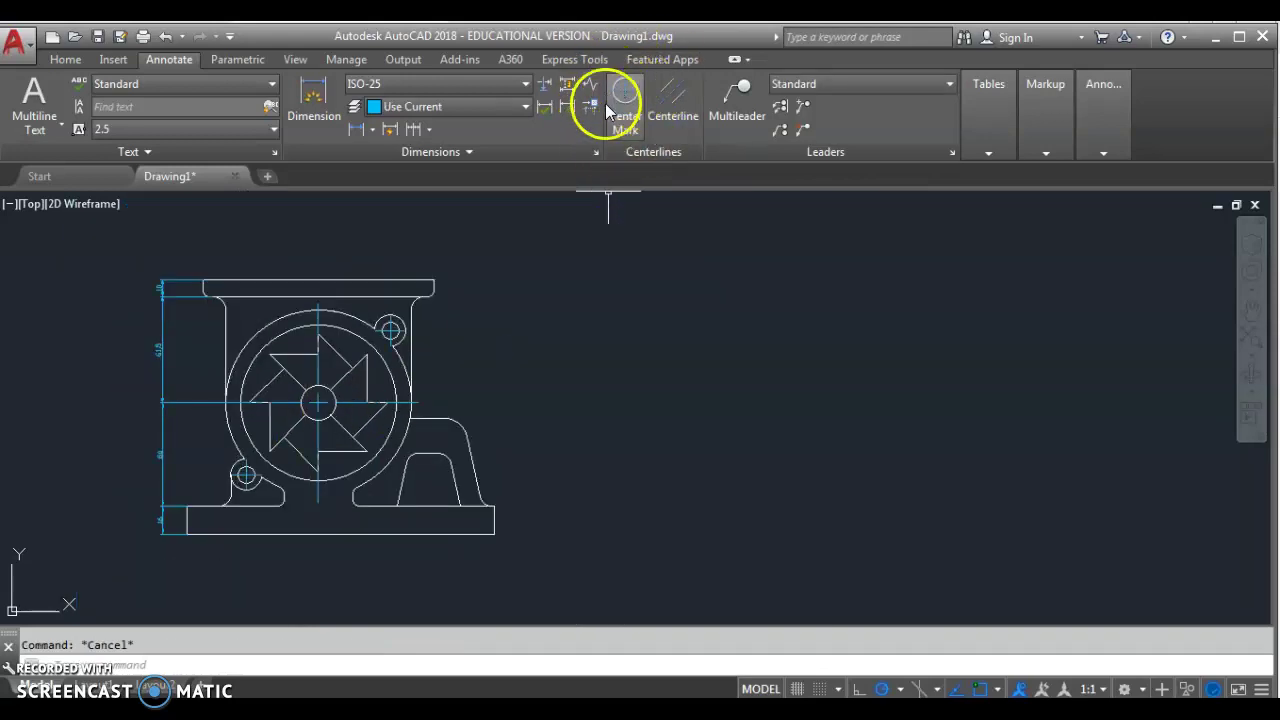
mouse_move(559, 341)
middle_mouse_down()
mouse_move(662, 296)
mouse_move(758, 368)
middle_mouse_up()
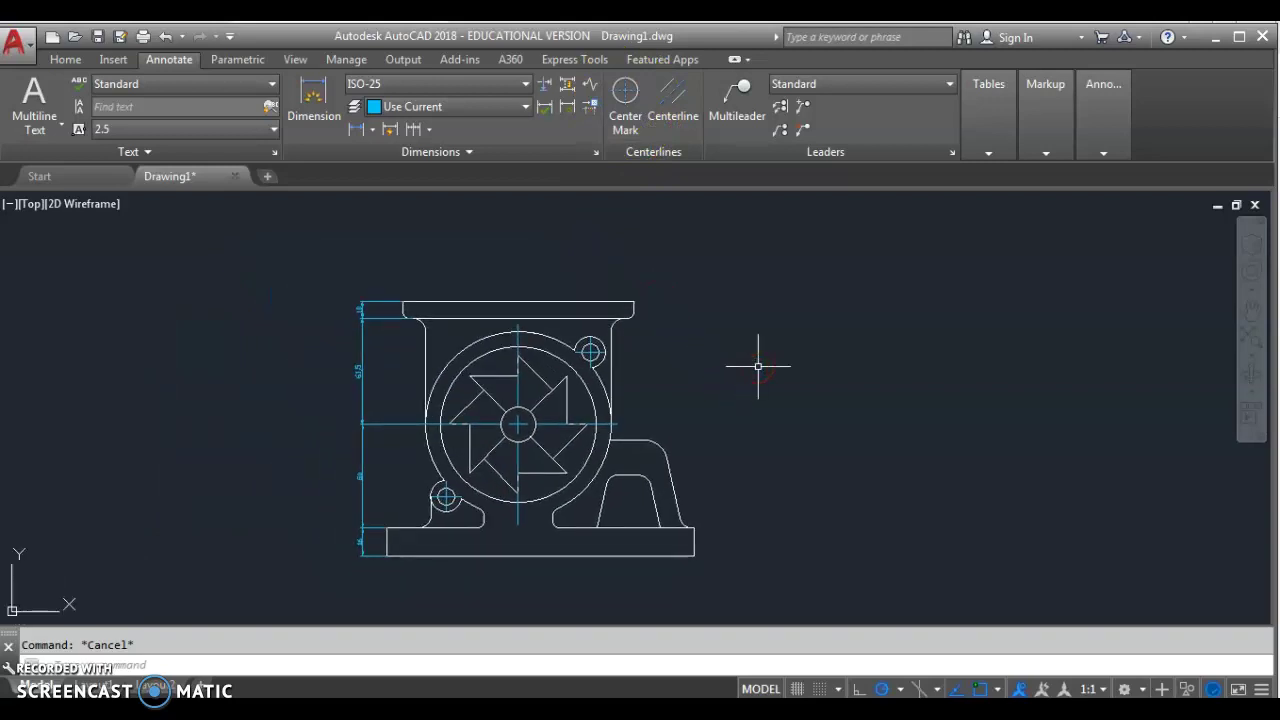